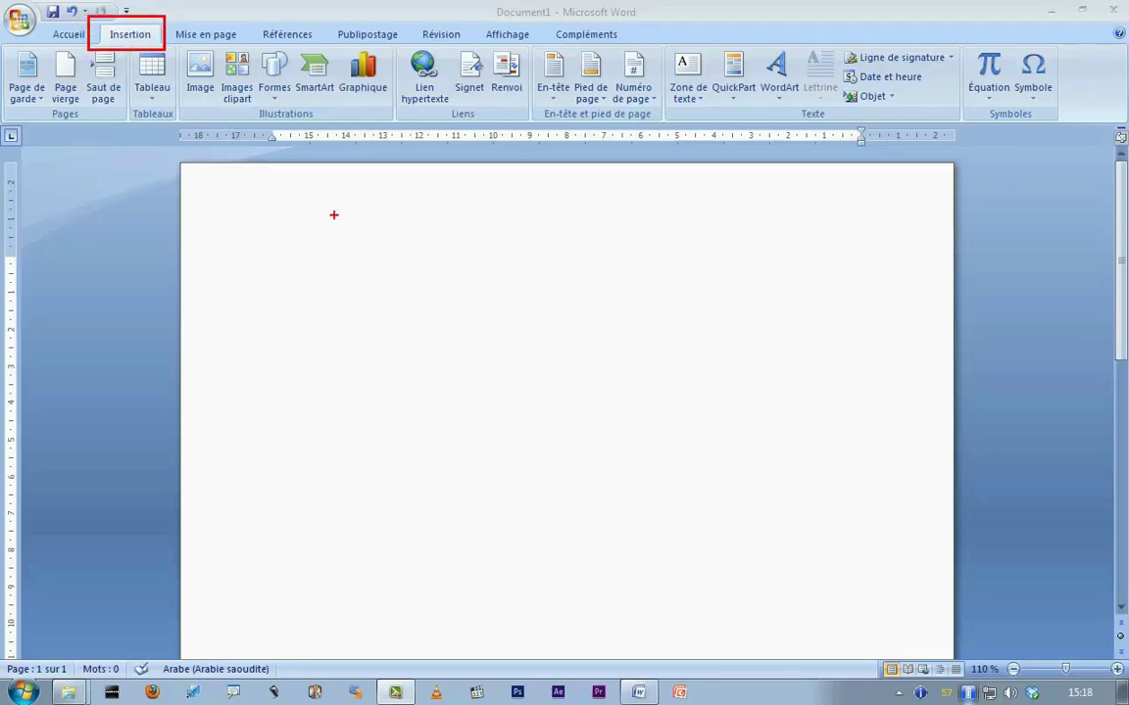
# From Insertion > Image, open the Insérer une image dialog on the Échantillons d'images folder.
pyautogui.moveTo(179, 43); pyautogui.dragTo(222, 117)
pyautogui.press('Escape')
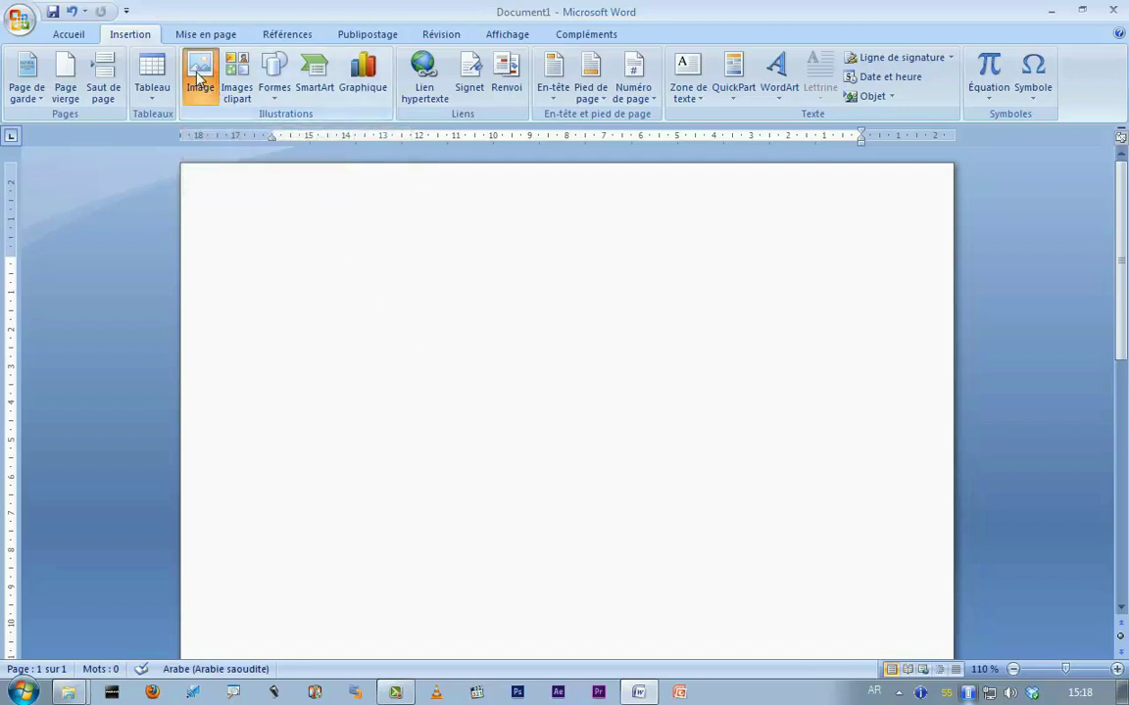
pyautogui.click(199, 79)
pyautogui.moveTo(259, 27)
pyautogui.mouseDown()
pyautogui.moveTo(431, 112)
pyautogui.moveTo(508, 125)
pyautogui.mouseUp()
pyautogui.doubleClick(454, 288)
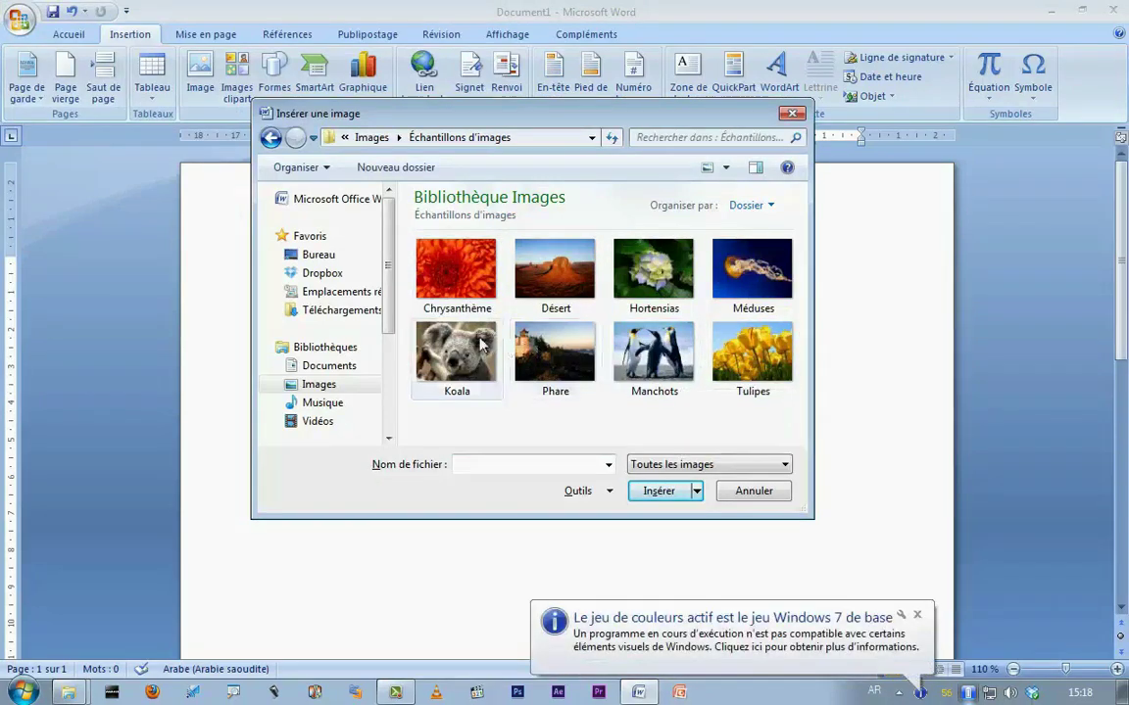
# Insert the Koala sample picture at 12 × 16 cm and select it.
pyautogui.click(453, 363)
pyautogui.doubleClick(454, 363)
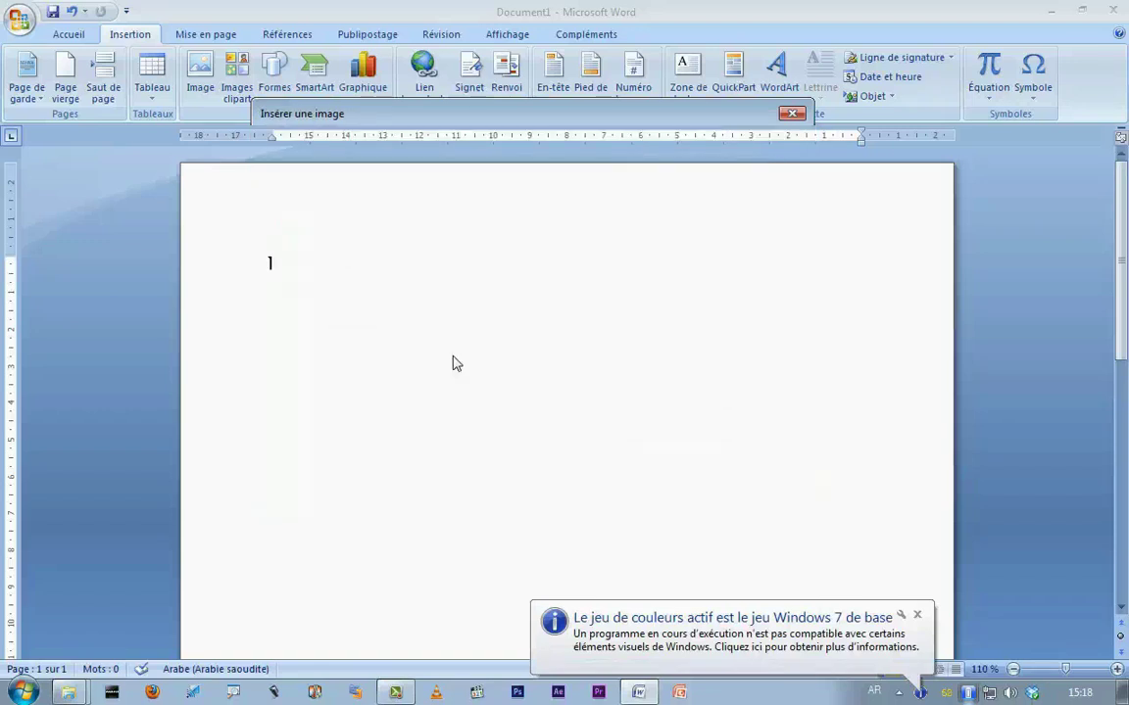
pyautogui.click(917, 614)
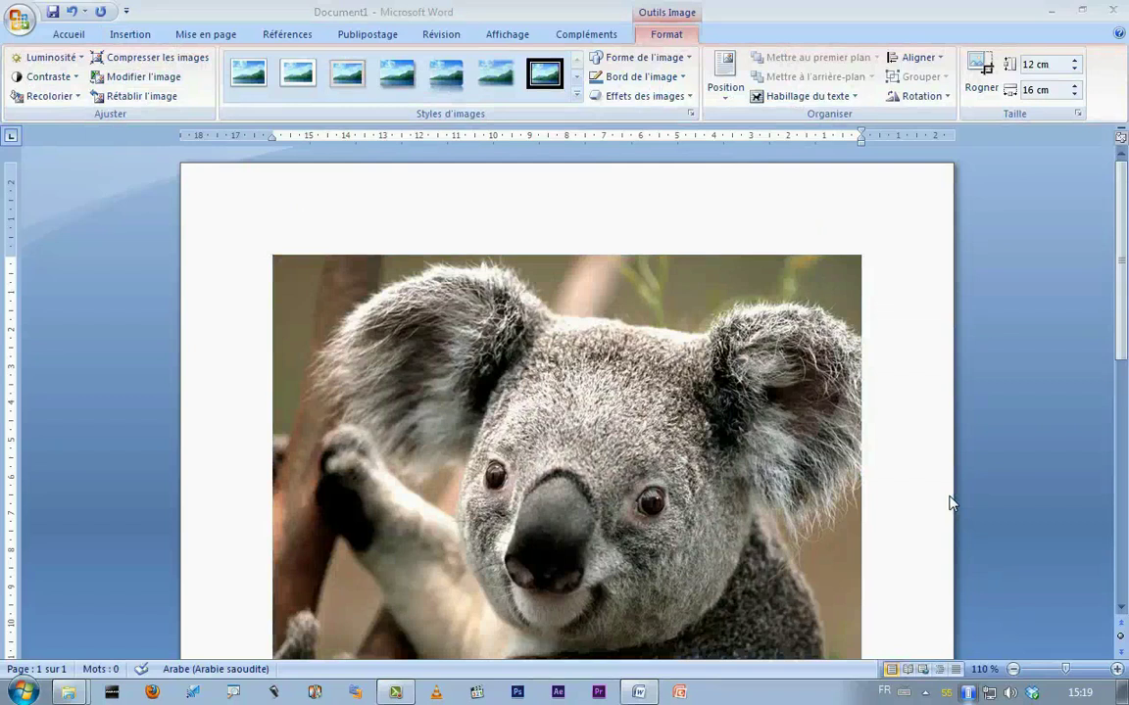
pyautogui.click(661, 408)
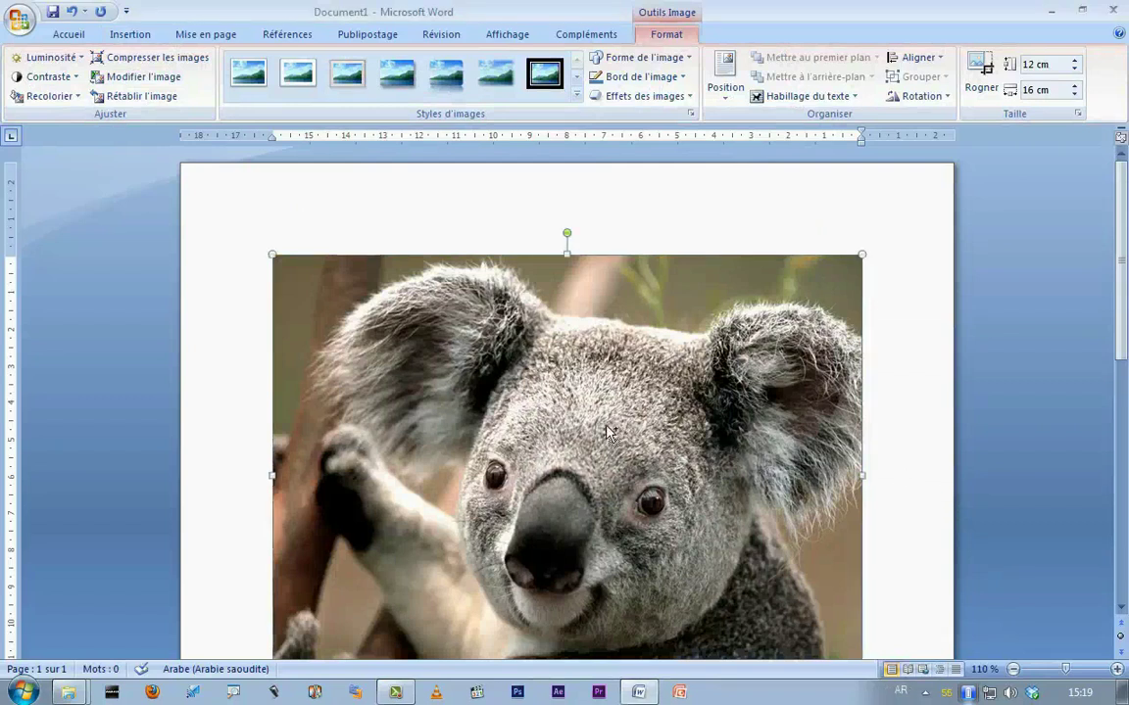
# Drag across the ribbon and the koala picture's edges, cancelling attempts with Escape.
pyautogui.moveTo(620, 2); pyautogui.dragTo(722, 45)
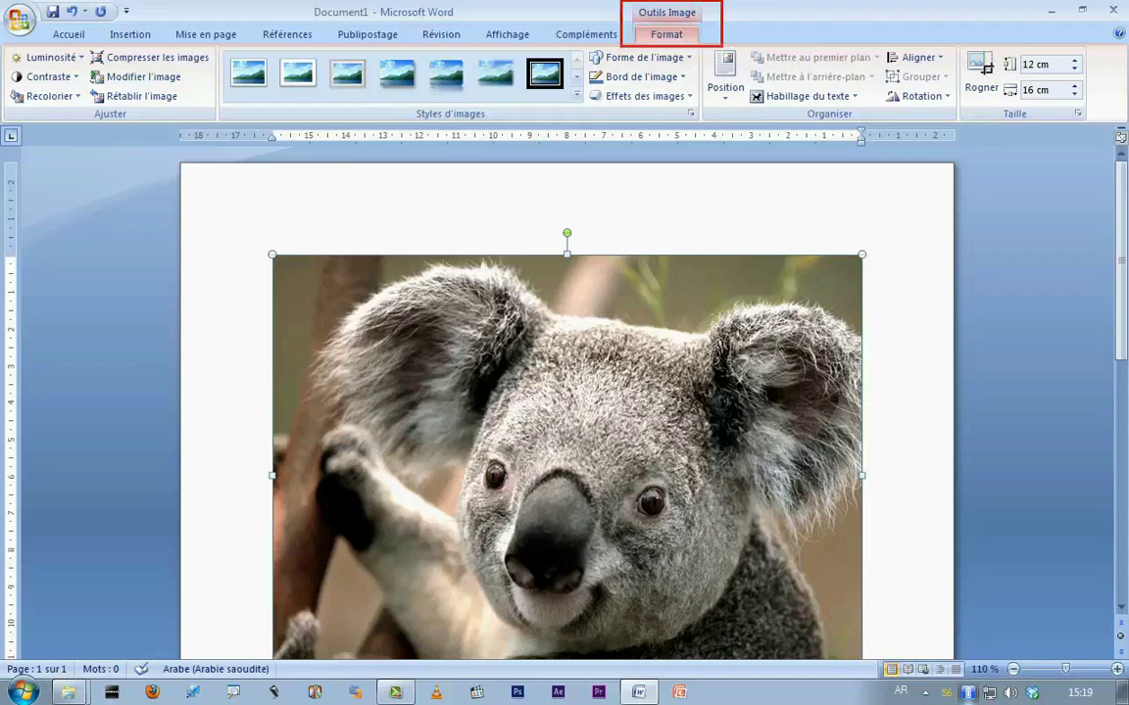
pyautogui.moveTo(3, 44); pyautogui.dragTo(1123, 136)
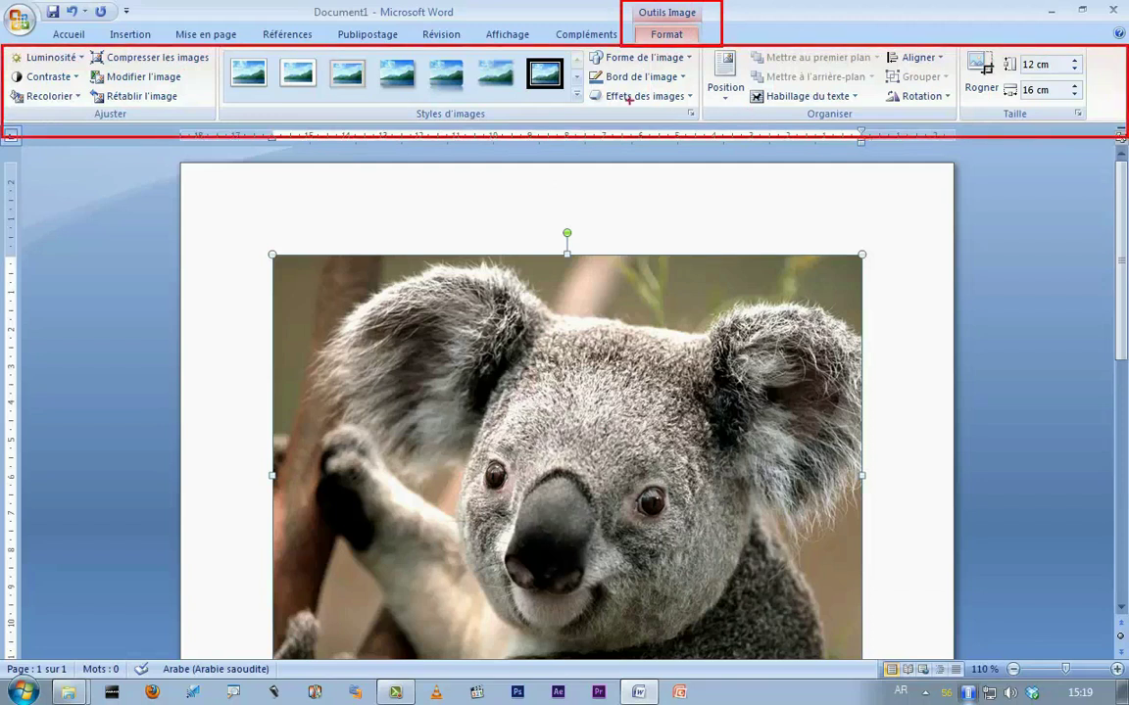
pyautogui.moveTo(653, 102); pyautogui.dragTo(685, 302)
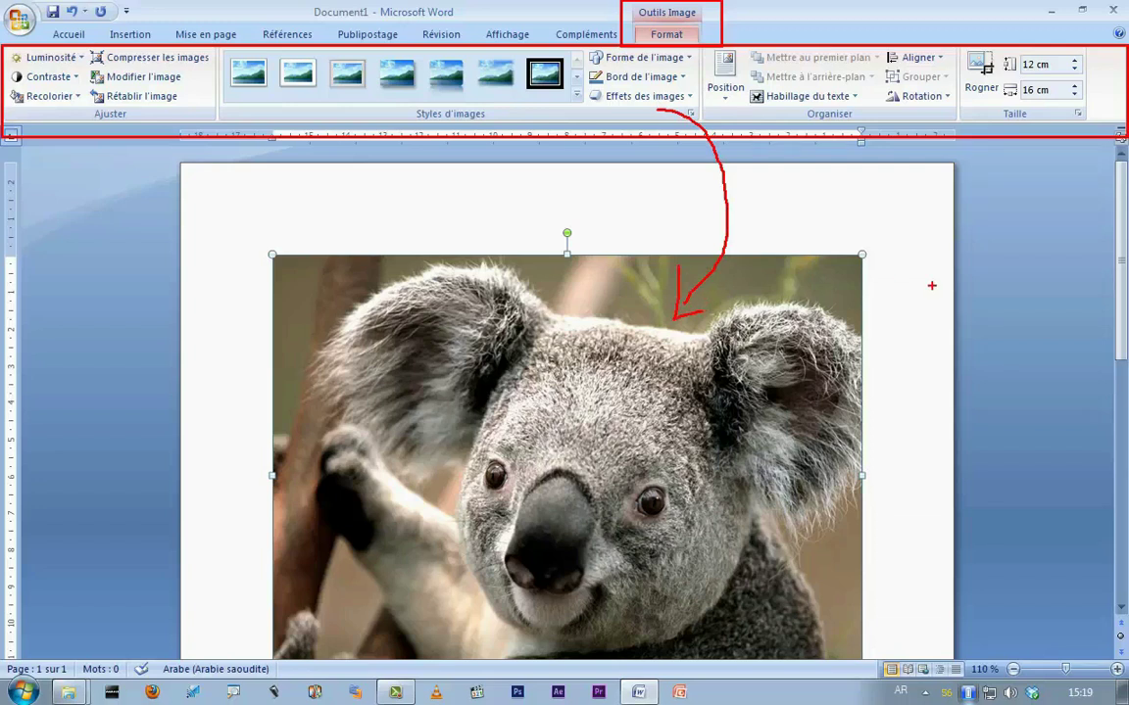
pyautogui.press('Escape')
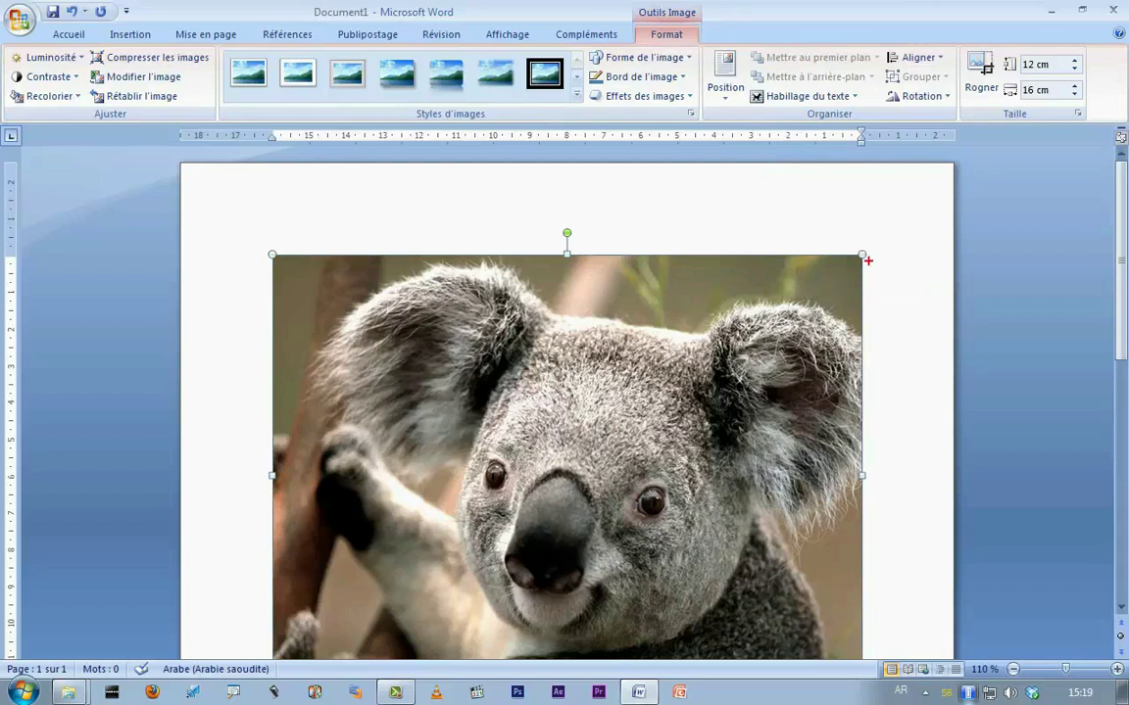
pyautogui.moveTo(836, 240); pyautogui.dragTo(885, 273)
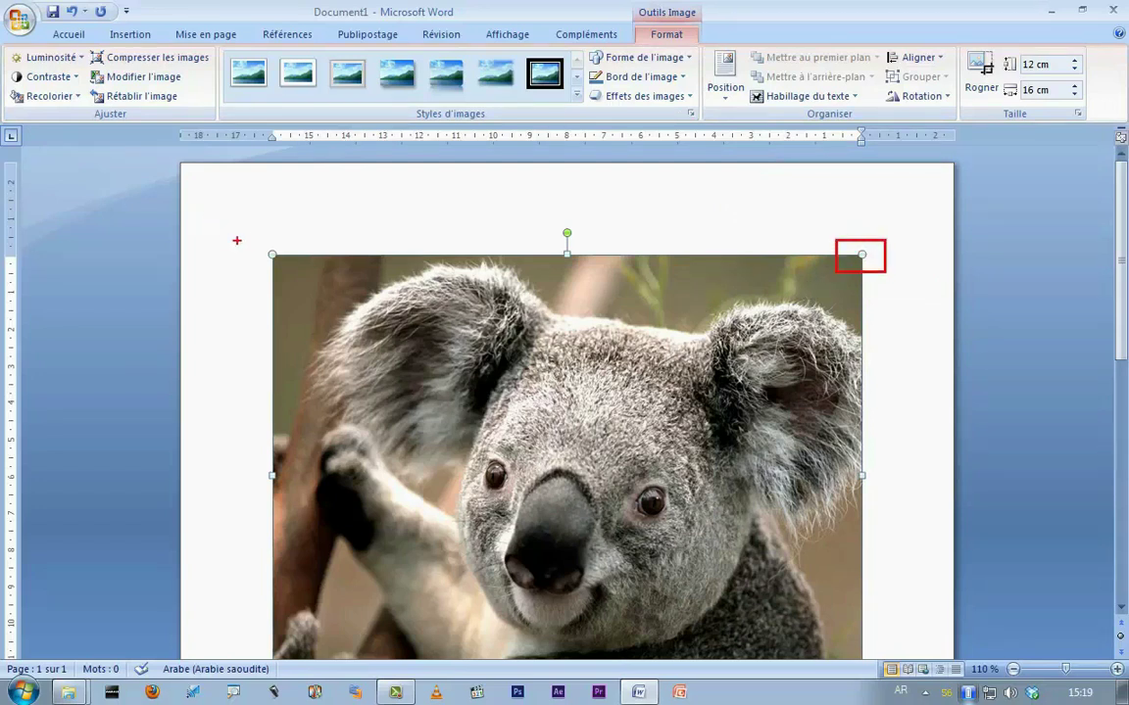
pyautogui.moveTo(261, 247); pyautogui.dragTo(285, 276)
pyautogui.moveTo(559, 245); pyautogui.dragTo(584, 271)
pyautogui.moveTo(556, 225); pyautogui.dragTo(580, 243)
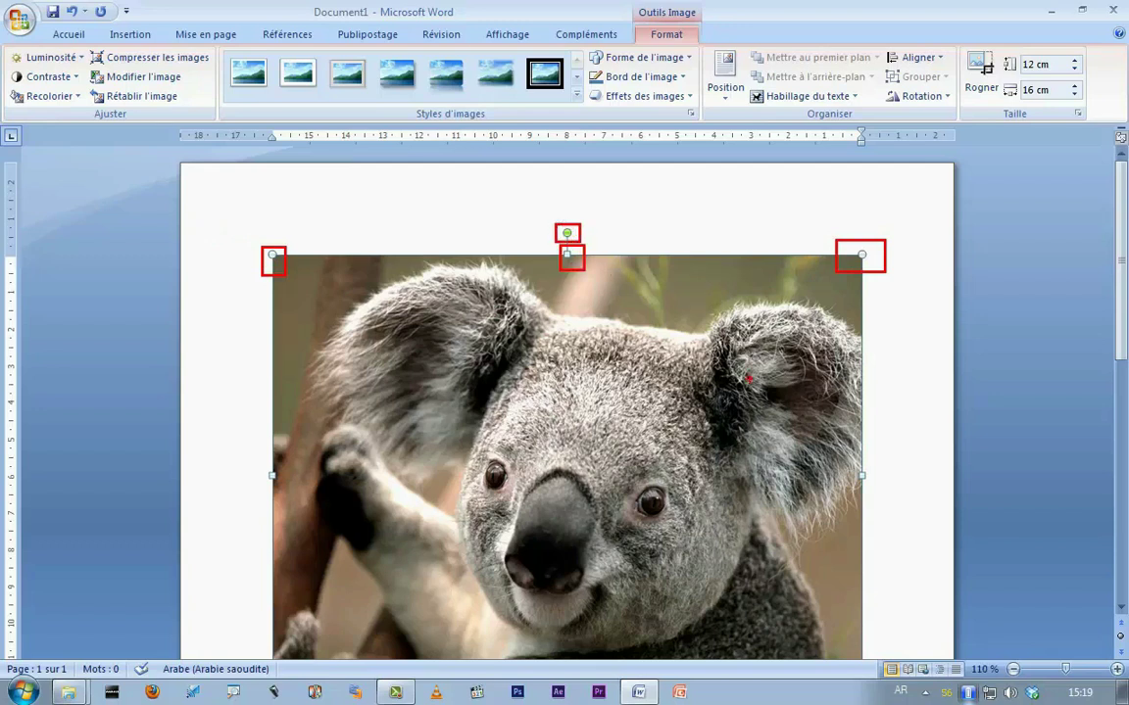
pyautogui.press('Escape')
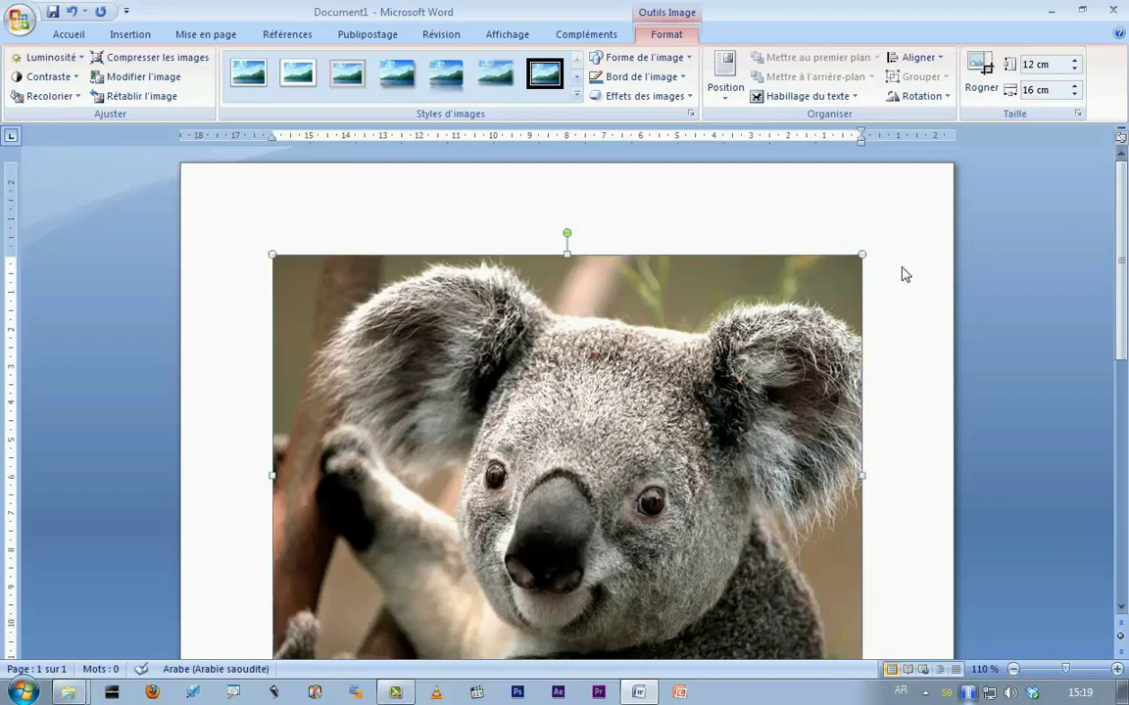
pyautogui.moveTo(847, 245)
pyautogui.mouseDown()
pyautogui.moveTo(881, 270)
pyautogui.moveTo(890, 404)
pyautogui.mouseUp()
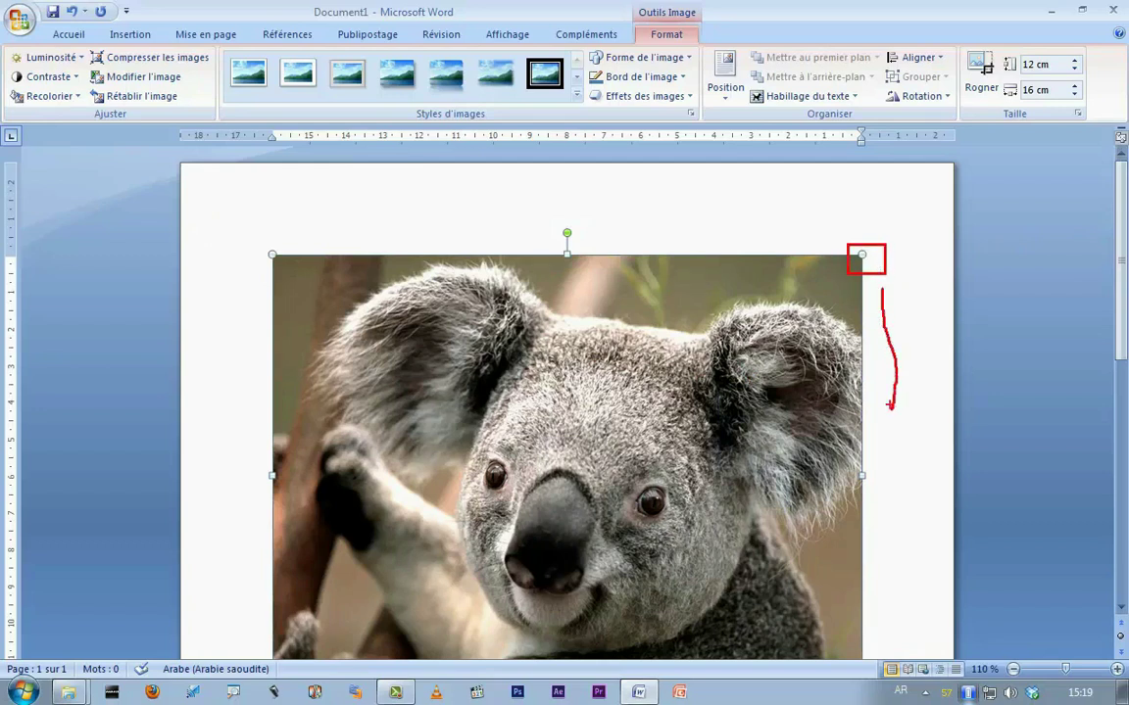
# Squeeze the koala picture to 5.48 cm wide, then undo back to 16 cm.
pyautogui.moveTo(825, 241); pyautogui.dragTo(665, 229)
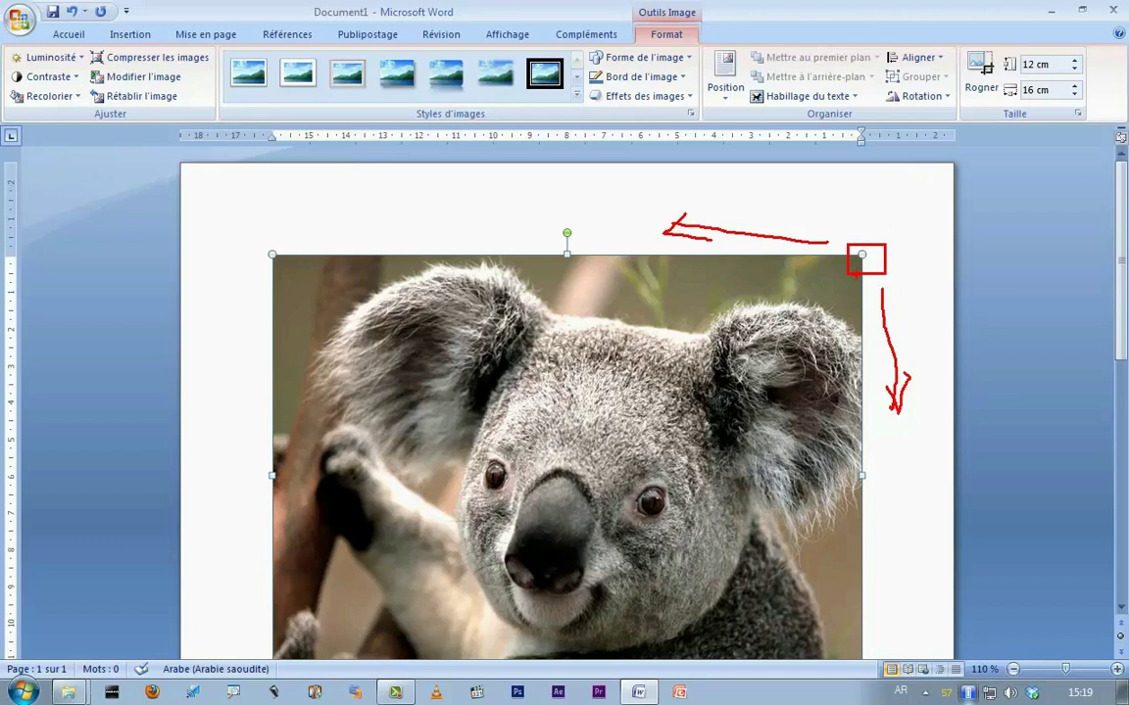
pyautogui.moveTo(847, 469); pyautogui.dragTo(881, 487)
pyautogui.press('Escape')
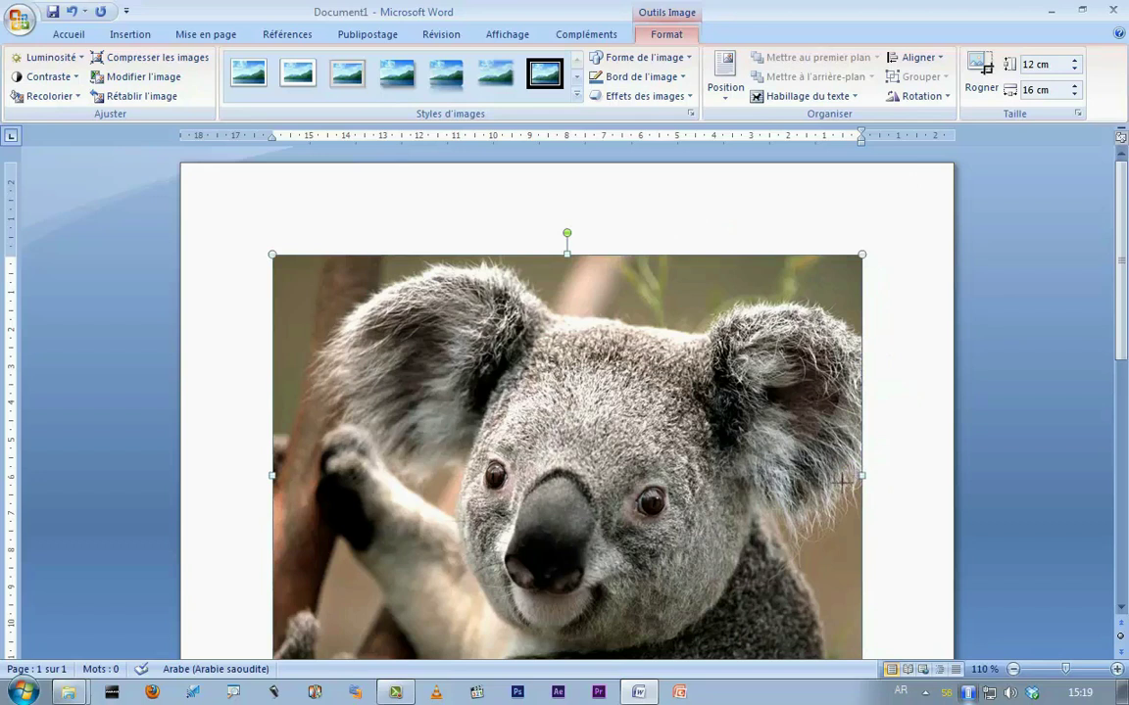
pyautogui.moveTo(861, 474); pyautogui.dragTo(475, 460)
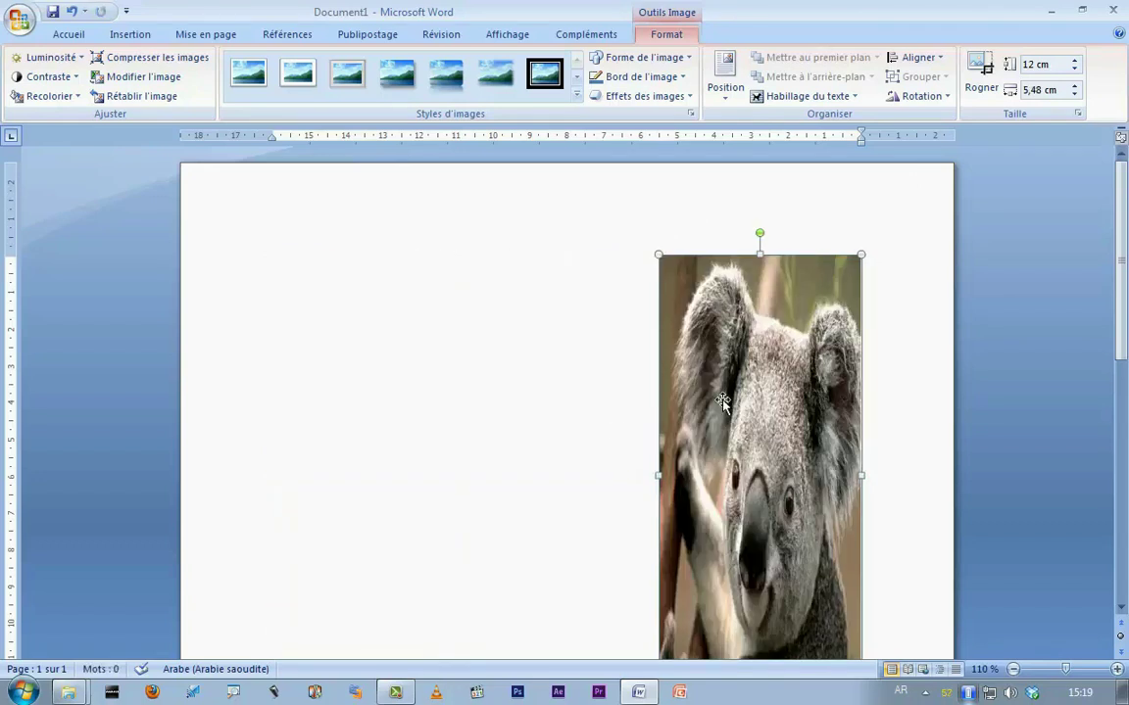
pyautogui.scroll(-1, 1072, 335)
pyautogui.scroll(-1, 1074, 339)
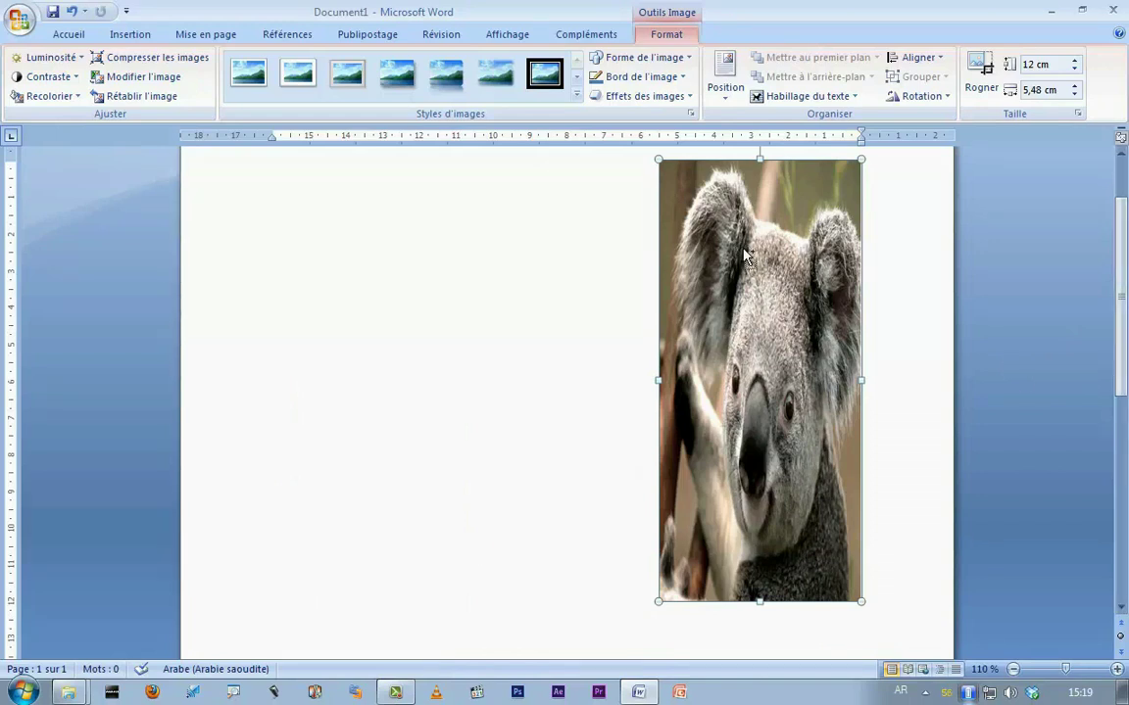
pyautogui.hotkey('ctrl', 'z')
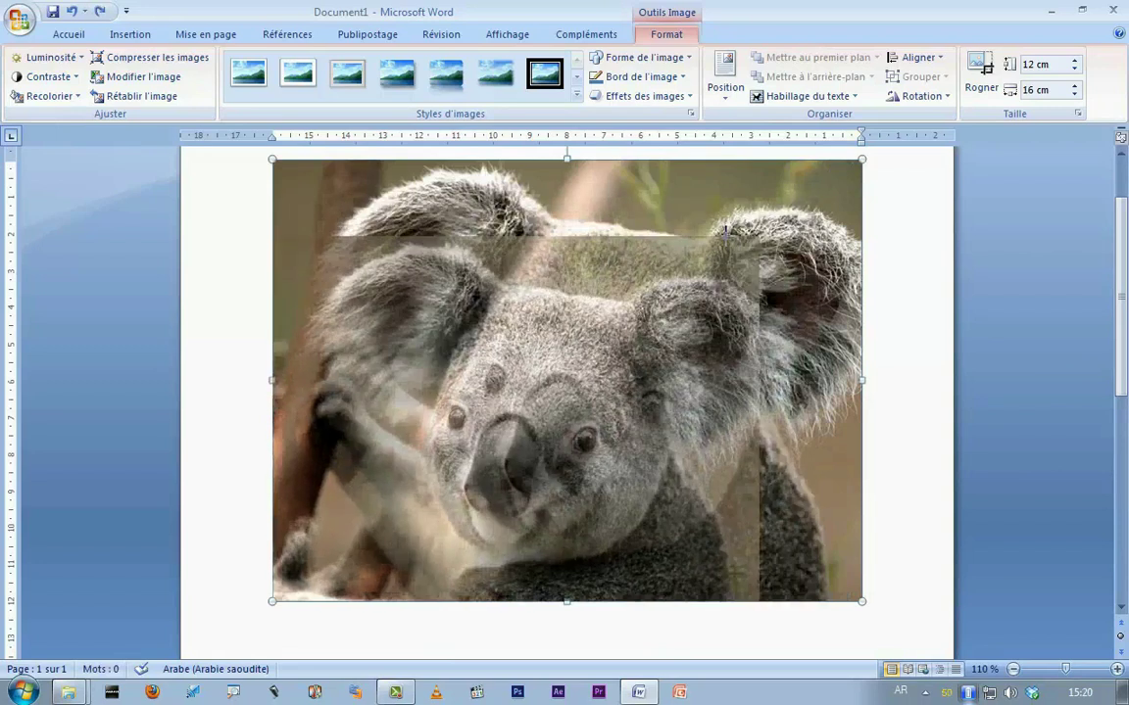
# Shrink the koala picture proportionally in stages down to 9.03 × 6.77 cm.
pyautogui.moveTo(863, 159); pyautogui.dragTo(760, 235)
pyautogui.moveTo(862, 524); pyautogui.dragTo(776, 460)
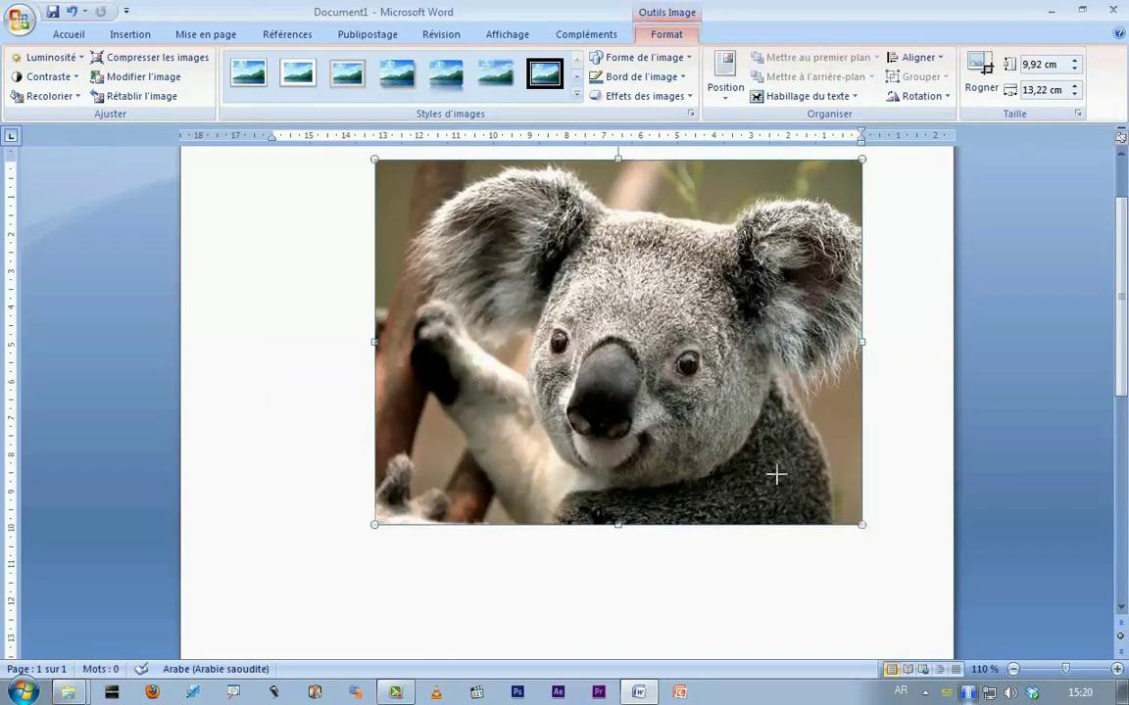
pyautogui.moveTo(458, 462); pyautogui.dragTo(488, 438)
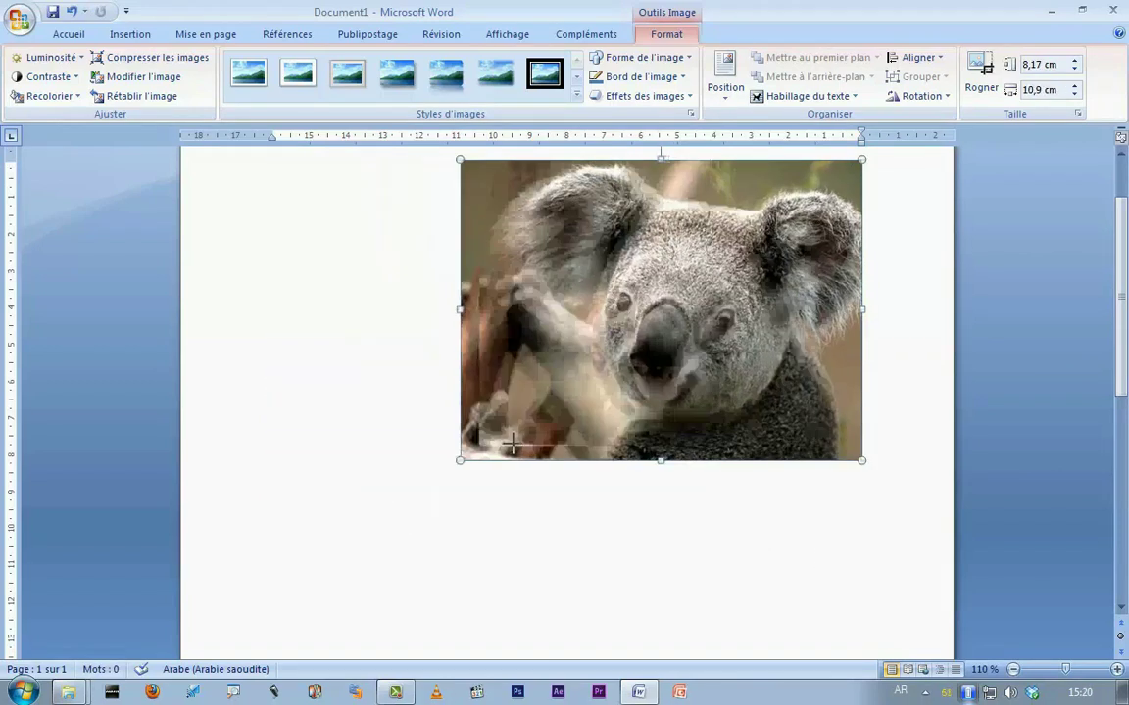
pyautogui.moveTo(488, 159); pyautogui.dragTo(529, 200)
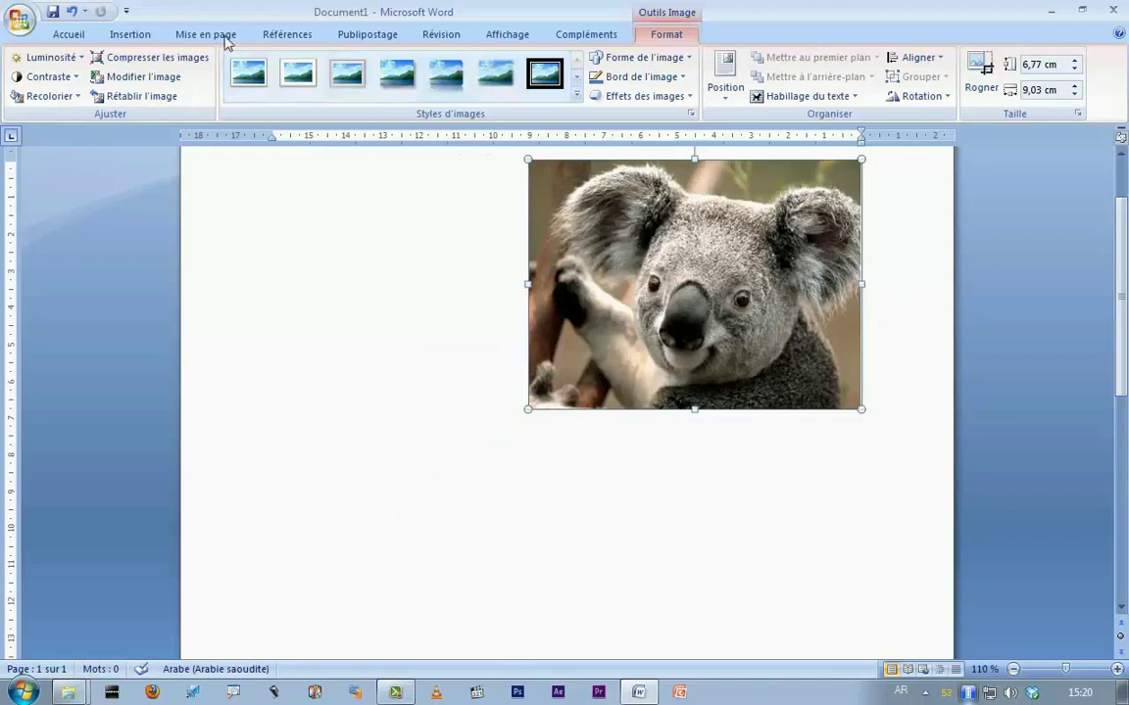
# Align the koala picture to the left margin.
pyautogui.click(64, 37)
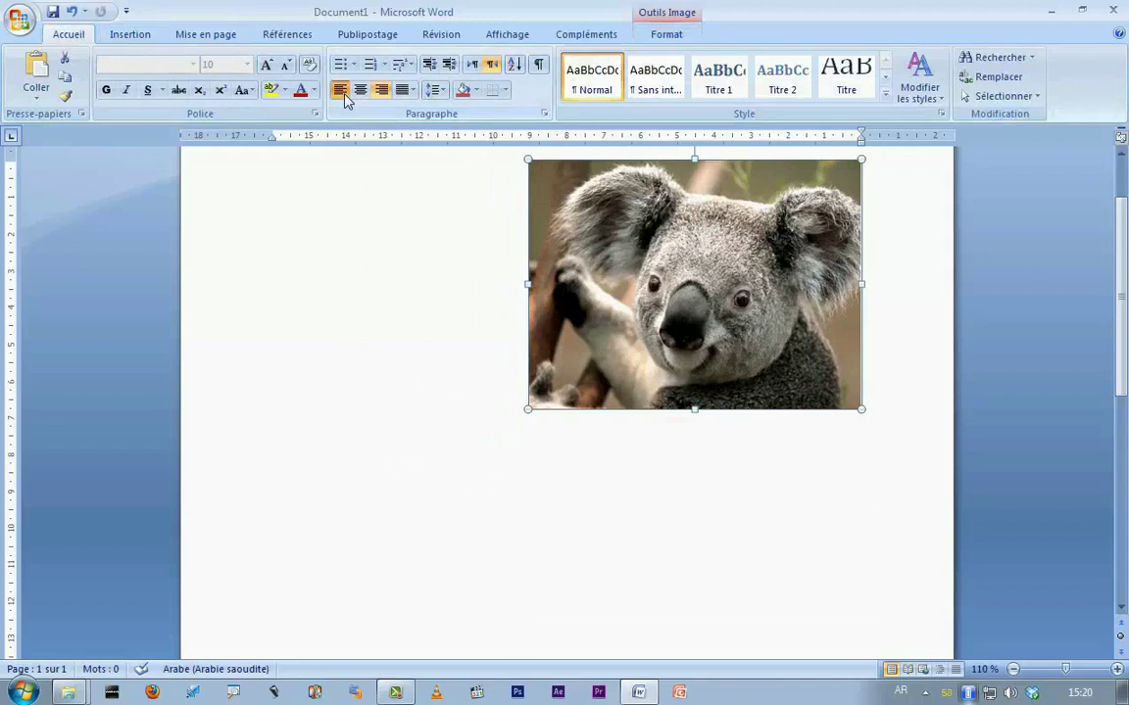
pyautogui.click(340, 91)
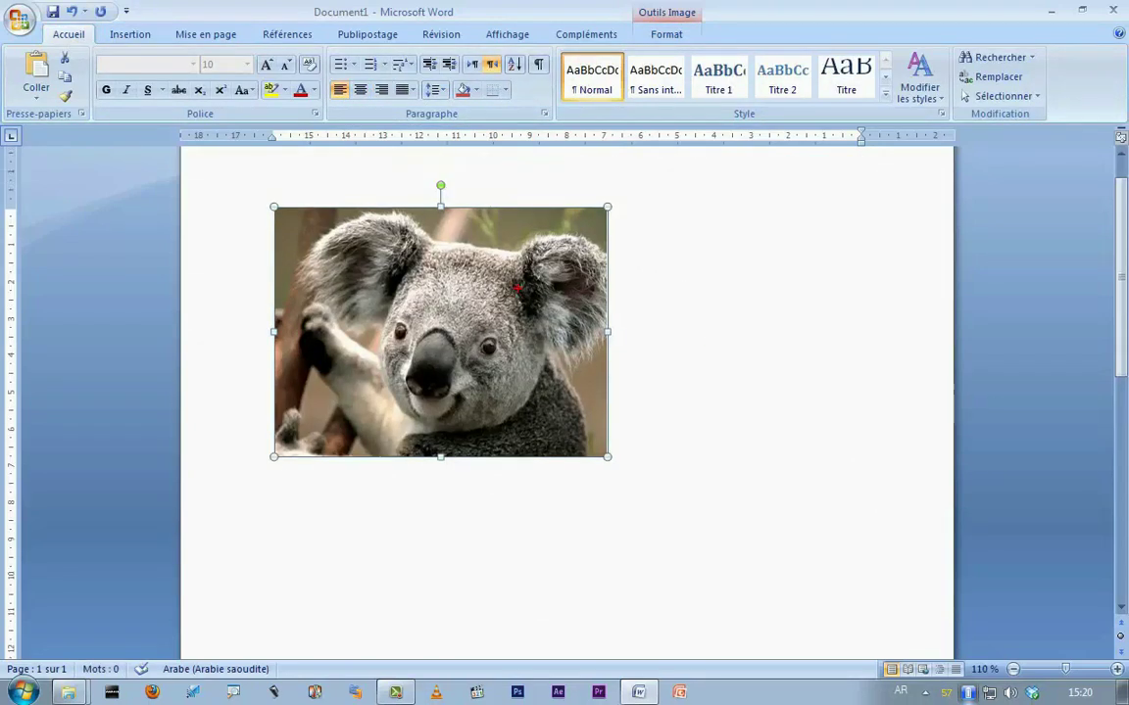
pyautogui.moveTo(516, 256); pyautogui.dragTo(478, 247)
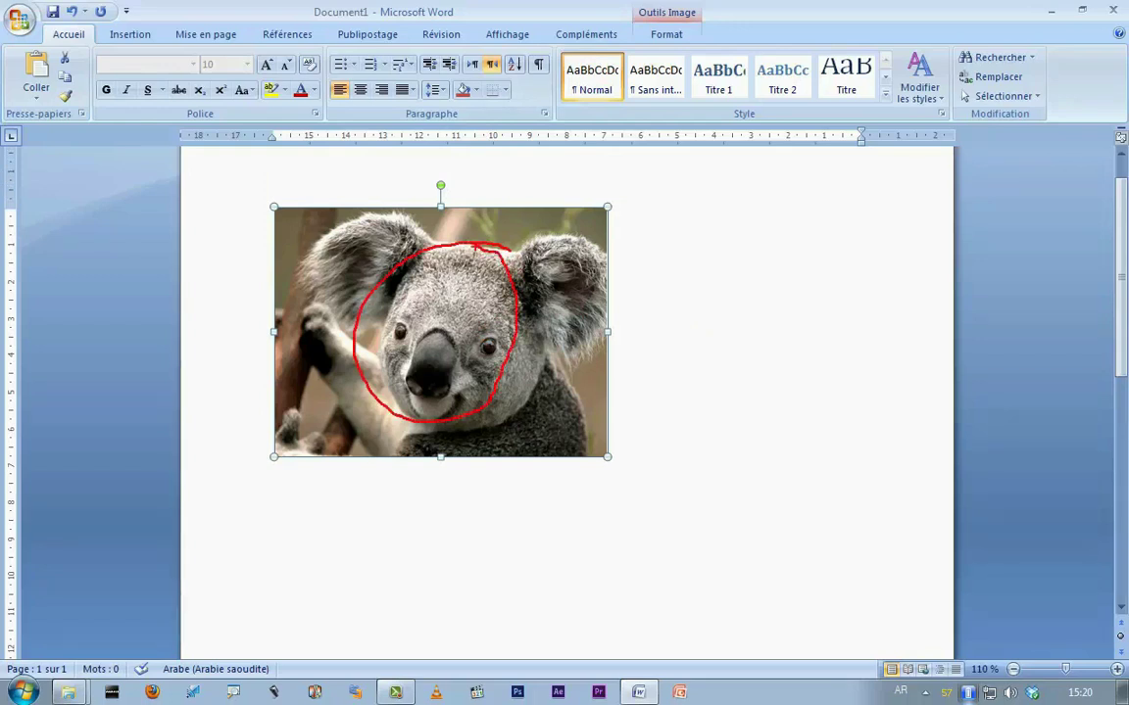
pyautogui.press('Escape')
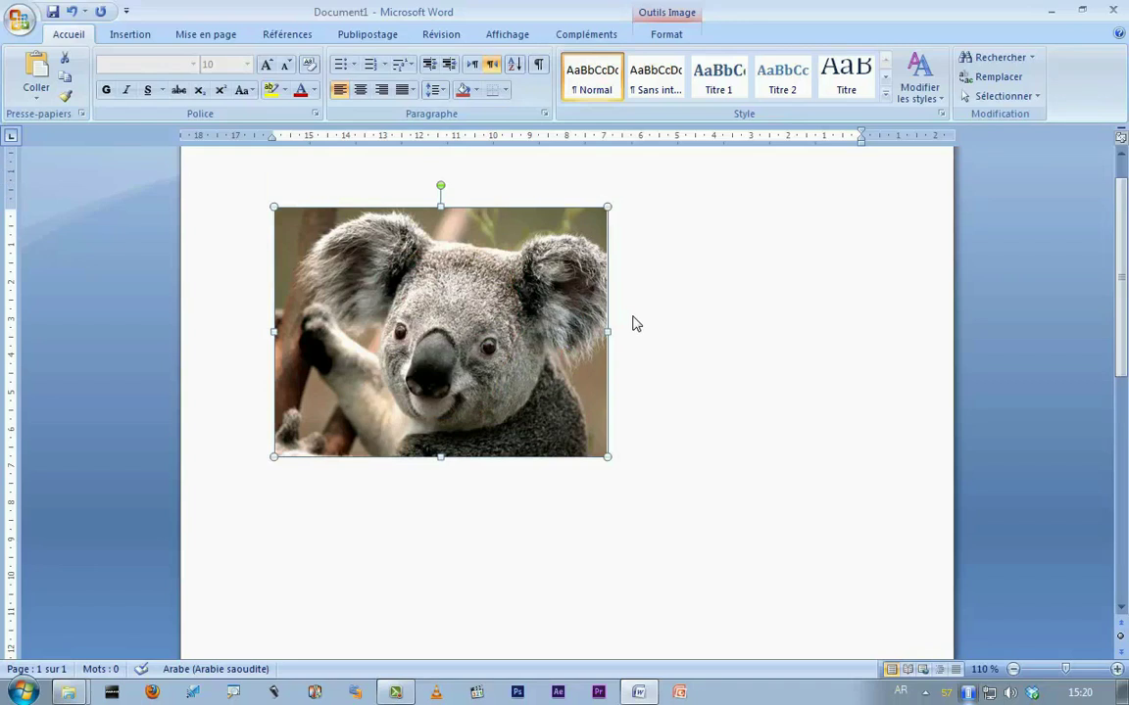
# Rotate the koala picture, undo the rotation, then reselect it and show its Format tools.
pyautogui.moveTo(440, 185)
pyautogui.mouseDown()
pyautogui.moveTo(543, 208)
pyautogui.moveTo(572, 297)
pyautogui.mouseUp()
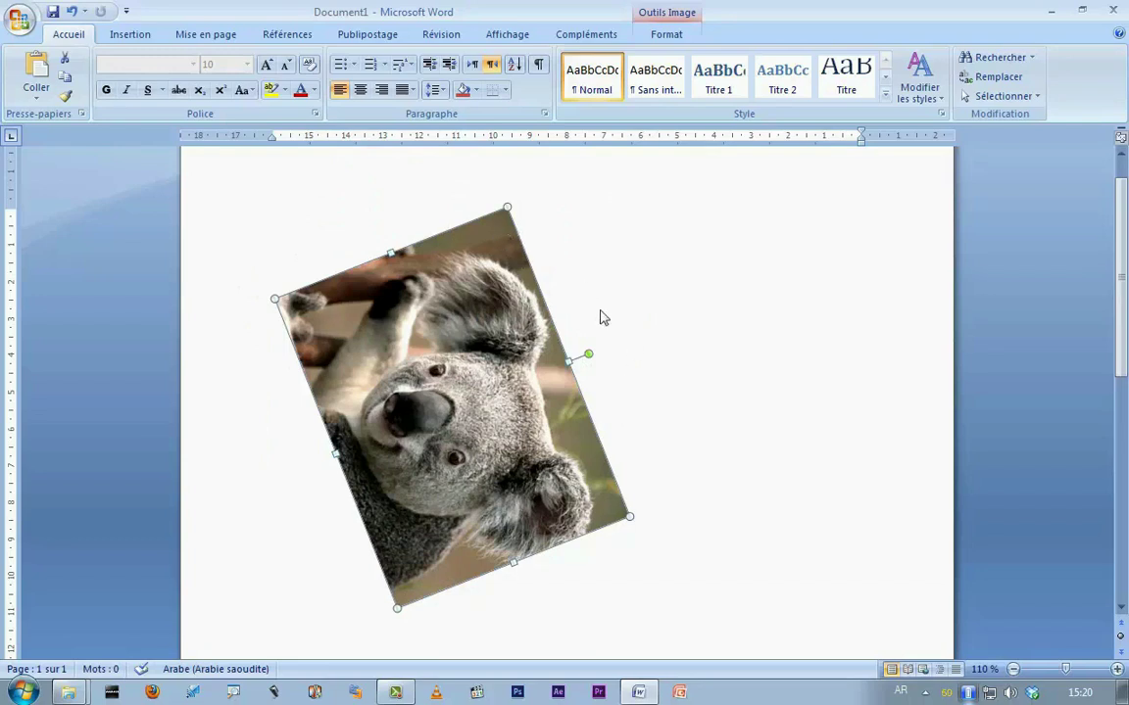
pyautogui.click(70, 12)
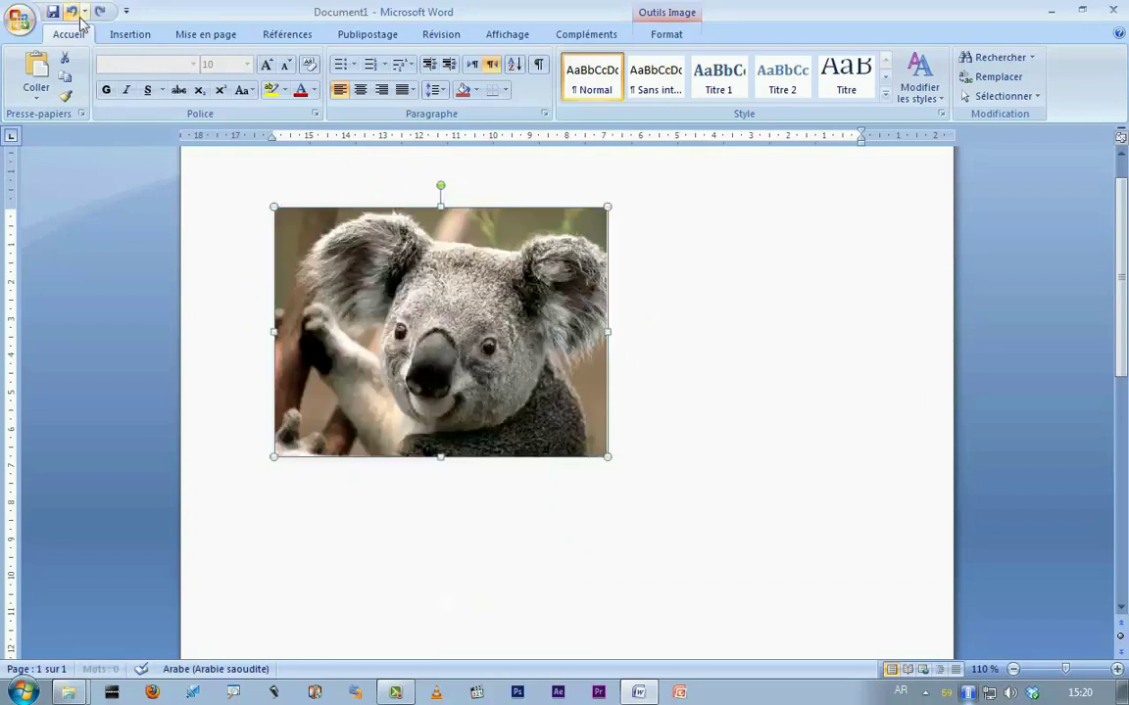
pyautogui.click(767, 333)
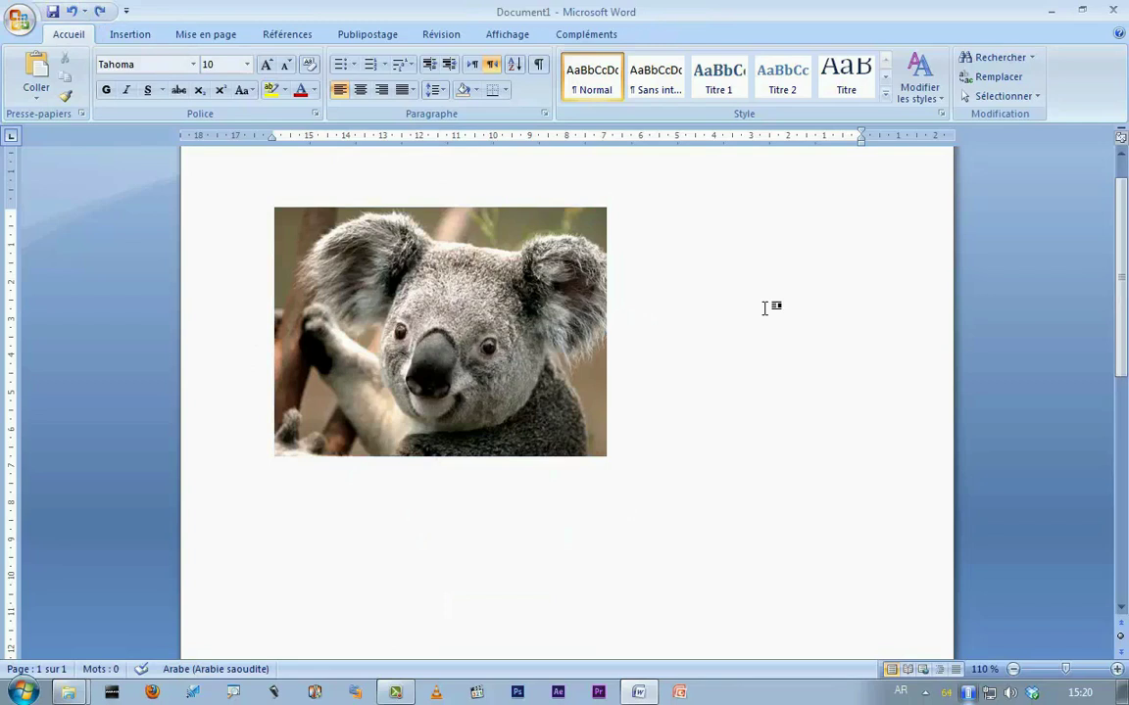
pyautogui.click(416, 365)
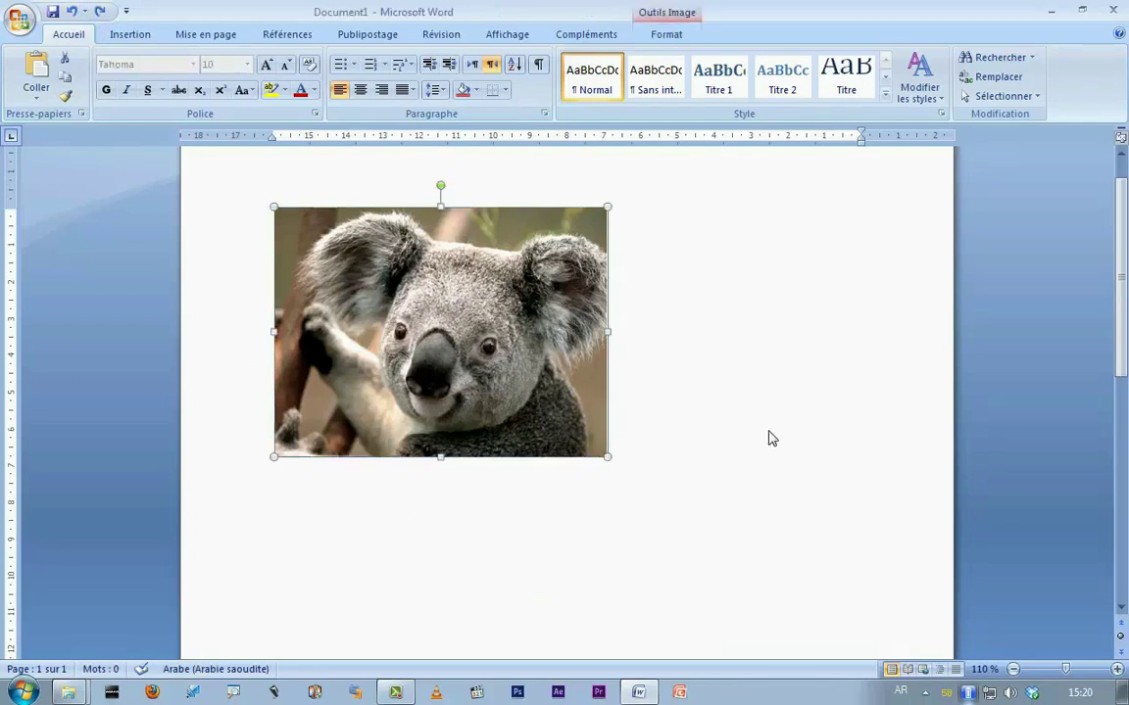
pyautogui.click(676, 36)
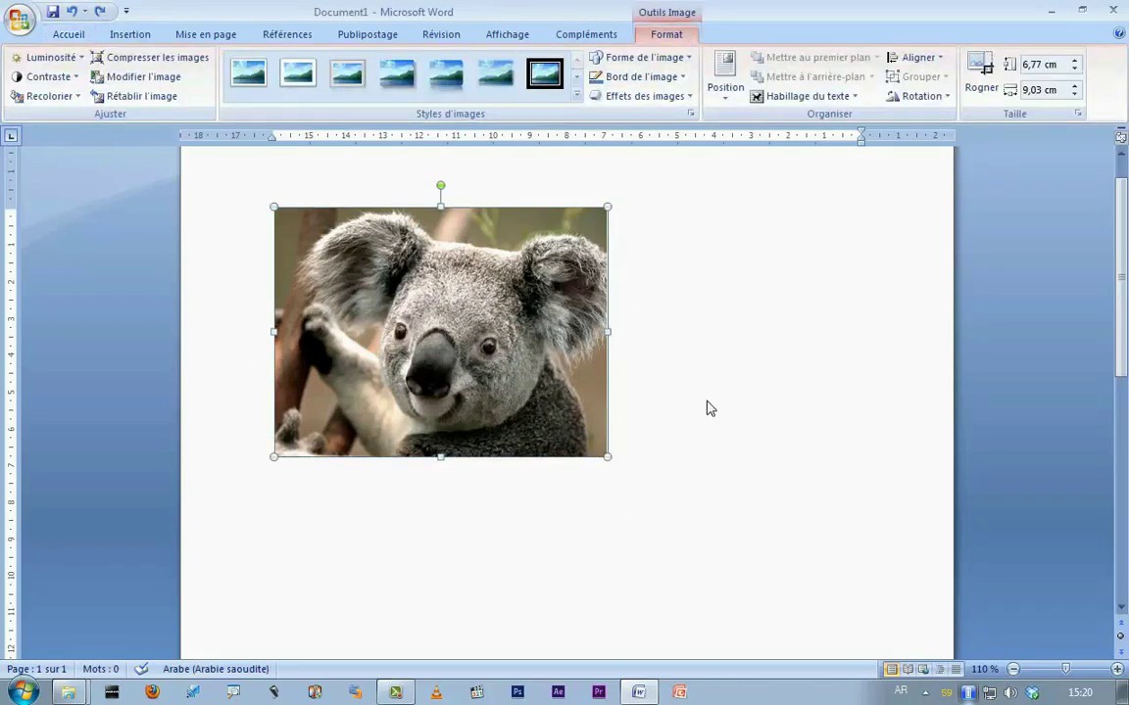
# Undo a stray Arabic character, switch typing to French, and type BC after A.
pyautogui.click(620, 460)
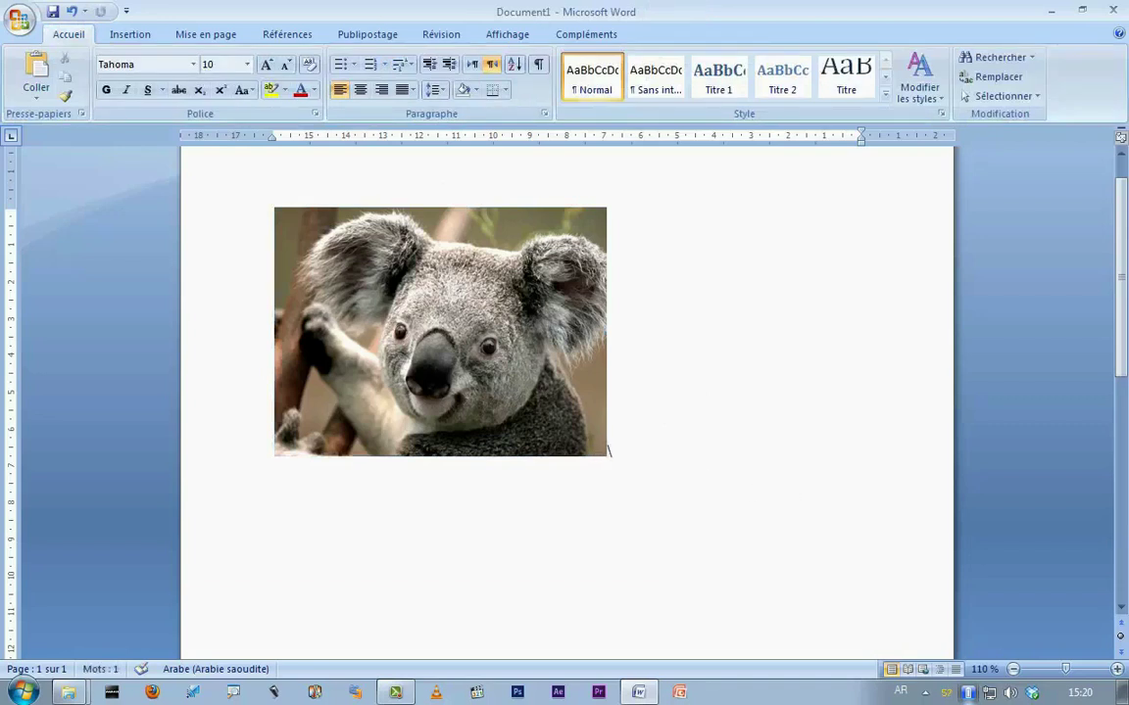
pyautogui.write('ش')
pyautogui.hotkey('ctrl', 'z')
pyautogui.hotkey('alt', 'shift')
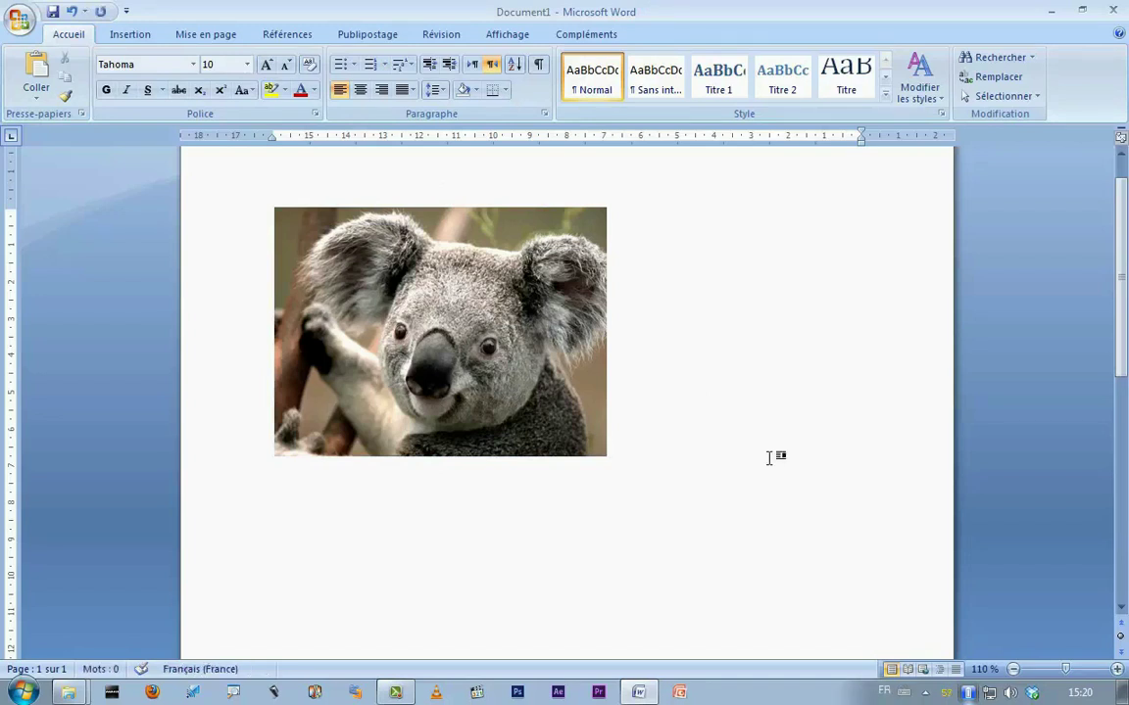
pyautogui.write('BC')
# Drop the koala photo between A and BC, then make the line right-aligned and right-to-left.
pyautogui.moveTo(384, 428); pyautogui.dragTo(622, 458)
pyautogui.click(499, 519)
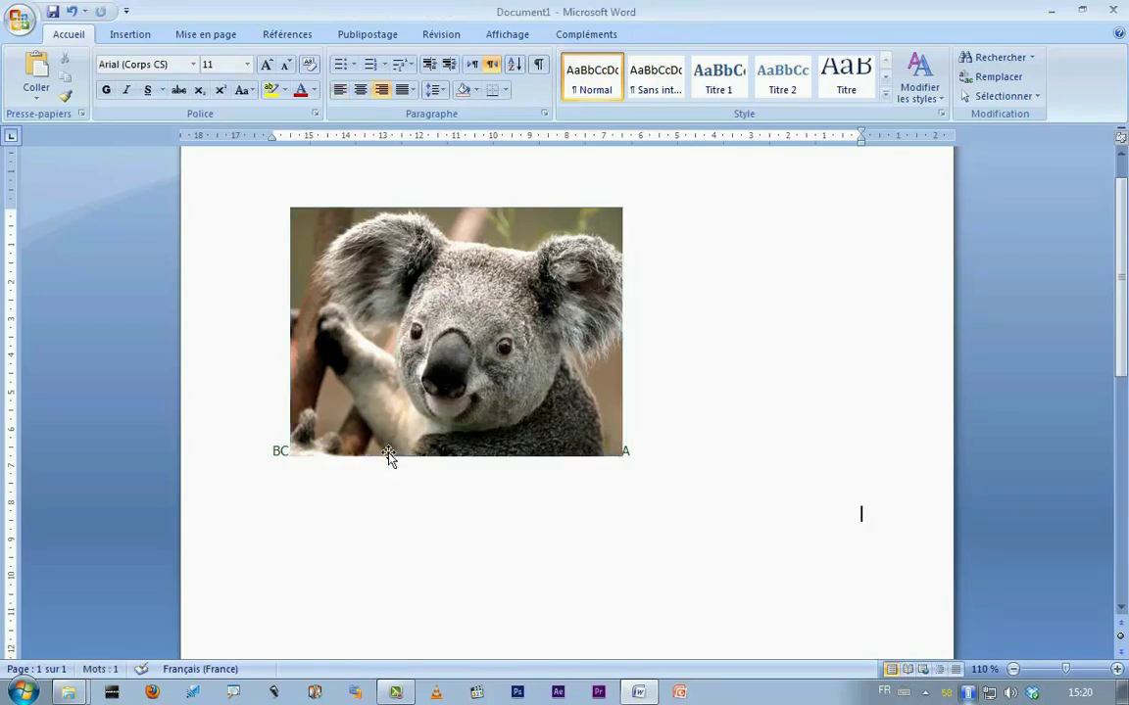
pyautogui.click(202, 449)
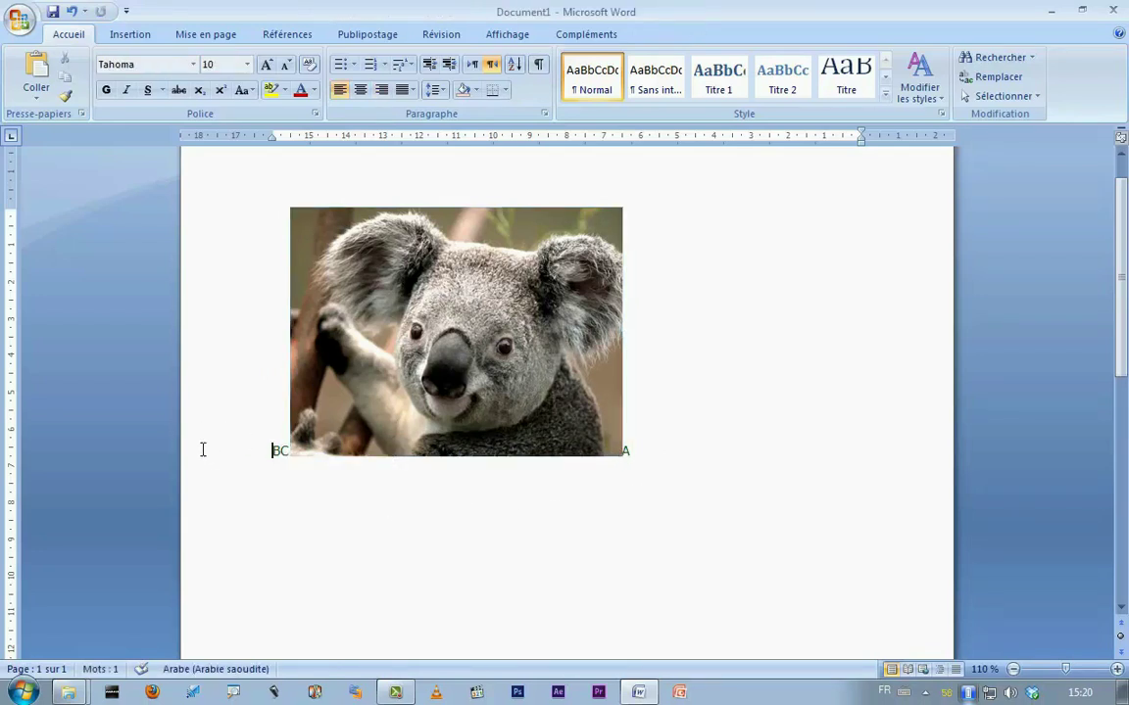
pyautogui.click(203, 449)
pyautogui.click(381, 89)
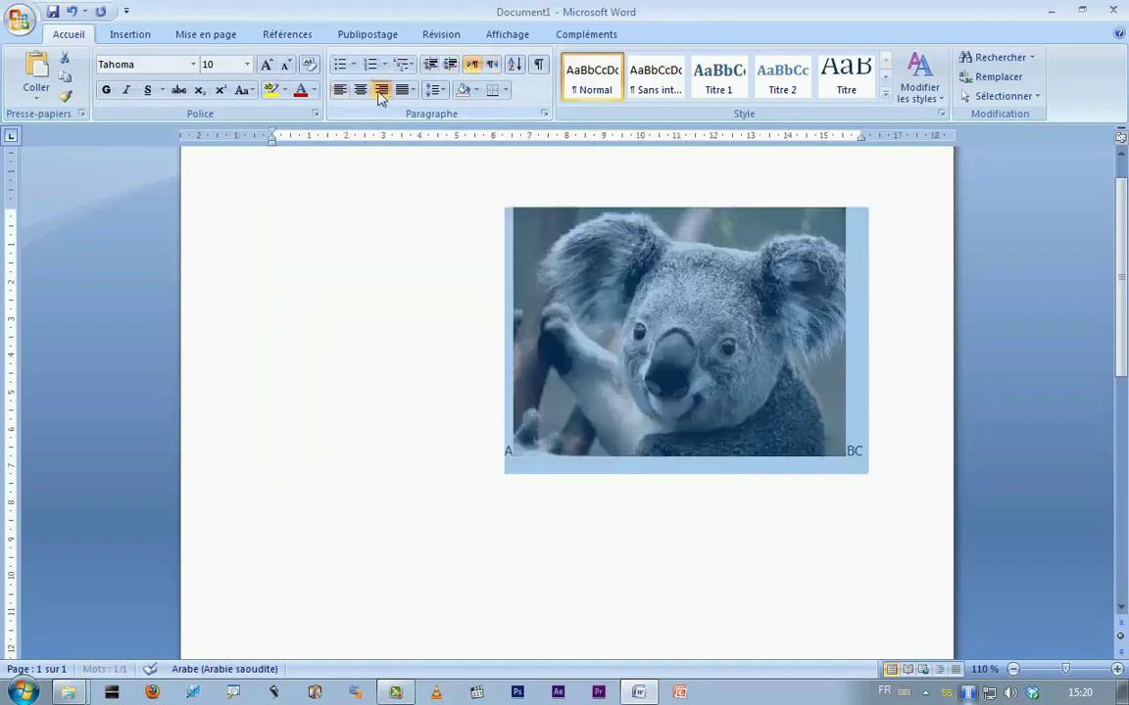
pyautogui.click(341, 90)
# Move the koala photo between AB and C and select it.
pyautogui.click(431, 520)
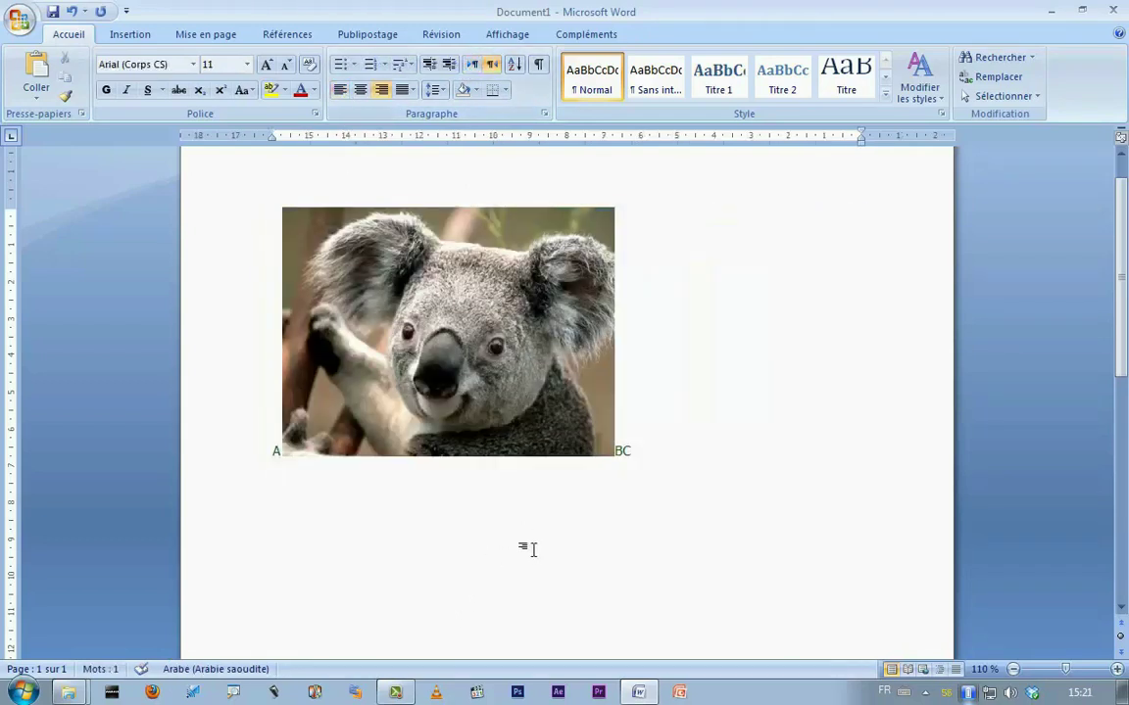
pyautogui.moveTo(352, 433)
pyautogui.mouseDown()
pyautogui.moveTo(632, 474)
pyautogui.moveTo(625, 460)
pyautogui.mouseUp()
pyautogui.click(323, 511)
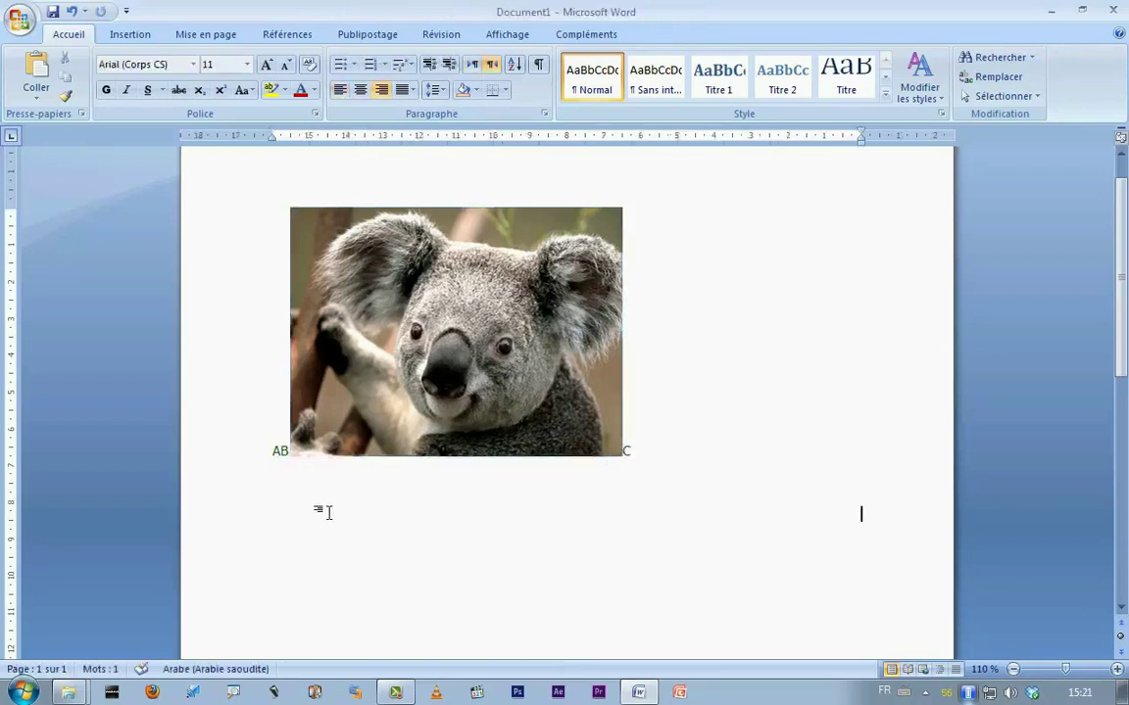
pyautogui.click(461, 392)
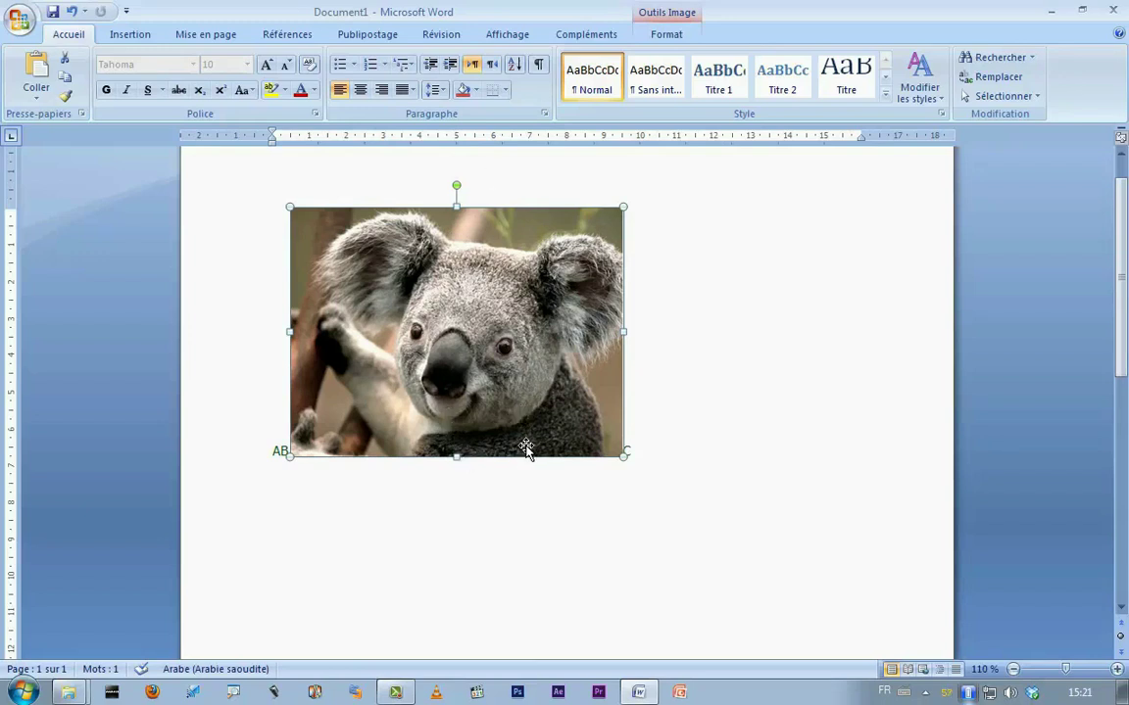
# Review the photo's Habillage du texte wrapping options, then close them.
pyautogui.click(667, 35)
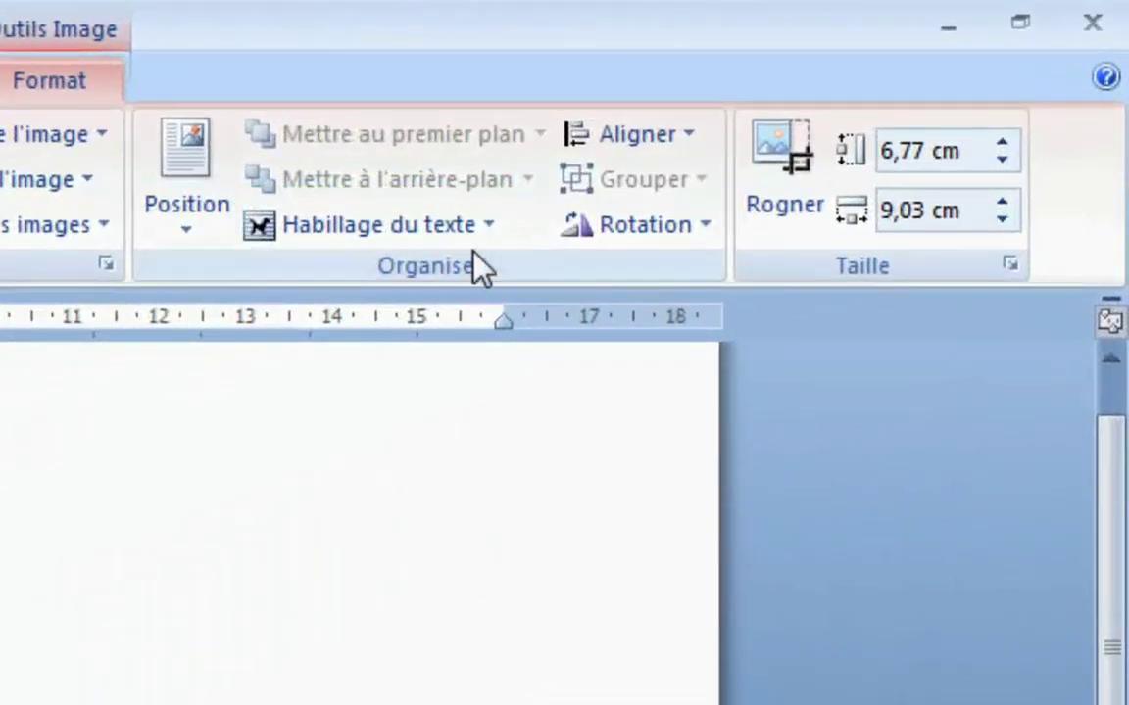
pyautogui.click(476, 236)
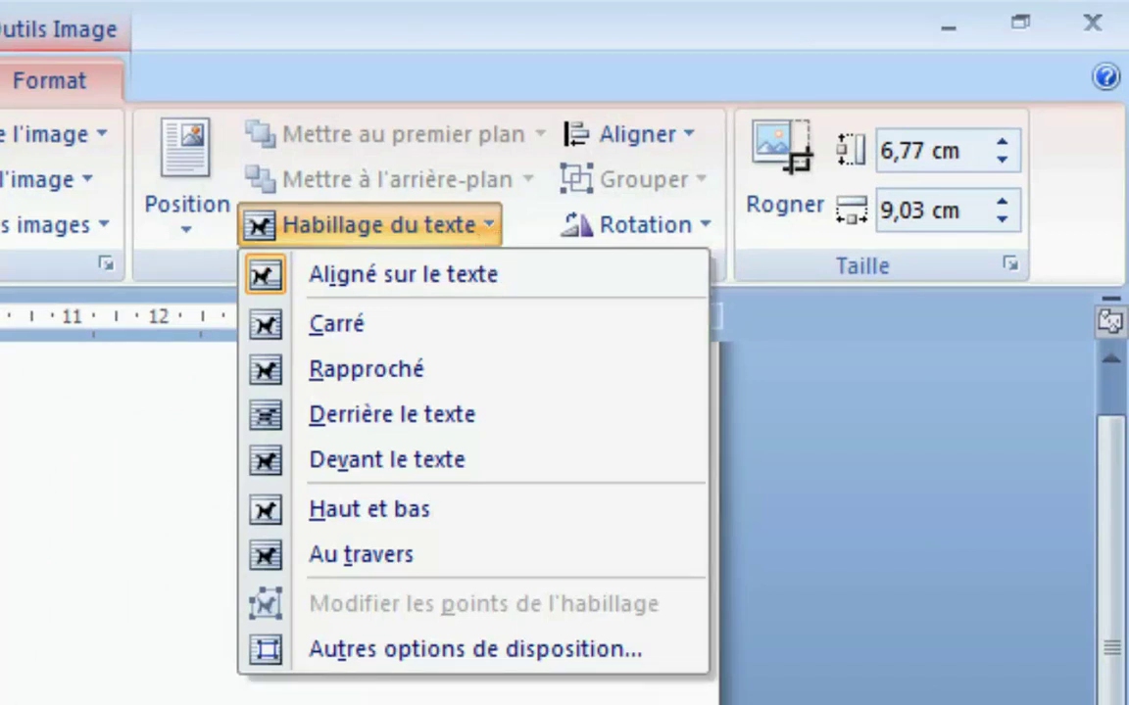
pyautogui.moveTo(219, 252); pyautogui.dragTo(562, 299)
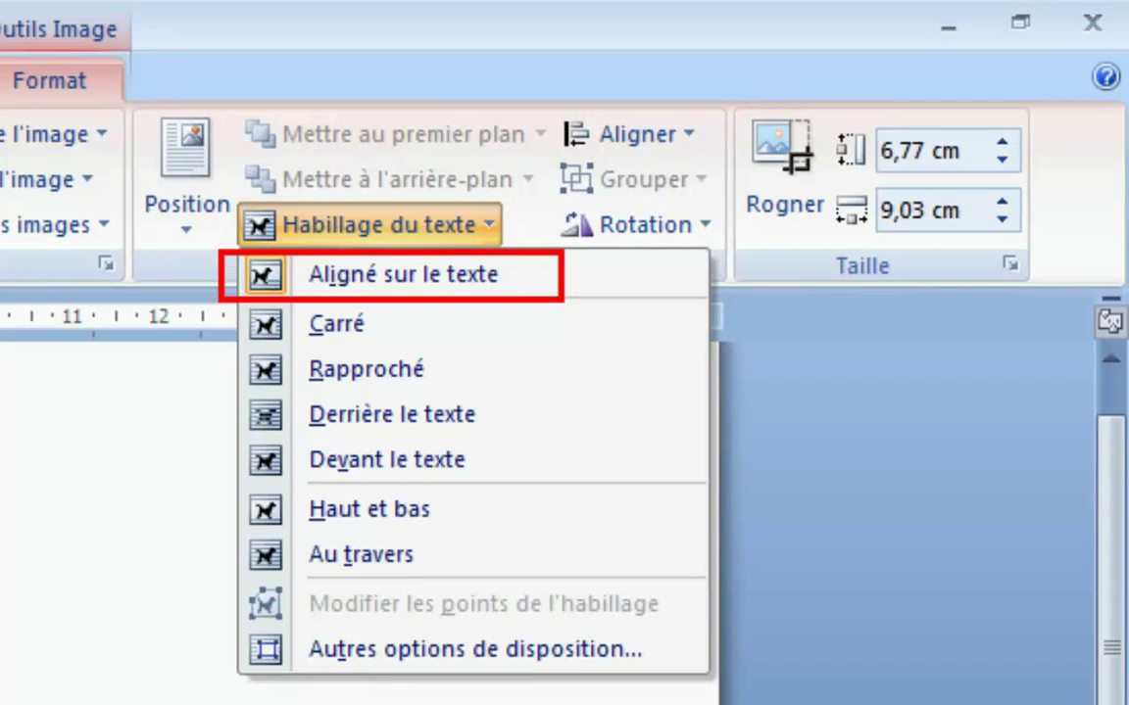
pyautogui.press('Escape')
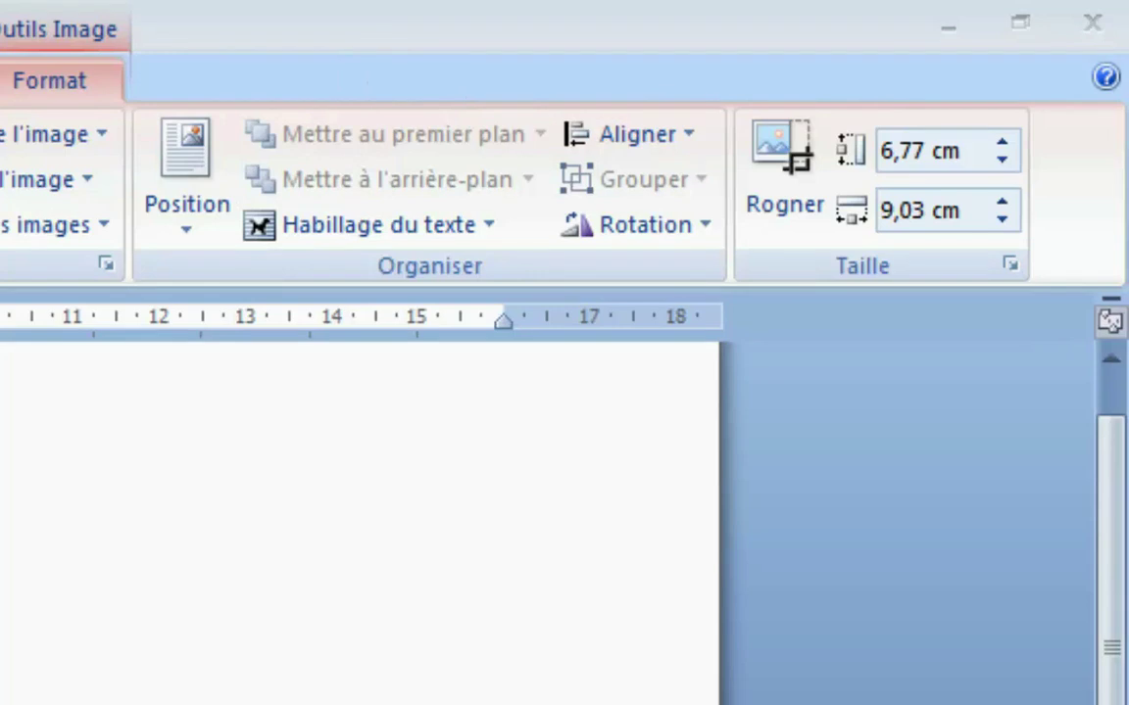
# Check the wrapping options once more, then delete the koala photo.
pyautogui.click(460, 230)
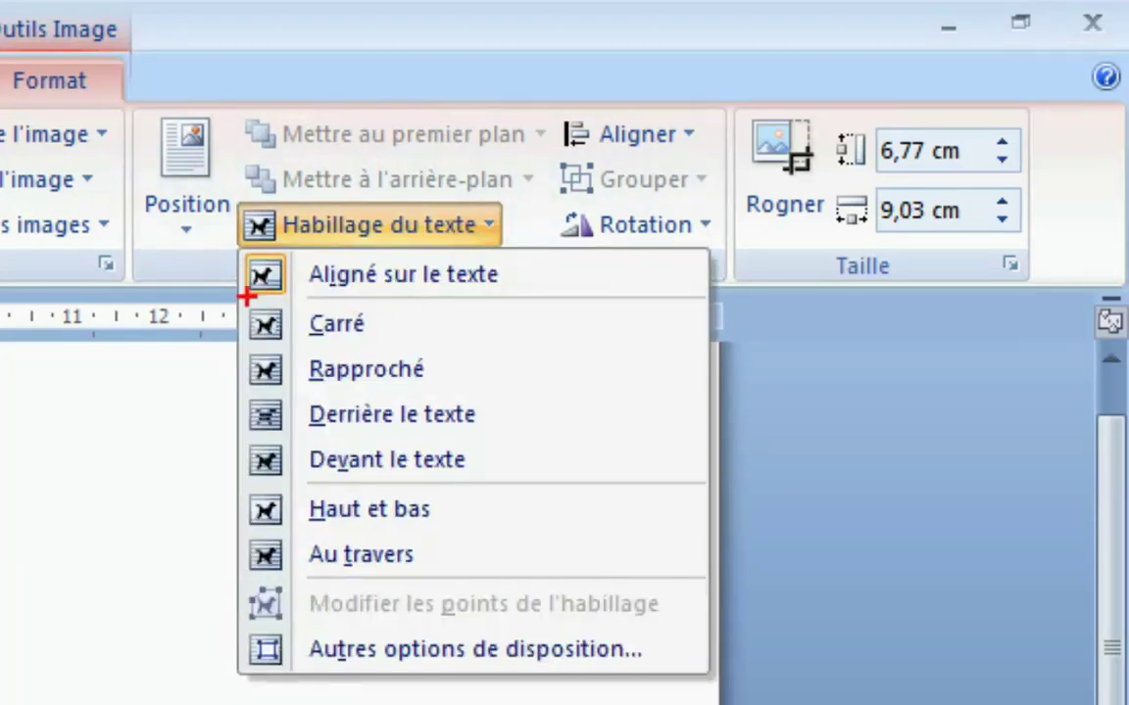
pyautogui.moveTo(219, 300); pyautogui.dragTo(467, 354)
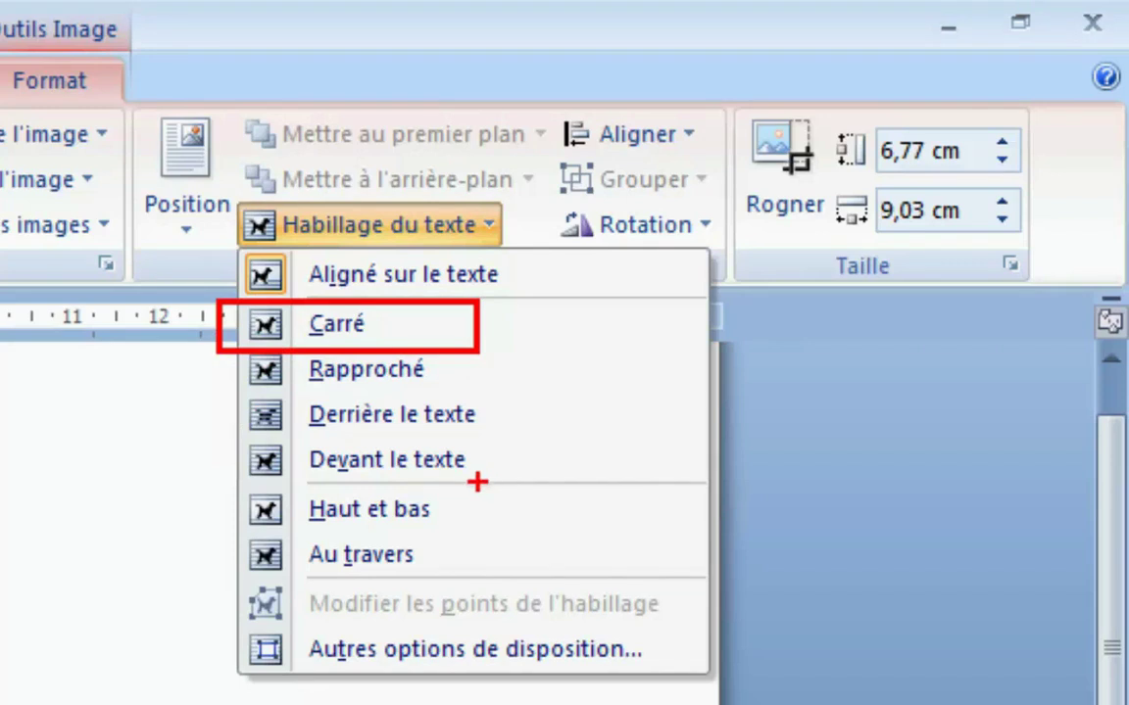
pyautogui.moveTo(354, 506)
pyautogui.mouseDown()
pyautogui.moveTo(351, 612)
pyautogui.moveTo(392, 593)
pyautogui.mouseUp()
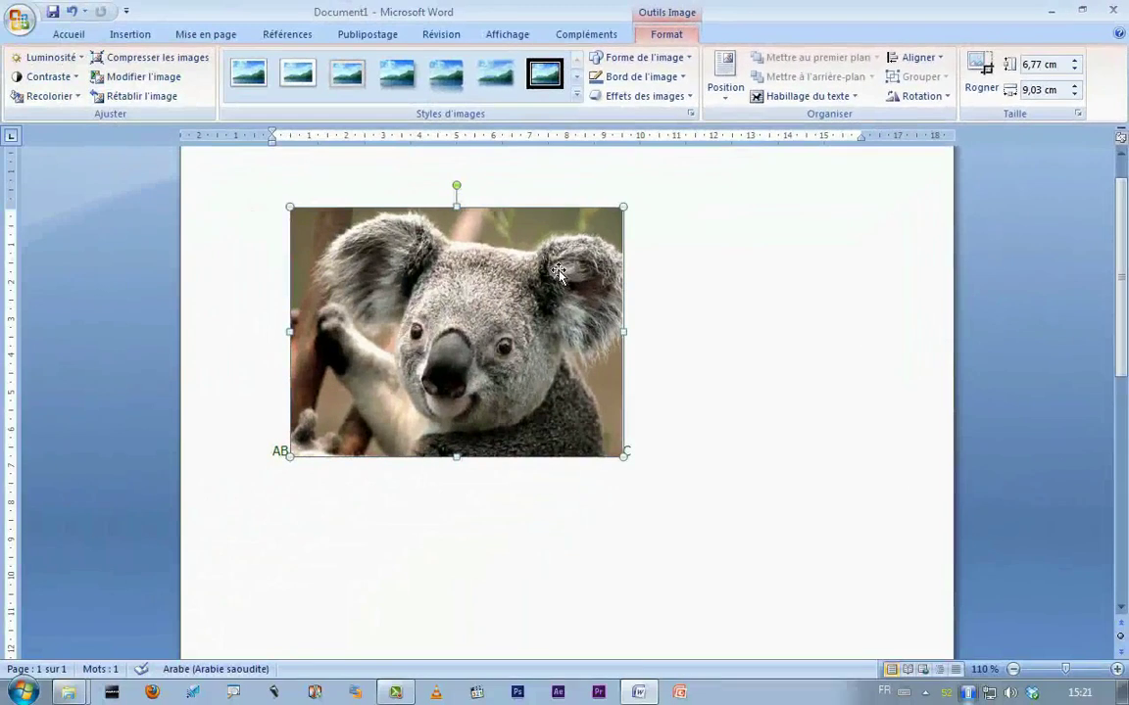
pyautogui.press('Delete')
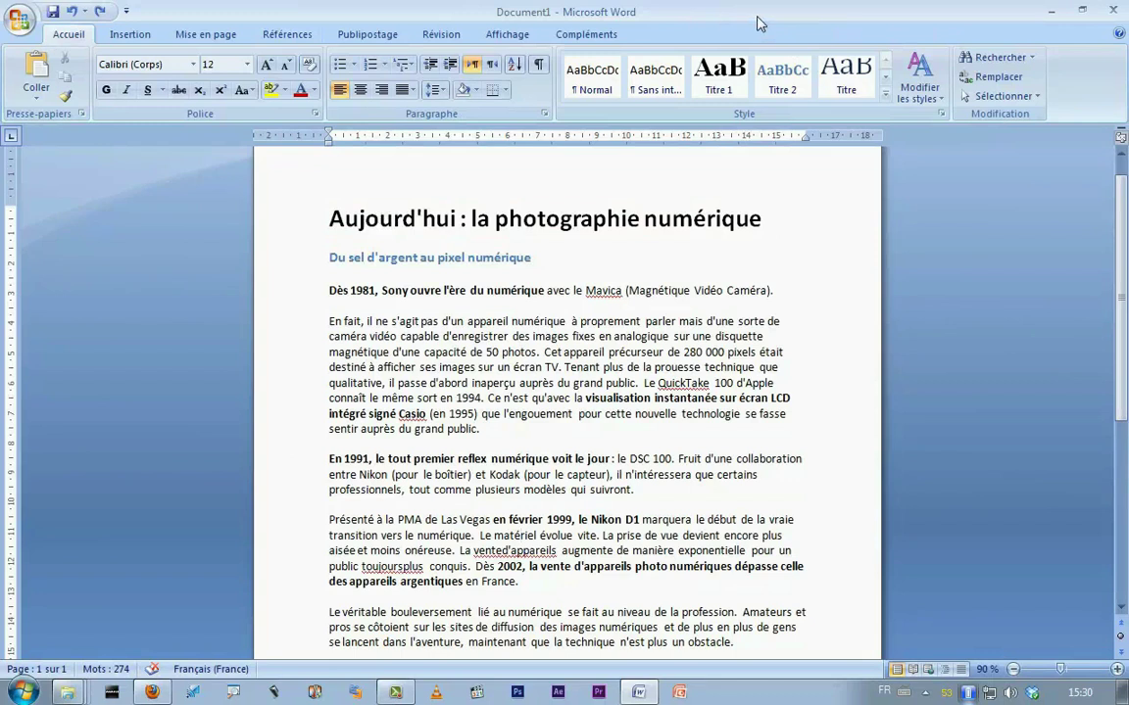
# Snap and widen Word, then drag l-ecran-lcd-du-casio from the desktop into the PMA paragraph.
pyautogui.moveTo(756, 22); pyautogui.dragTo(1127, 39)
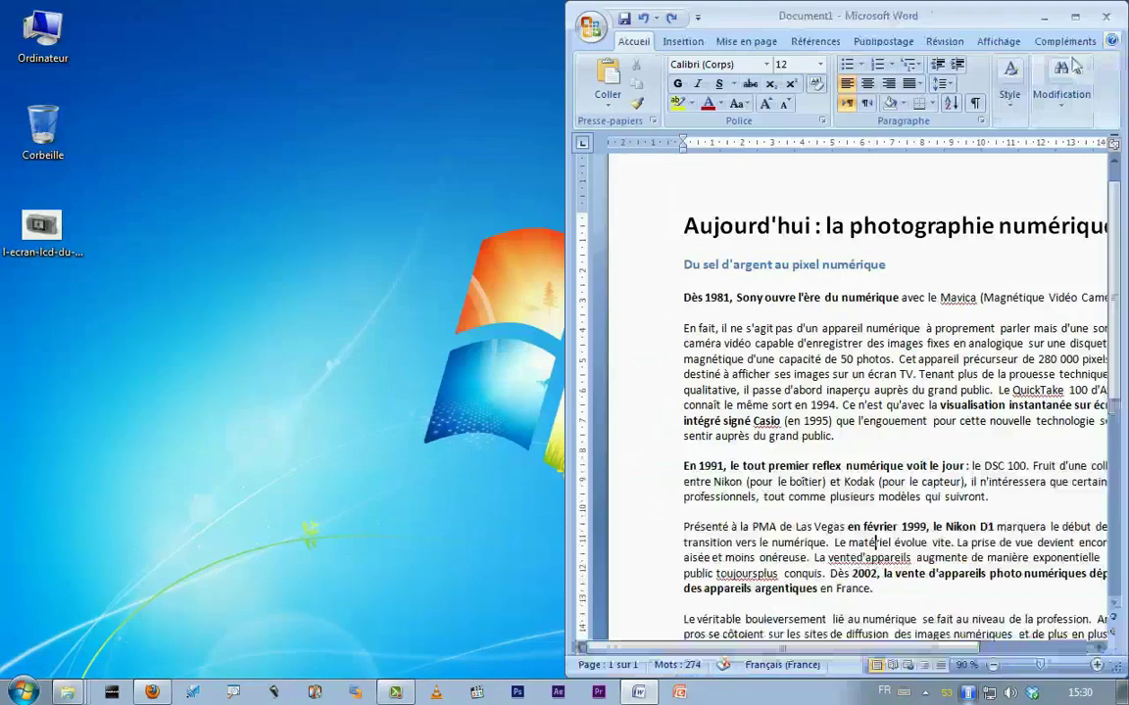
pyautogui.moveTo(567, 197); pyautogui.dragTo(300, 197)
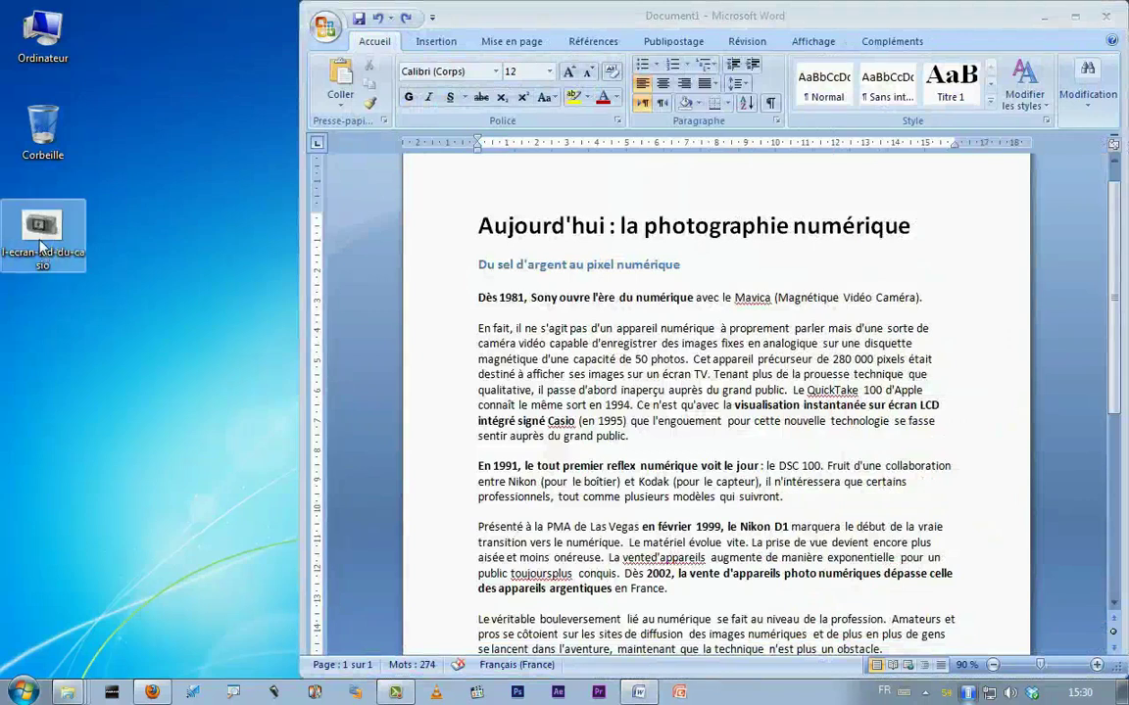
pyautogui.moveTo(41, 245)
pyautogui.mouseDown()
pyautogui.moveTo(279, 382)
pyautogui.moveTo(219, 302)
pyautogui.moveTo(163, 302)
pyautogui.mouseUp()
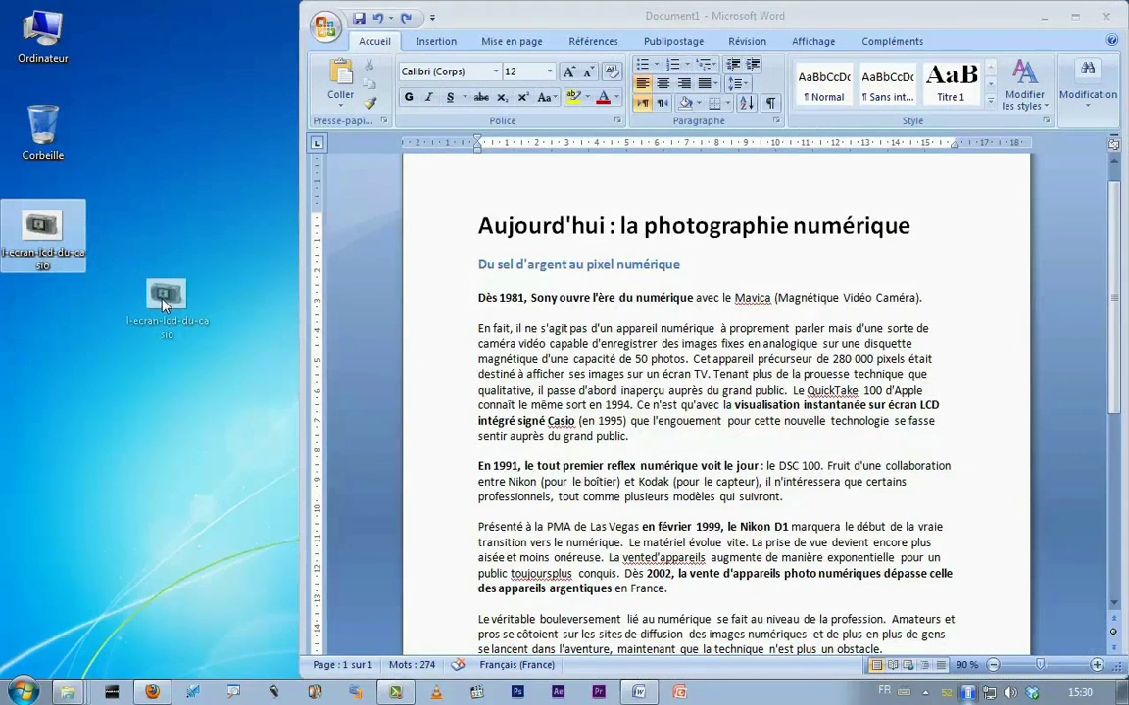
pyautogui.moveTo(163, 301)
pyautogui.mouseDown()
pyautogui.moveTo(360, 312)
pyautogui.moveTo(407, 282)
pyautogui.mouseUp()
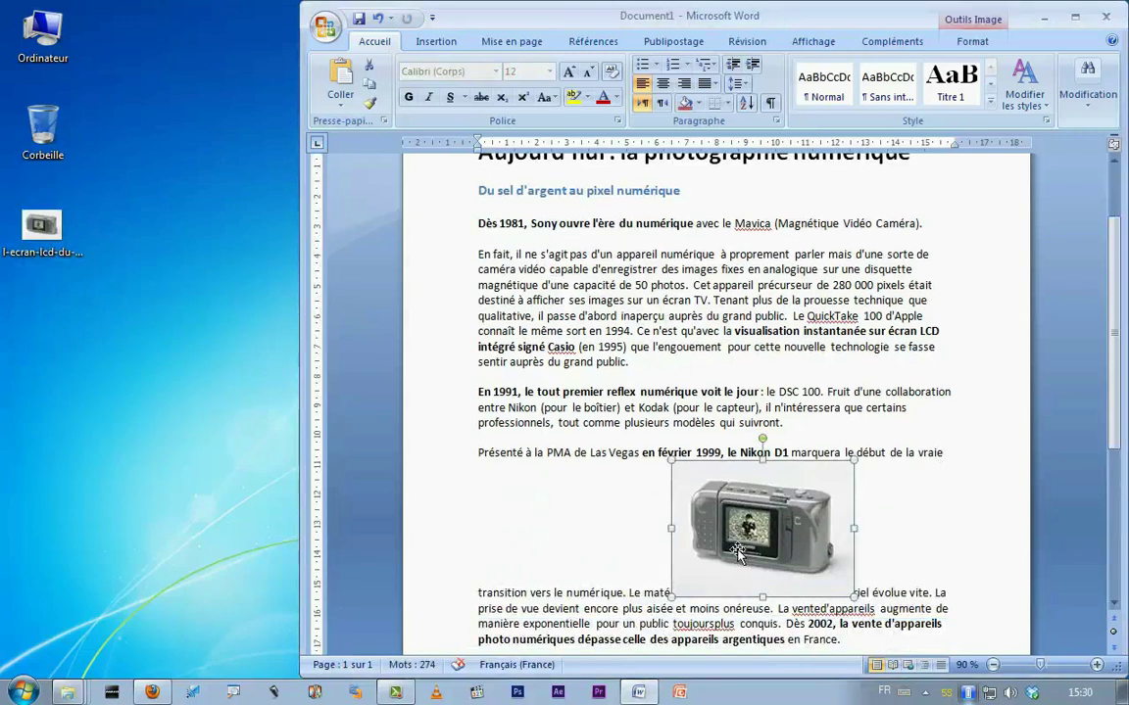
# Maximize Word and move the Casio picture up into the first 'En fait' paragraph.
pyautogui.doubleClick(966, 19)
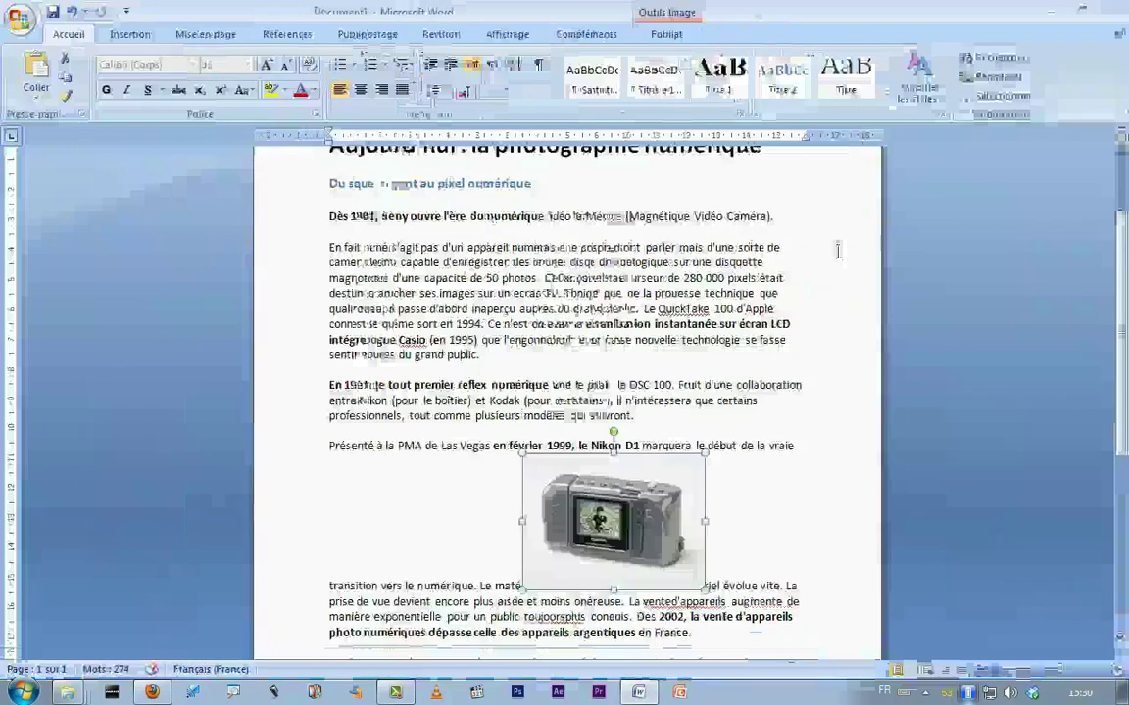
pyautogui.scroll(-1, 572, 490)
pyautogui.scroll(1, 571, 490)
pyautogui.scroll(1, 571, 529)
pyautogui.moveTo(571, 555); pyautogui.dragTo(480, 392)
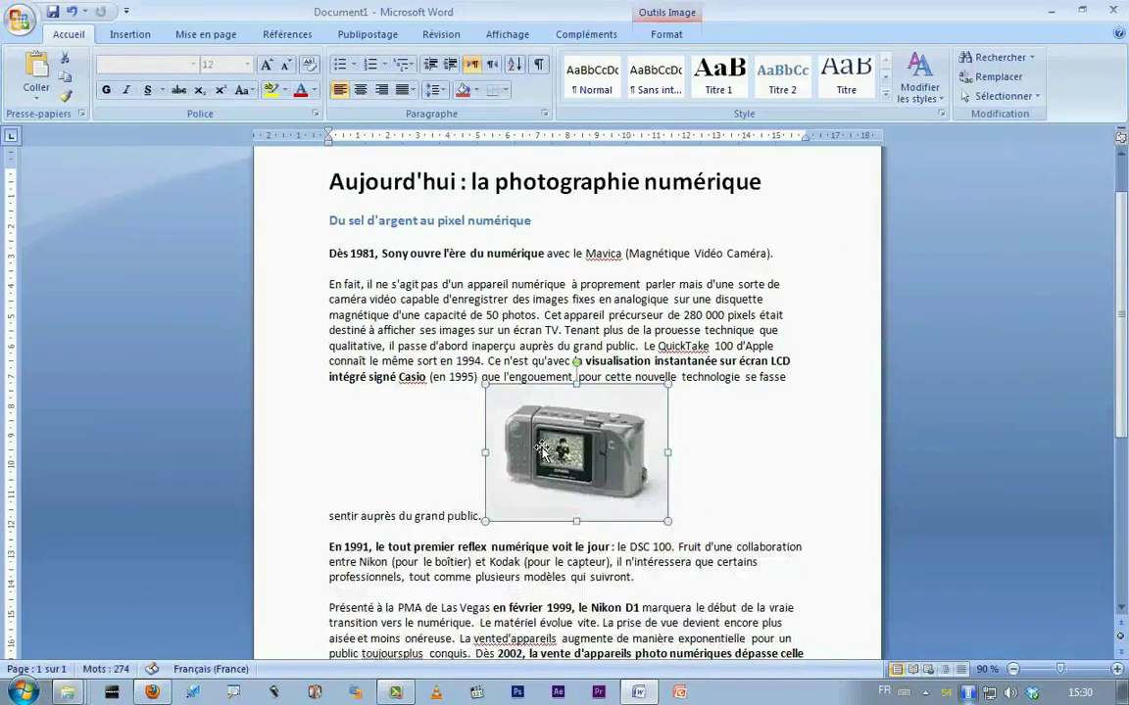
pyautogui.click(609, 321)
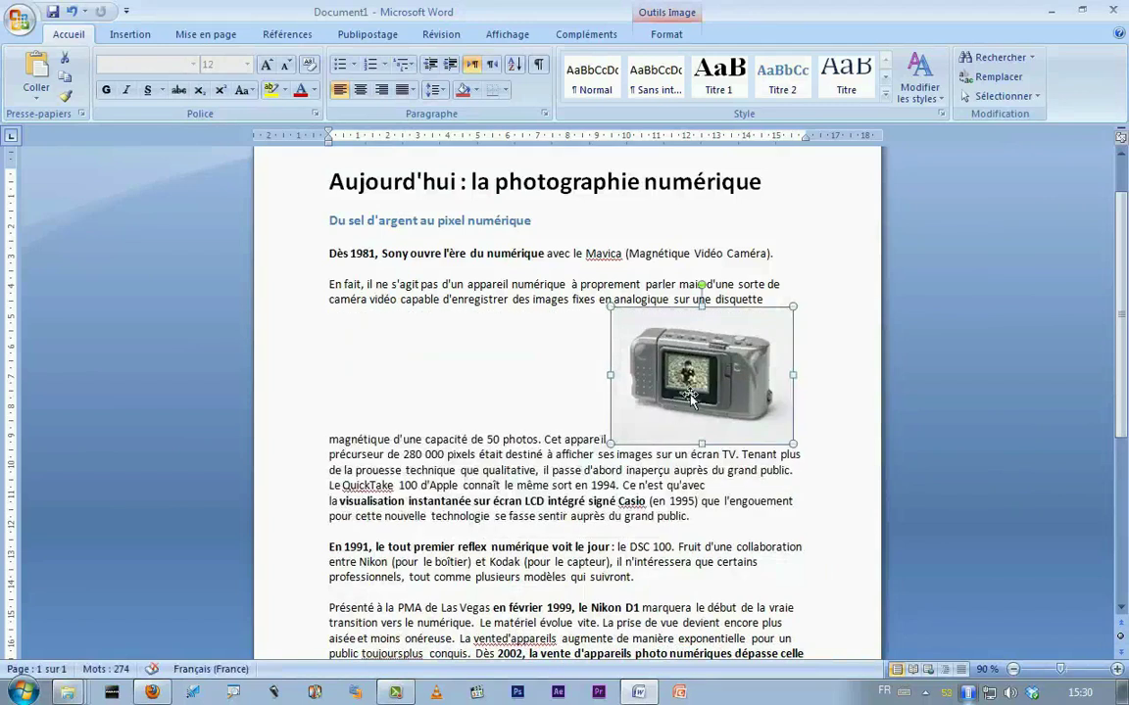
# Give the picture Carré square wrapping and centre it within the first paragraph.
pyautogui.click(675, 40)
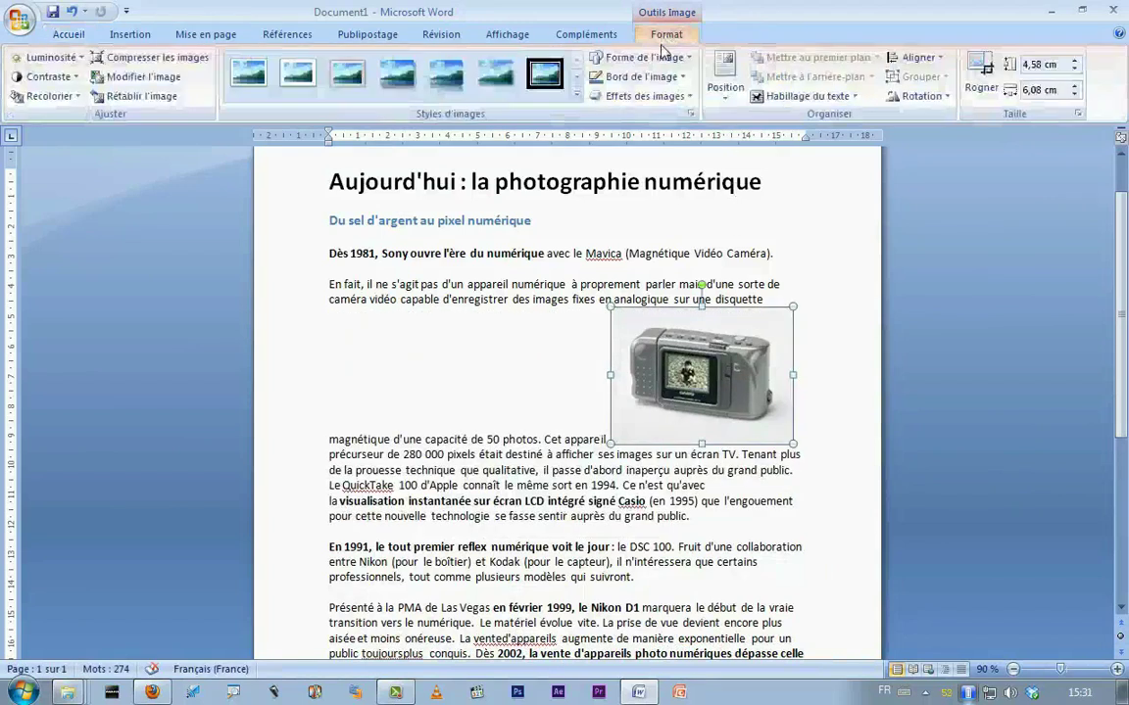
pyautogui.click(853, 96)
pyautogui.click(786, 136)
pyautogui.moveTo(677, 384)
pyautogui.mouseDown()
pyautogui.moveTo(682, 396)
pyautogui.moveTo(720, 322)
pyautogui.moveTo(544, 360)
pyautogui.moveTo(537, 381)
pyautogui.moveTo(515, 383)
pyautogui.mouseUp()
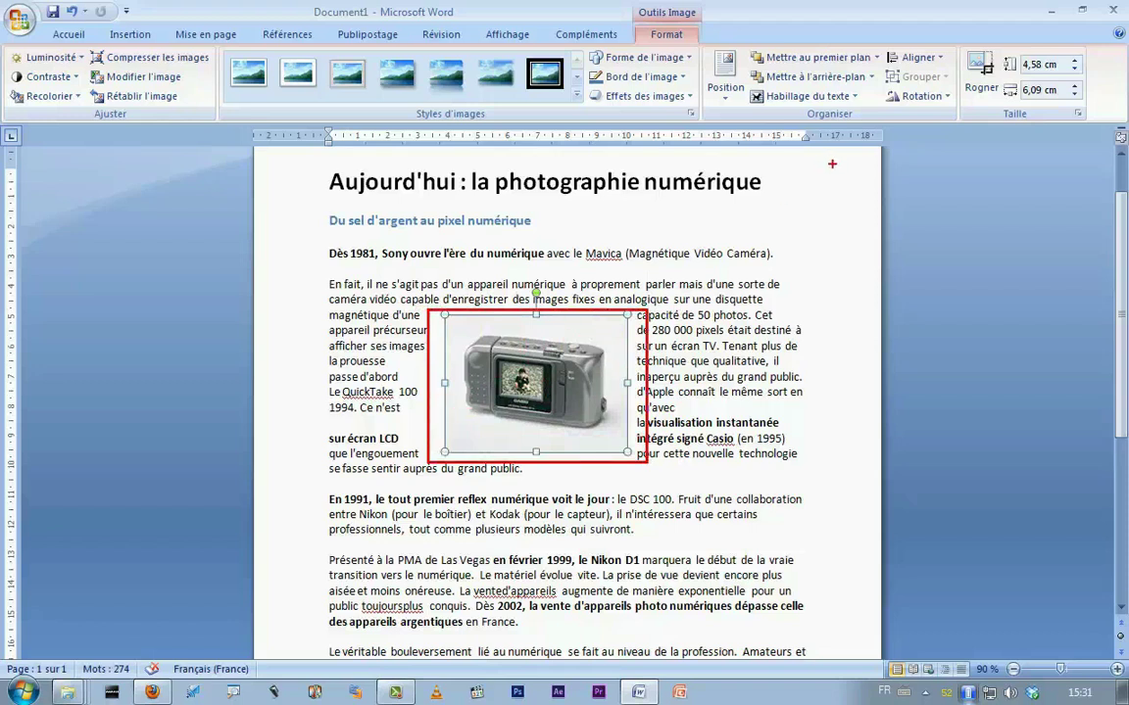
# Recheck the Habillage du texte menu, leaving the Carré wrapping unchanged.
pyautogui.click(853, 98)
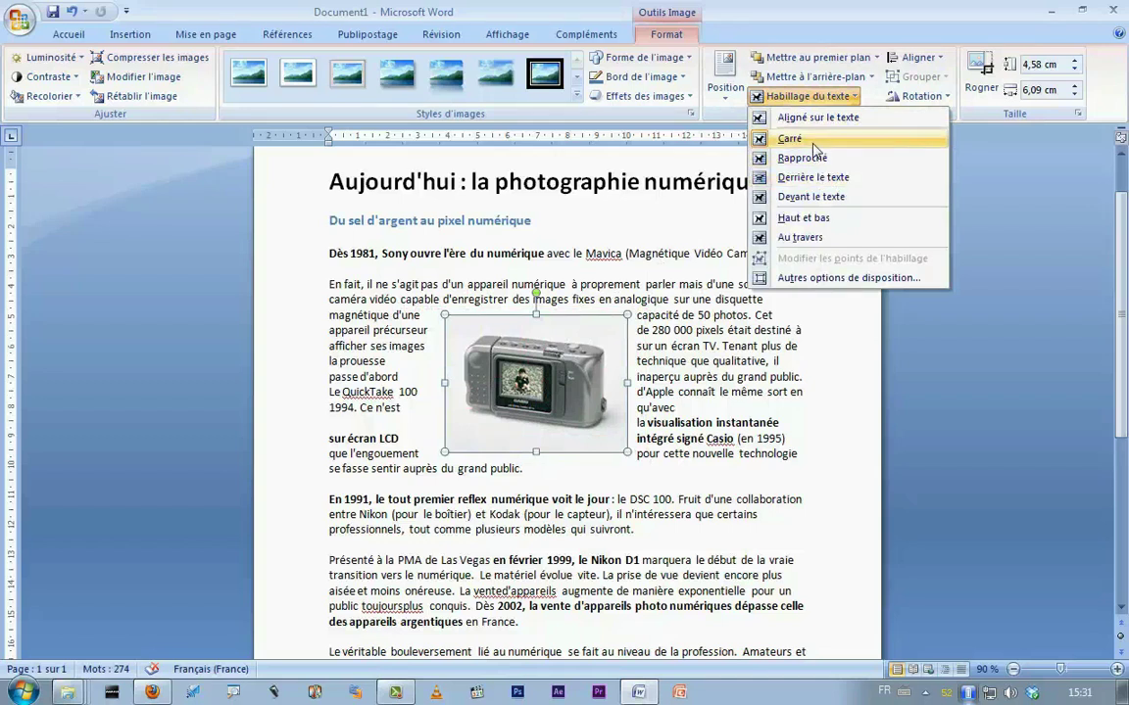
pyautogui.click(811, 160)
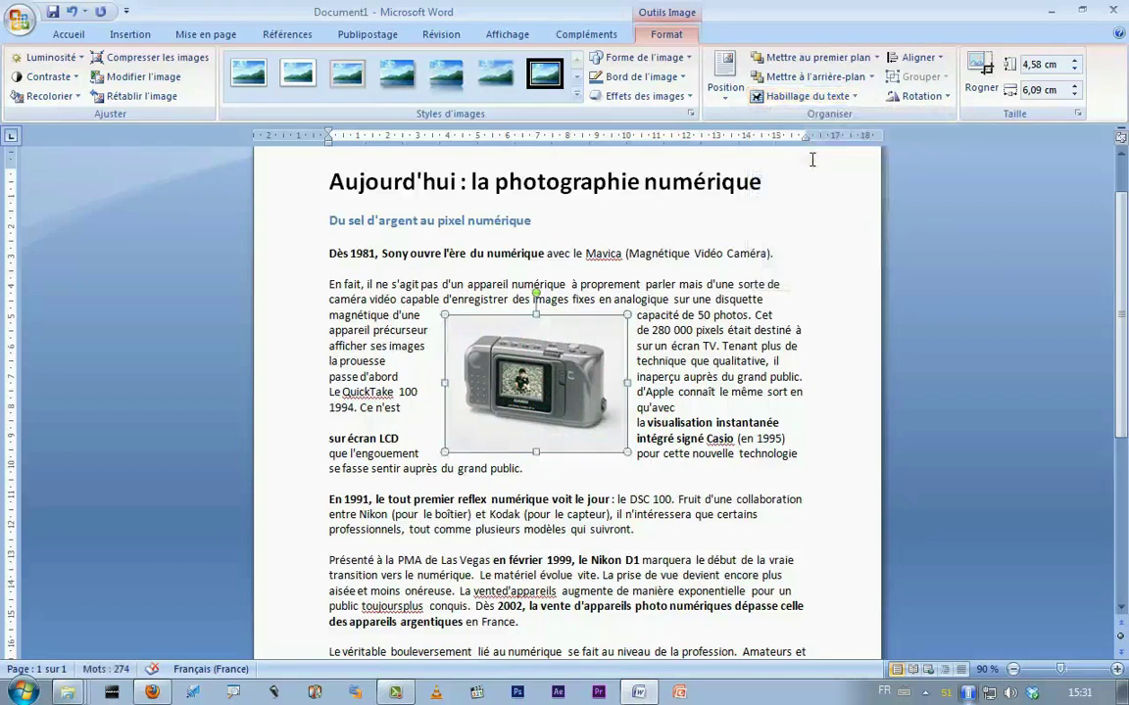
pyautogui.click(803, 96)
pyautogui.click(802, 139)
# Drag the camera photo file from the desktop into Word, adding a second copy.
pyautogui.click(1055, 12)
pyautogui.moveTo(53, 343); pyautogui.dragTo(635, 696)
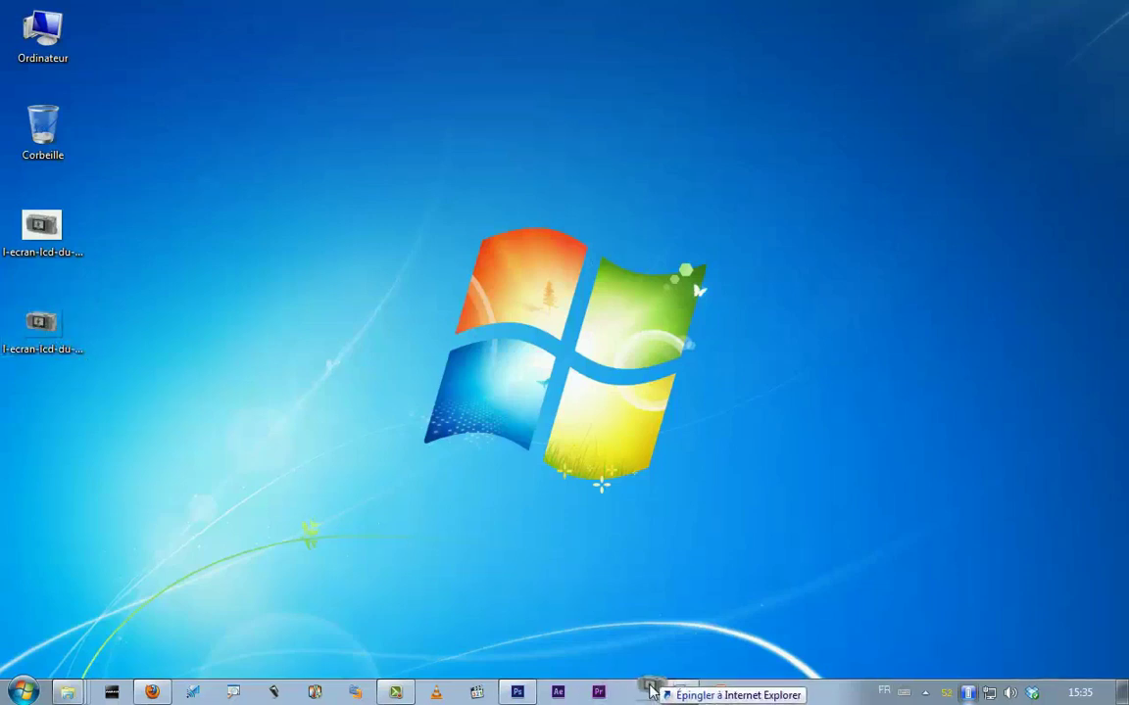
pyautogui.moveTo(635, 696); pyautogui.dragTo(681, 696)
pyautogui.moveTo(561, 510); pyautogui.dragTo(563, 513)
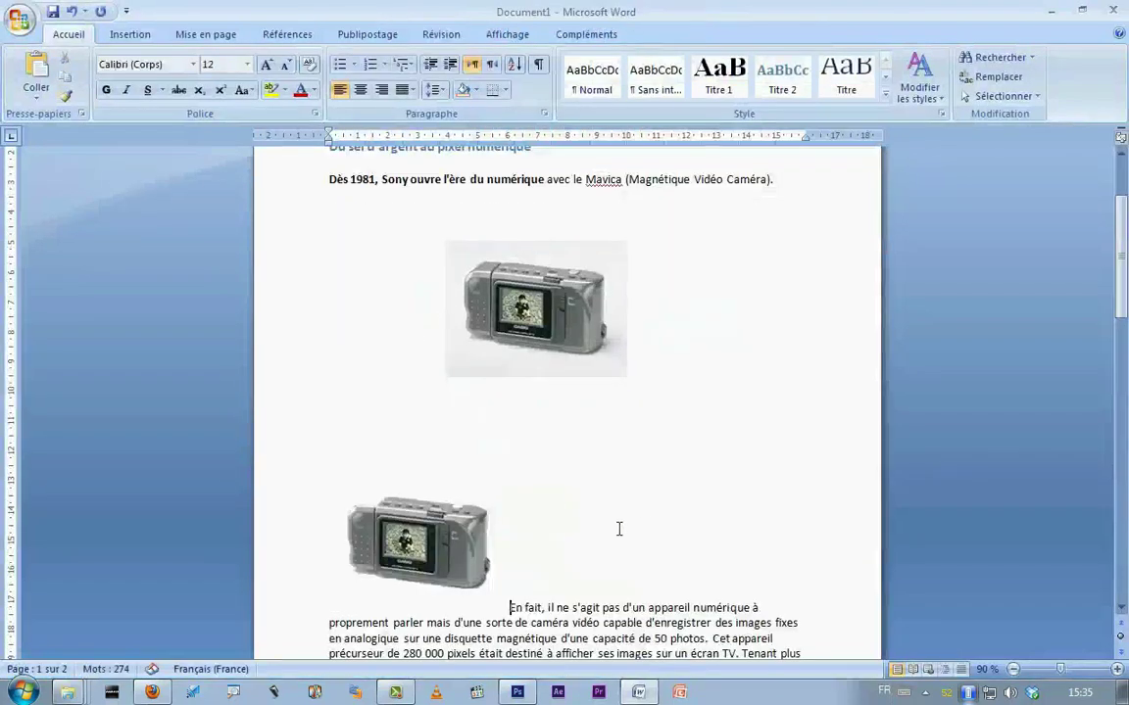
# Nudge the upper photo up and move the lower copy into the Las Vegas paragraph.
pyautogui.click(380, 495)
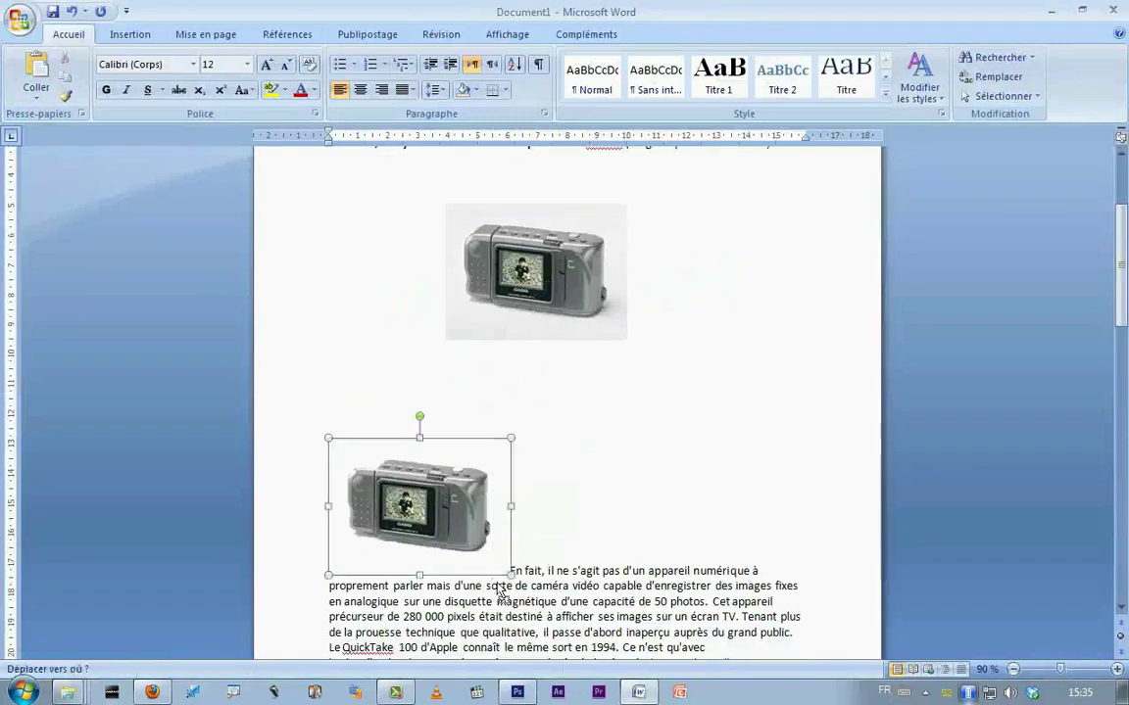
pyautogui.moveTo(565, 267); pyautogui.dragTo(560, 220)
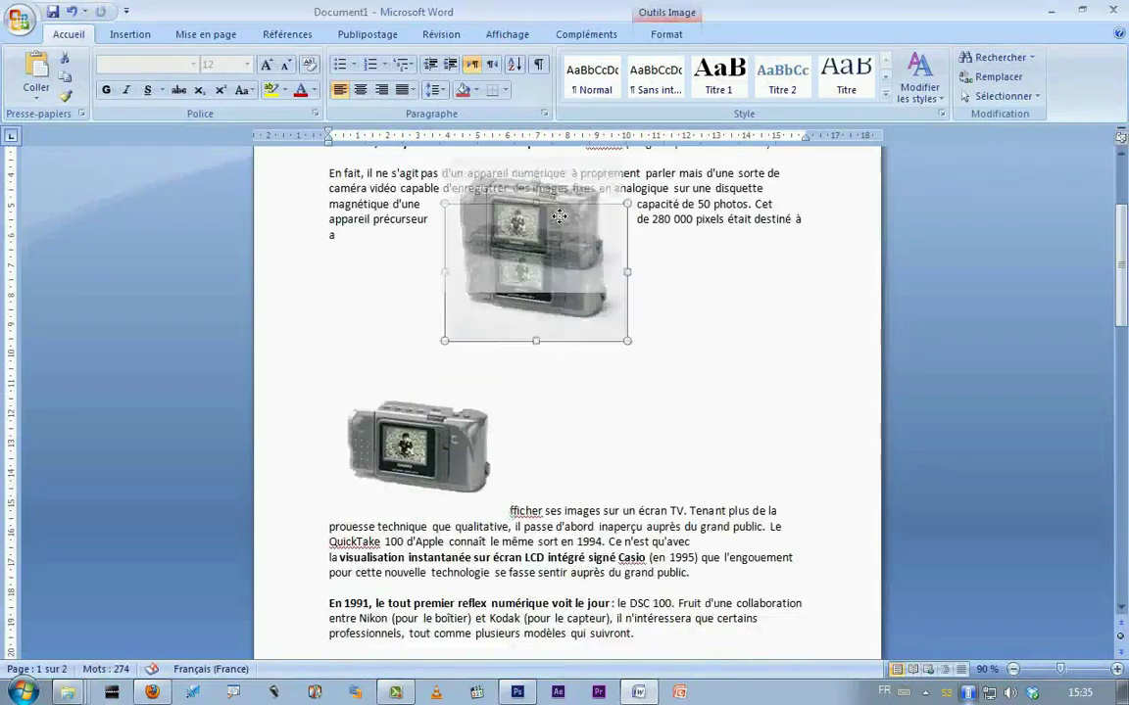
pyautogui.click(470, 493)
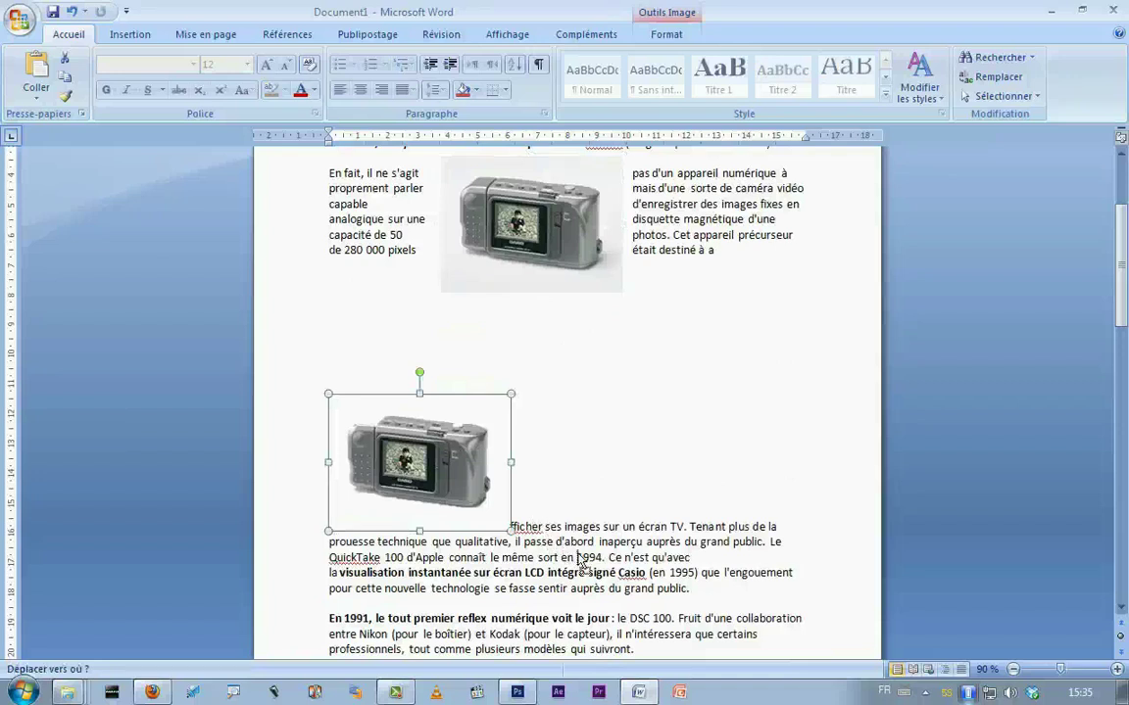
pyautogui.moveTo(470, 493); pyautogui.dragTo(525, 511)
pyautogui.moveTo(503, 405); pyautogui.dragTo(597, 481)
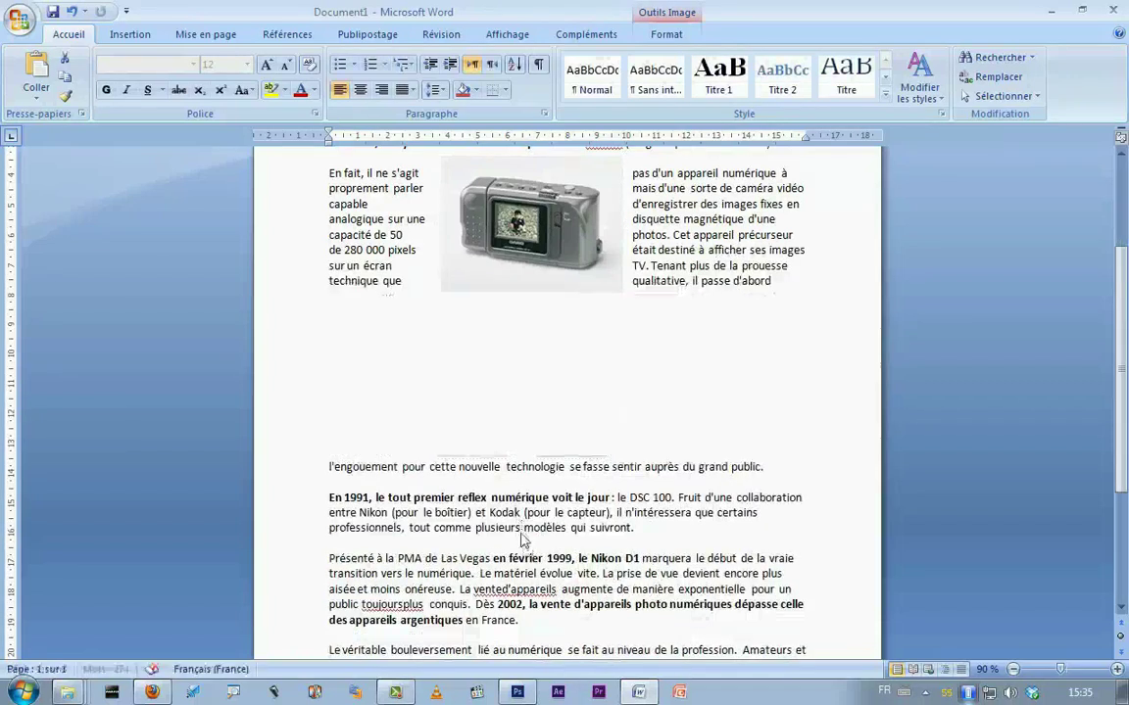
pyautogui.moveTo(538, 578); pyautogui.dragTo(538, 588)
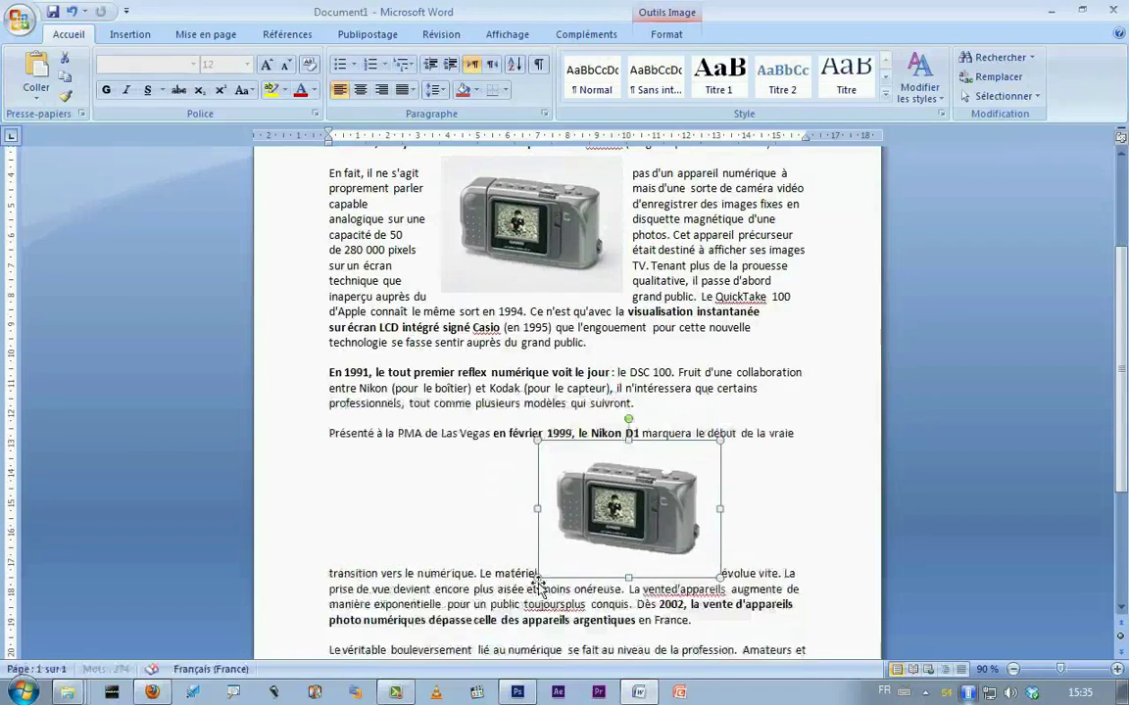
# Settle the lower photo below the transition-to-digital line in the Las Vegas paragraph.
pyautogui.click(479, 403)
pyautogui.moveTo(568, 490)
pyautogui.mouseDown()
pyautogui.moveTo(459, 532)
pyautogui.moveTo(559, 559)
pyautogui.mouseUp()
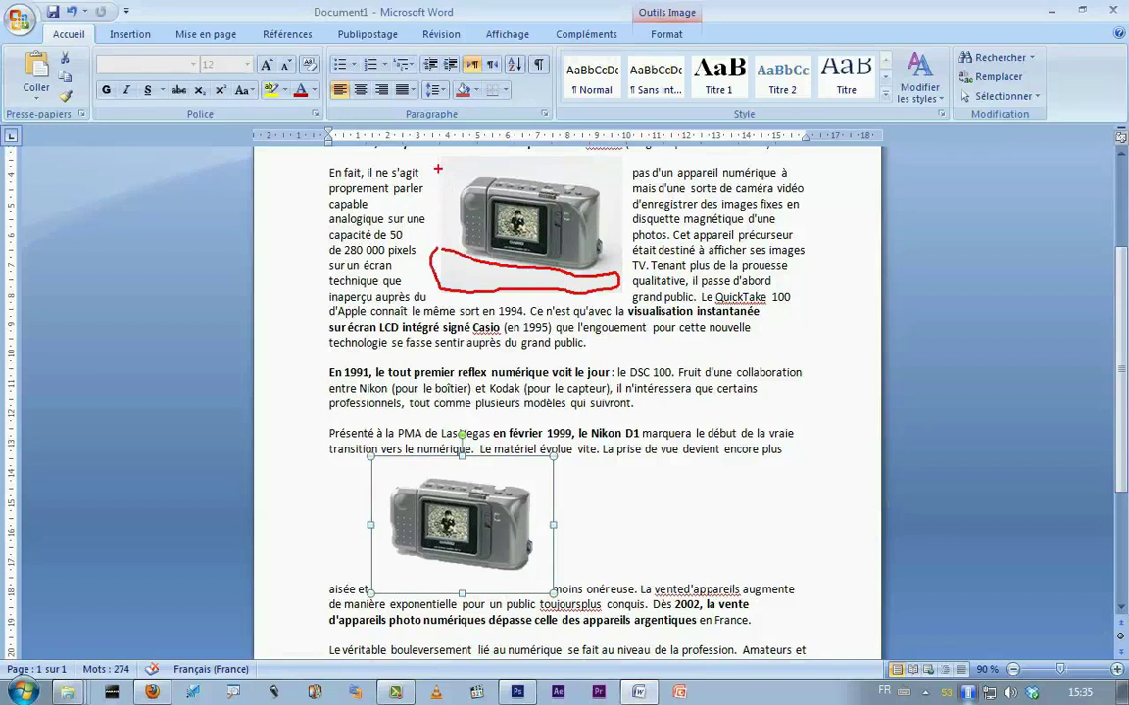
pyautogui.moveTo(623, 175); pyautogui.dragTo(513, 167)
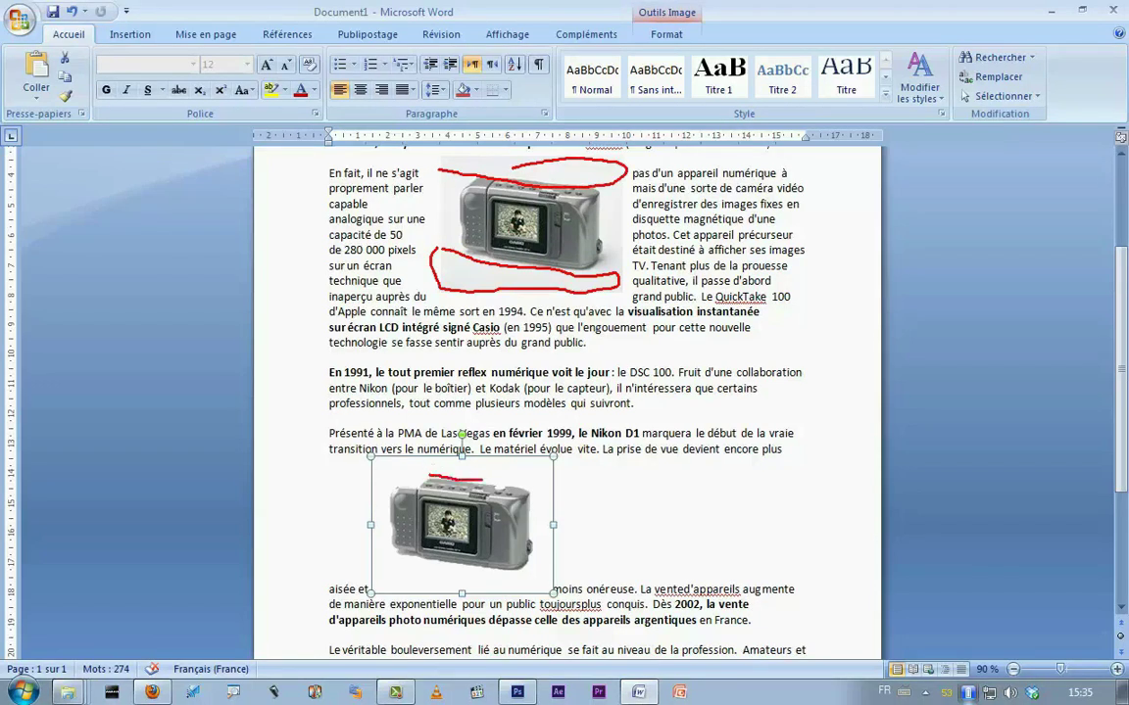
pyautogui.moveTo(463, 571); pyautogui.dragTo(399, 561)
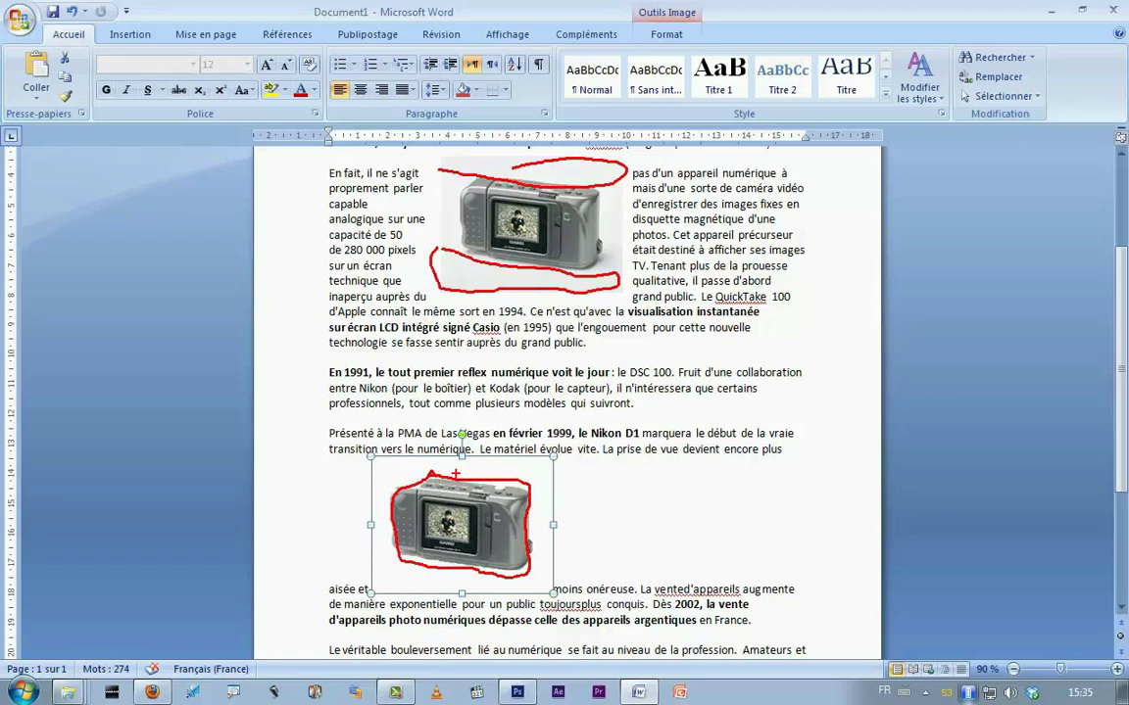
pyautogui.press('Escape')
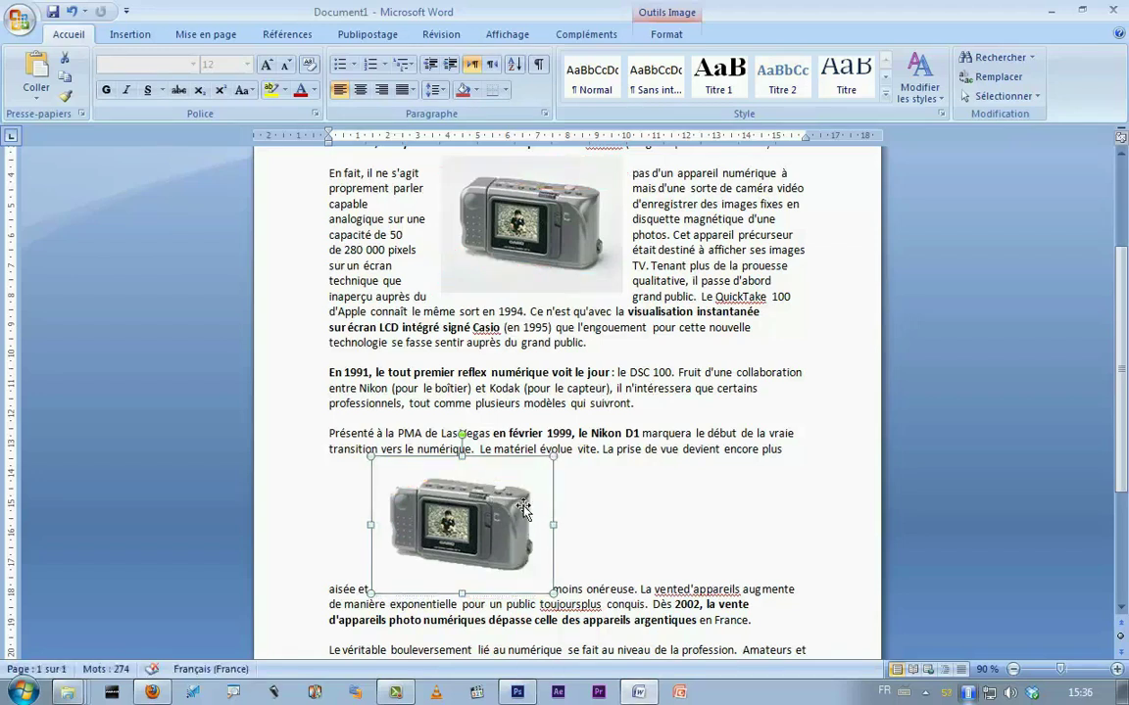
# Apply Carré wrapping to the lower photo and centre it in the column.
pyautogui.click(690, 34)
pyautogui.click(818, 96)
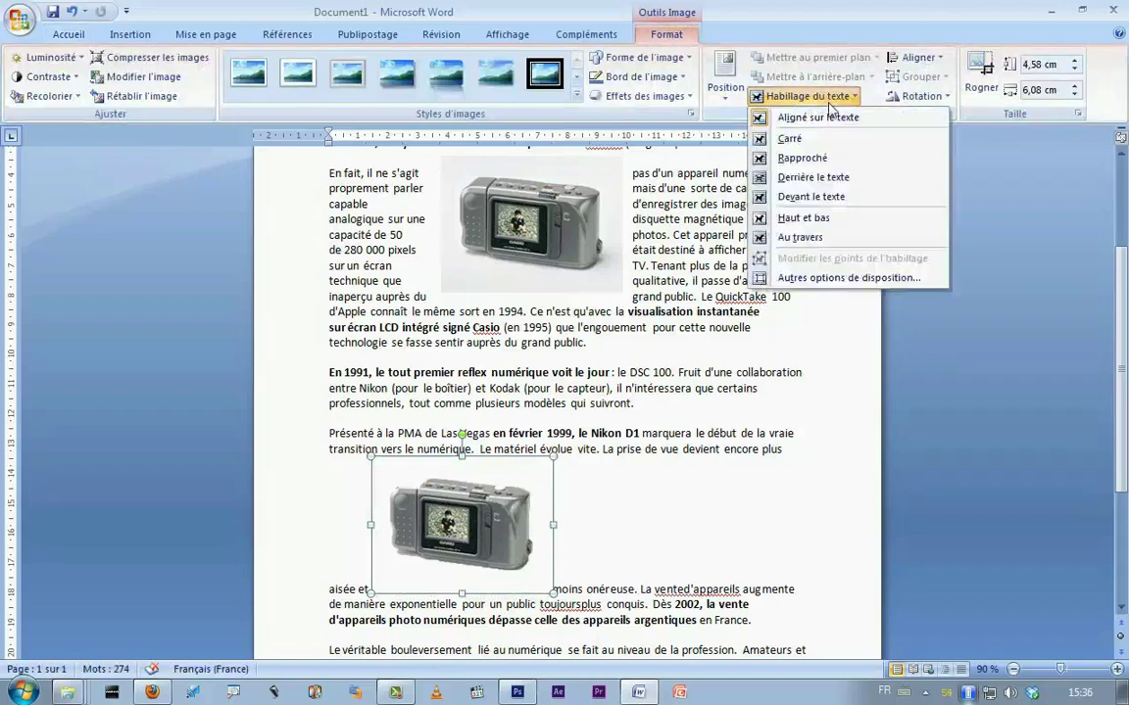
pyautogui.click(828, 140)
pyautogui.moveTo(474, 566); pyautogui.dragTo(555, 549)
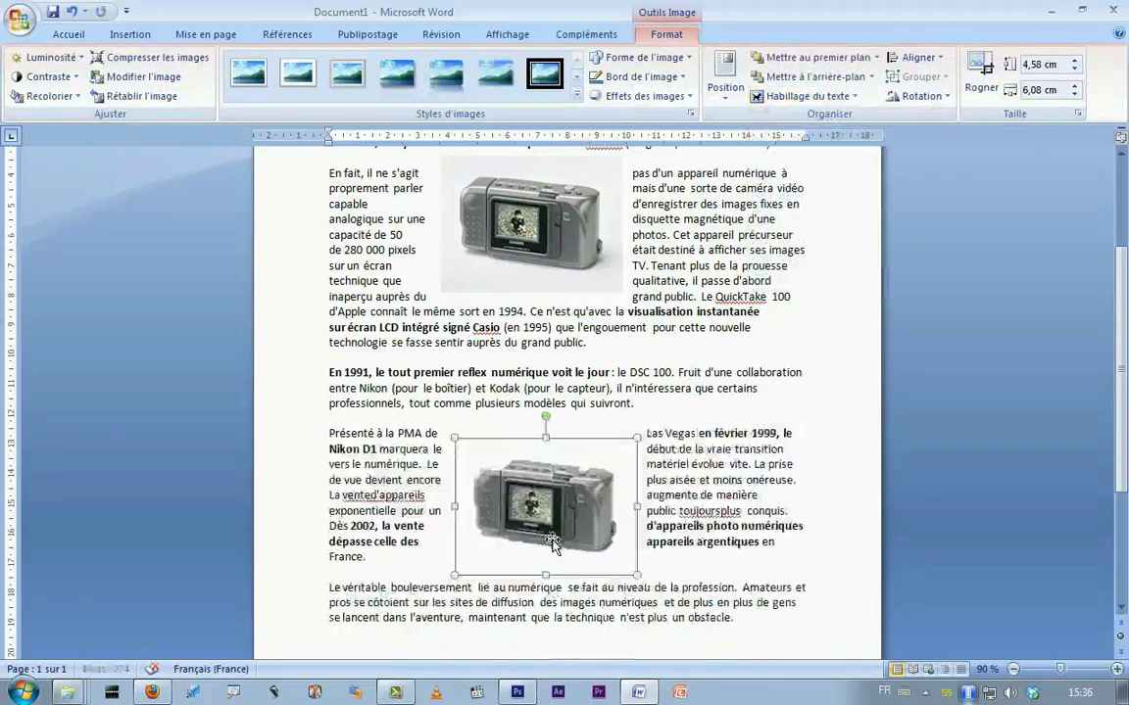
pyautogui.moveTo(497, 476); pyautogui.dragTo(507, 494)
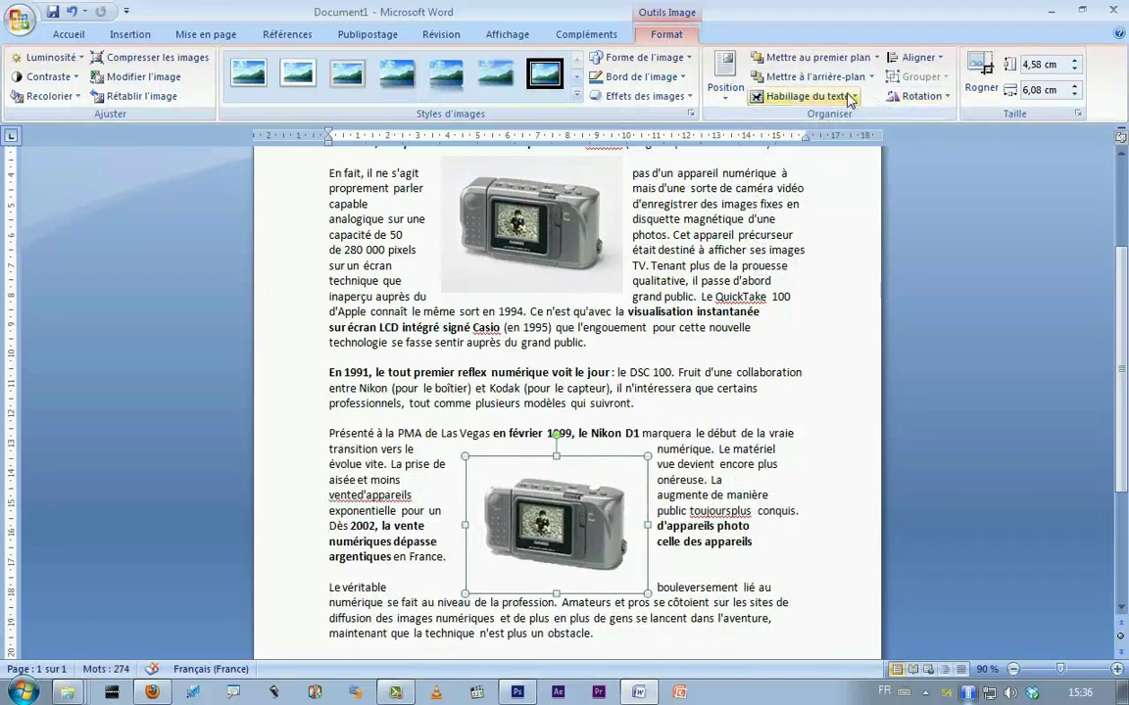
# Switch the lower photo's wrapping to Rapproché so text hugs both sides.
pyautogui.click(808, 96)
pyautogui.click(809, 158)
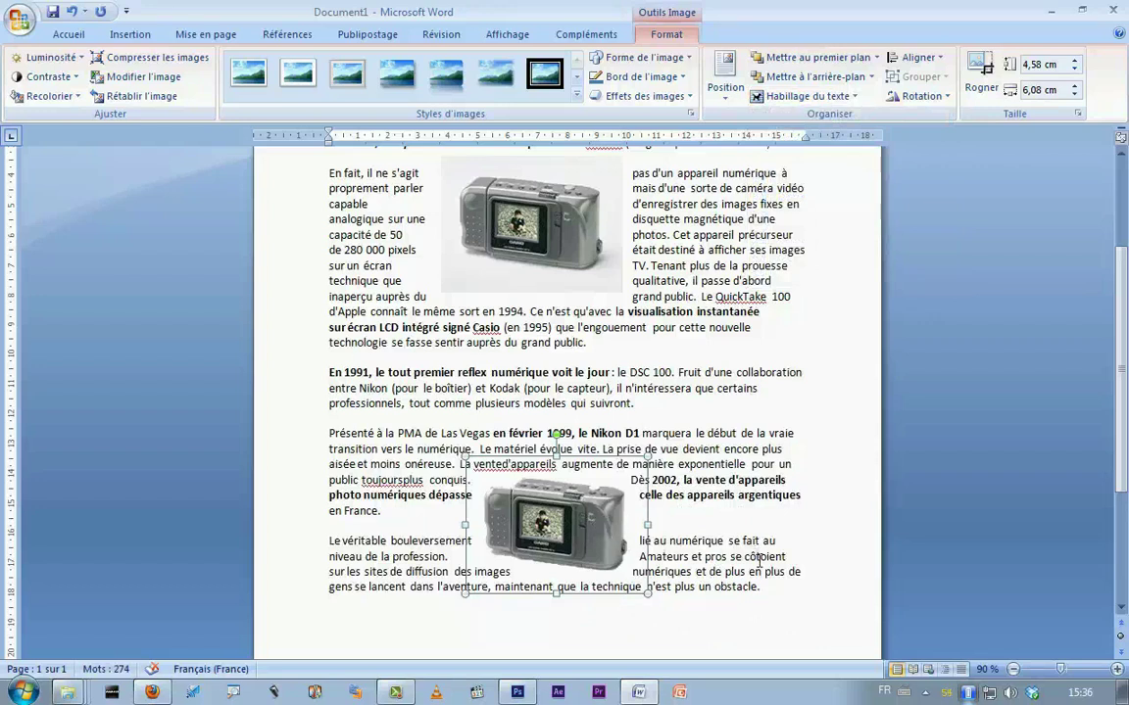
pyautogui.click(759, 610)
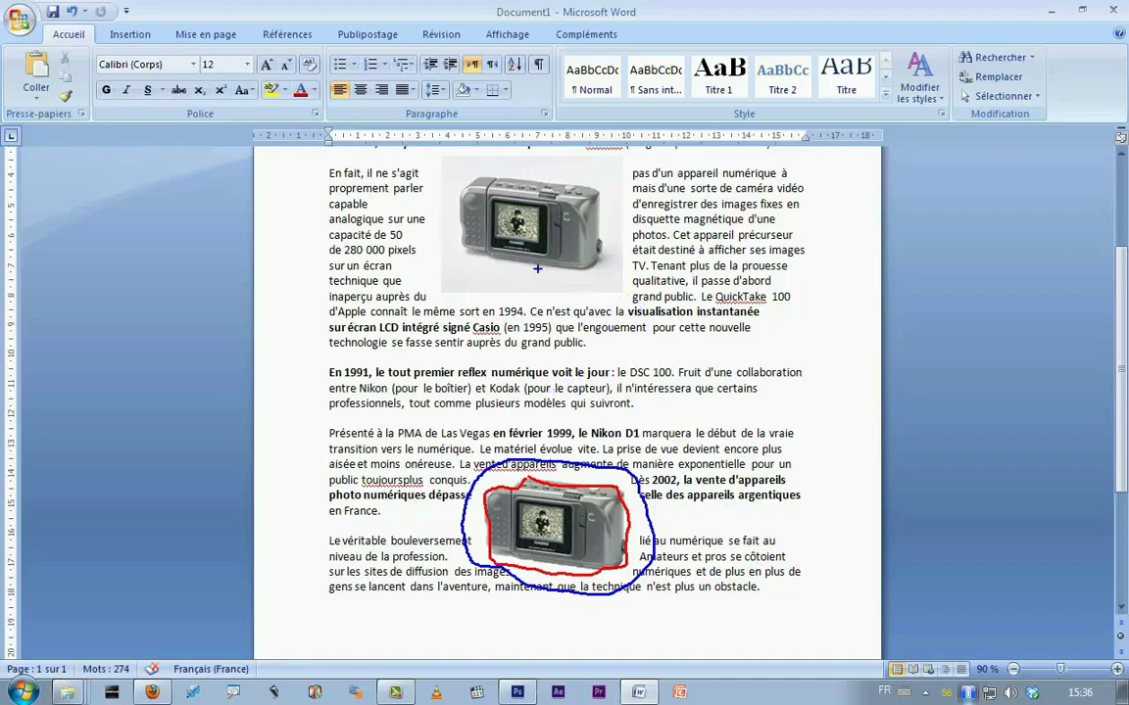
pyautogui.press('Escape')
pyautogui.click(506, 480)
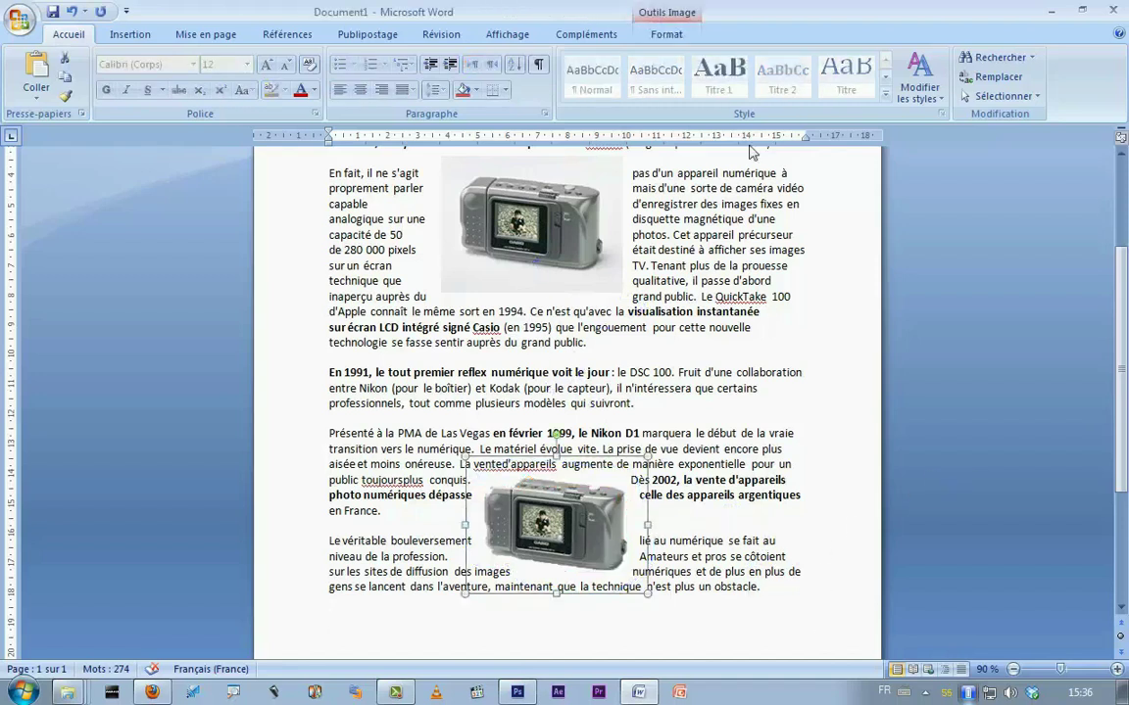
# Try Carré, Rapproché, Derrière le texte and Devant le texte wrapping on the lower photo.
pyautogui.click(666, 35)
pyautogui.click(774, 96)
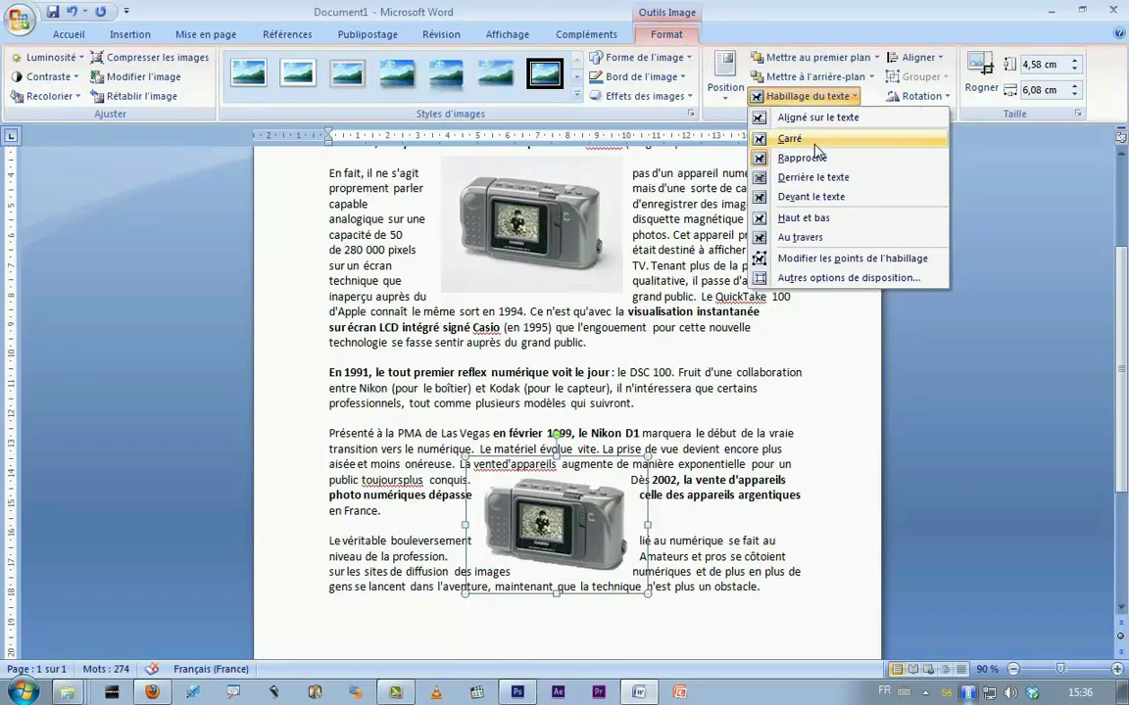
pyautogui.click(814, 143)
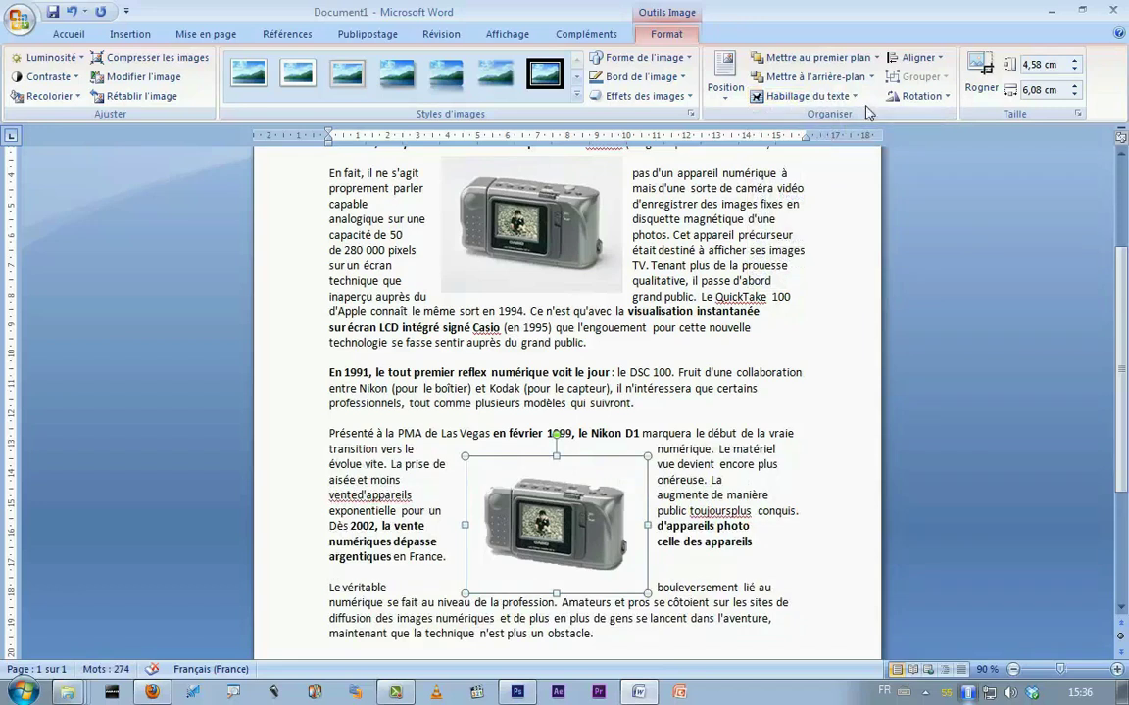
pyautogui.click(805, 96)
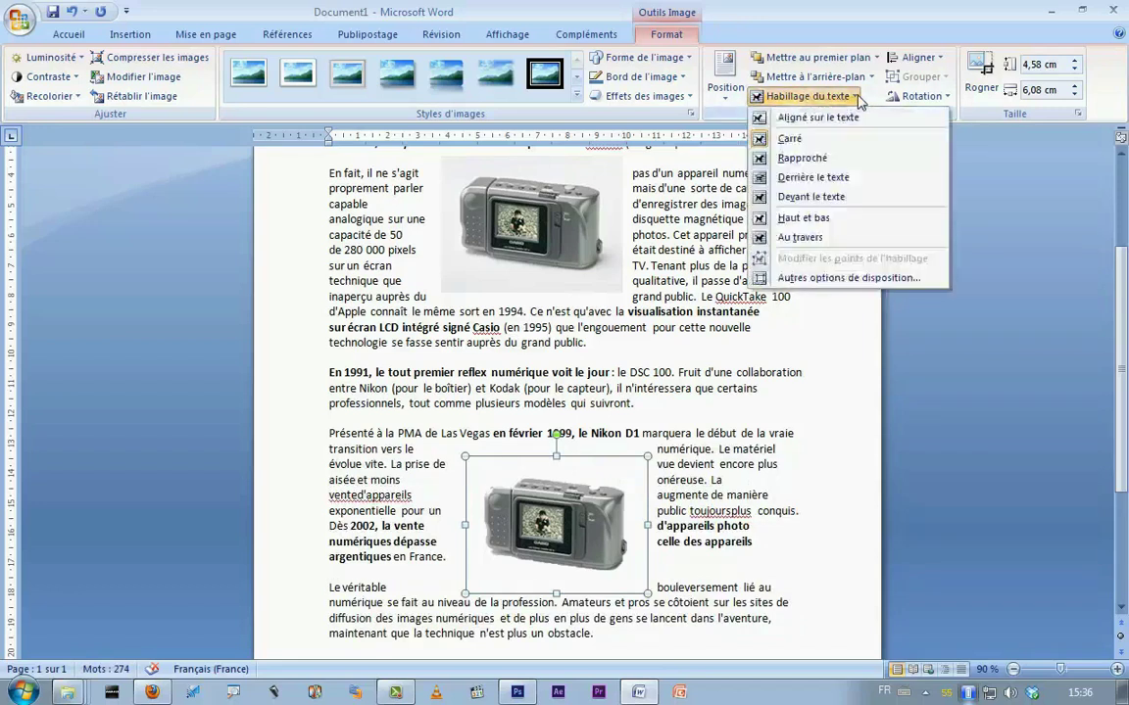
pyautogui.click(850, 159)
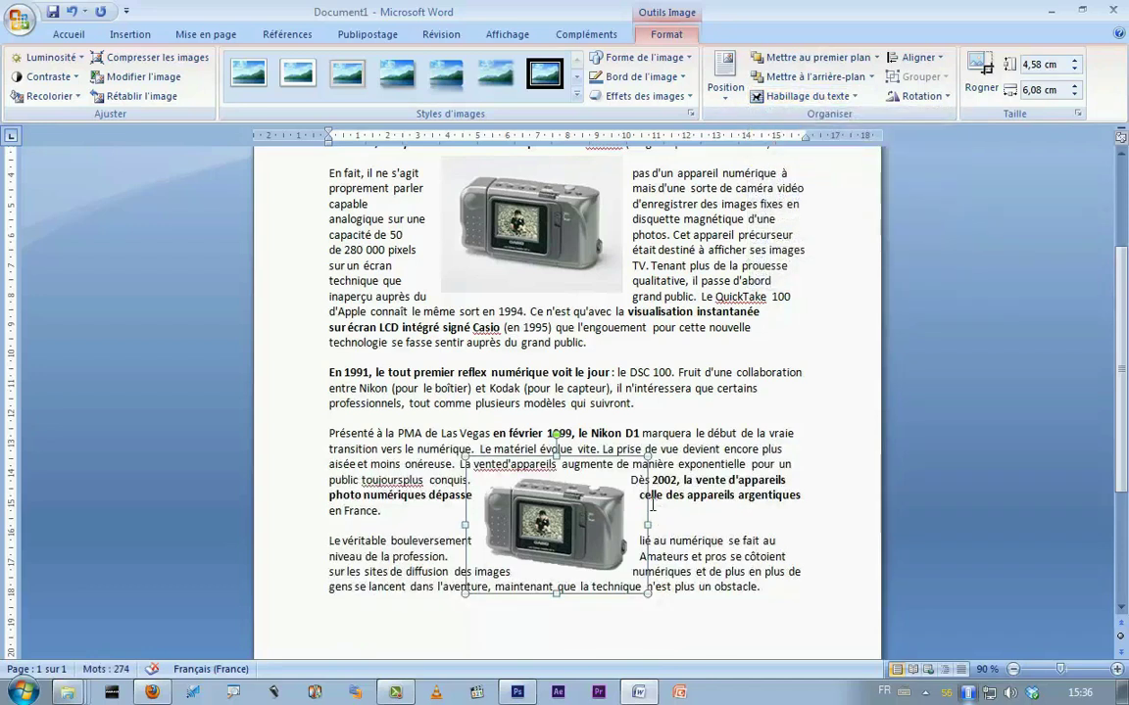
pyautogui.click(855, 96)
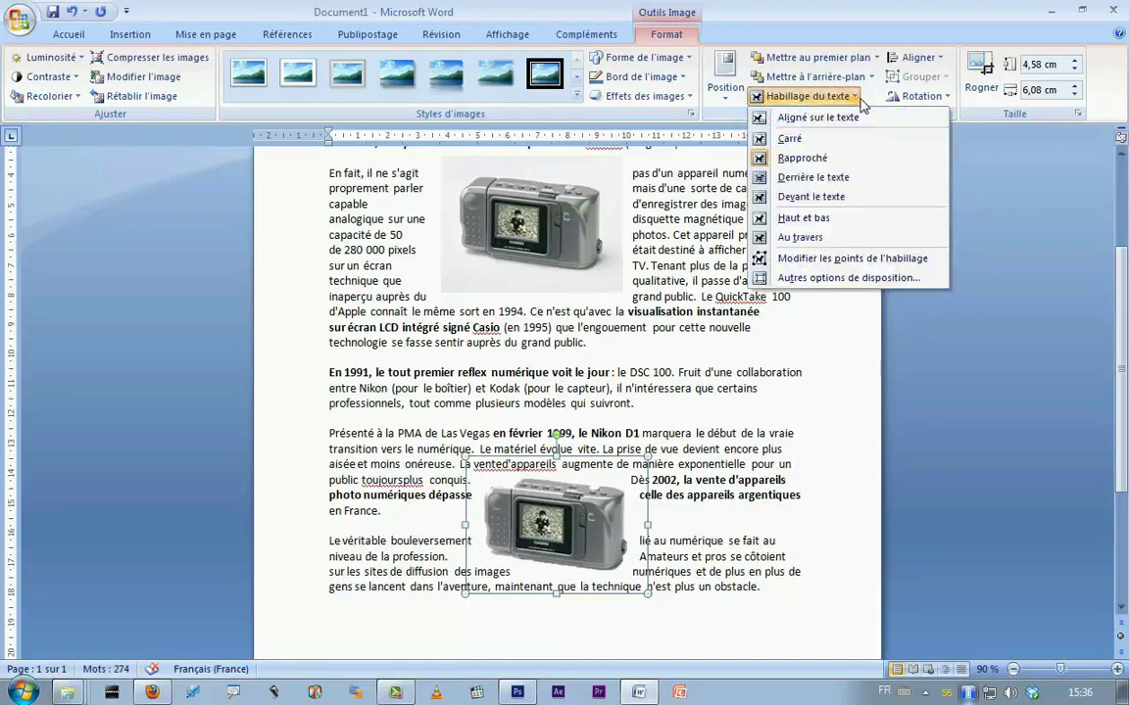
pyautogui.click(832, 180)
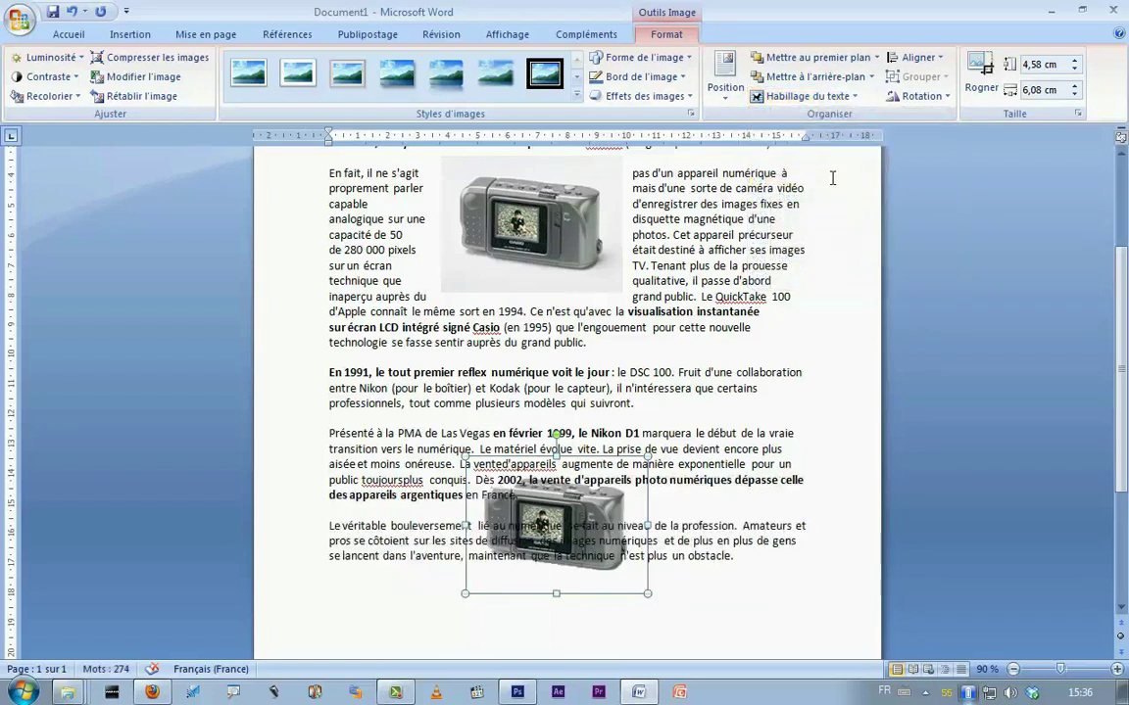
pyautogui.click(856, 98)
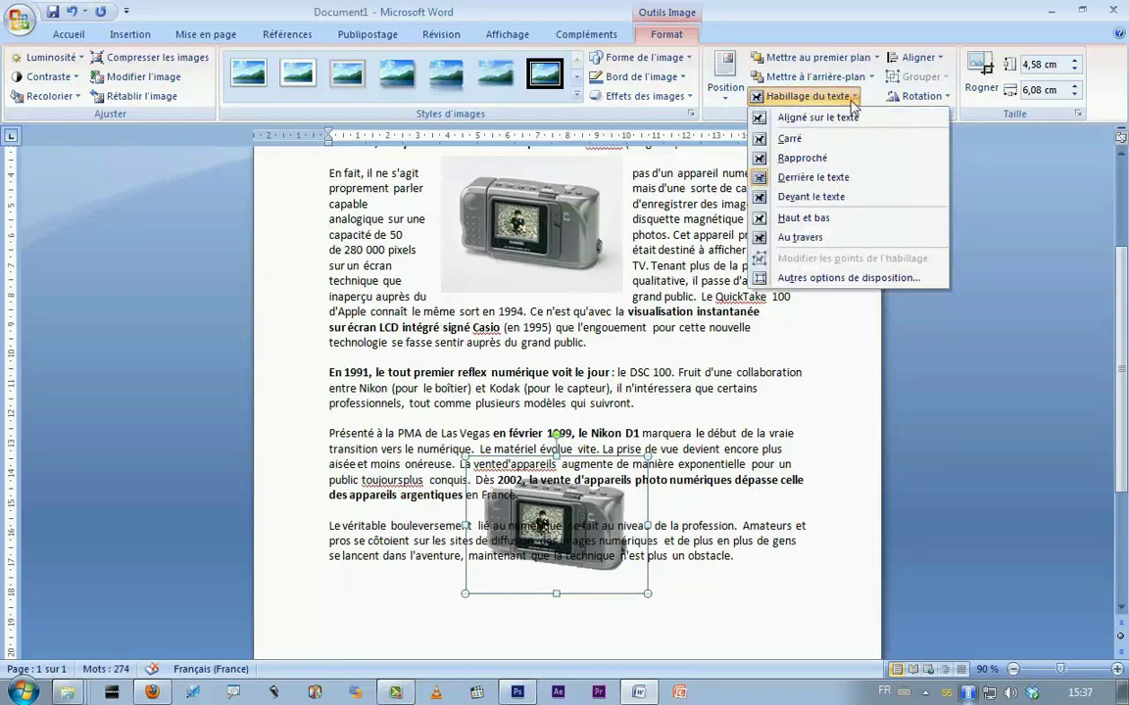
pyautogui.click(830, 198)
# Drag the photo up and back, then set its wrapping to Carré.
pyautogui.moveTo(546, 538); pyautogui.dragTo(554, 395)
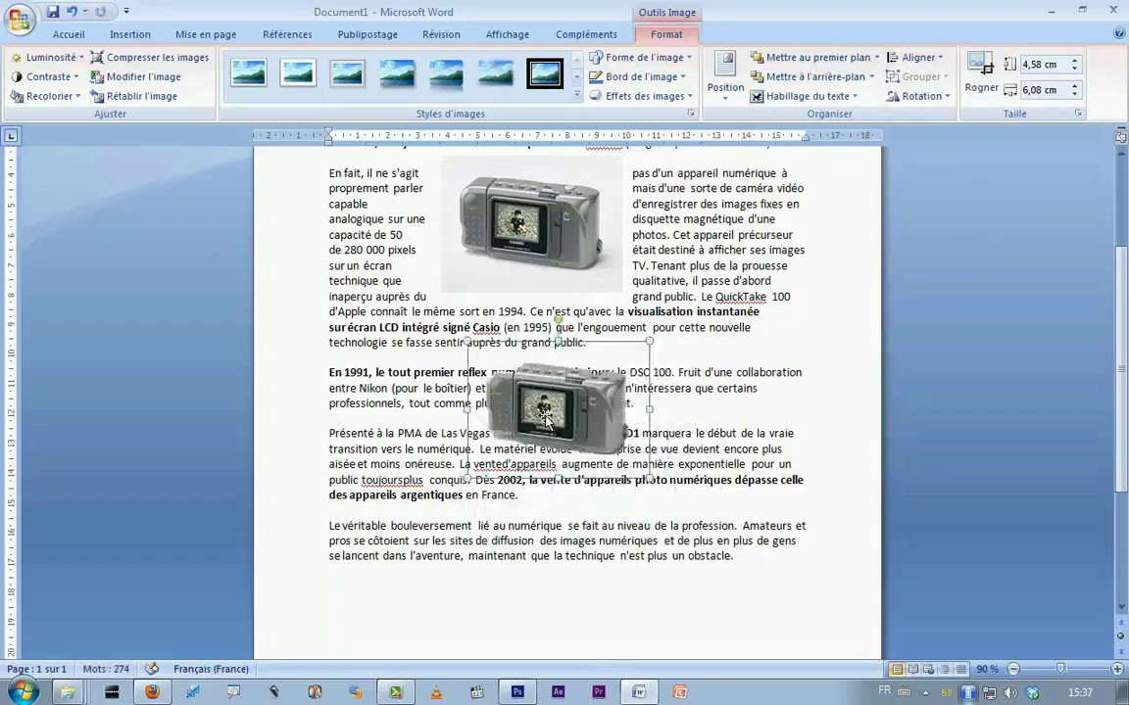
pyautogui.moveTo(553, 395); pyautogui.dragTo(545, 547)
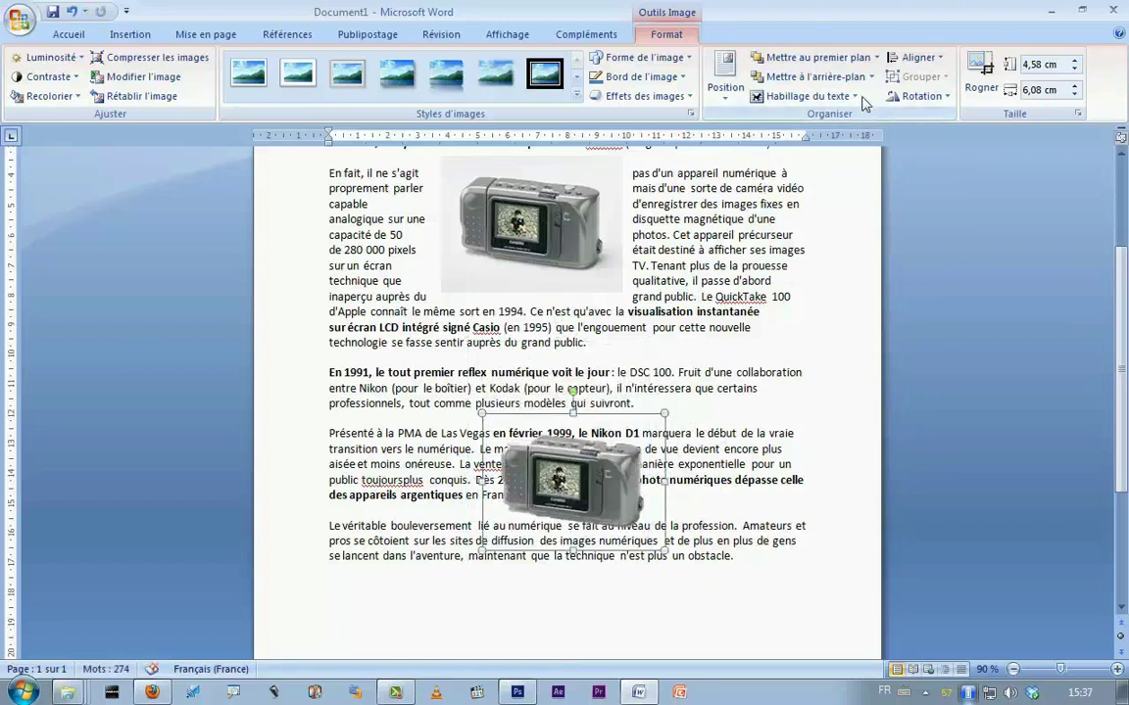
pyautogui.click(783, 96)
pyautogui.click(828, 142)
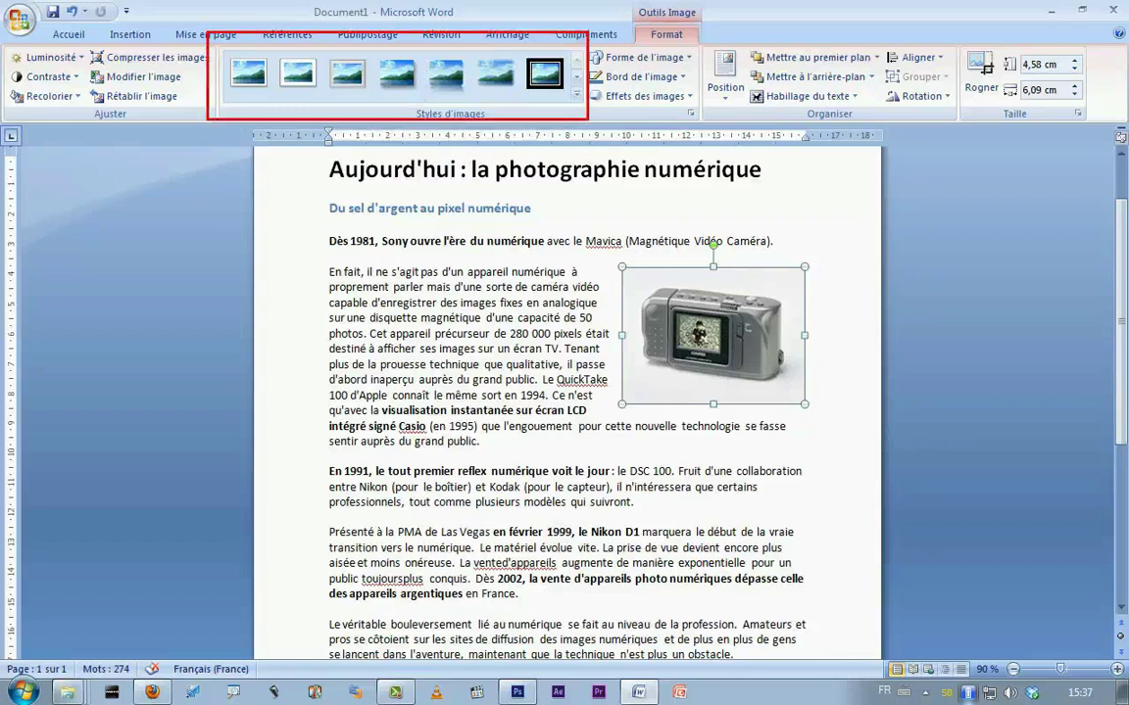
# Apply the tilted white-frame style from the full Styles d'images gallery, then deselect the photo.
pyautogui.click(576, 95)
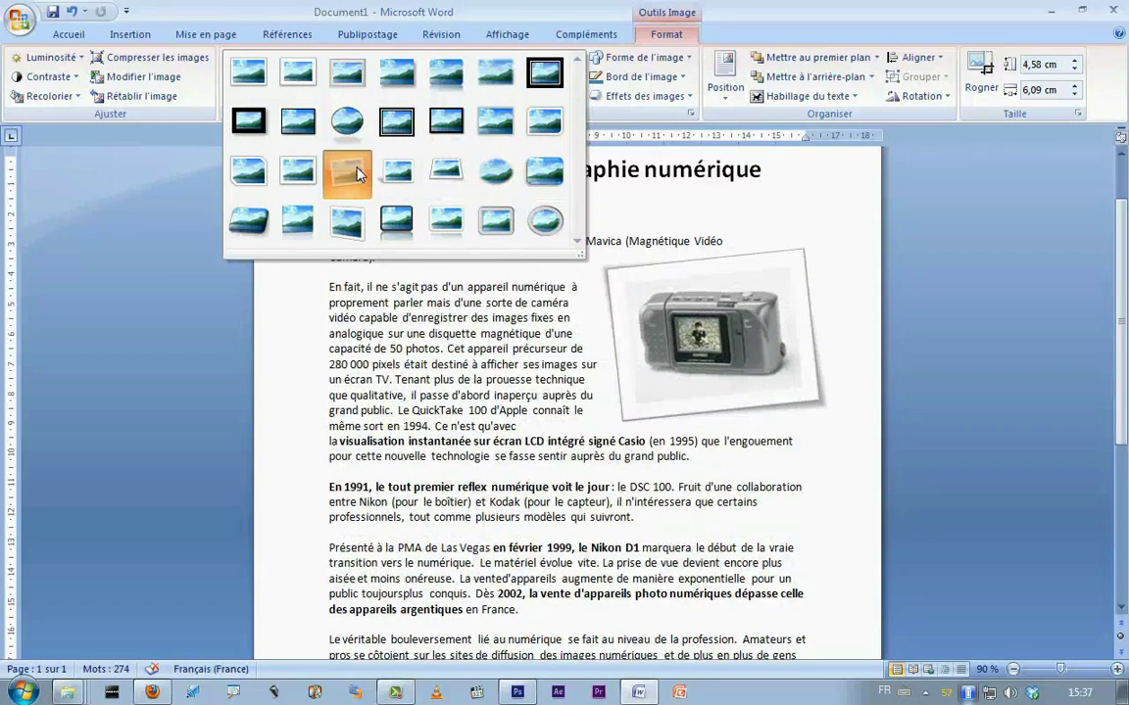
pyautogui.click(359, 174)
pyautogui.click(655, 452)
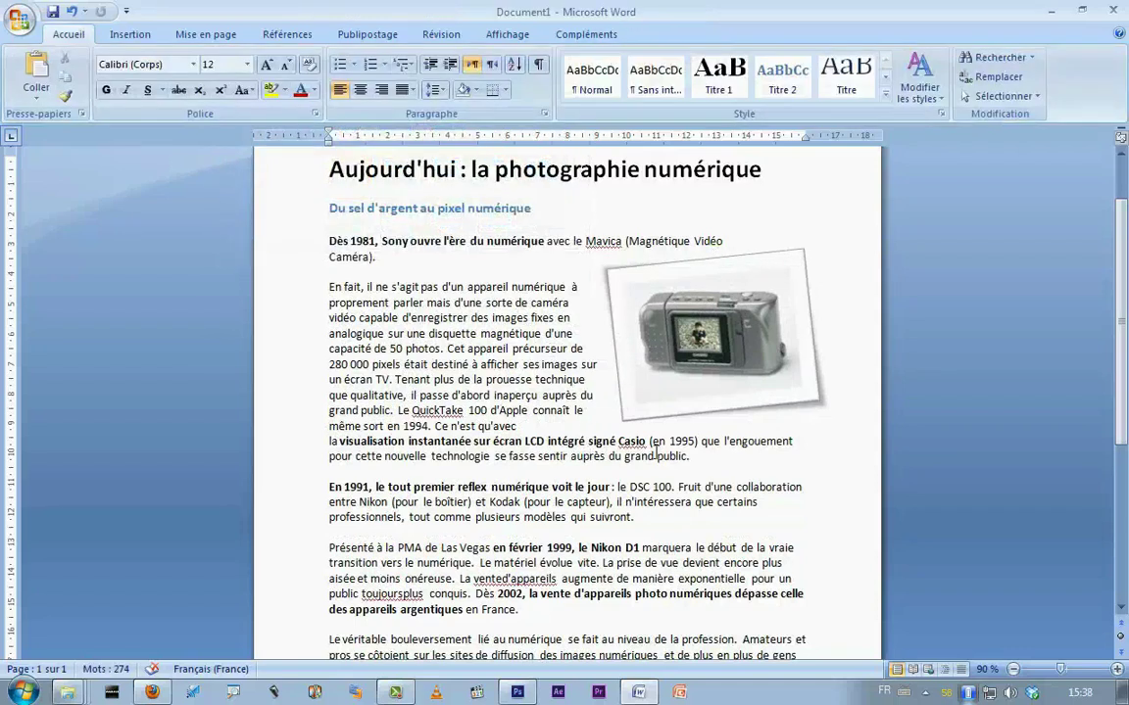
# Try the top-left, top-centre and top-right Position options for the framed photo.
pyautogui.doubleClick(666, 313)
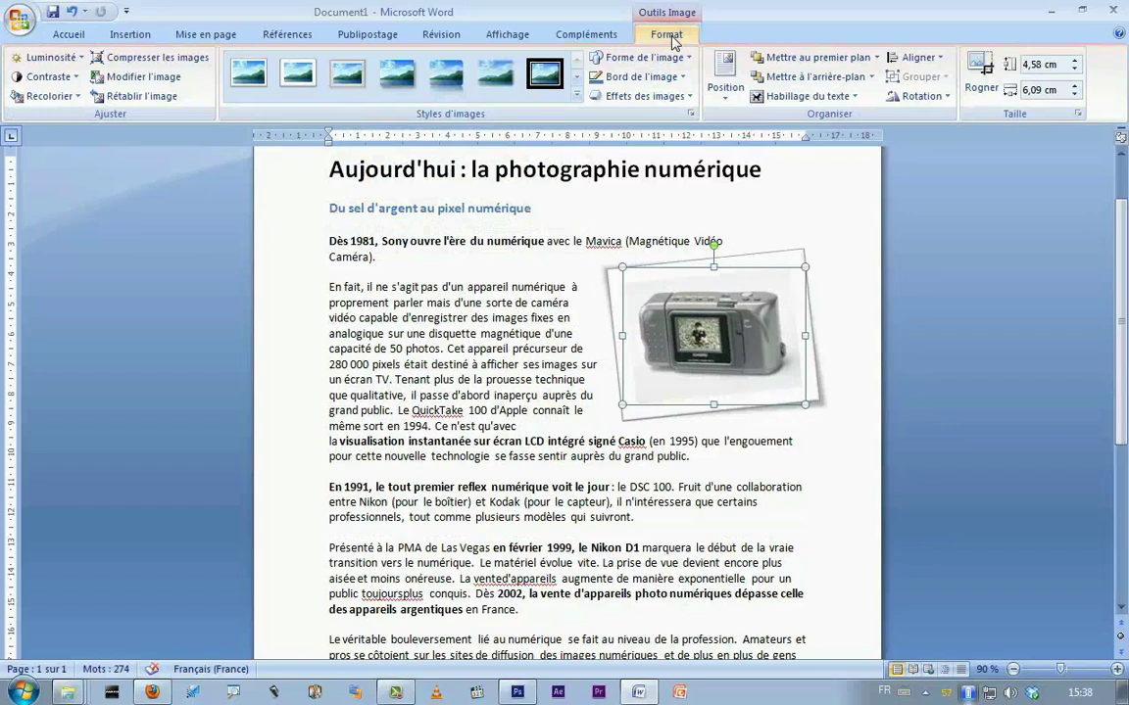
pyautogui.click(725, 73)
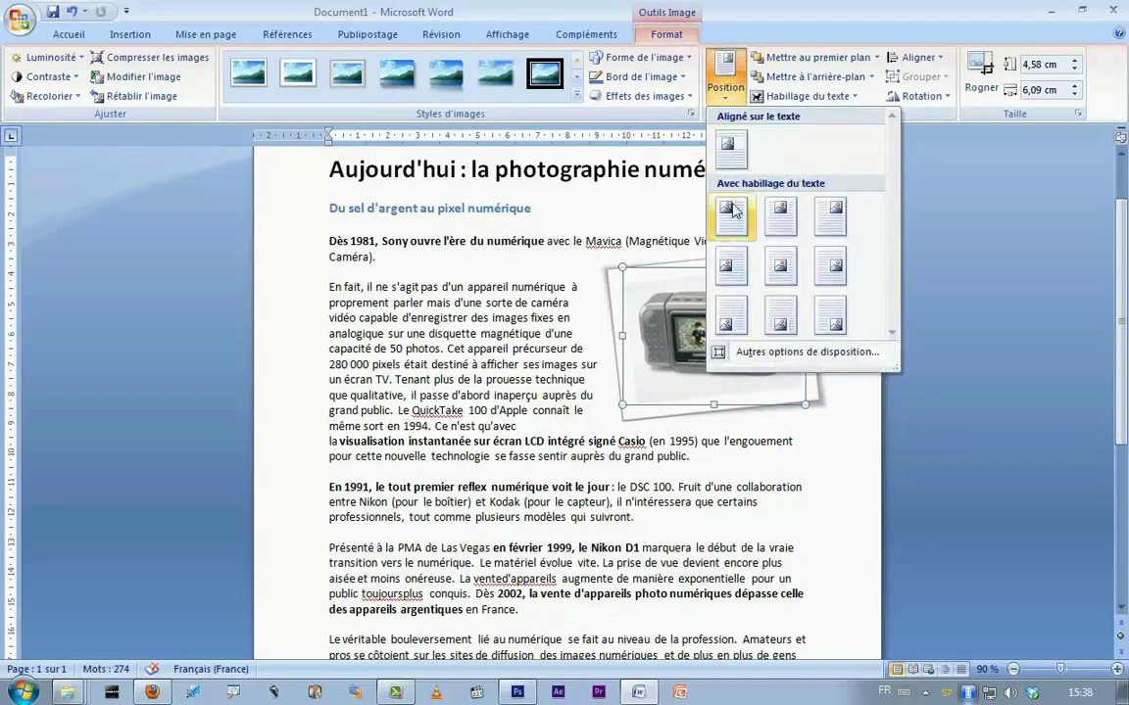
pyautogui.click(733, 212)
pyautogui.click(725, 77)
pyautogui.click(781, 214)
pyautogui.click(722, 94)
pyautogui.click(830, 217)
# Try the bottom-right, middle-centre and middle-left positions, ending back at top left.
pyautogui.click(727, 78)
pyautogui.click(831, 315)
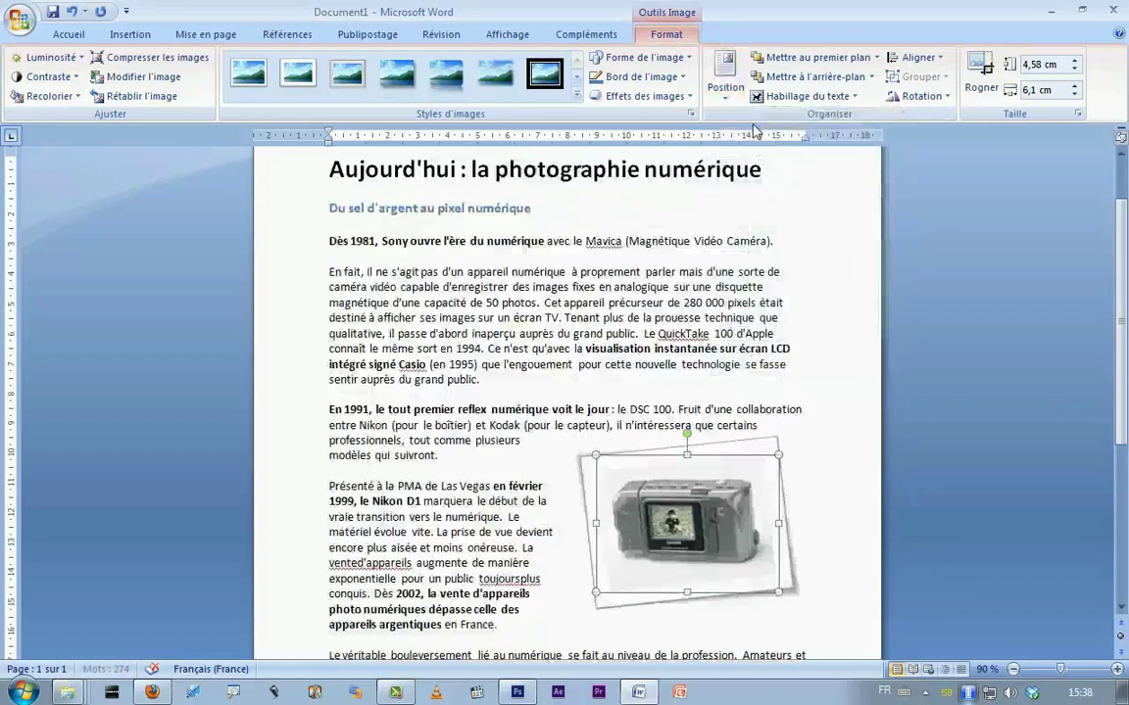
pyautogui.click(726, 76)
pyautogui.click(781, 265)
pyautogui.click(725, 77)
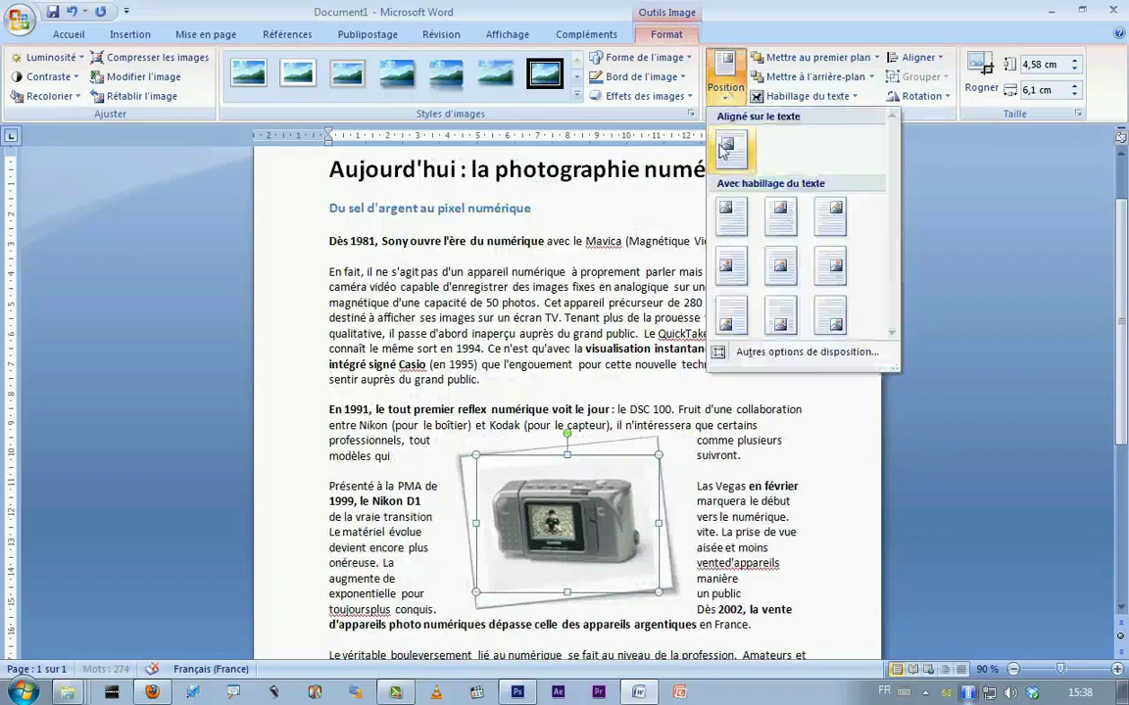
pyautogui.click(730, 272)
pyautogui.click(725, 77)
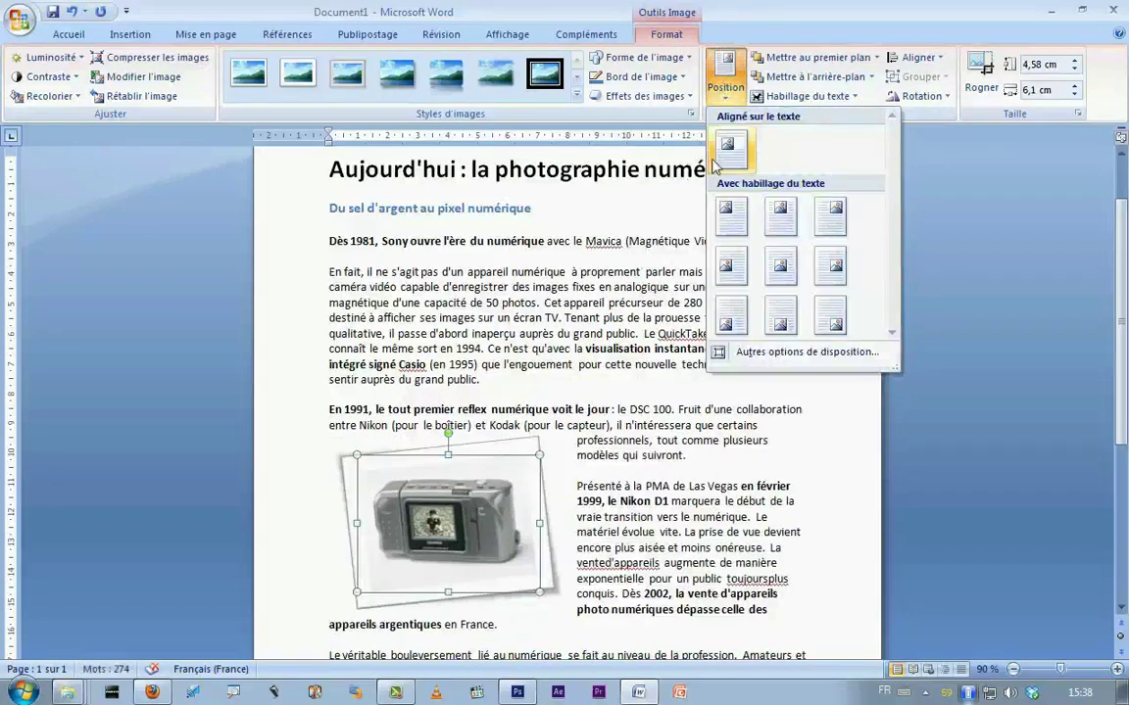
pyautogui.click(738, 213)
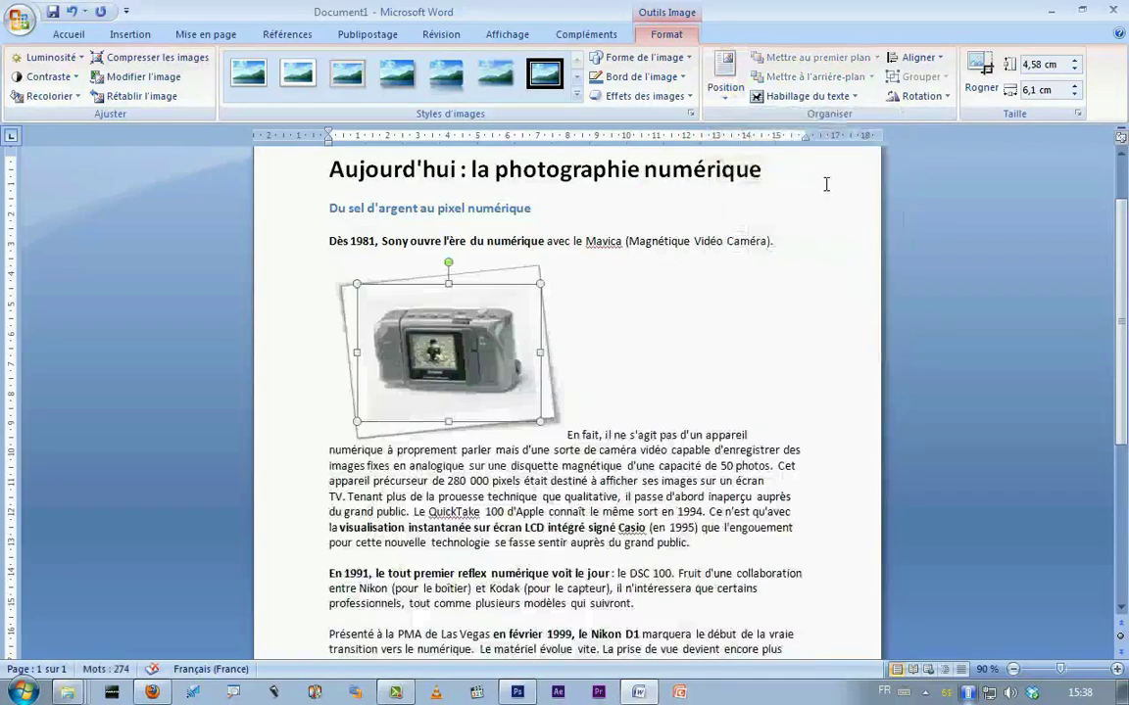
# Set Carré wrapping and drag the picture to the right of the text.
pyautogui.click(805, 96)
pyautogui.click(790, 138)
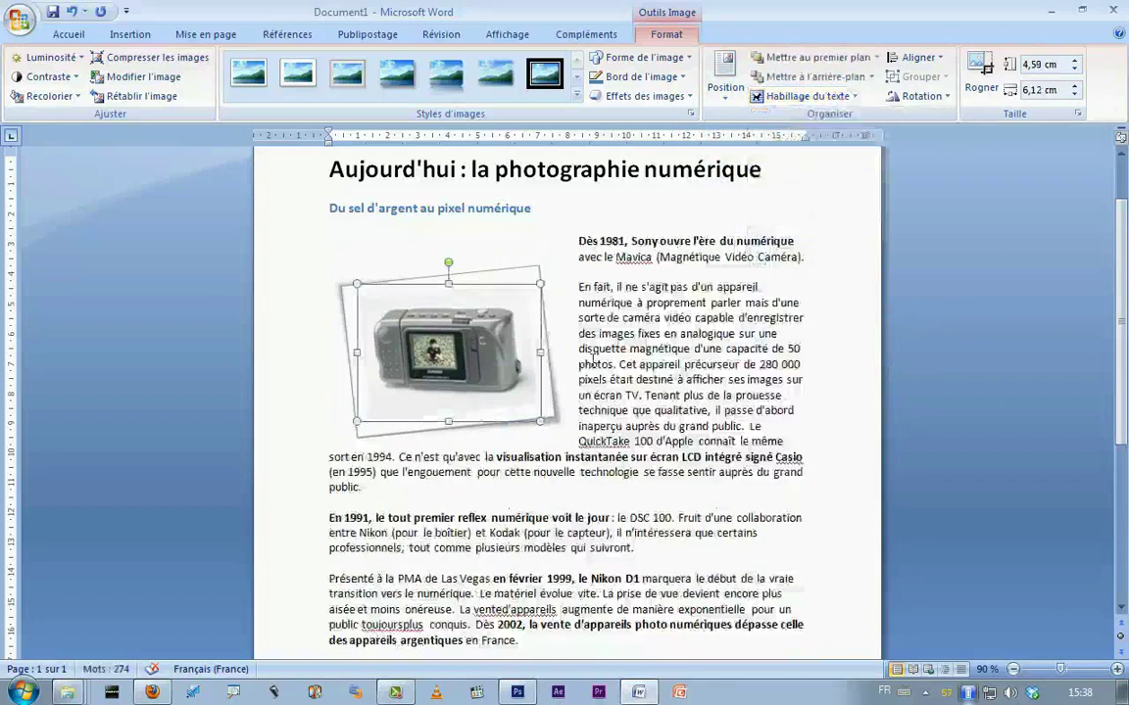
pyautogui.moveTo(458, 363); pyautogui.dragTo(712, 340)
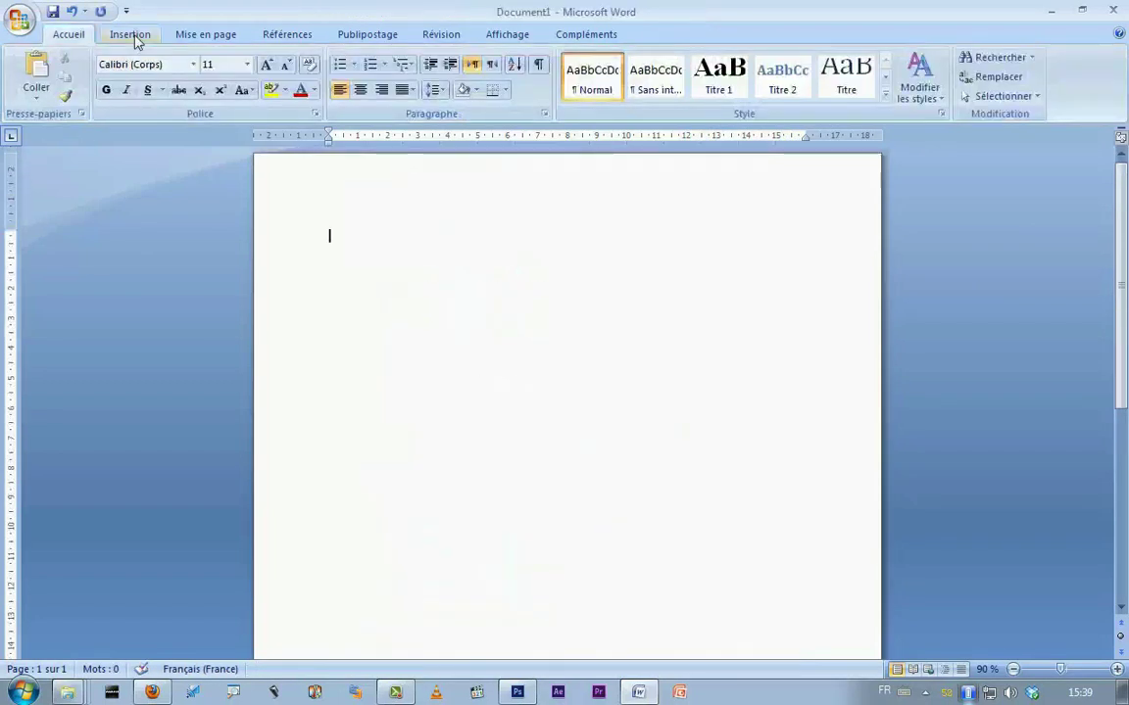
# In the new document, choose the rectangle from the Insertion > Formes gallery.
pyautogui.click(128, 35)
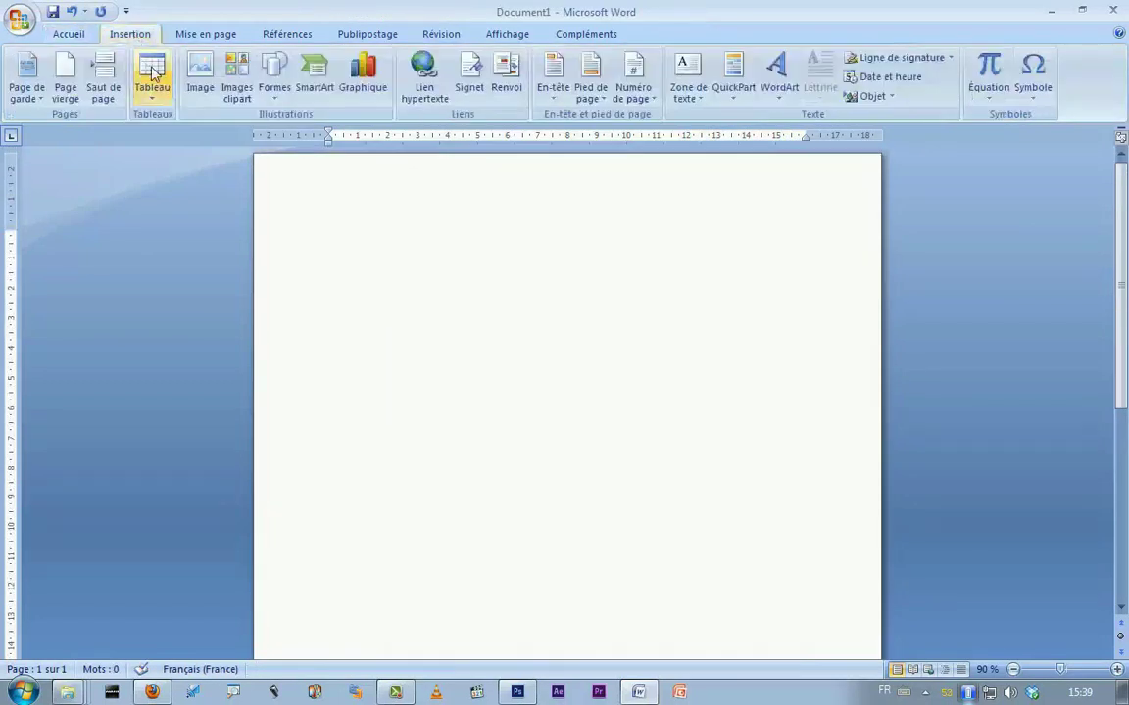
pyautogui.click(276, 93)
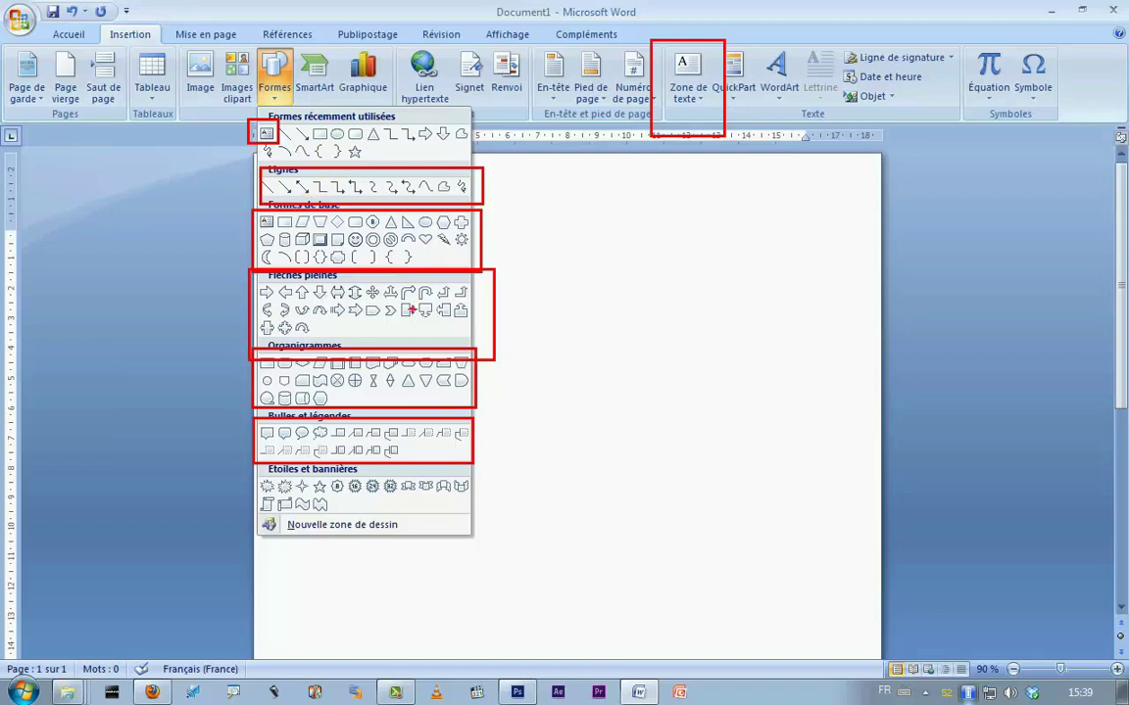
pyautogui.click(332, 7)
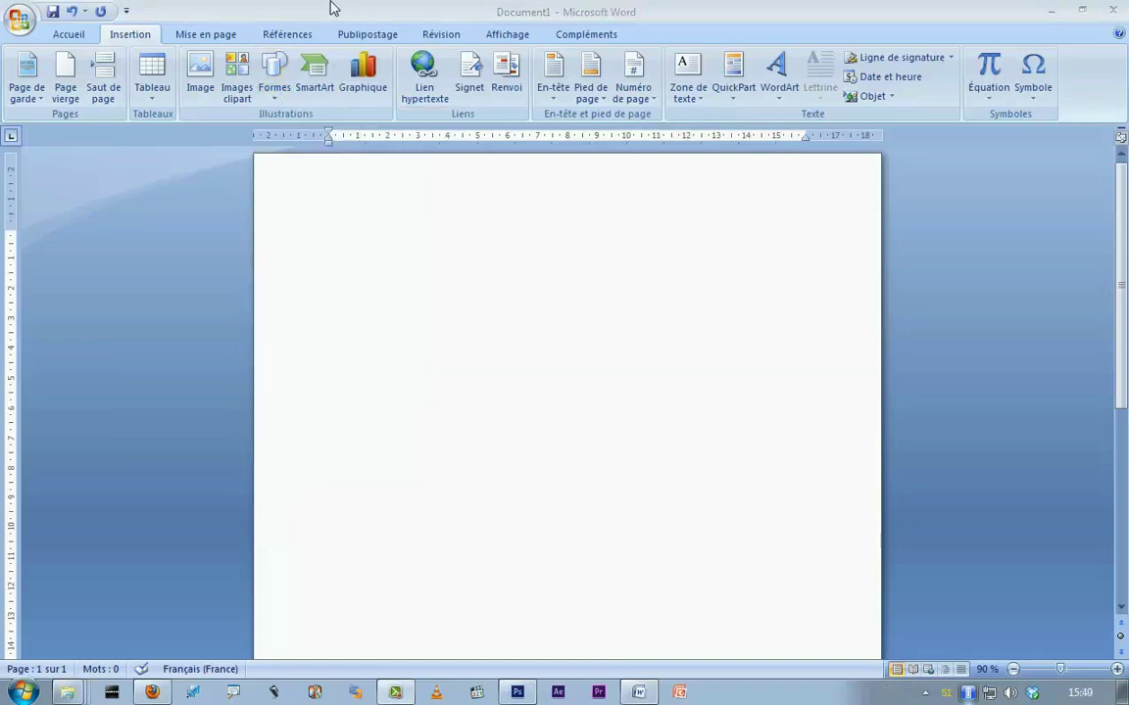
pyautogui.click(265, 98)
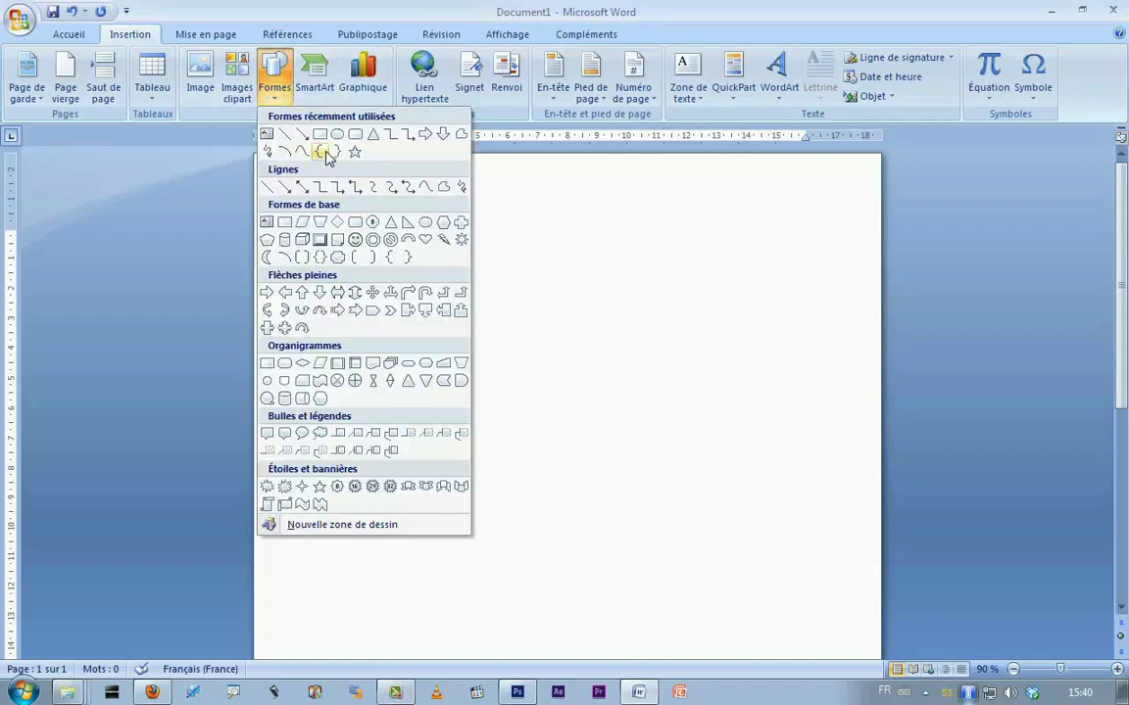
pyautogui.click(302, 133)
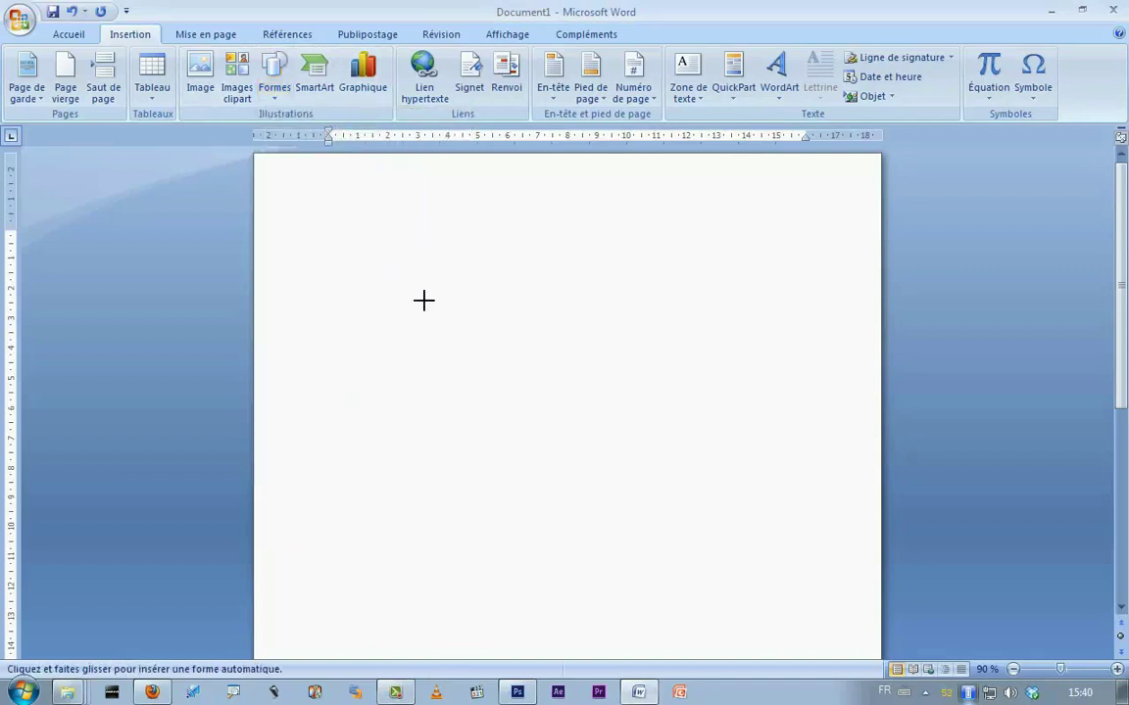
# Place a default 2.54 × 2.54 cm square at the page's upper left.
pyautogui.click(399, 298)
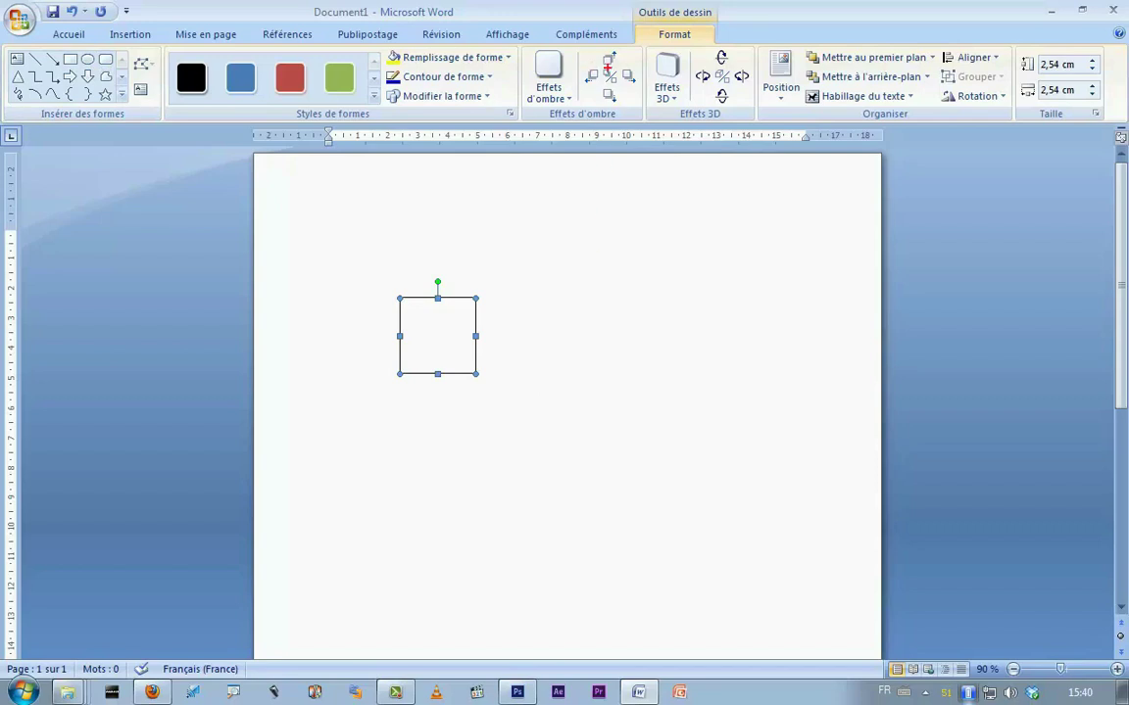
pyautogui.moveTo(627, 3); pyautogui.dragTo(726, 46)
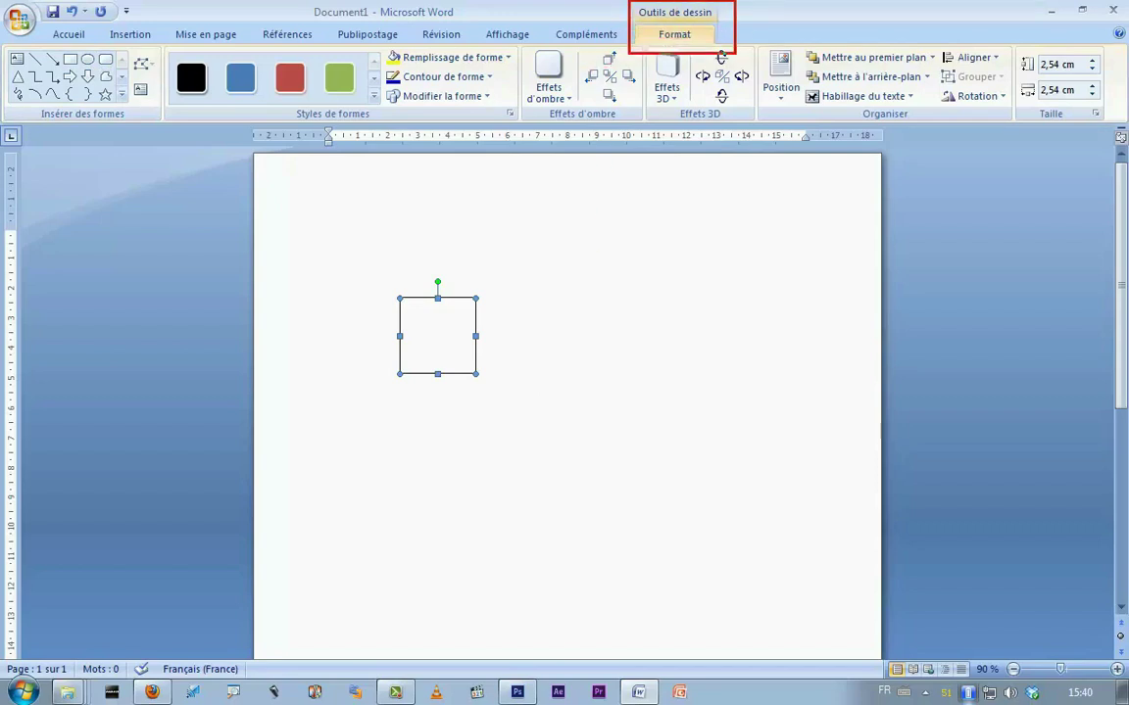
pyautogui.moveTo(4, 41); pyautogui.dragTo(1123, 128)
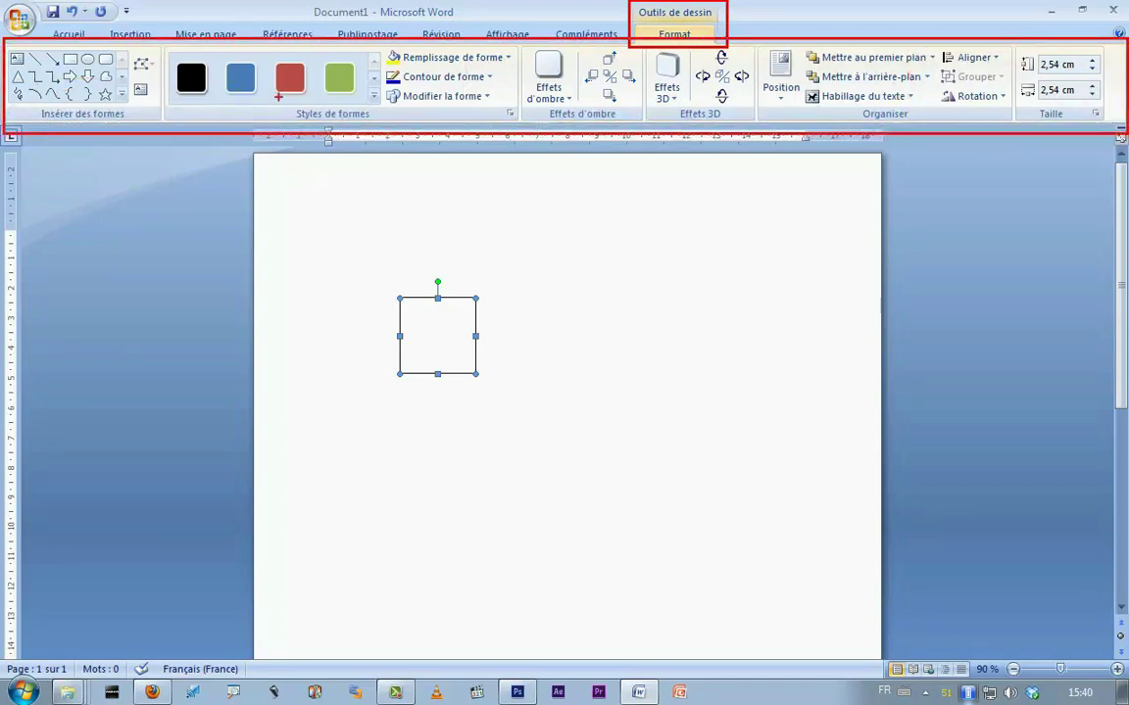
pyautogui.moveTo(113, 121)
pyautogui.mouseDown()
pyautogui.moveTo(303, 287)
pyautogui.moveTo(316, 266)
pyautogui.mouseUp()
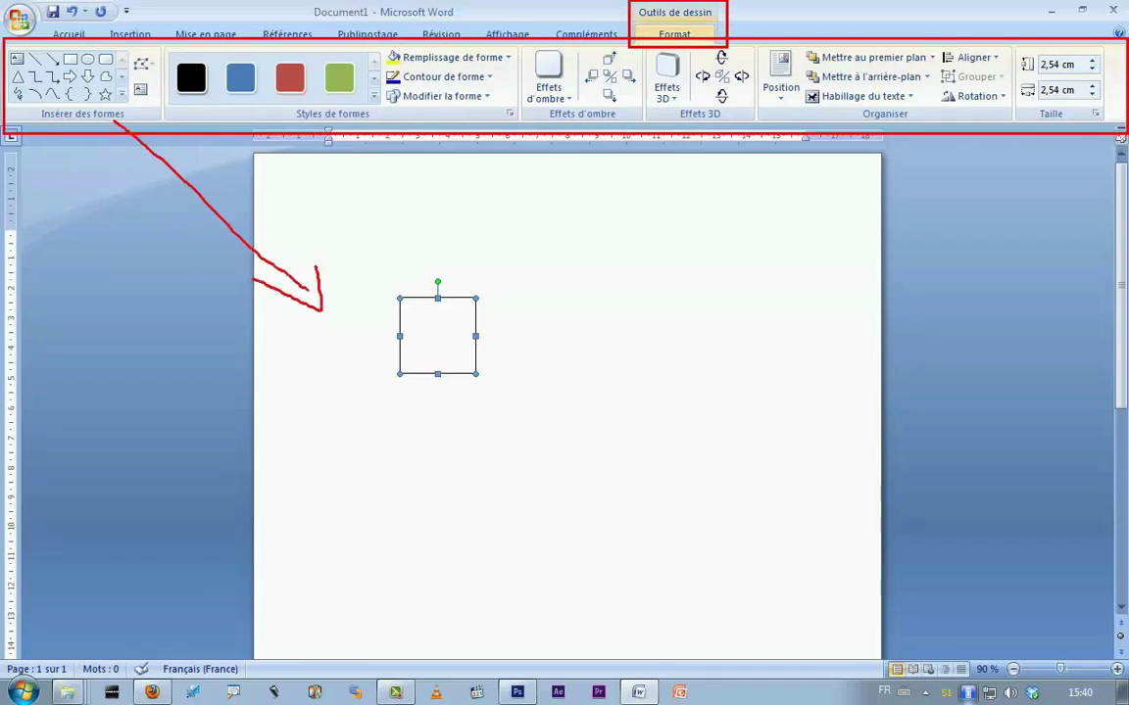
pyautogui.moveTo(312, 114); pyautogui.dragTo(365, 260)
pyautogui.moveTo(701, 119); pyautogui.dragTo(472, 279)
pyautogui.moveTo(503, 228); pyautogui.dragTo(569, 279)
pyautogui.moveTo(886, 125); pyautogui.dragTo(509, 306)
pyautogui.moveTo(576, 261); pyautogui.dragTo(590, 316)
pyautogui.moveTo(1060, 108)
pyautogui.mouseDown()
pyautogui.moveTo(692, 303)
pyautogui.moveTo(572, 339)
pyautogui.mouseUp()
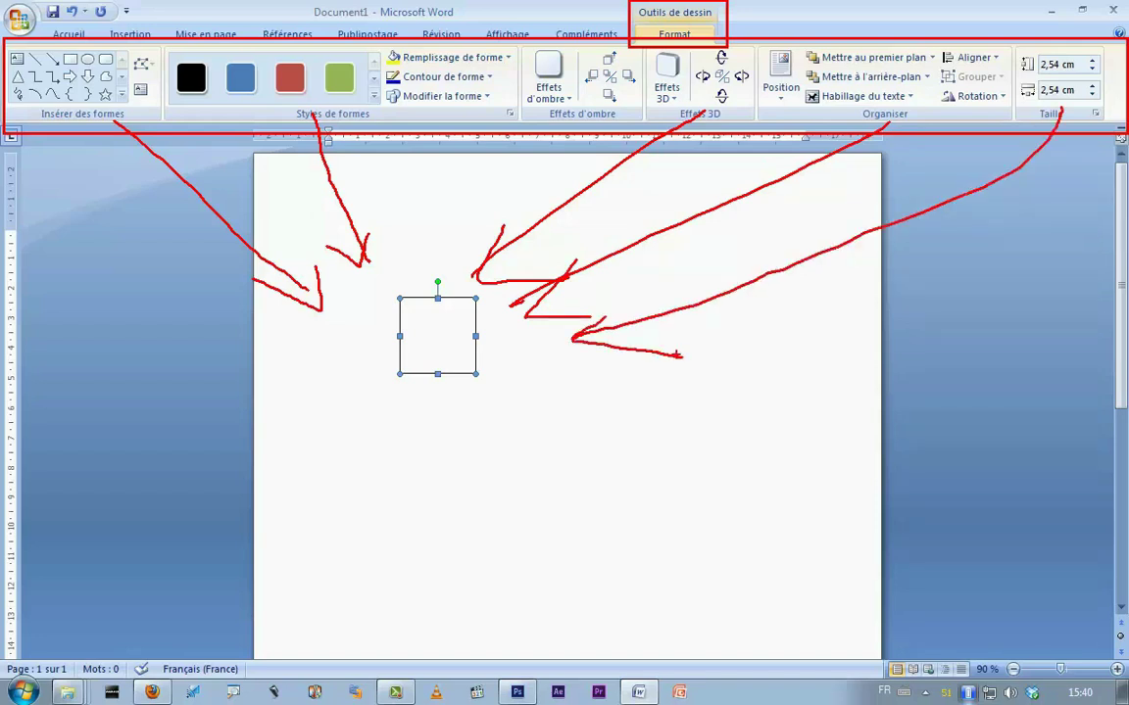
pyautogui.press('Escape')
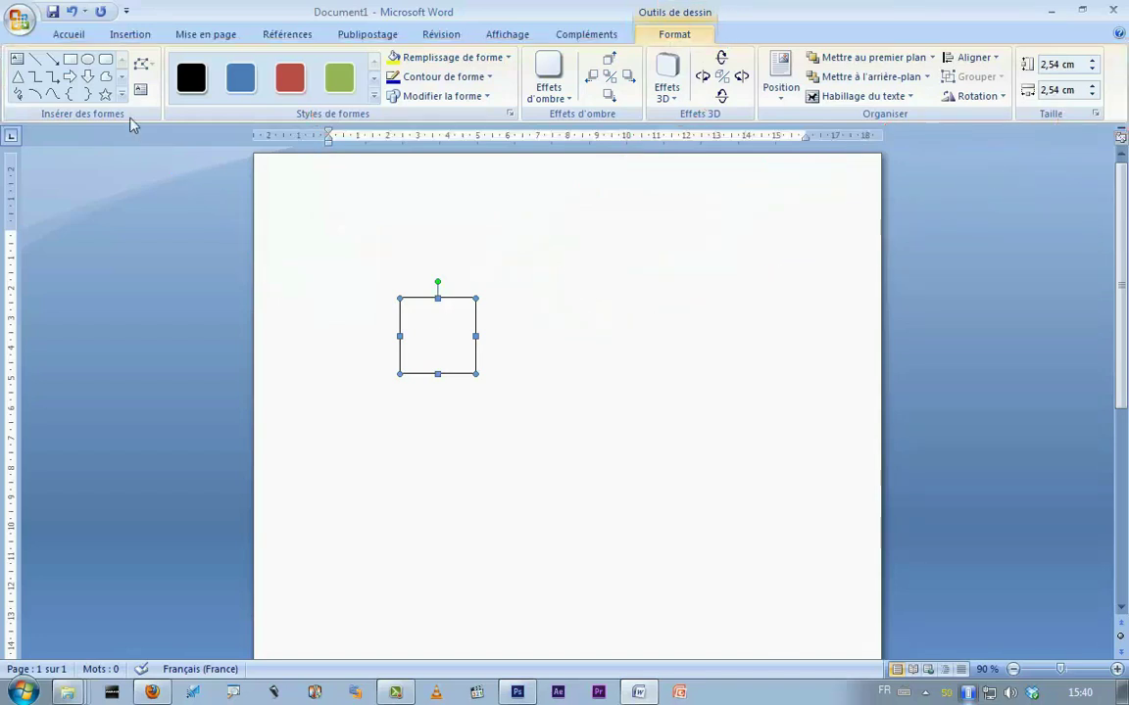
# Insert a default-size circle to the right of the square and nudge both shapes.
pyautogui.click(87, 59)
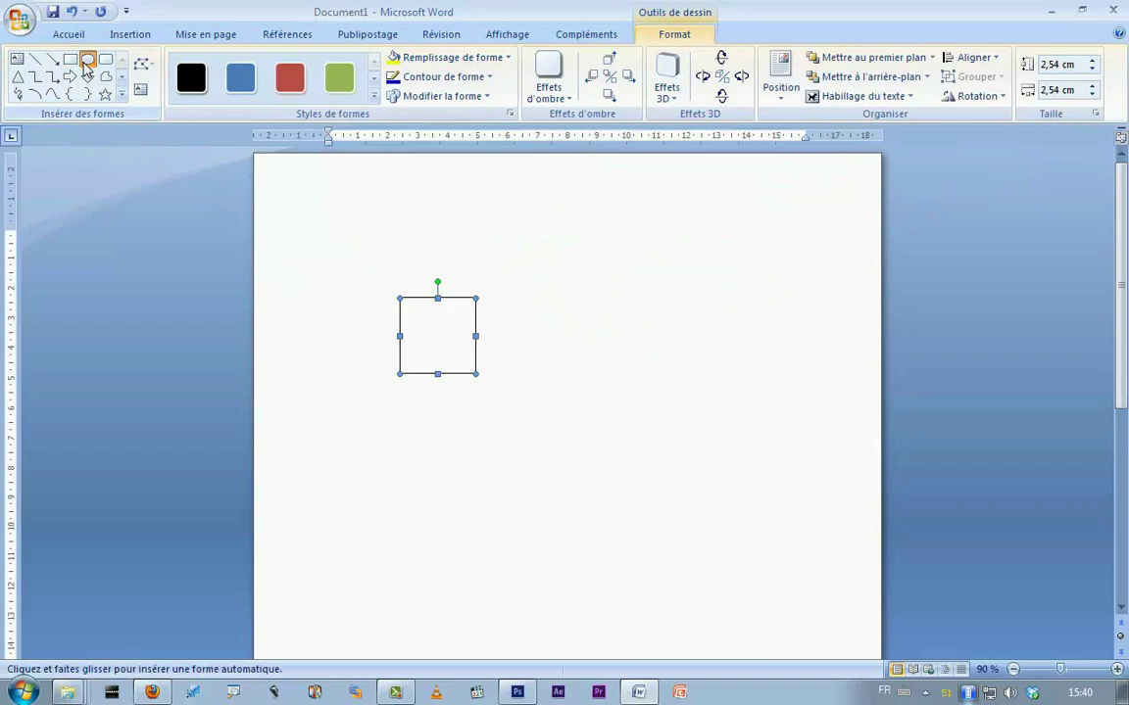
pyautogui.click(619, 289)
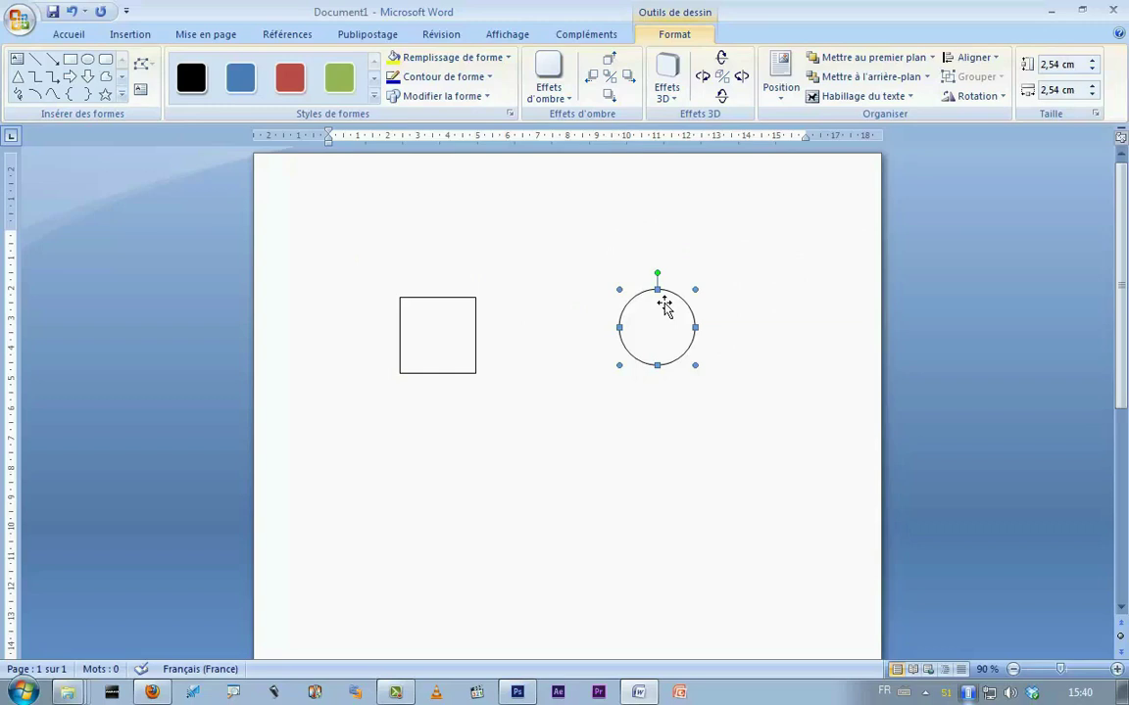
pyautogui.moveTo(640, 331)
pyautogui.mouseDown()
pyautogui.moveTo(619, 328)
pyautogui.moveTo(695, 336)
pyautogui.mouseUp()
pyautogui.moveTo(446, 344)
pyautogui.mouseDown()
pyautogui.moveTo(486, 344)
pyautogui.moveTo(453, 338)
pyautogui.mouseUp()
# Delete the square and then the circle.
pyautogui.press('Delete')
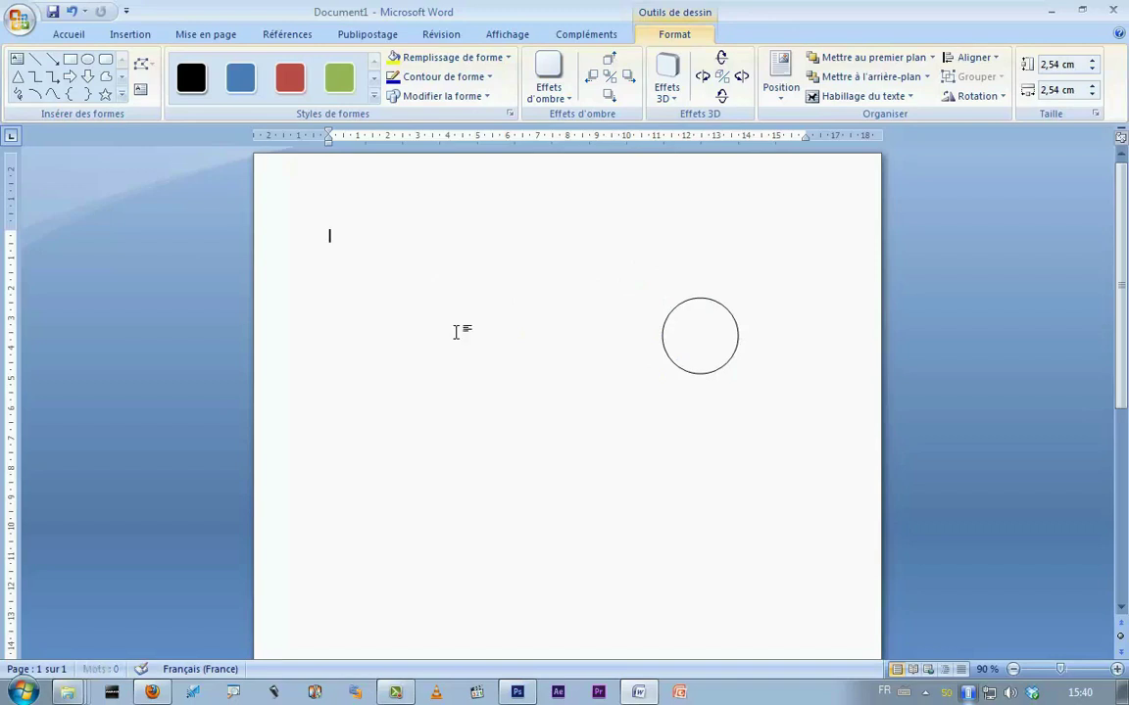
pyautogui.click(685, 345)
pyautogui.press('Delete')
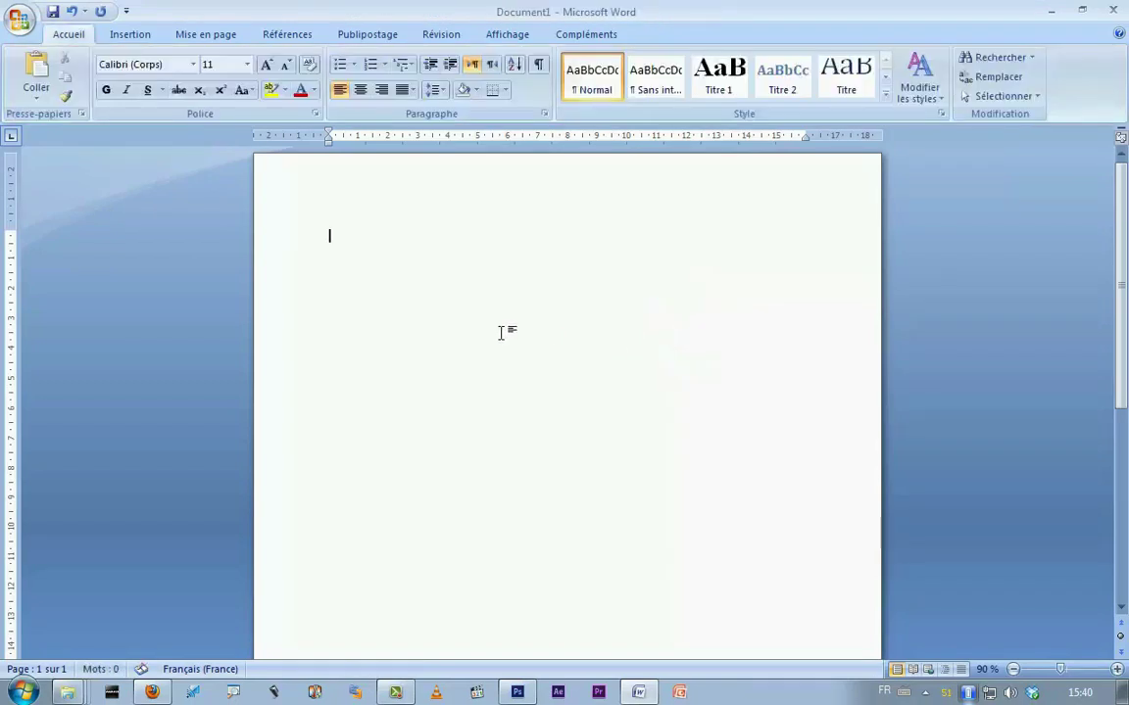
pyautogui.click(126, 34)
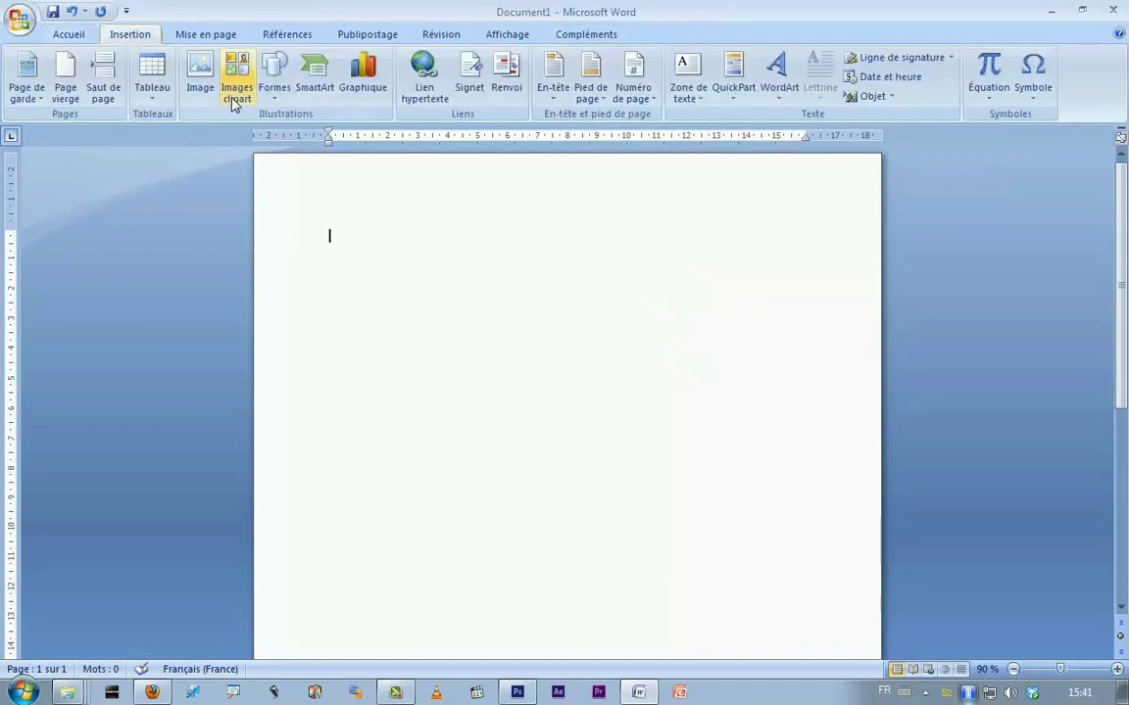
pyautogui.click(273, 78)
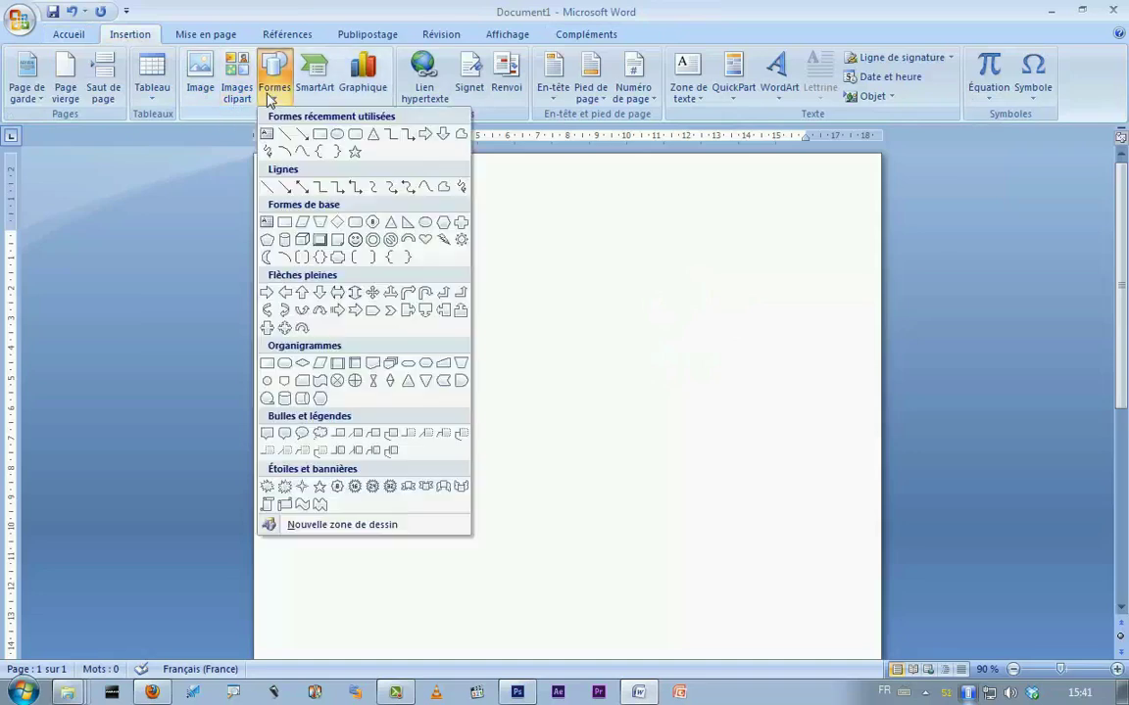
pyautogui.click(318, 132)
pyautogui.moveTo(381, 282)
pyautogui.mouseDown()
pyautogui.moveTo(468, 366)
pyautogui.moveTo(228, 469)
pyautogui.moveTo(506, 481)
pyautogui.moveTo(622, 420)
pyautogui.moveTo(728, 454)
pyautogui.moveTo(718, 482)
pyautogui.mouseUp()
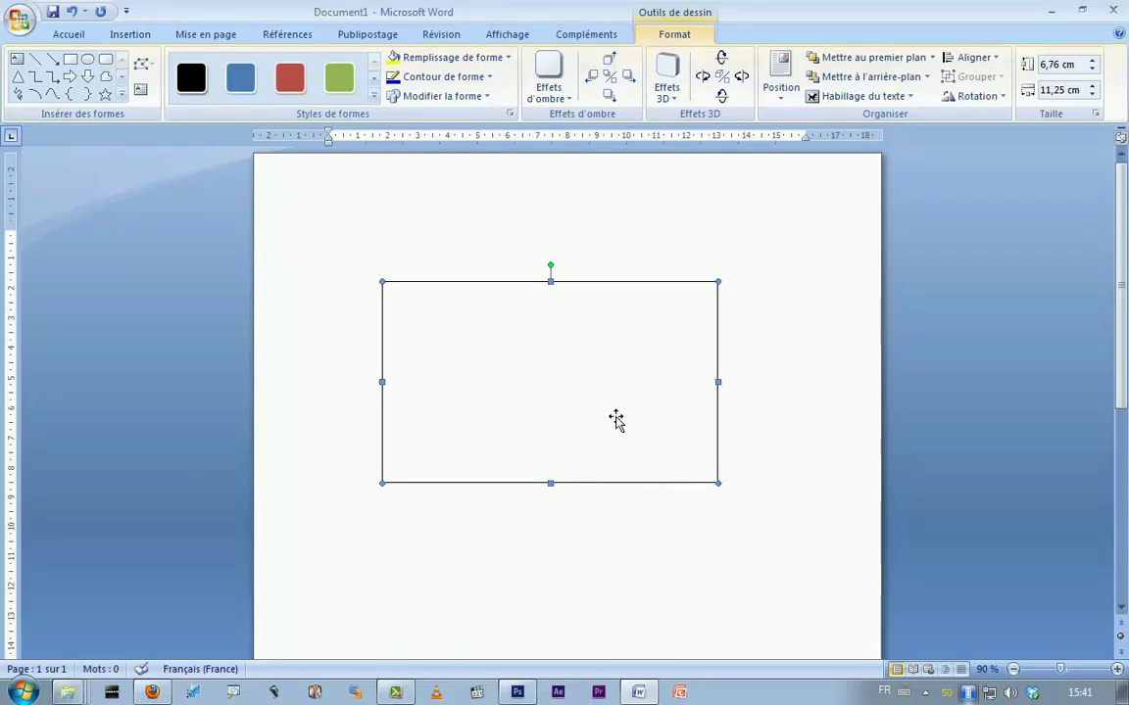
pyautogui.press('Delete')
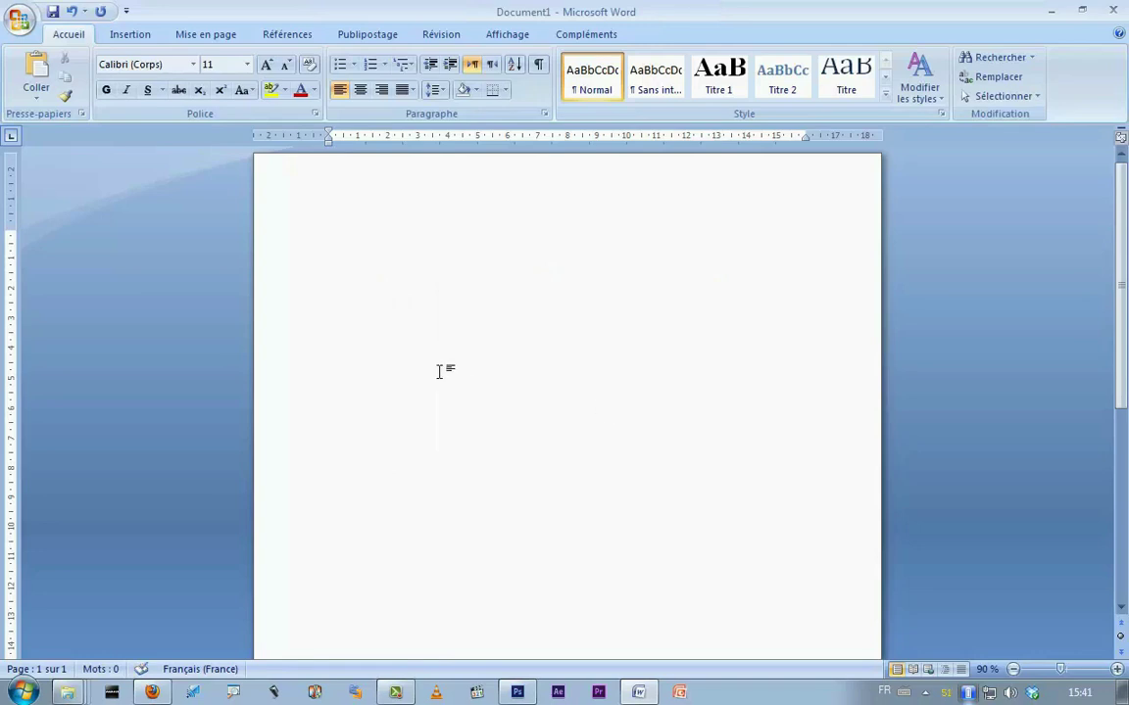
# Draw a square in the upper left of the page with the rectangle shape.
pyautogui.click(201, 35)
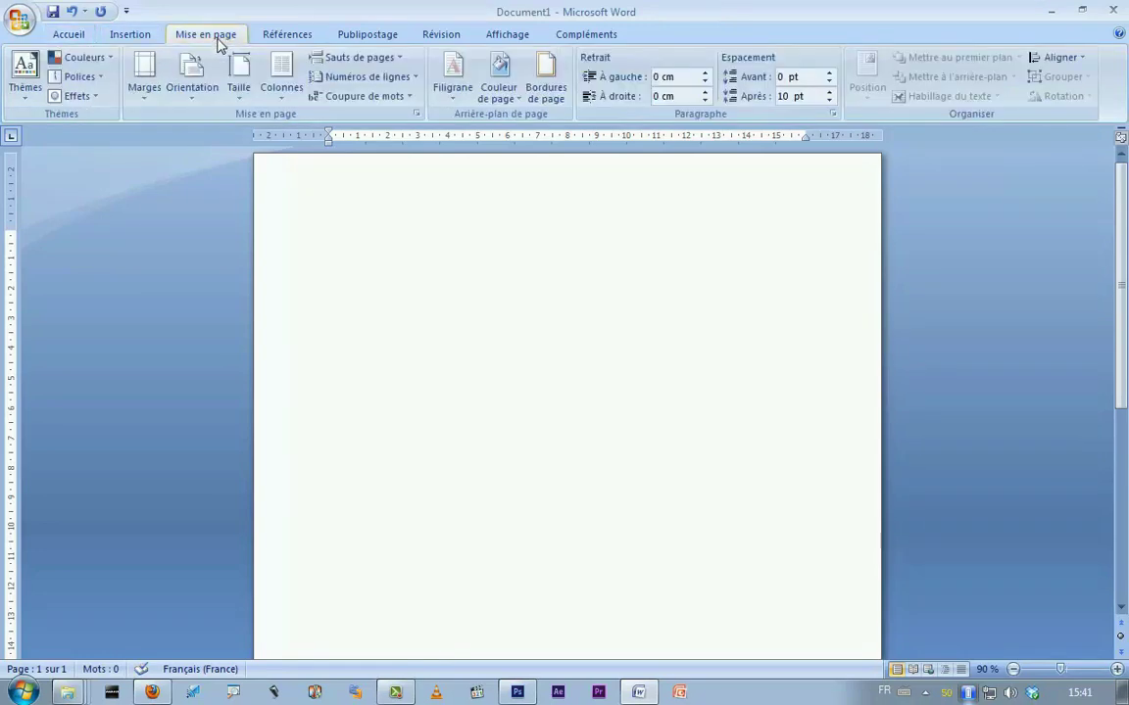
pyautogui.click(139, 37)
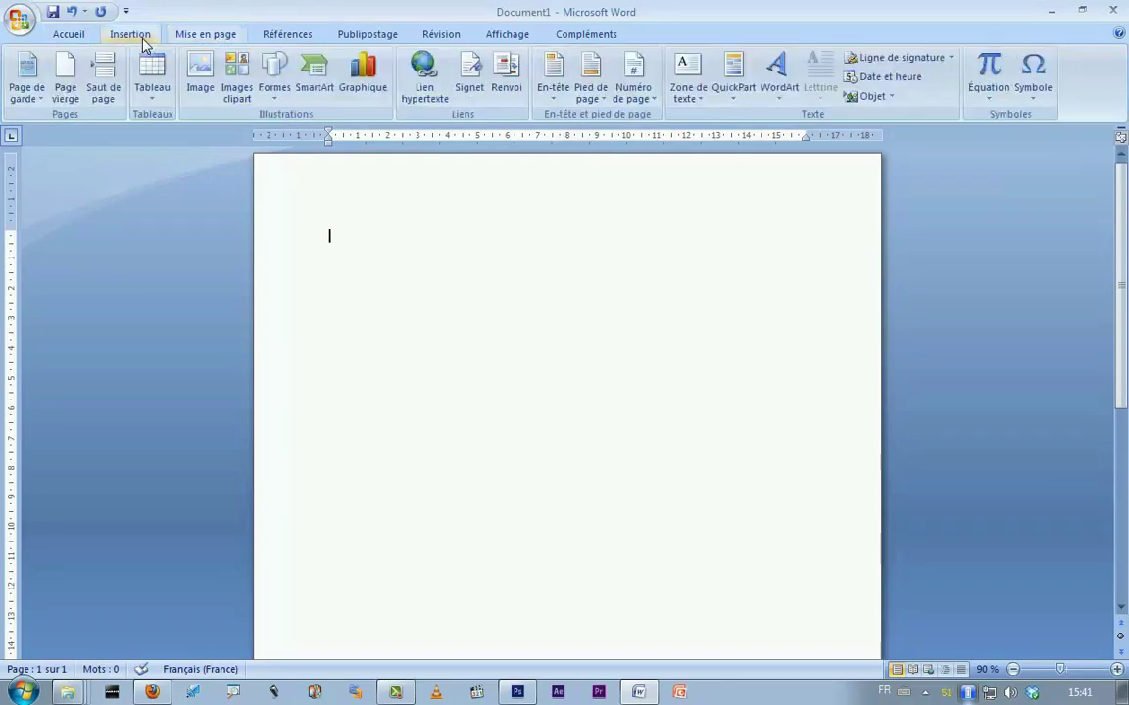
pyautogui.click(275, 90)
pyautogui.click(318, 135)
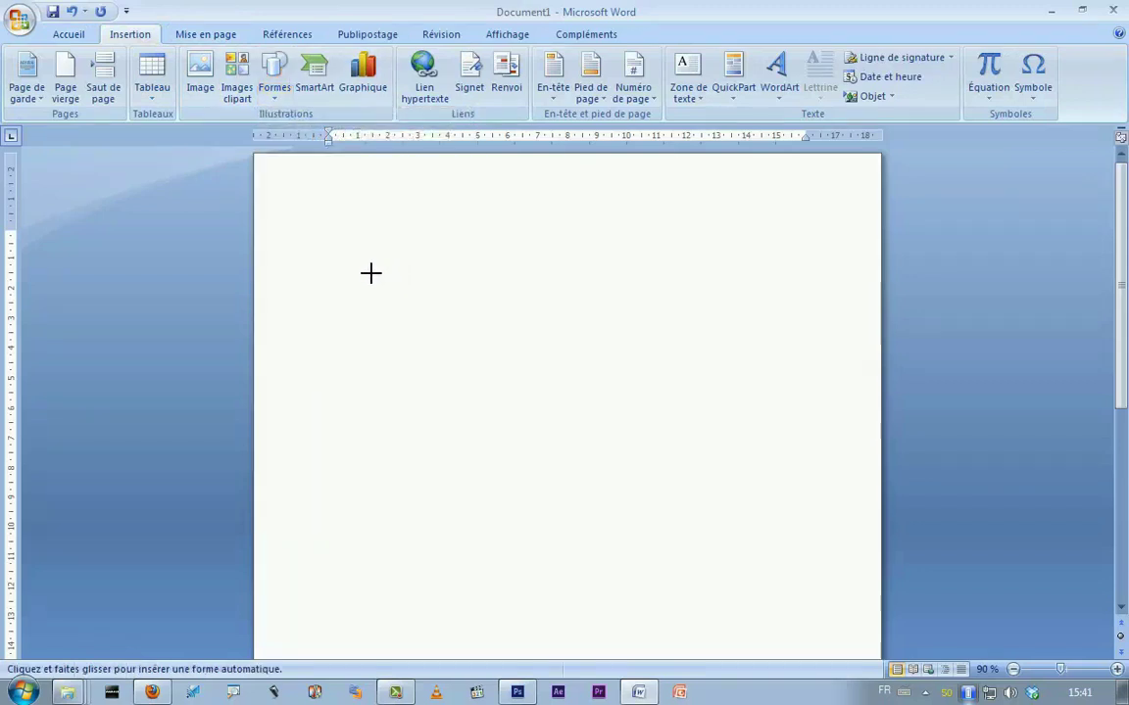
pyautogui.moveTo(391, 268); pyautogui.dragTo(565, 440)
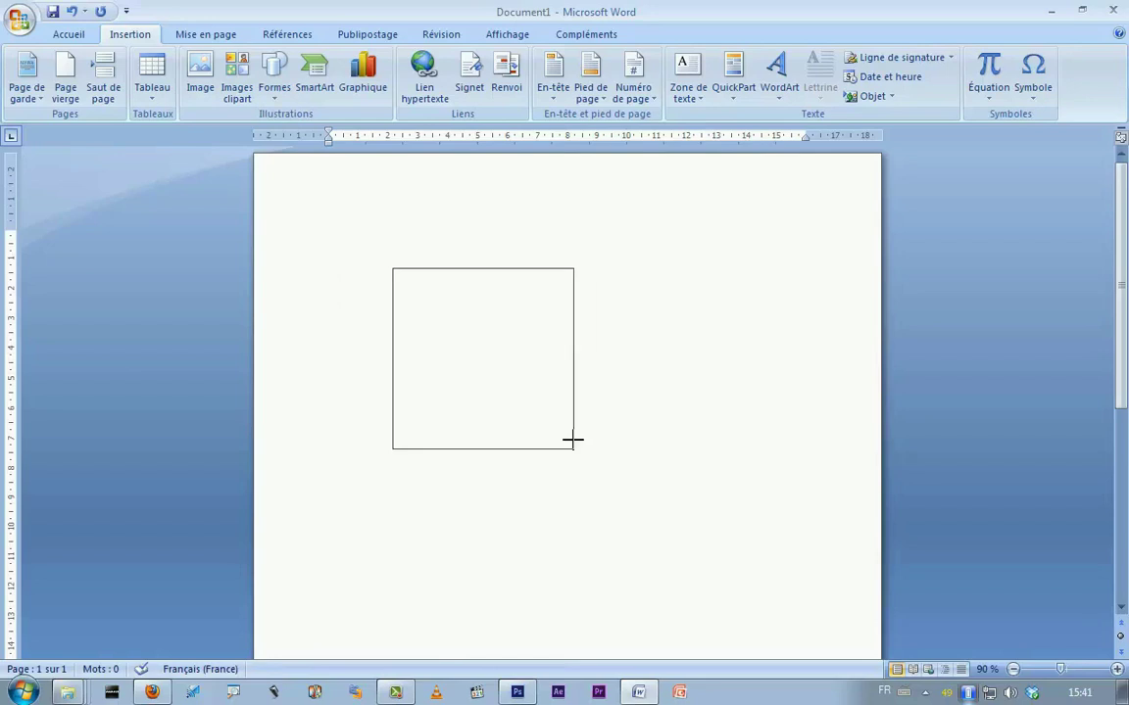
pyautogui.moveTo(564, 440)
pyautogui.mouseDown()
pyautogui.moveTo(505, 400)
pyautogui.moveTo(587, 454)
pyautogui.moveTo(398, 332)
pyautogui.moveTo(559, 409)
pyautogui.moveTo(662, 539)
pyautogui.moveTo(563, 449)
pyautogui.moveTo(652, 547)
pyautogui.moveTo(350, 368)
pyautogui.moveTo(663, 468)
pyautogui.moveTo(599, 459)
pyautogui.moveTo(494, 391)
pyautogui.moveTo(597, 457)
pyautogui.mouseUp()
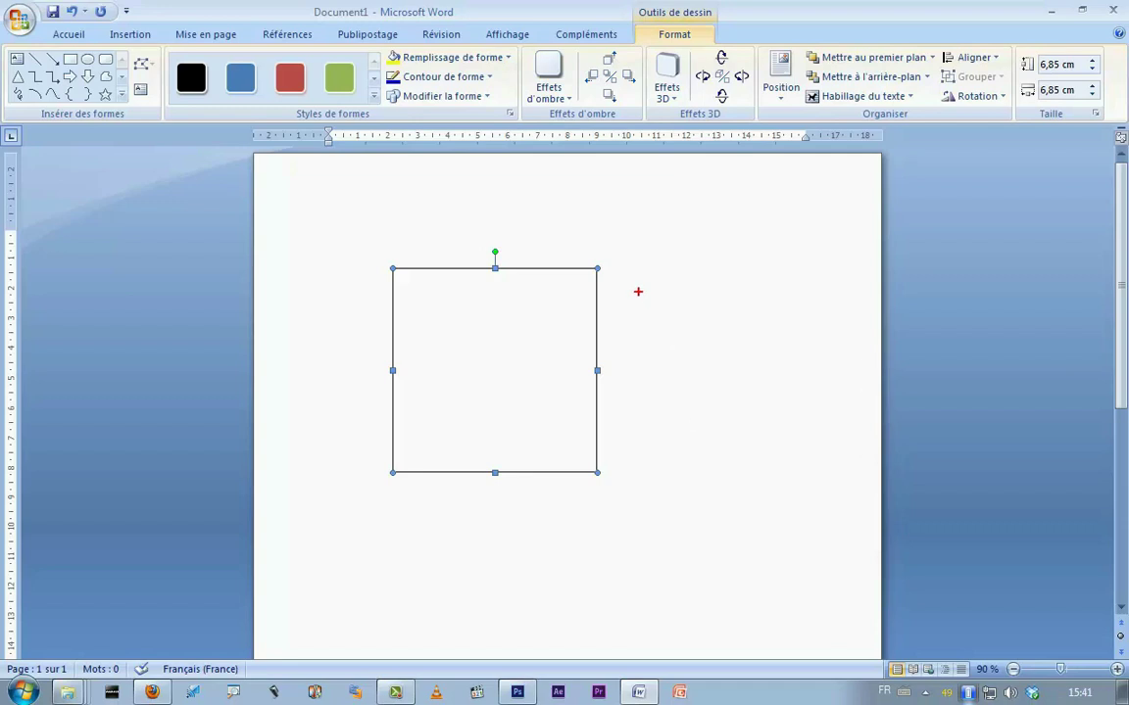
# Drag the square around with Shift, then delete it.
pyautogui.moveTo(637, 290); pyautogui.dragTo(637, 347)
pyautogui.write('Shift')
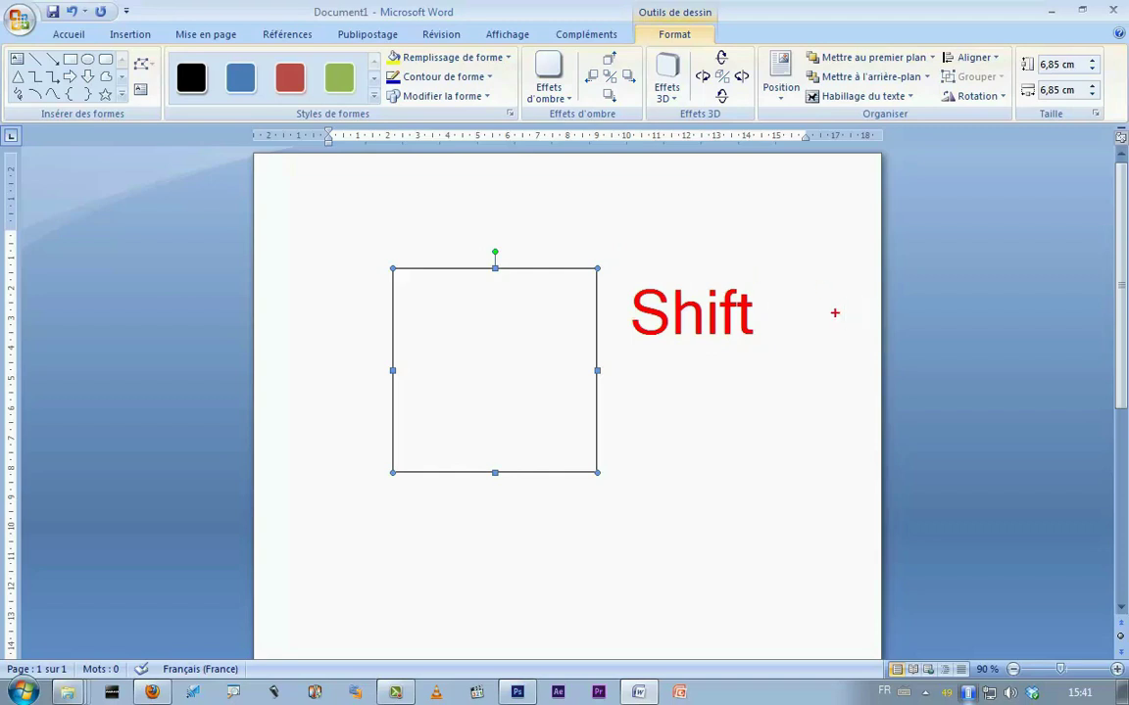
pyautogui.press('shift')
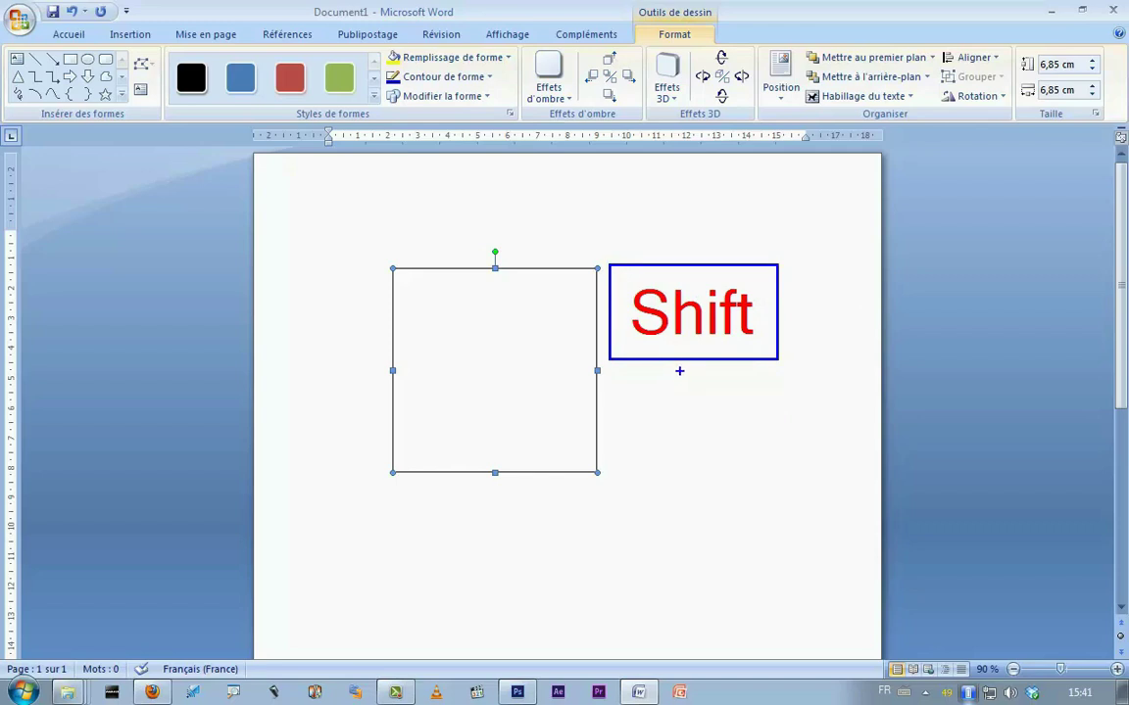
pyautogui.moveTo(680, 370); pyautogui.dragTo(537, 398)
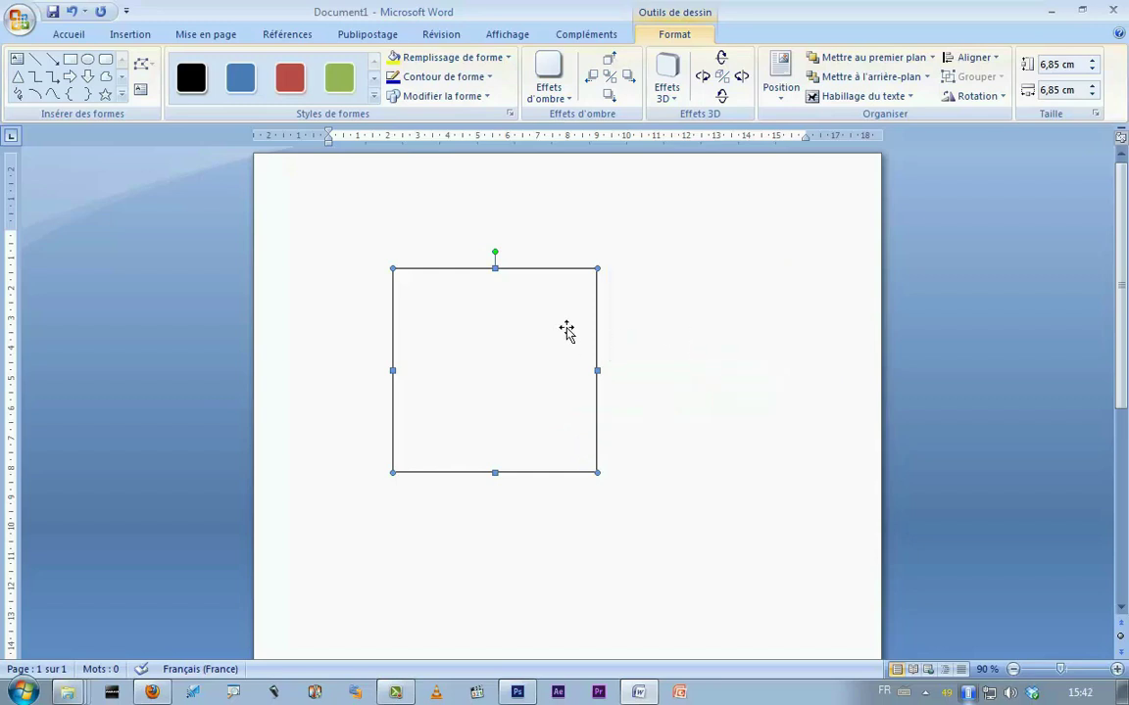
pyautogui.press('Delete')
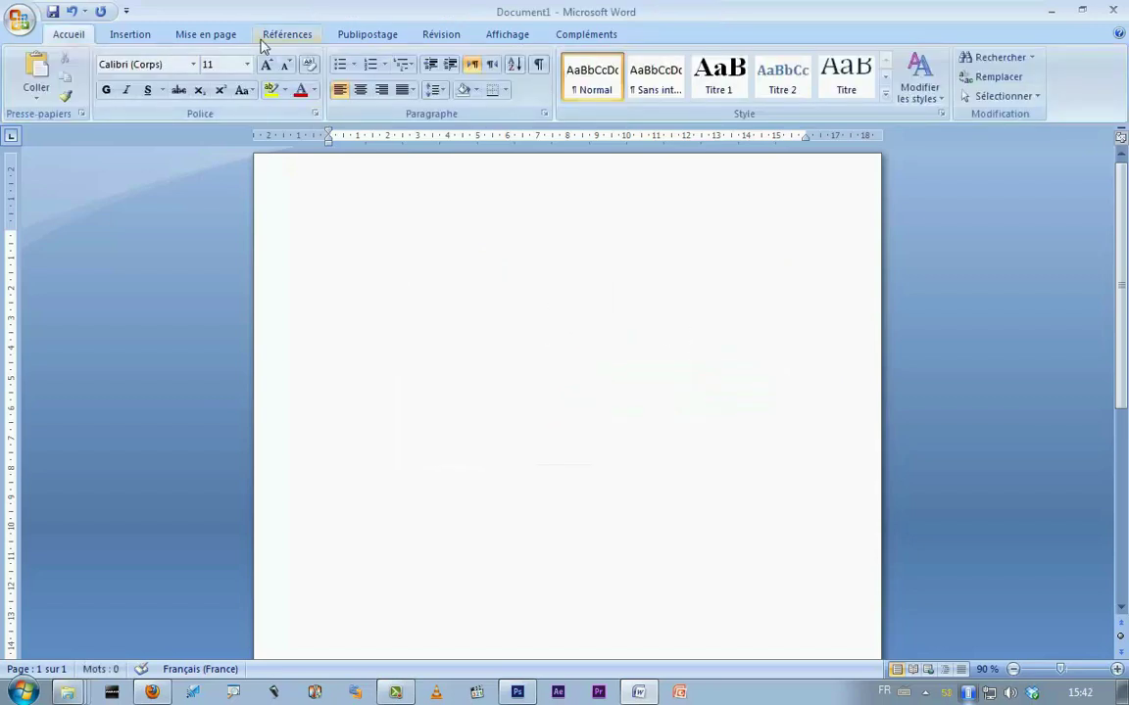
pyautogui.click(122, 36)
pyautogui.click(272, 103)
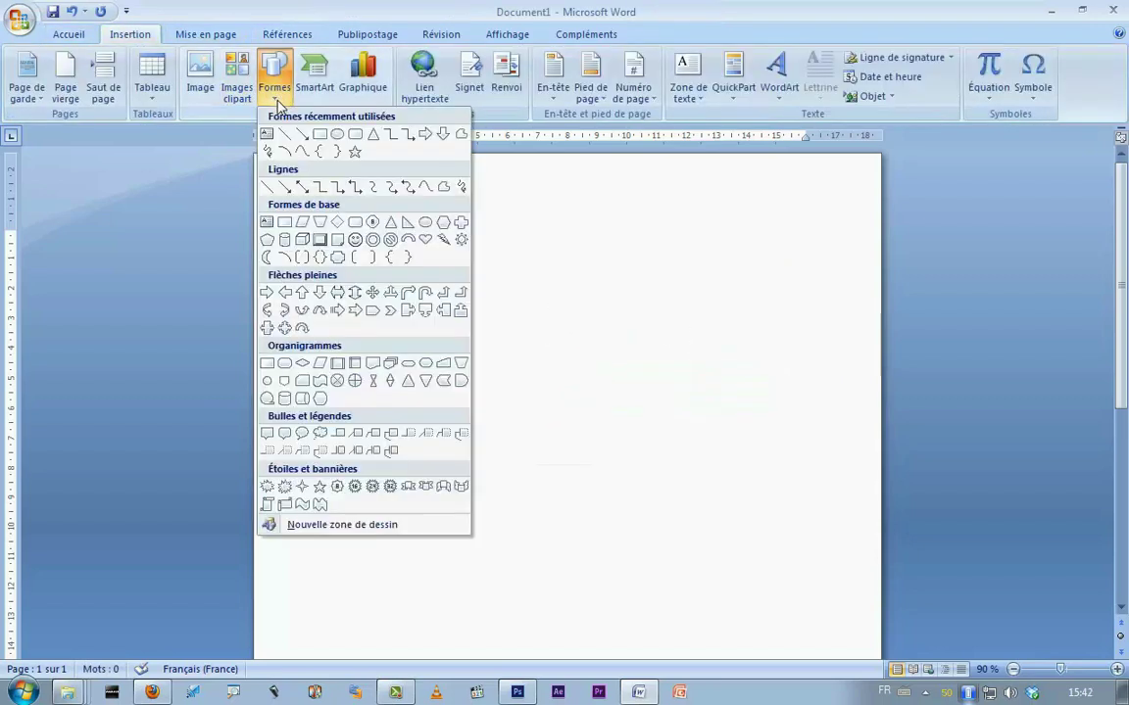
pyautogui.click(340, 150)
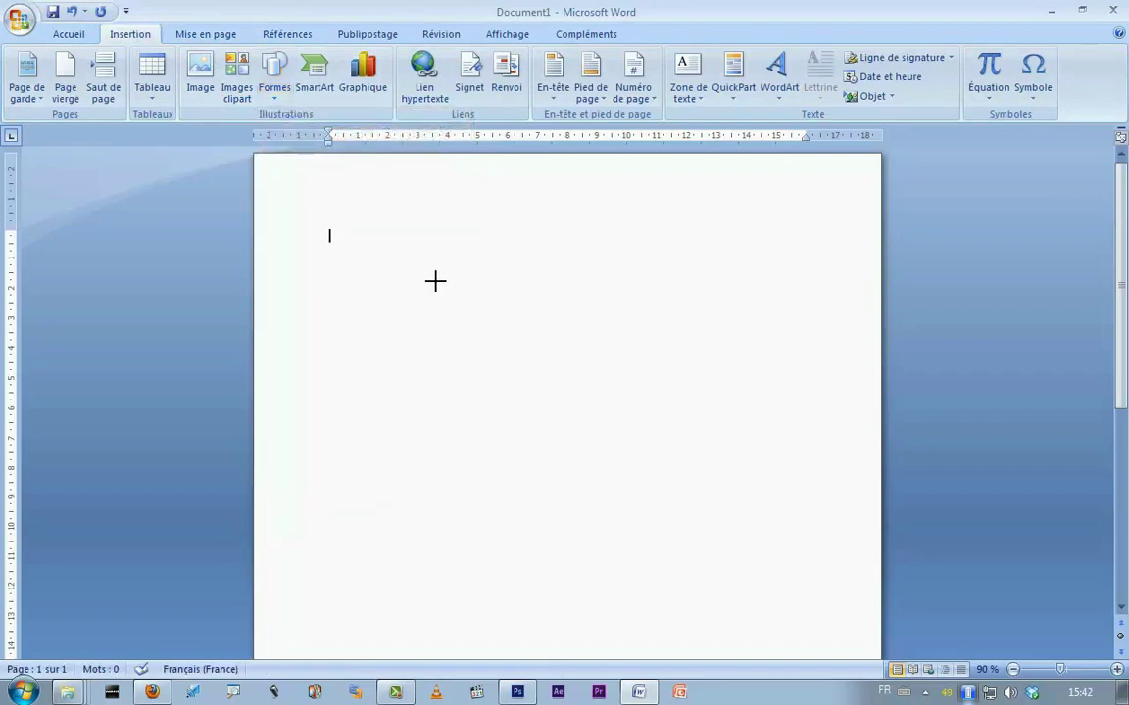
pyautogui.moveTo(445, 286); pyautogui.dragTo(672, 489)
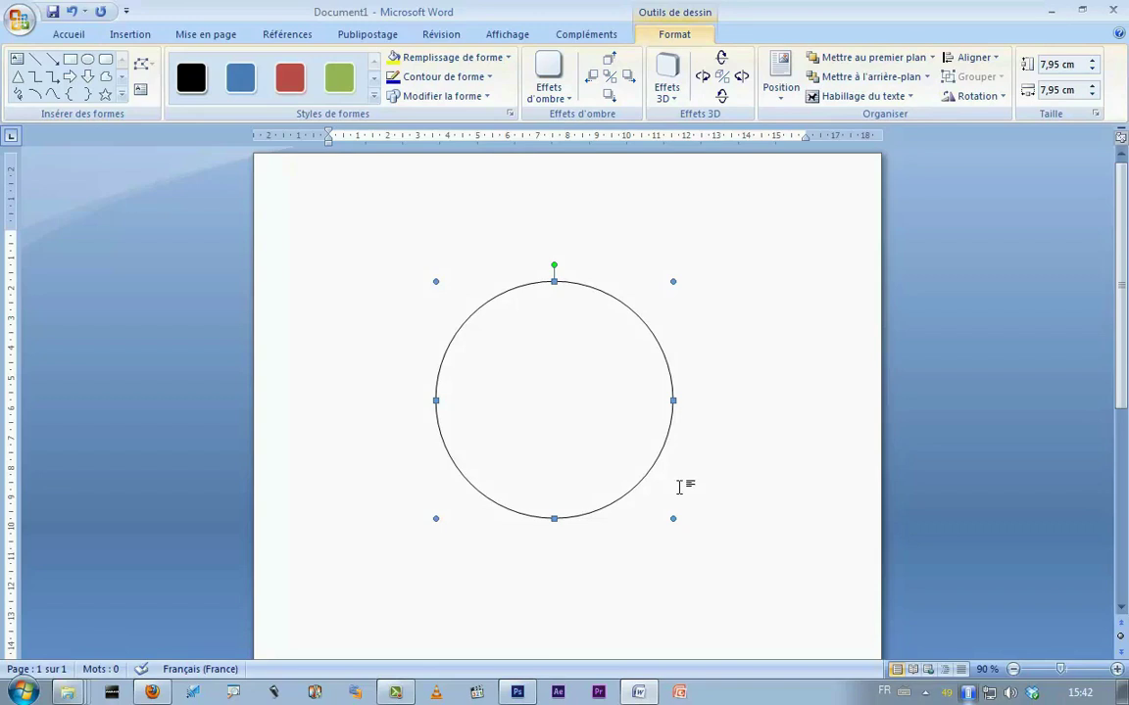
pyautogui.moveTo(600, 398); pyautogui.dragTo(542, 394)
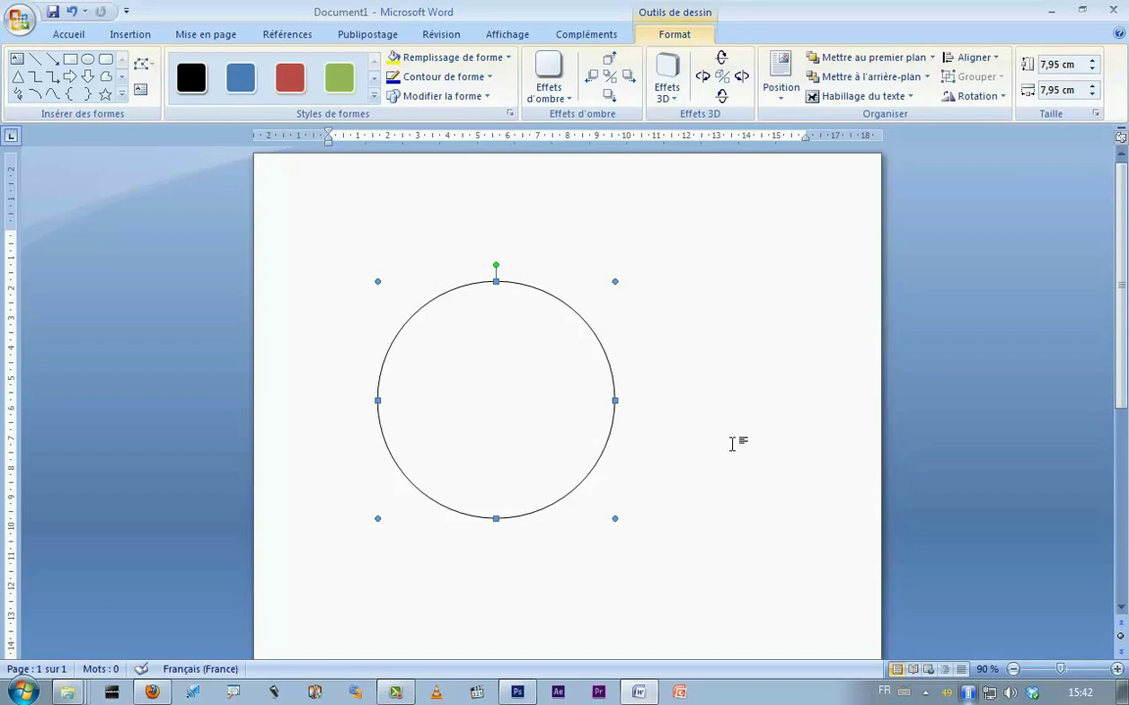
pyautogui.press('Delete')
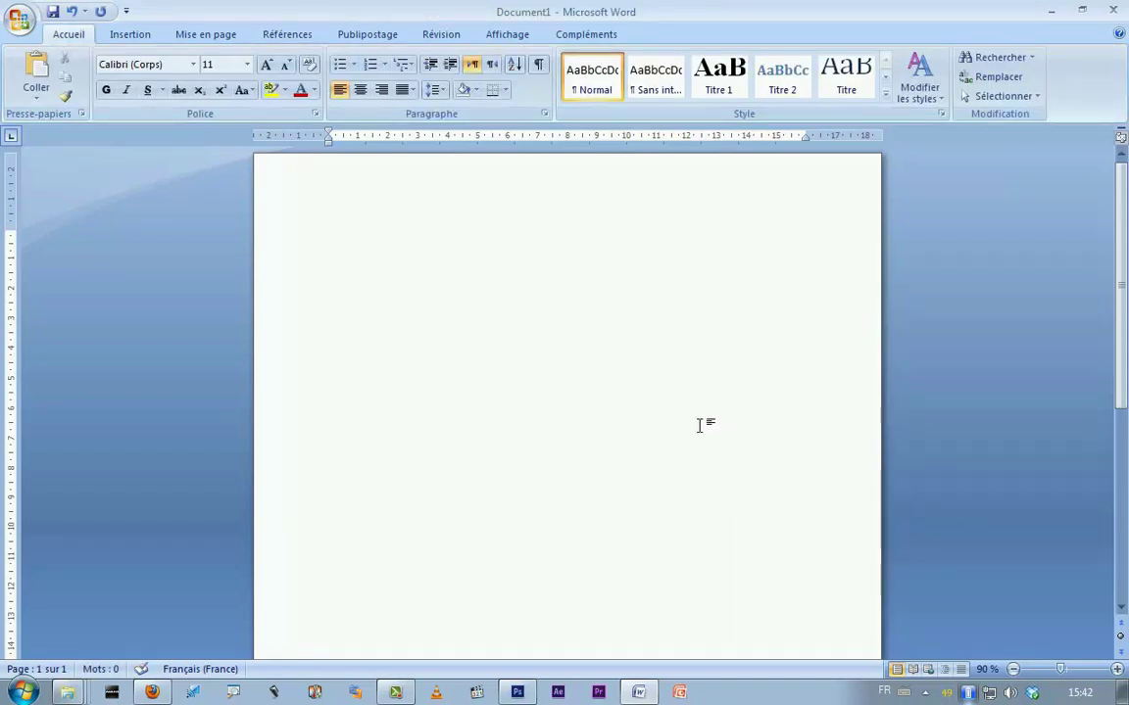
# Choose the oval from Insertion > Formes and single-click to drop a tiny 0.25 cm circle.
pyautogui.click(137, 34)
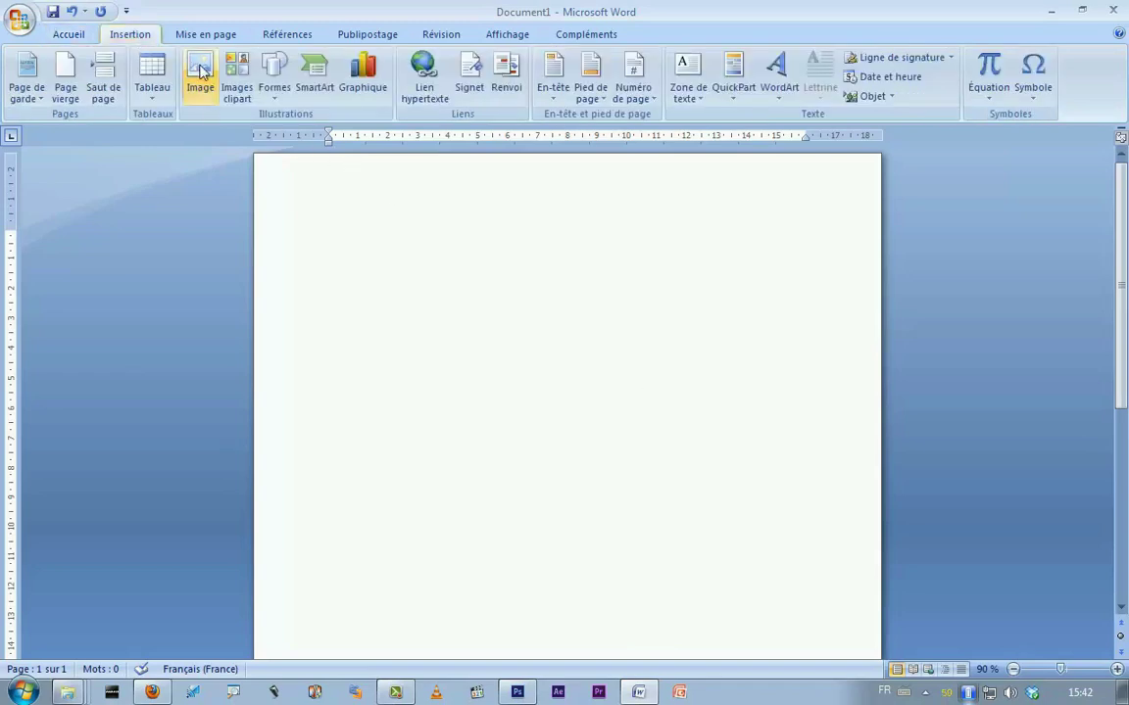
pyautogui.click(275, 88)
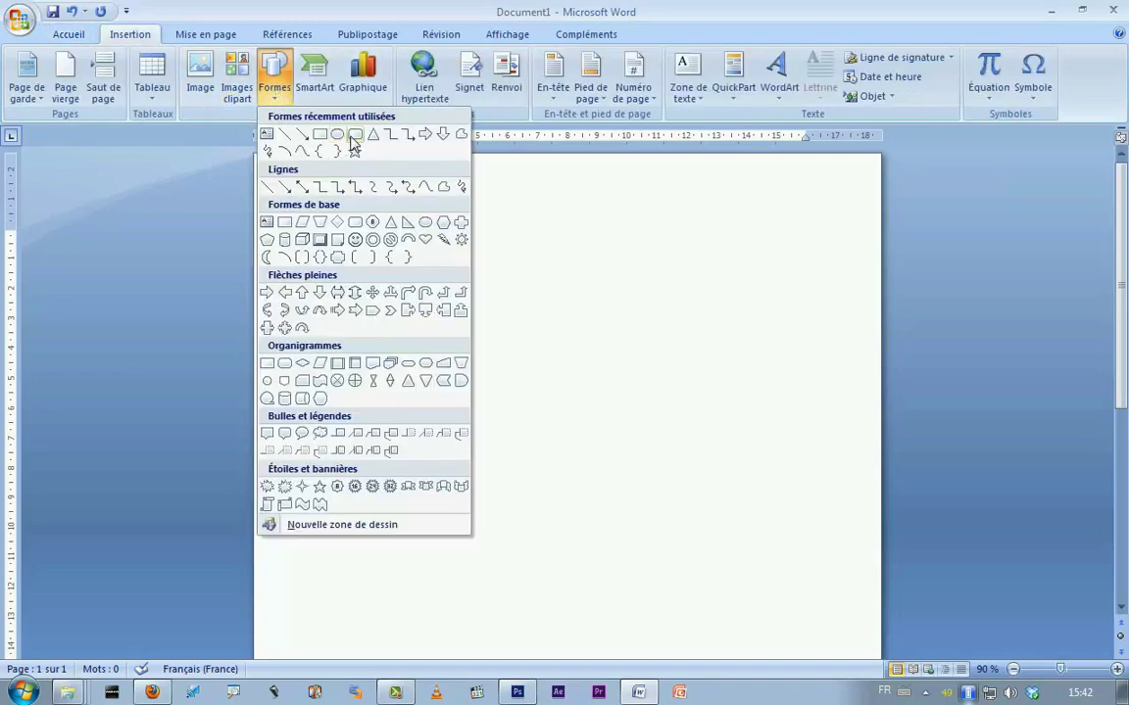
pyautogui.click(322, 152)
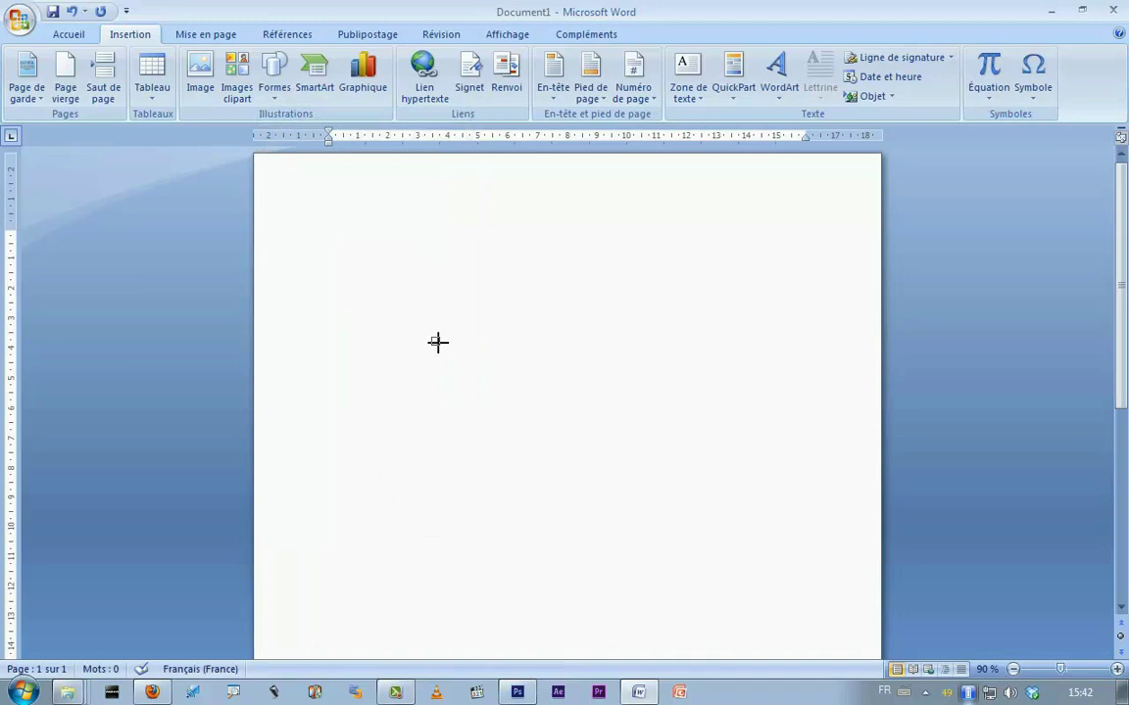
pyautogui.click(437, 341)
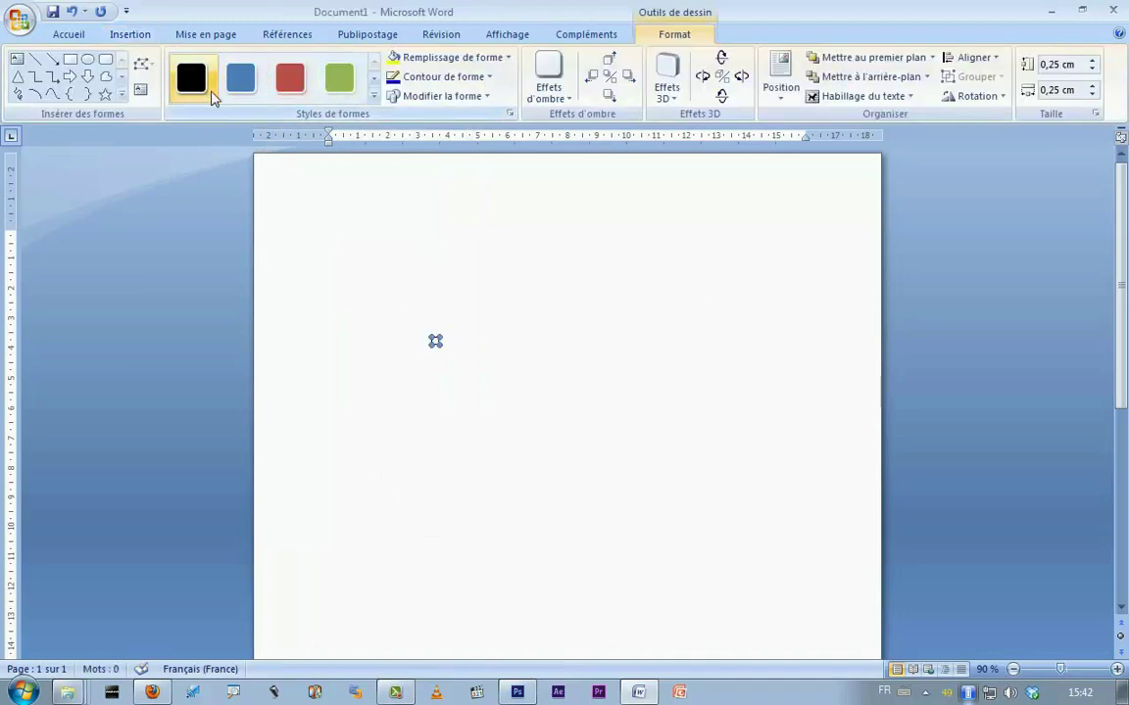
pyautogui.click(470, 294)
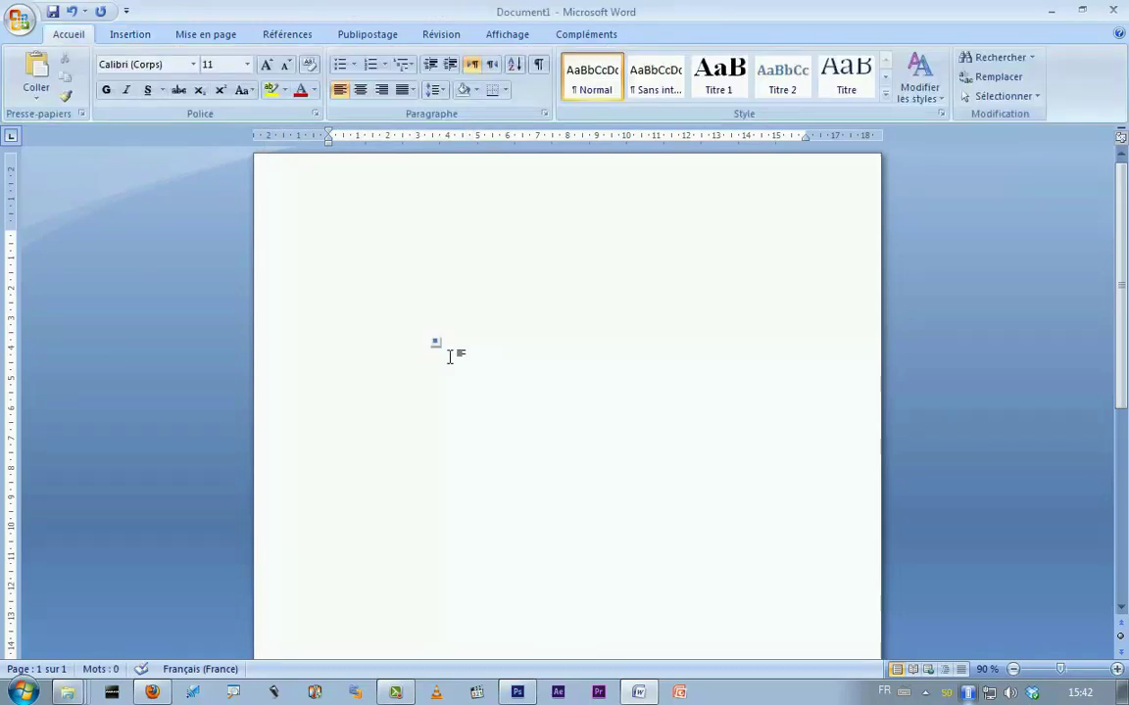
pyautogui.click(127, 35)
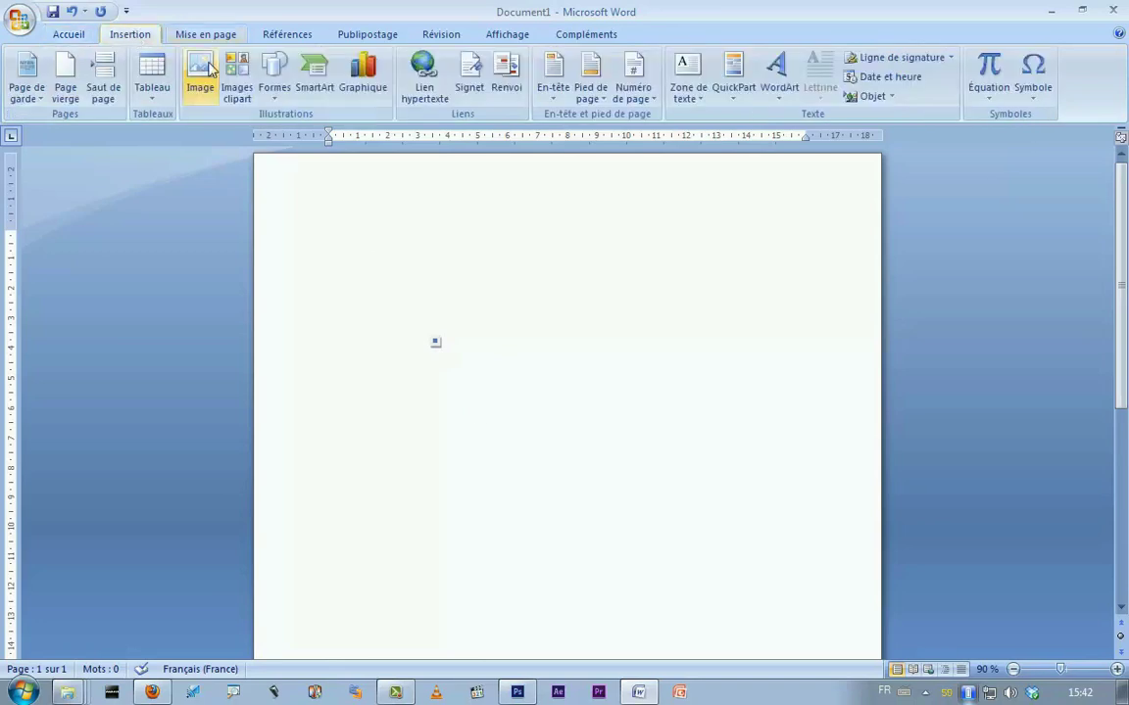
pyautogui.click(276, 90)
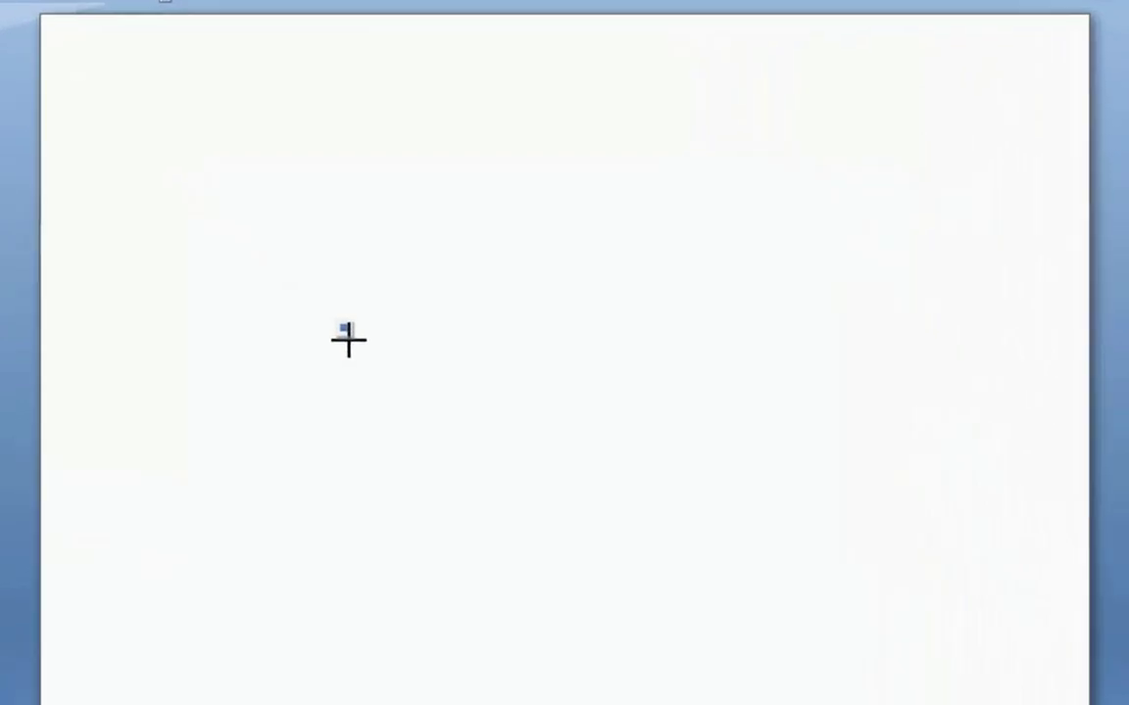
pyautogui.moveTo(329, 330); pyautogui.dragTo(346, 365)
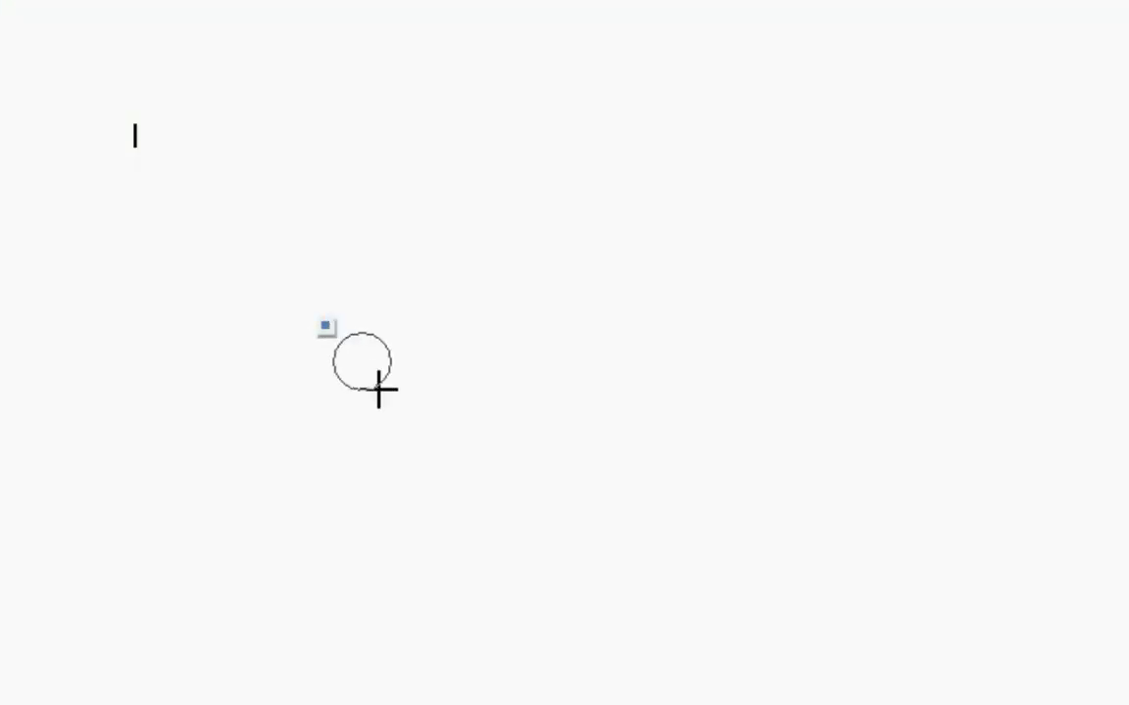
pyautogui.moveTo(347, 366); pyautogui.dragTo(629, 670)
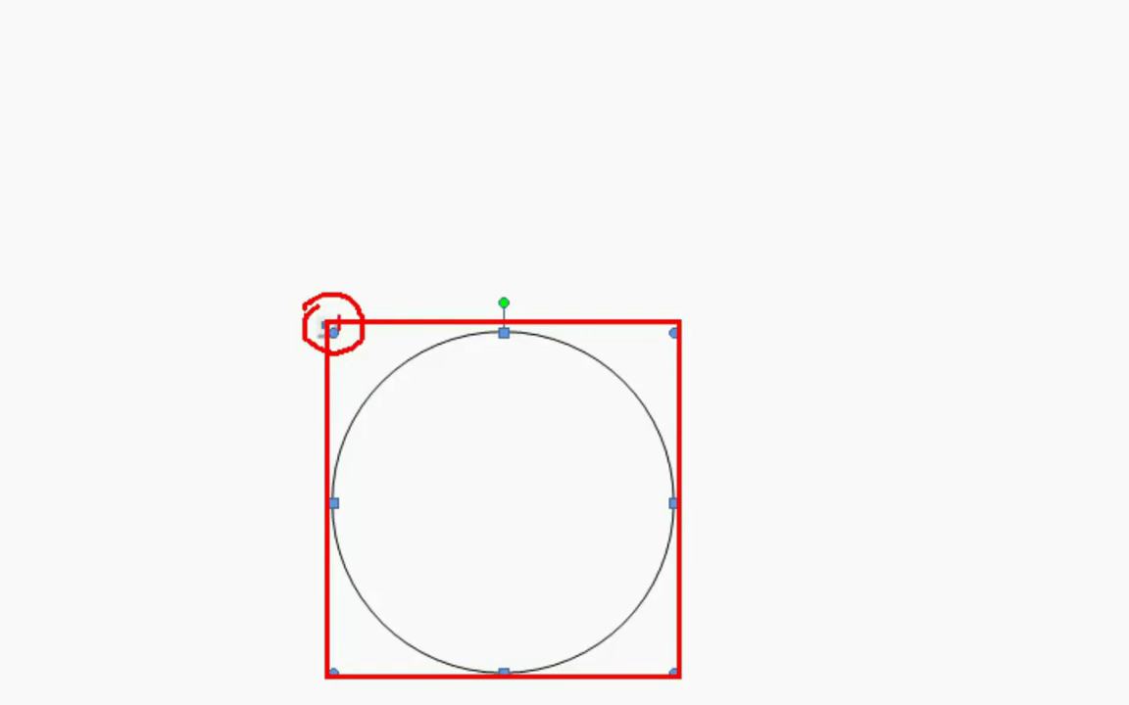
pyautogui.press('Escape')
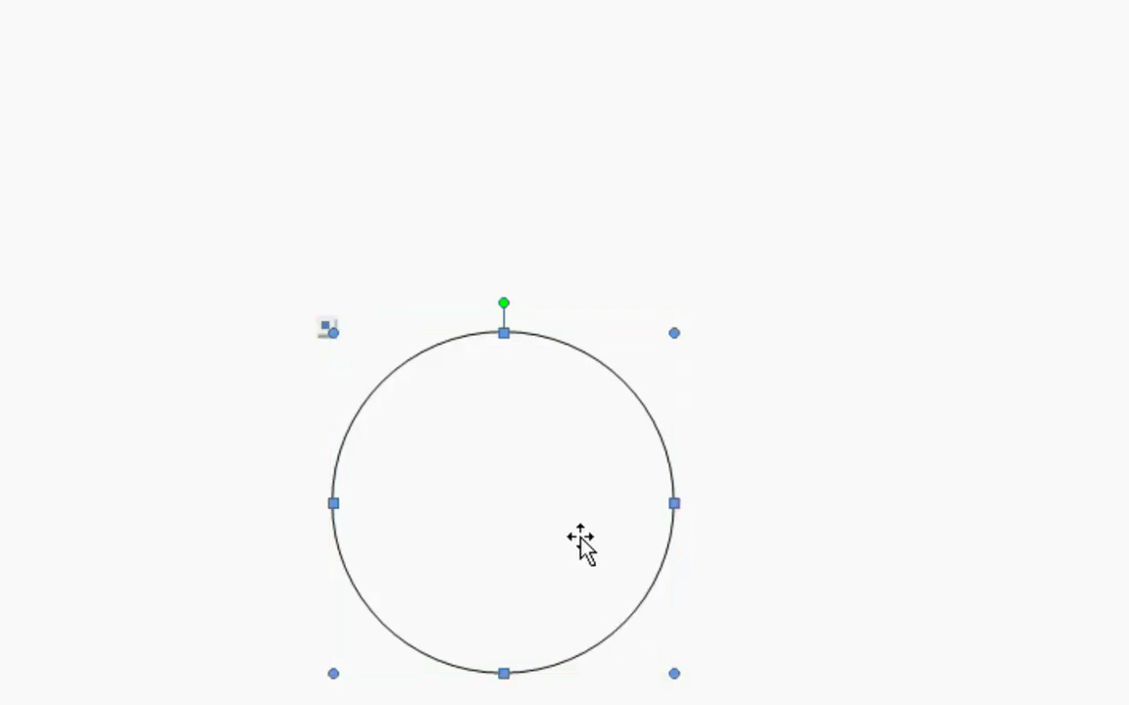
pyautogui.press('Delete')
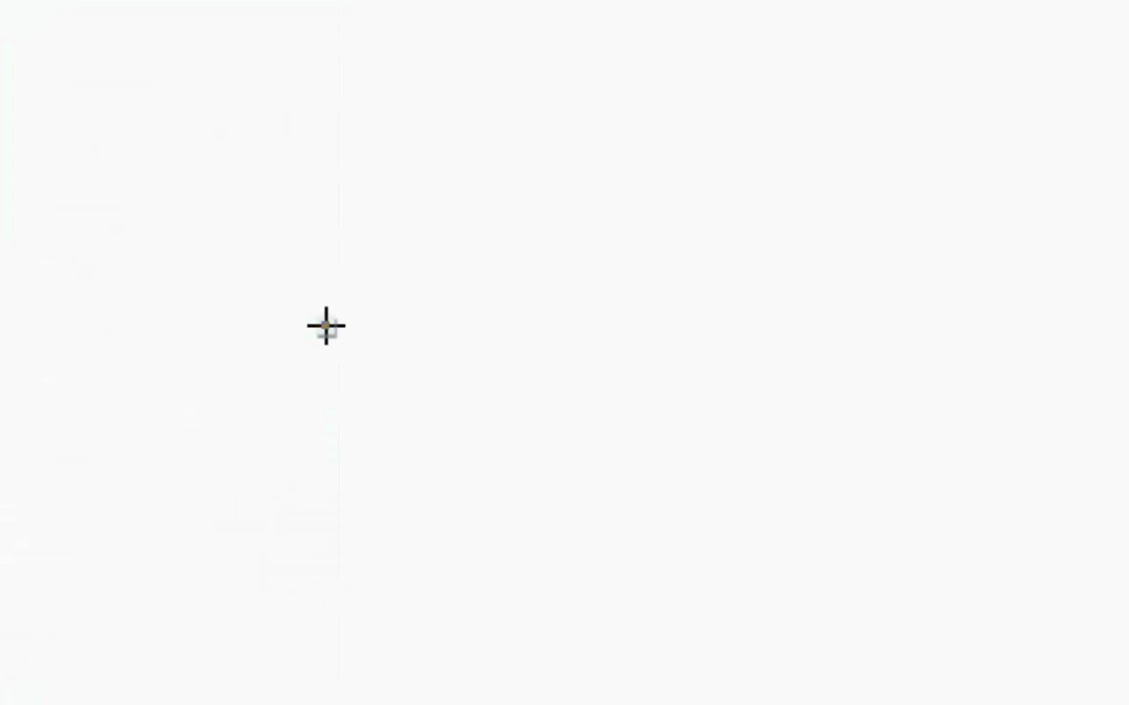
# Drag an ellipse outward from its centre, constrained with Shift into a perfect circle.
pyautogui.moveTo(326, 326)
pyautogui.mouseDown()
pyautogui.moveTo(410, 404)
pyautogui.moveTo(500, 447)
pyautogui.moveTo(413, 390)
pyautogui.mouseUp()
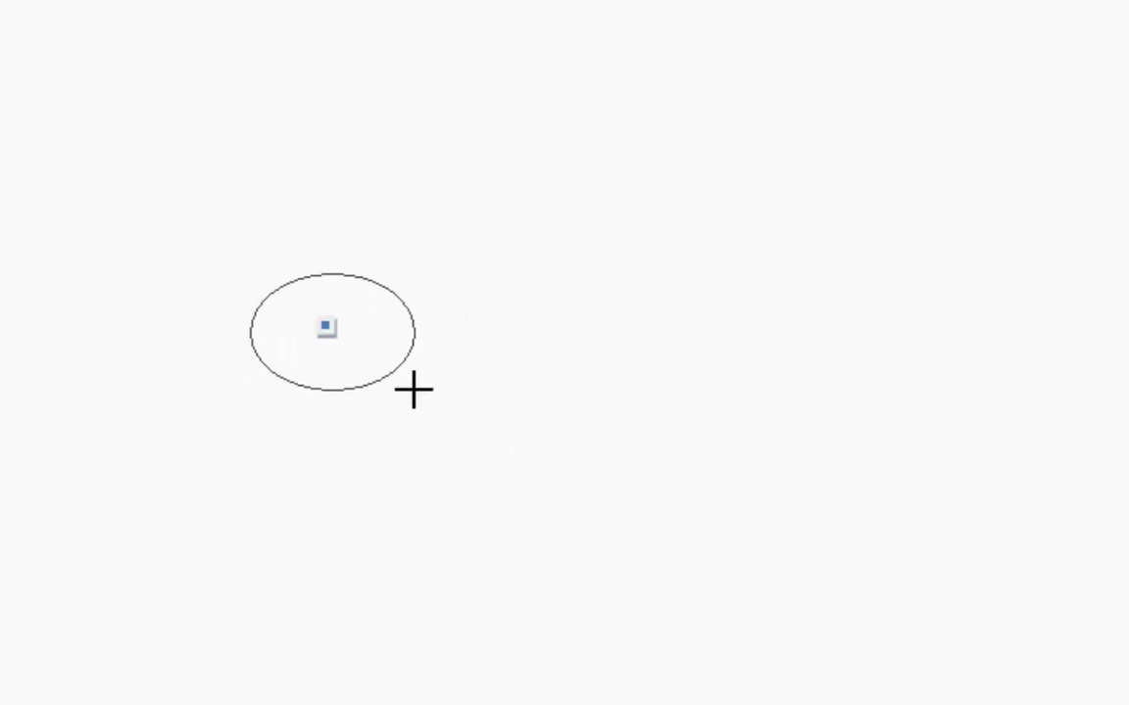
pyautogui.moveTo(413, 390)
pyautogui.mouseDown()
pyautogui.moveTo(444, 468)
pyautogui.moveTo(416, 517)
pyautogui.moveTo(448, 559)
pyautogui.mouseUp()
pyautogui.press('shift')
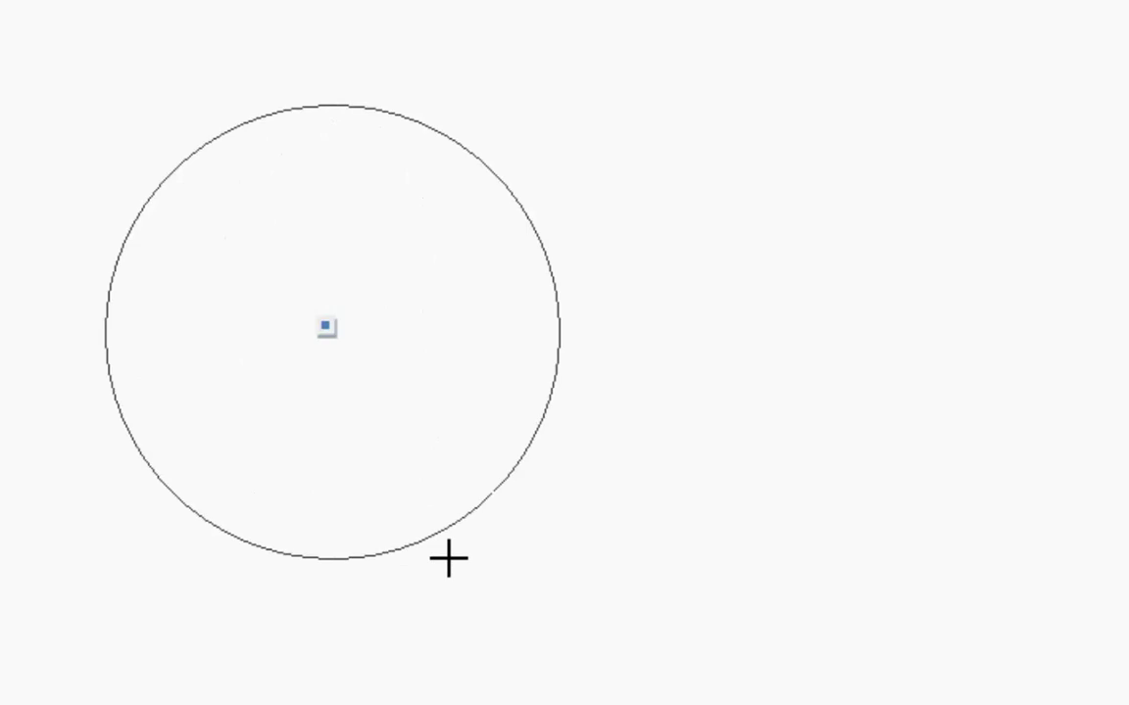
pyautogui.moveTo(449, 558)
pyautogui.mouseDown()
pyautogui.moveTo(350, 415)
pyautogui.moveTo(393, 449)
pyautogui.moveTo(411, 431)
pyautogui.moveTo(405, 468)
pyautogui.moveTo(423, 442)
pyautogui.moveTo(556, 542)
pyautogui.moveTo(604, 617)
pyautogui.moveTo(573, 636)
pyautogui.moveTo(630, 629)
pyautogui.moveTo(595, 638)
pyautogui.moveTo(590, 608)
pyautogui.moveTo(617, 617)
pyautogui.moveTo(627, 643)
pyautogui.moveTo(608, 620)
pyautogui.moveTo(695, 704)
pyautogui.moveTo(617, 602)
pyautogui.moveTo(468, 489)
pyautogui.moveTo(507, 479)
pyautogui.moveTo(472, 500)
pyautogui.moveTo(482, 487)
pyautogui.moveTo(455, 460)
pyautogui.mouseUp()
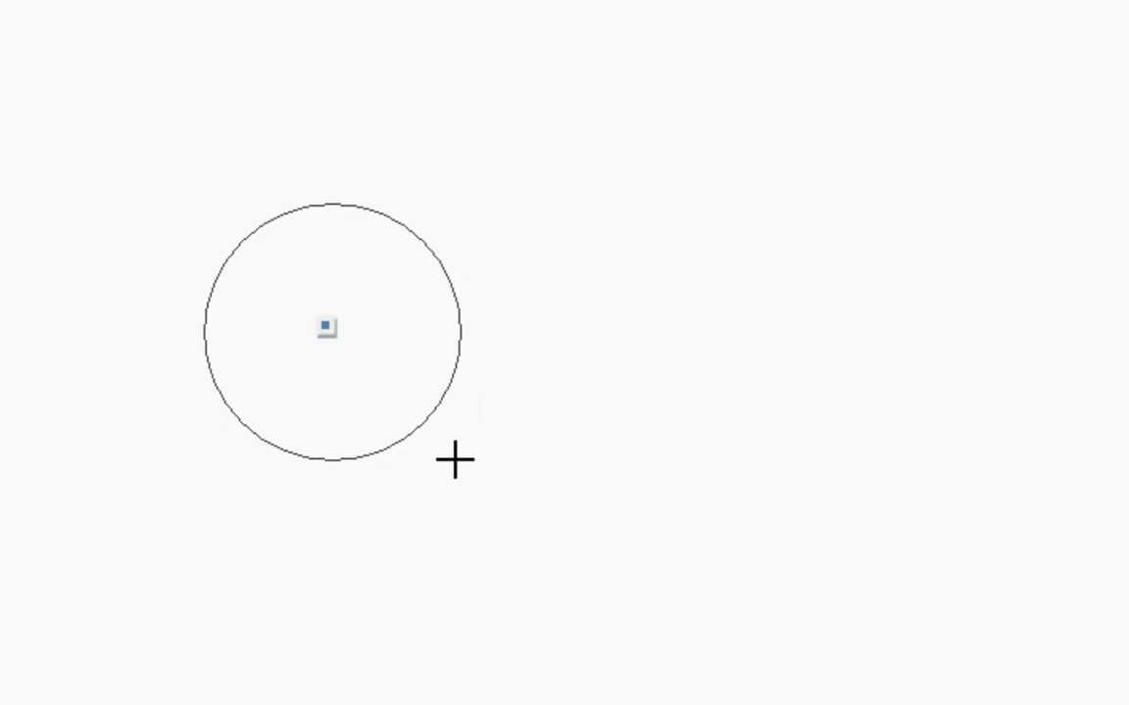
pyautogui.moveTo(455, 460); pyautogui.dragTo(455, 461)
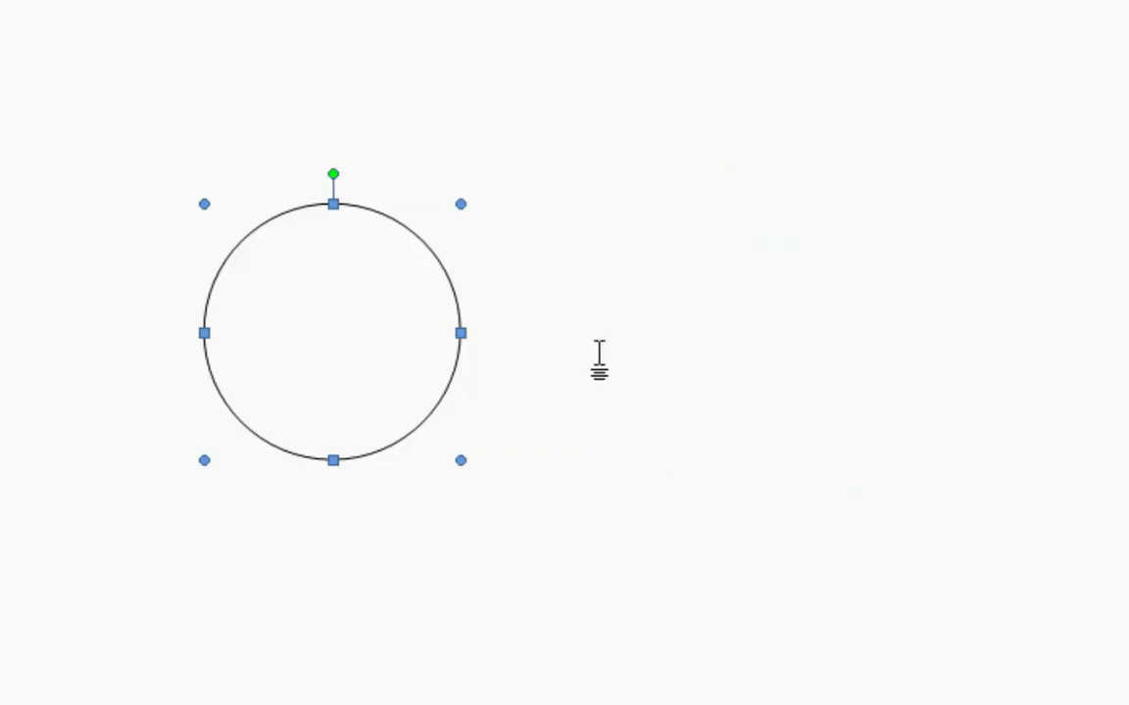
# Shrink the circle via its corner handle, then remove the Ctrl+D duplicates.
pyautogui.moveTo(458, 456); pyautogui.dragTo(394, 395)
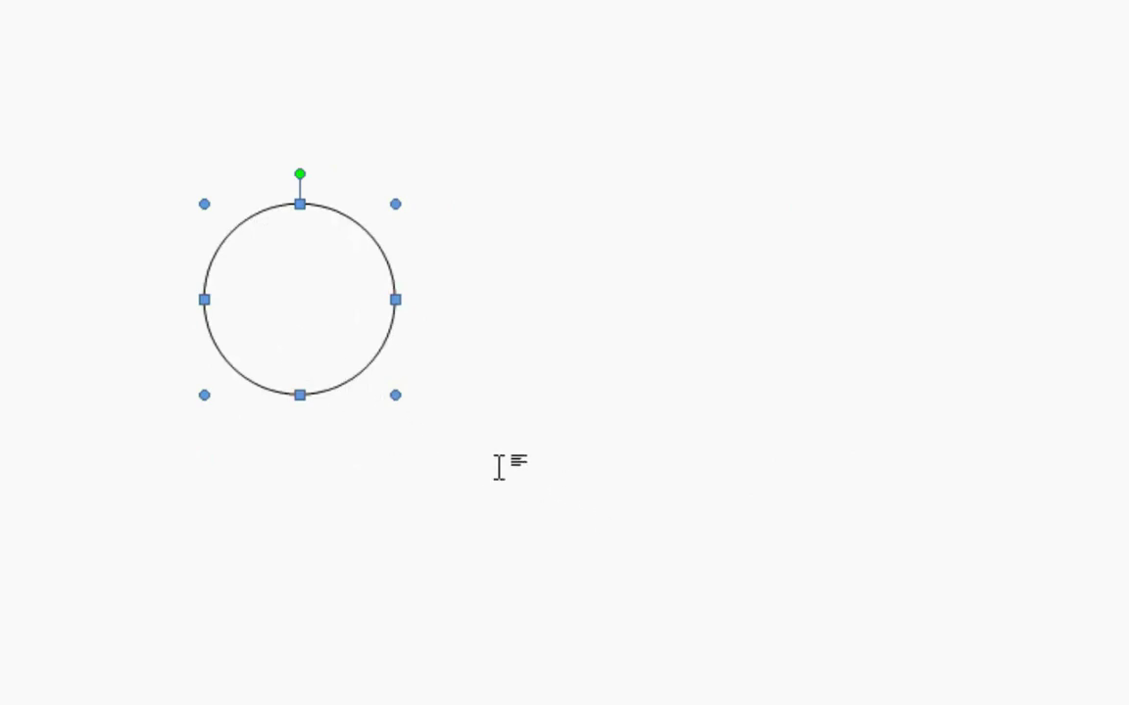
pyautogui.hotkey('ctrl', 'd')
pyautogui.hotkey('ctrl', 'd')
pyautogui.hotkey('ctrl', 'd')
pyautogui.hotkey('ctrl', 'd')
pyautogui.hotkey('ctrl', 'd')
pyautogui.hotkey('ctrl', 'd')
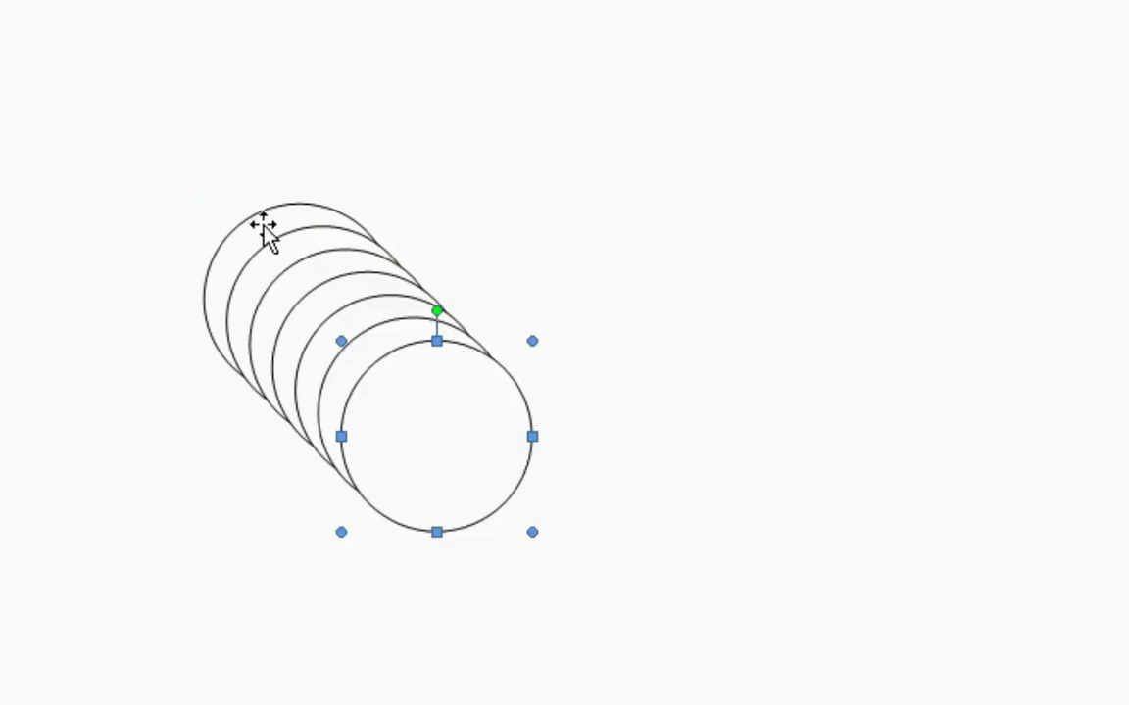
pyautogui.click(212, 344)
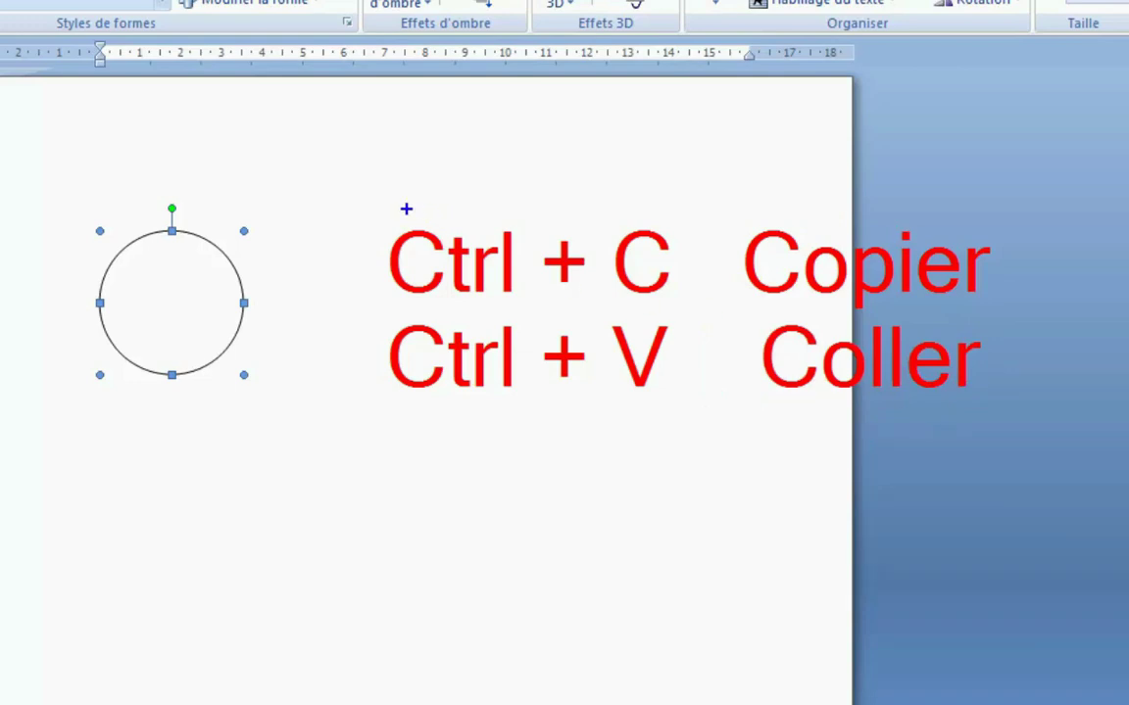
pyautogui.moveTo(362, 215); pyautogui.dragTo(536, 306)
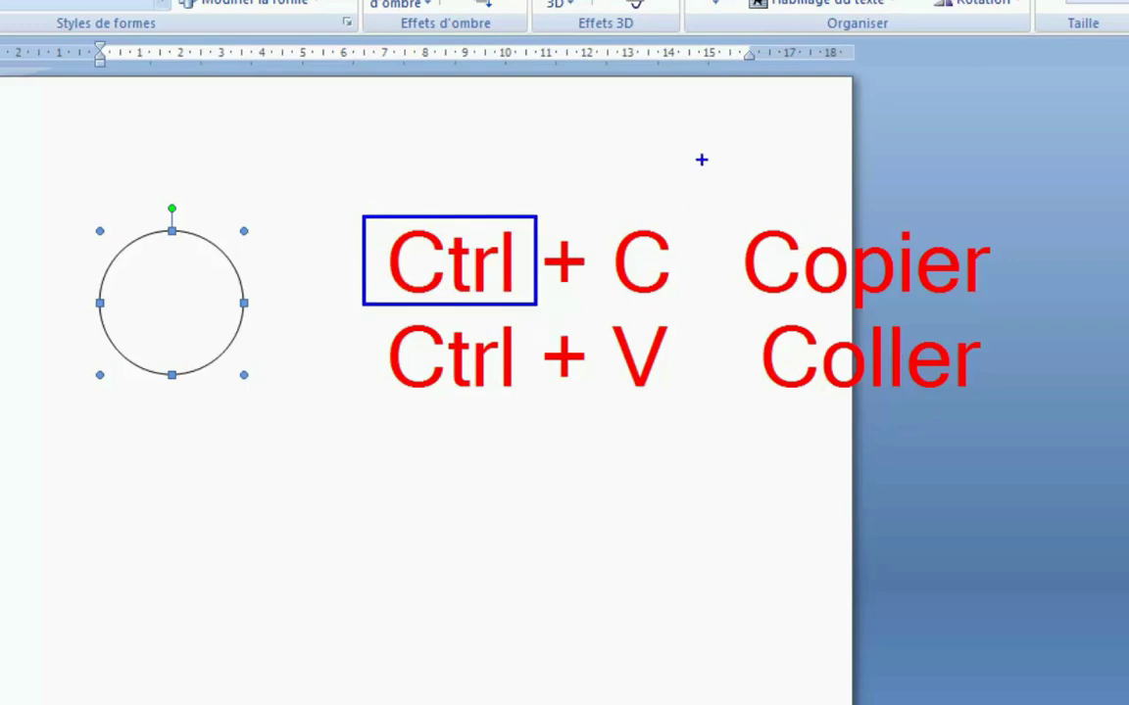
pyautogui.moveTo(726, 153); pyautogui.dragTo(619, 413)
pyautogui.moveTo(571, 145)
pyautogui.mouseDown()
pyautogui.moveTo(648, 343)
pyautogui.moveTo(727, 435)
pyautogui.mouseUp()
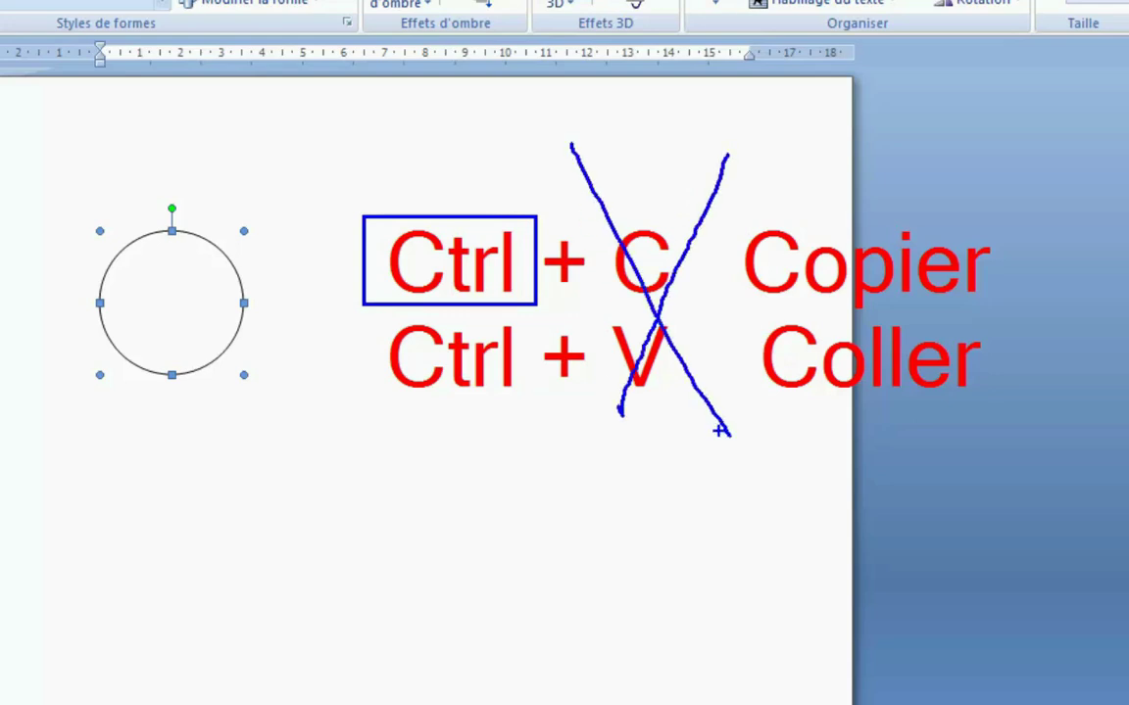
pyautogui.press('Escape')
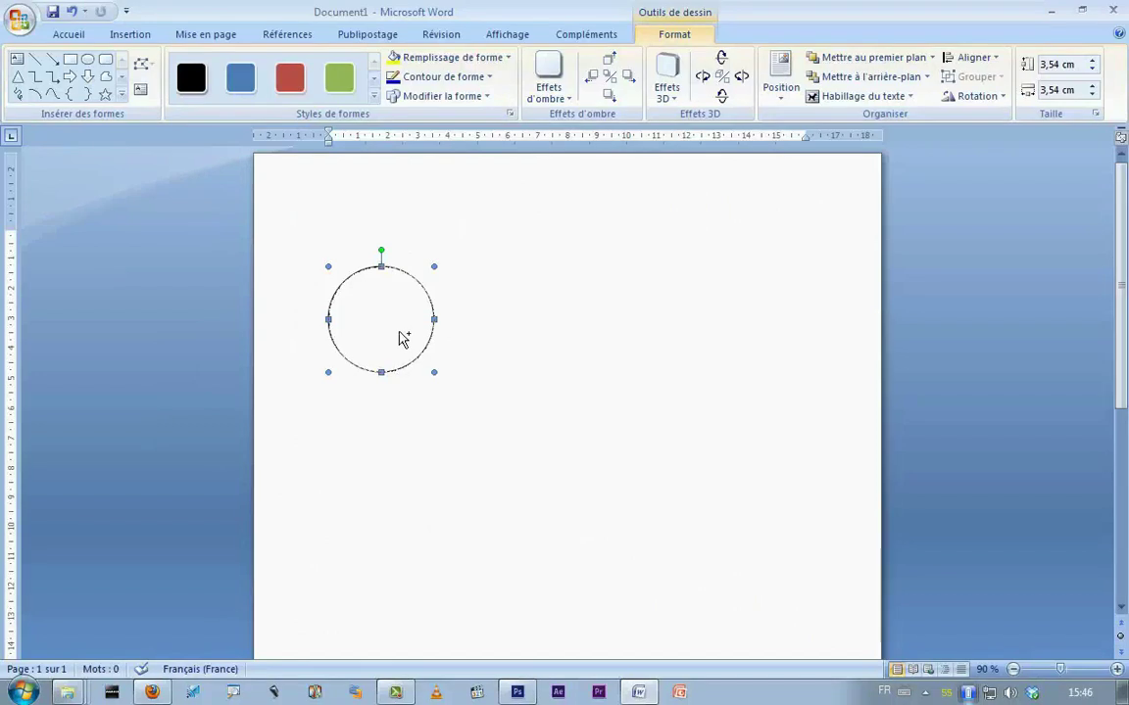
pyautogui.moveTo(397, 335)
pyautogui.mouseDown()
pyautogui.moveTo(557, 355)
pyautogui.moveTo(569, 326)
pyautogui.mouseUp()
# Ctrl-drag a copy of the second circle to the right to make a third identical circle.
pyautogui.click(552, 441)
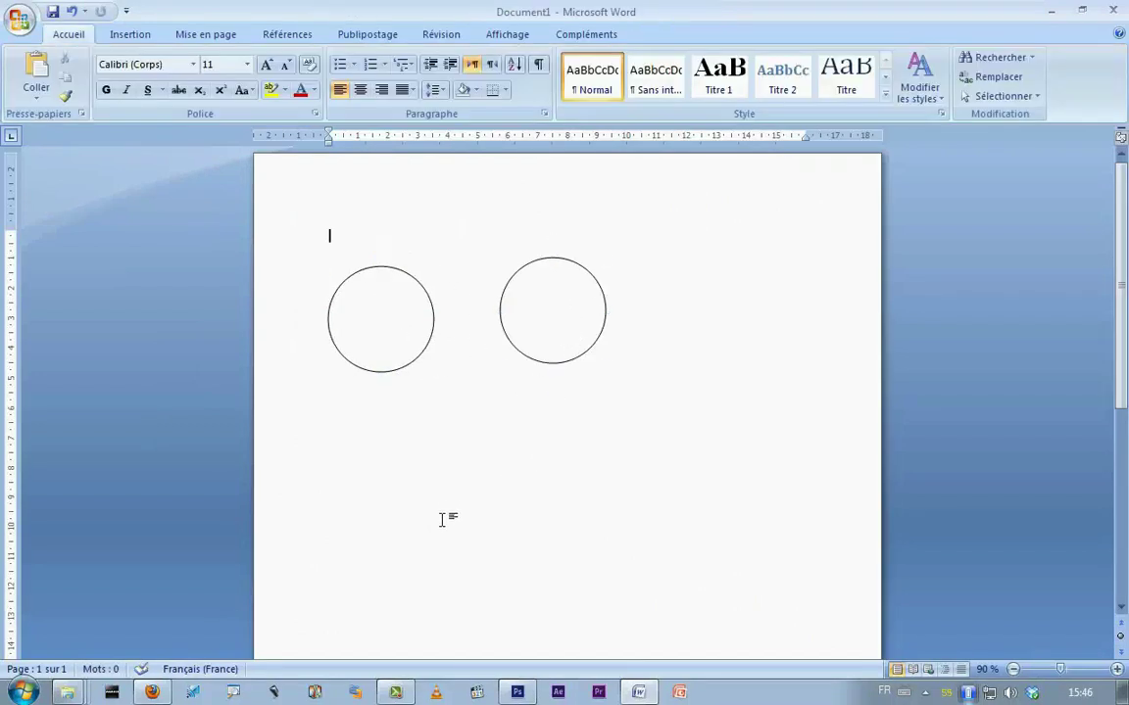
pyautogui.click(532, 324)
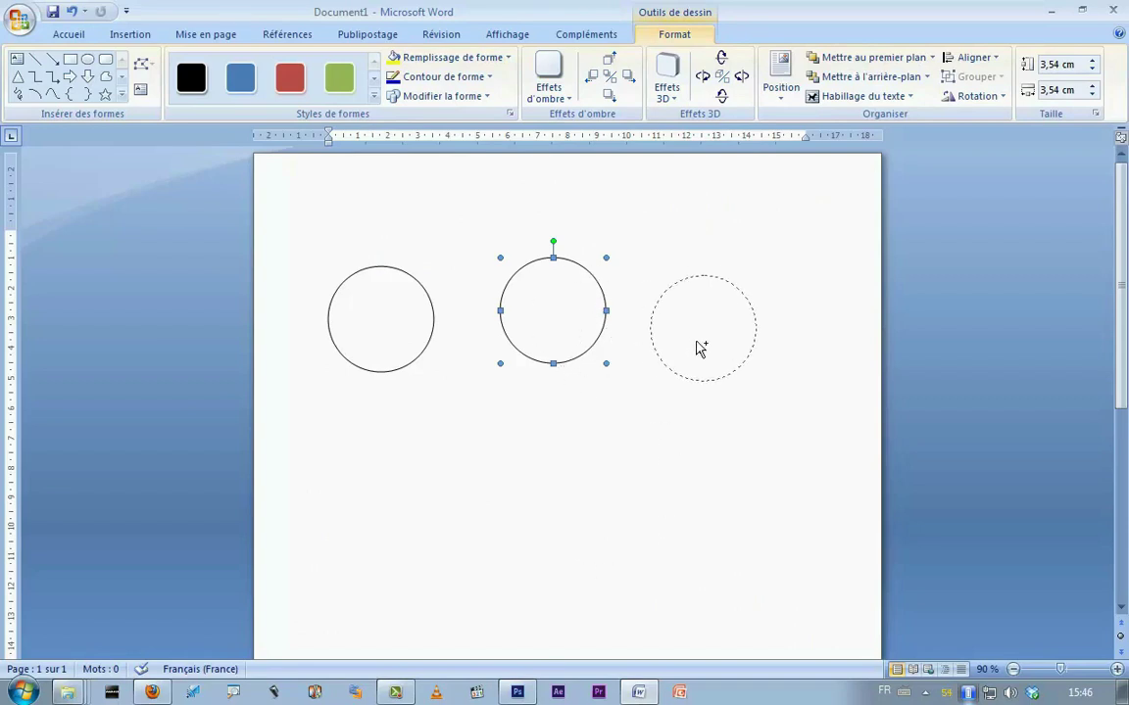
pyautogui.moveTo(549, 332); pyautogui.dragTo(707, 325)
# Shift the left, middle and right circles so they sit evenly spaced in one row.
pyautogui.click(320, 376)
pyautogui.click(363, 345)
pyautogui.click(505, 313)
pyautogui.click(725, 320)
pyautogui.click(359, 350)
pyautogui.click(540, 323)
pyautogui.moveTo(384, 324); pyautogui.dragTo(411, 303)
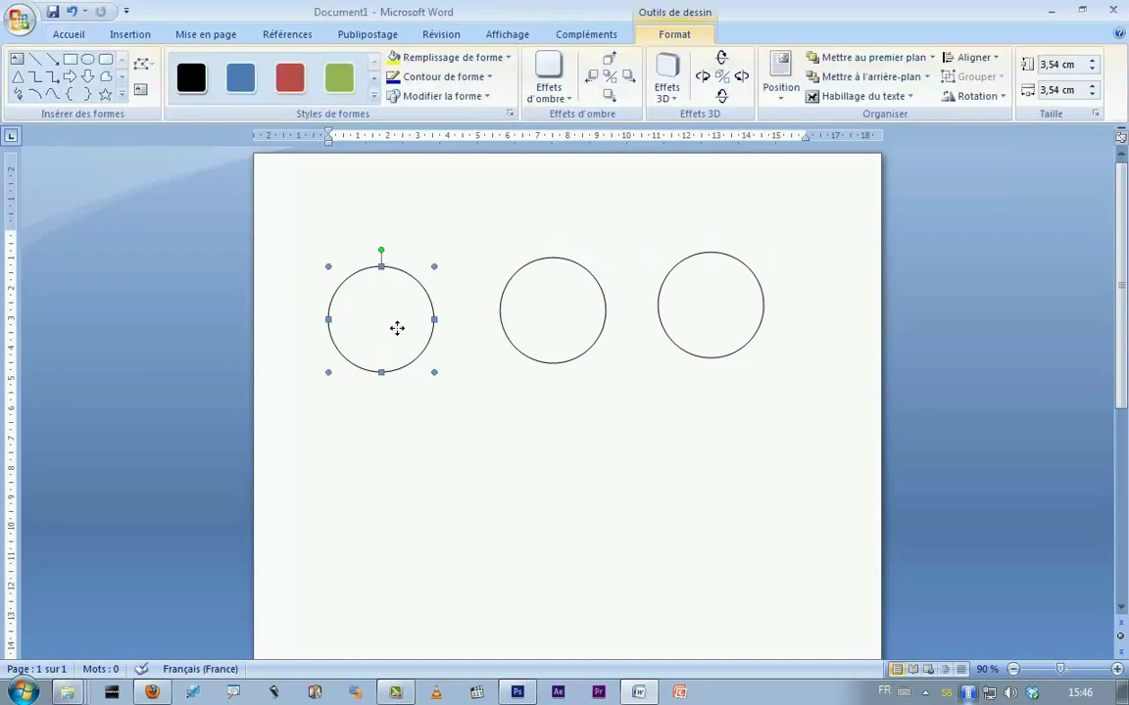
pyautogui.click(526, 313)
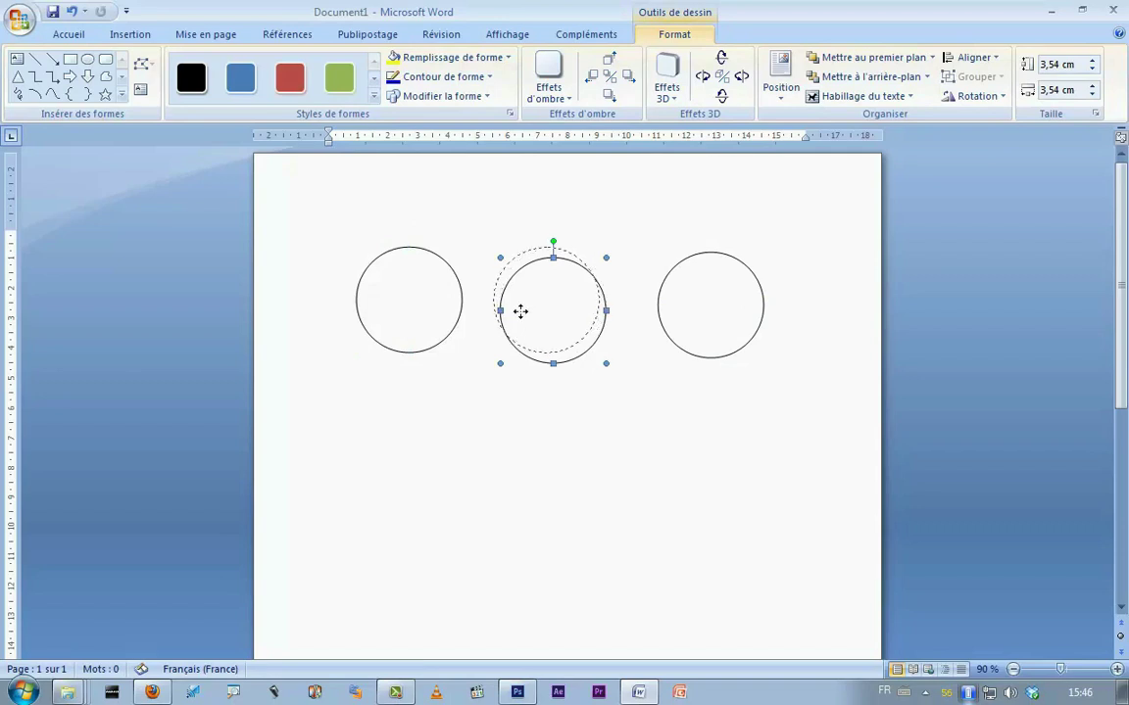
pyautogui.moveTo(526, 313); pyautogui.dragTo(520, 302)
pyautogui.click(688, 310)
pyautogui.moveTo(688, 310); pyautogui.dragTo(625, 303)
# Select each circle in turn to check the row's alignment.
pyautogui.click(649, 361)
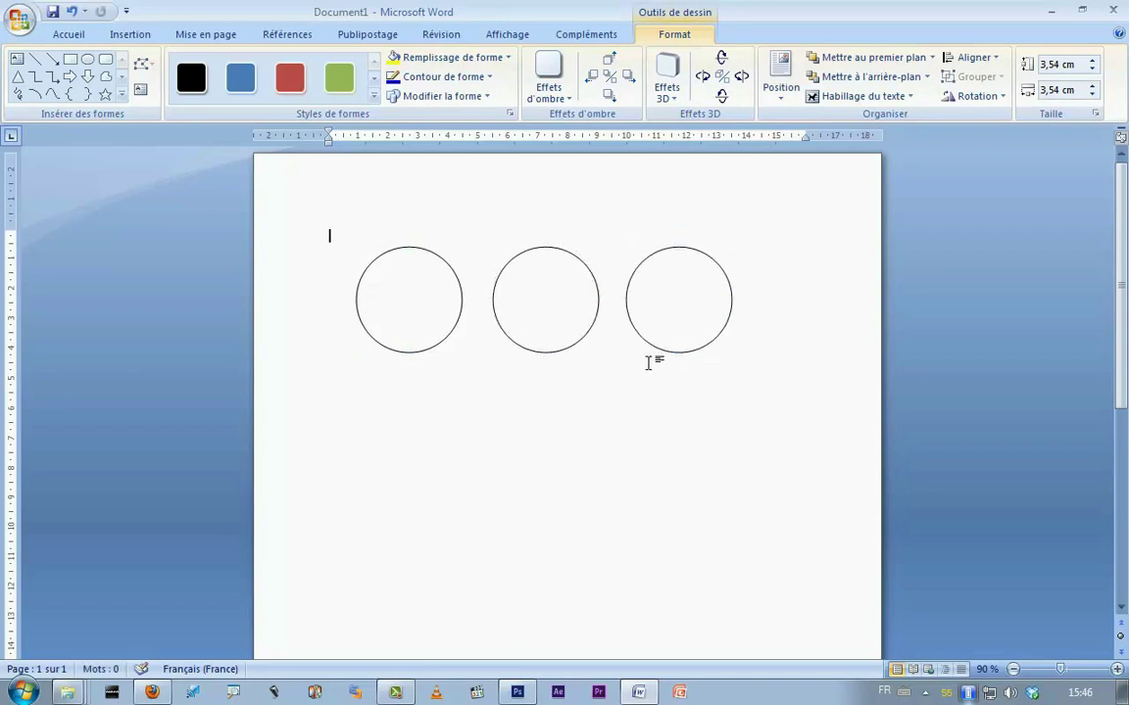
pyautogui.click(408, 303)
pyautogui.click(579, 284)
pyautogui.click(675, 330)
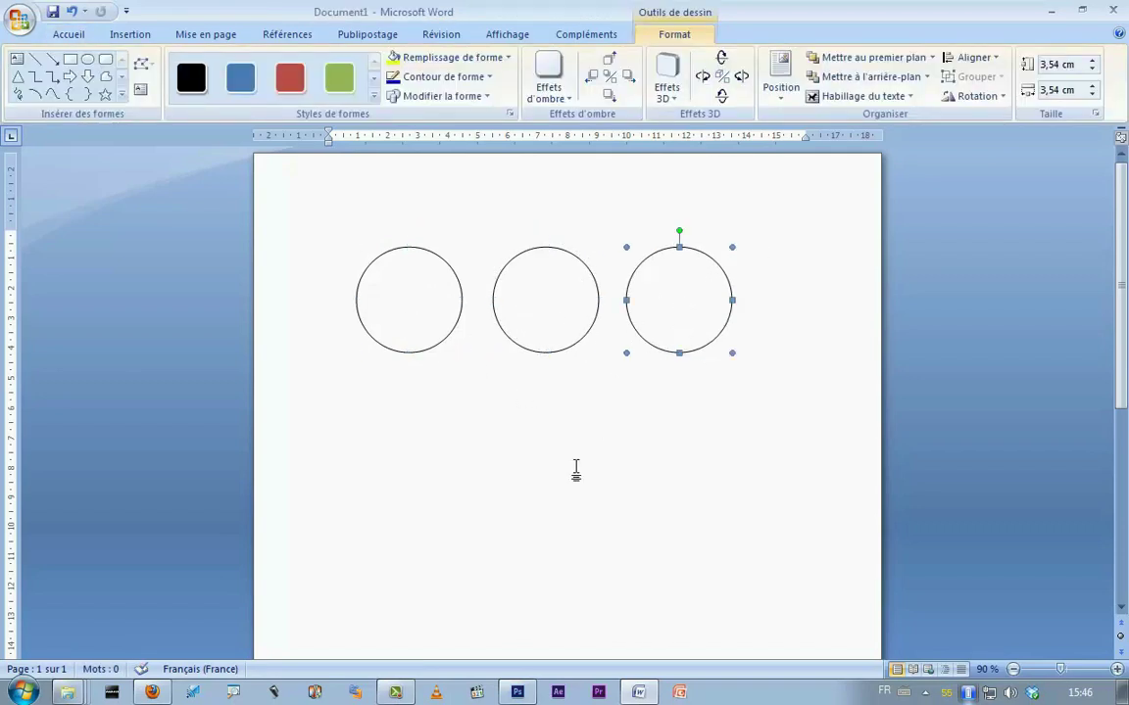
pyautogui.click(521, 469)
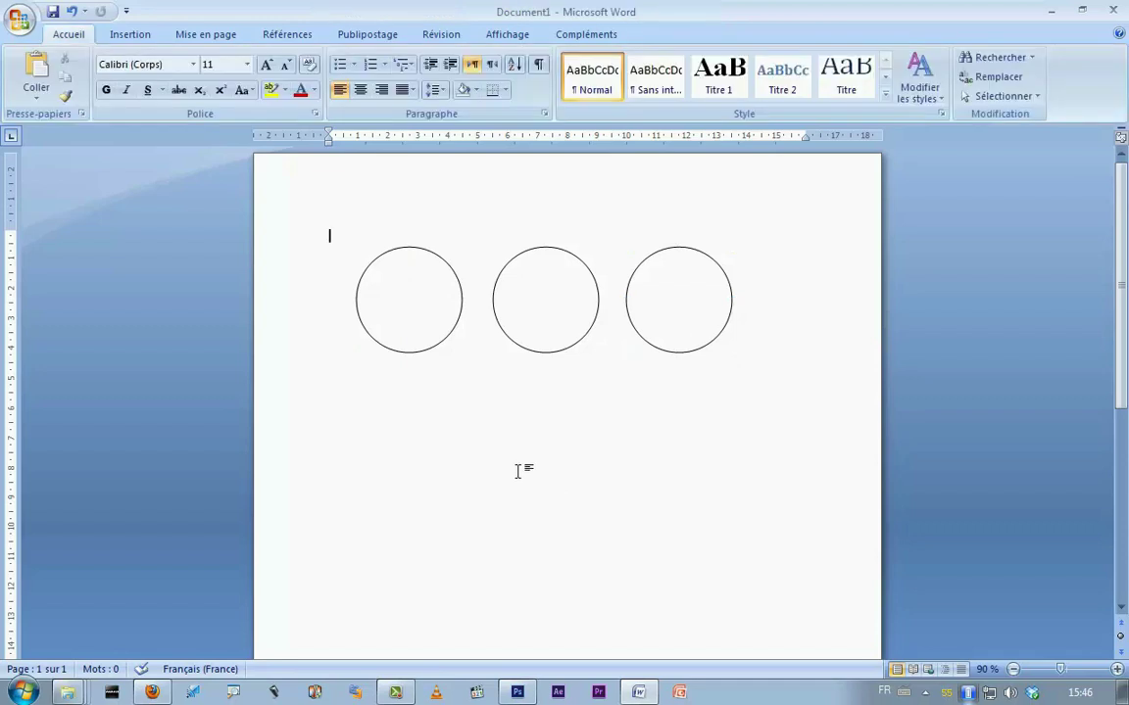
pyautogui.click(401, 332)
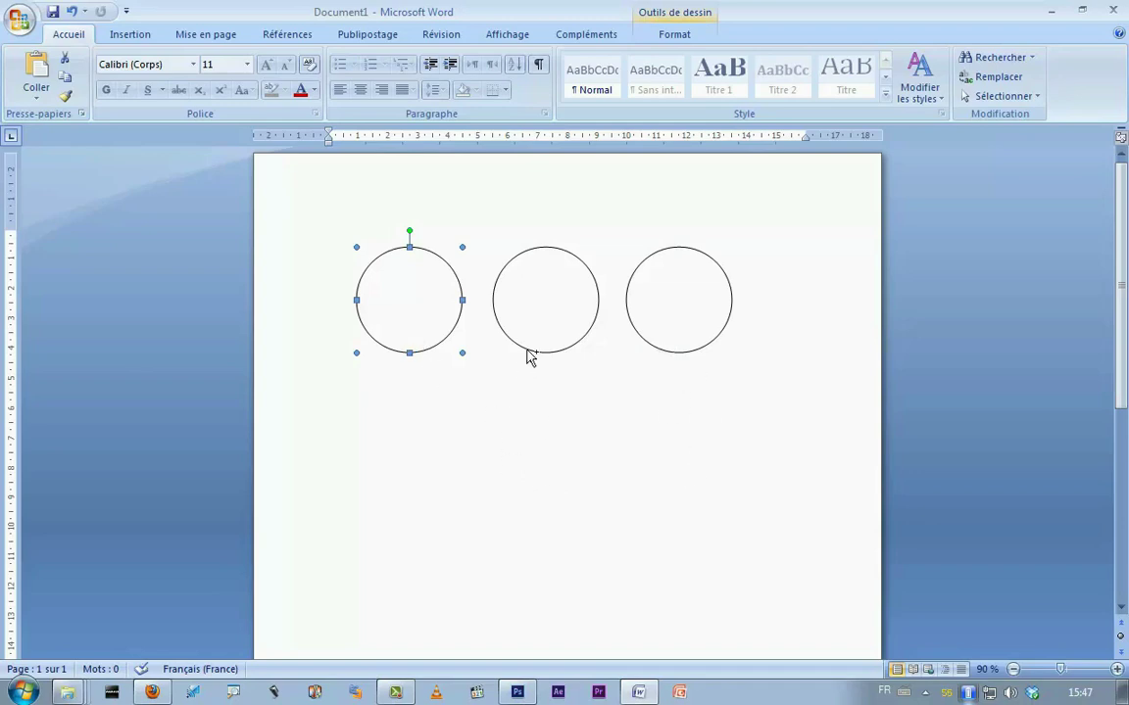
# Select only the left and right circles and Ctrl-drag them down to duplicate them.
pyautogui.keyDown('shift'); pyautogui.click(526, 314); pyautogui.keyUp('shift')
pyautogui.keyDown('shift'); pyautogui.click(701, 316); pyautogui.keyUp('shift')
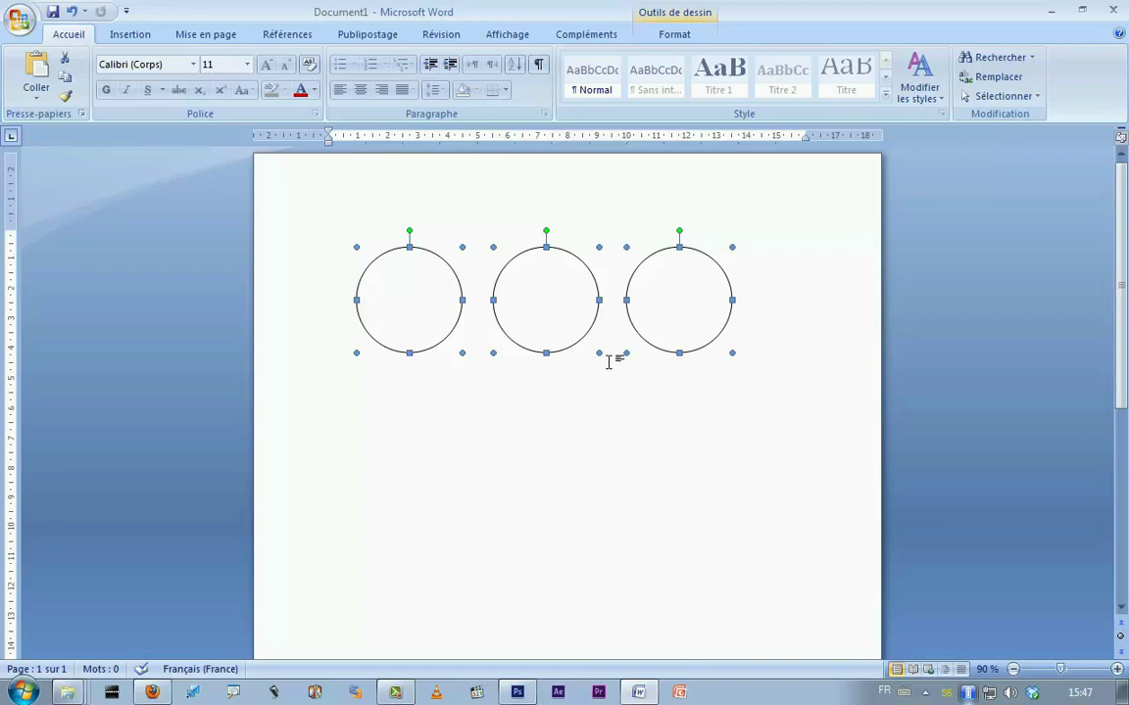
pyautogui.keyDown('ctrl'); pyautogui.click(548, 314); pyautogui.keyUp('ctrl')
pyautogui.moveTo(680, 346); pyautogui.dragTo(682, 487)
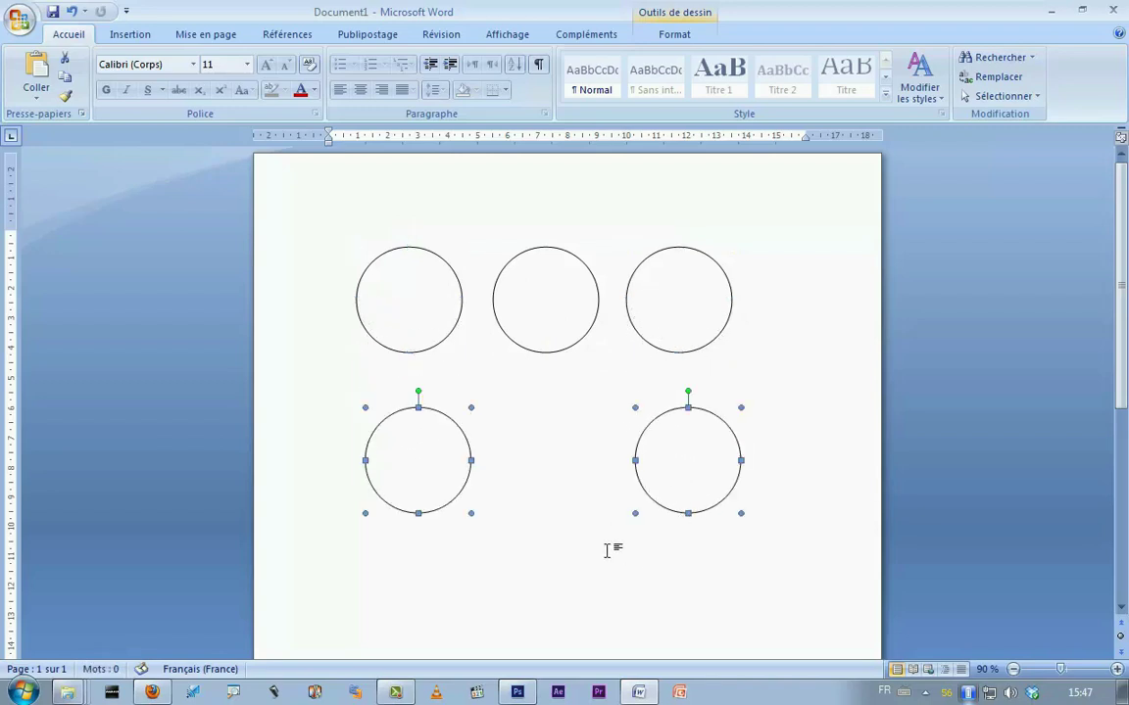
pyautogui.click(548, 495)
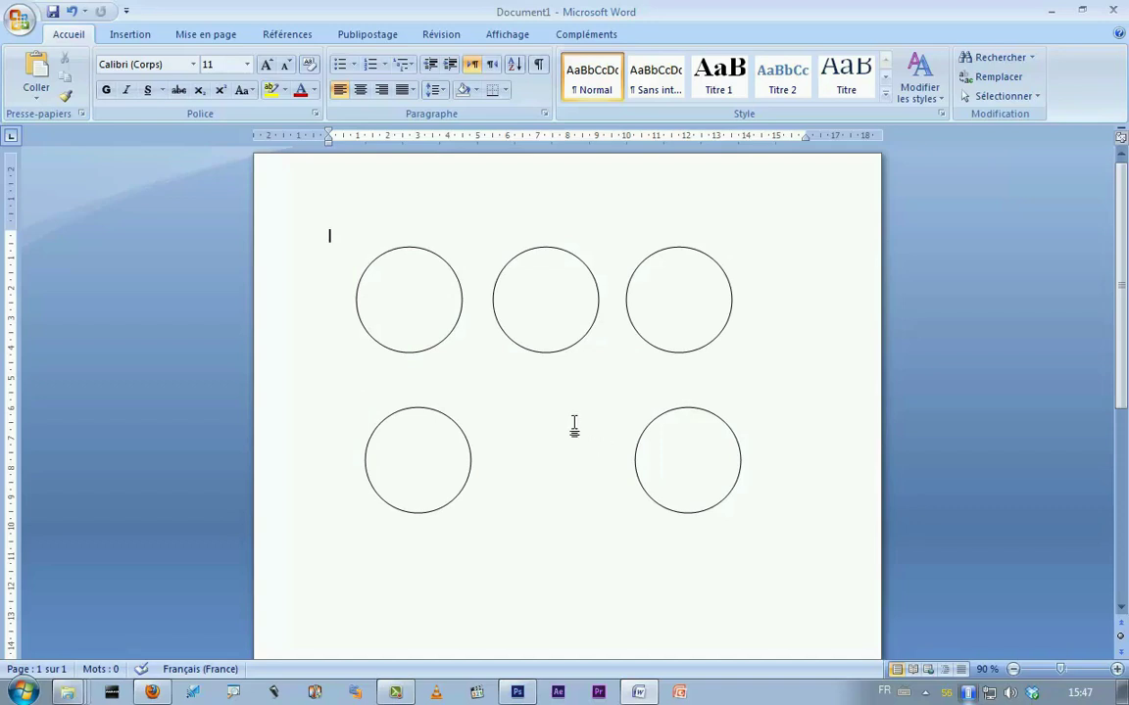
pyautogui.click(534, 315)
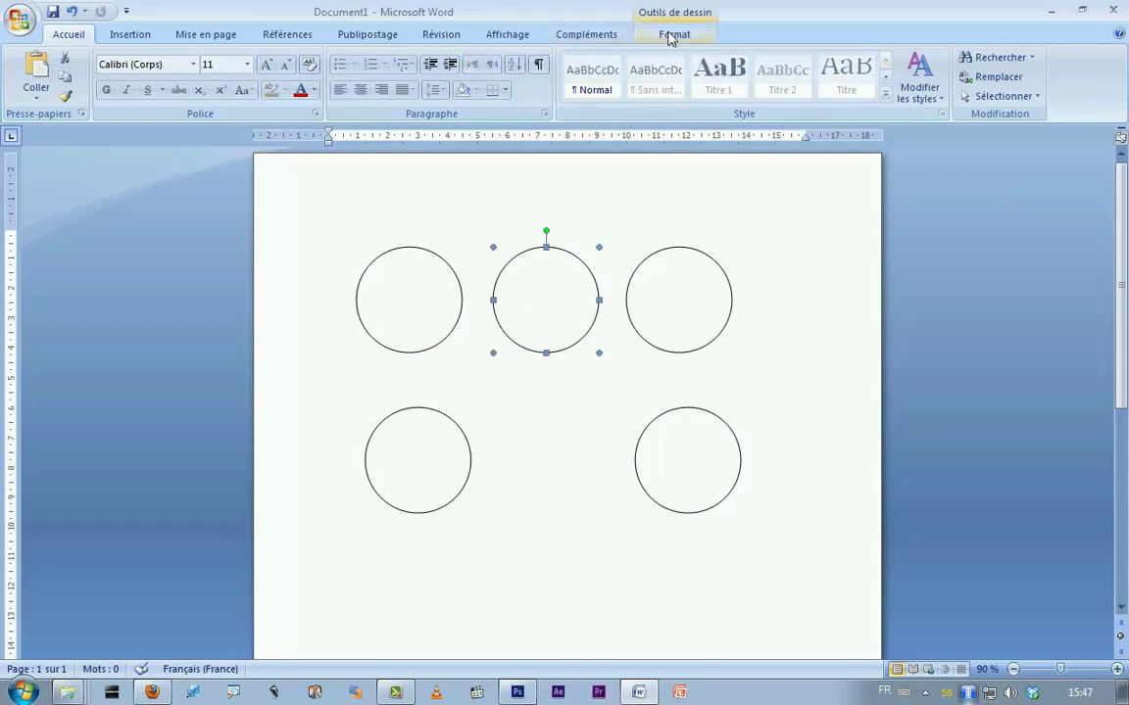
# Apply purple, orange and blue gradient shape styles to the middle, right and left circles.
pyautogui.click(671, 37)
pyautogui.click(372, 99)
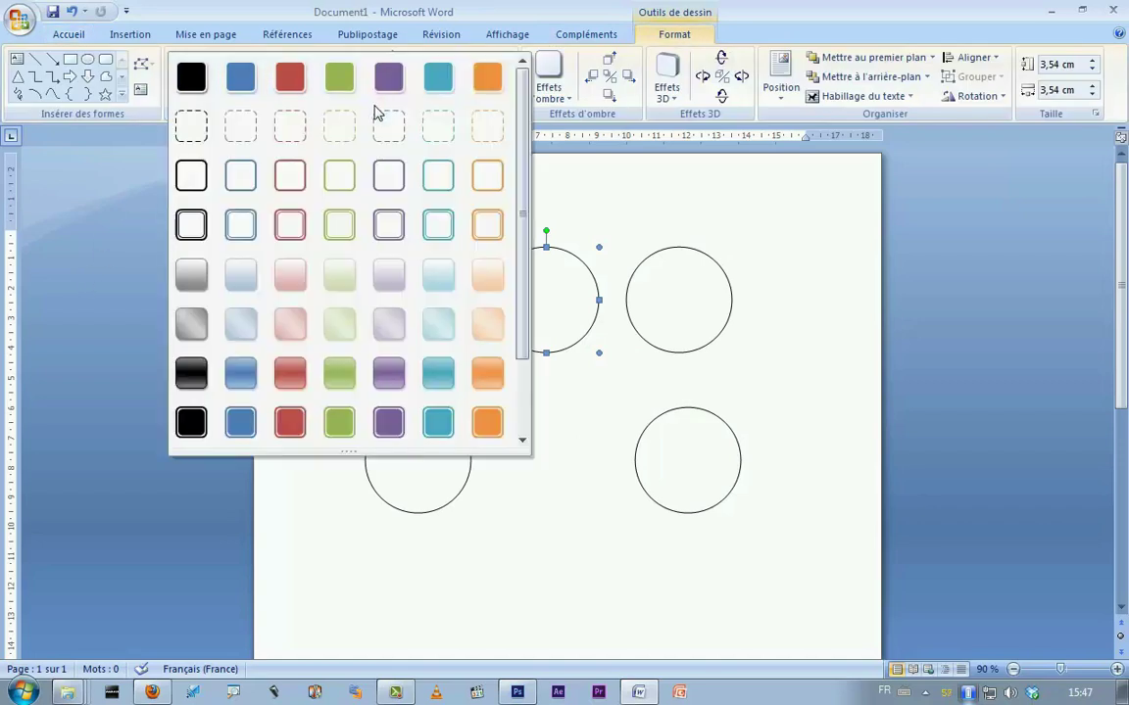
pyautogui.click(400, 284)
pyautogui.click(654, 308)
pyautogui.click(292, 86)
pyautogui.click(424, 300)
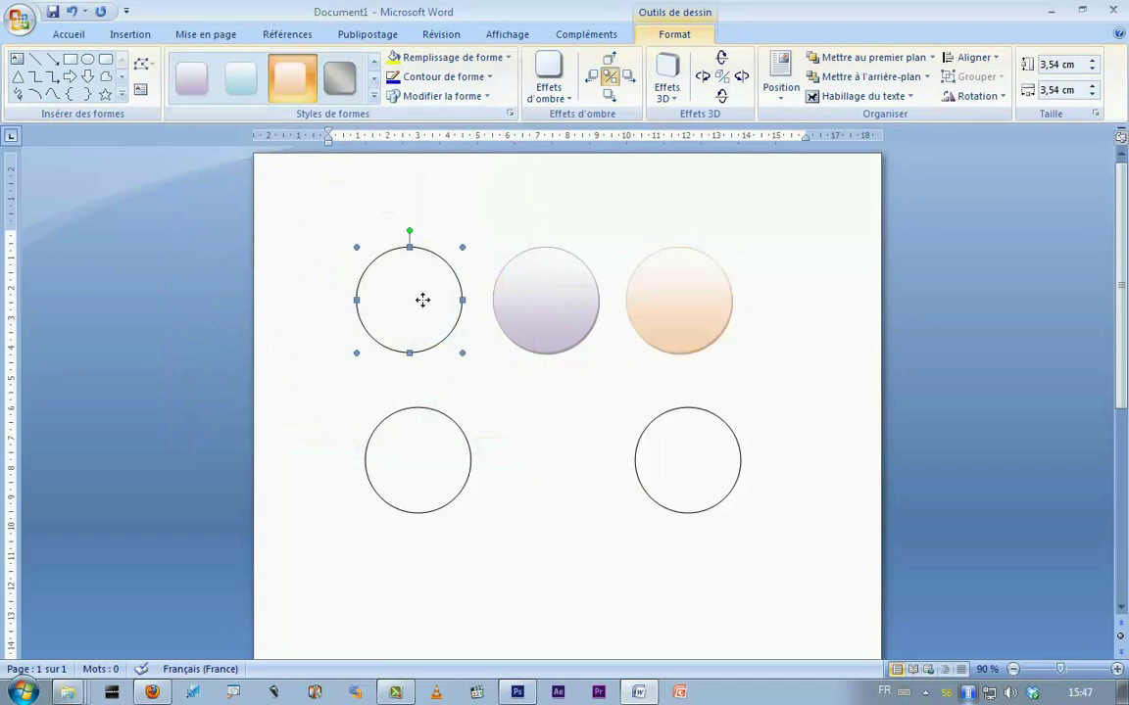
pyautogui.click(263, 93)
# Delete the bottom-left and bottom-right circle copies.
pyautogui.click(463, 460)
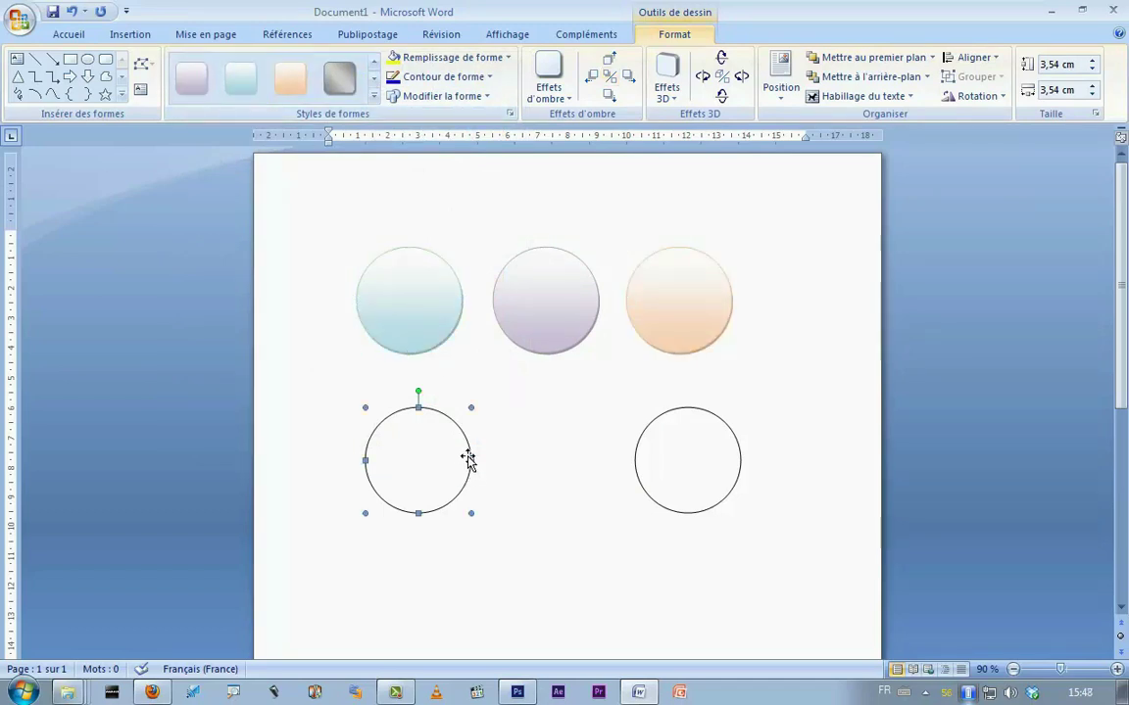
pyautogui.press('Delete')
pyautogui.click(635, 455)
pyautogui.press('Delete')
pyautogui.doubleClick(428, 314)
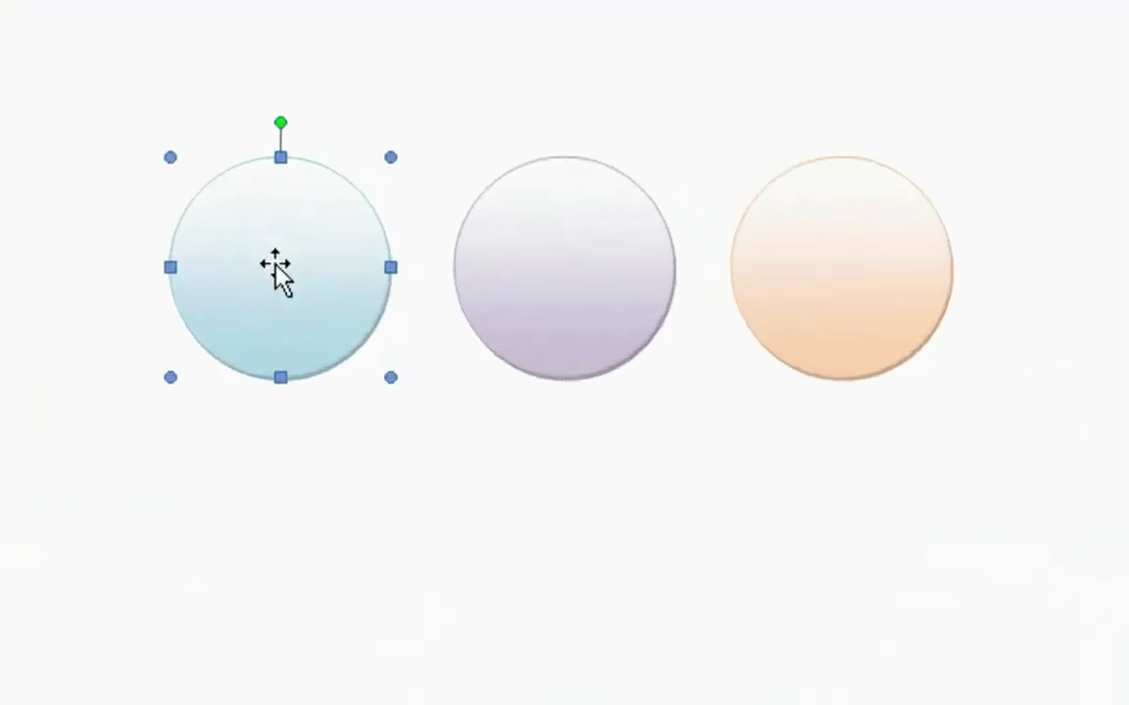
# Add text to the blue circle and type the number 1.
pyautogui.rightClick(275, 264)
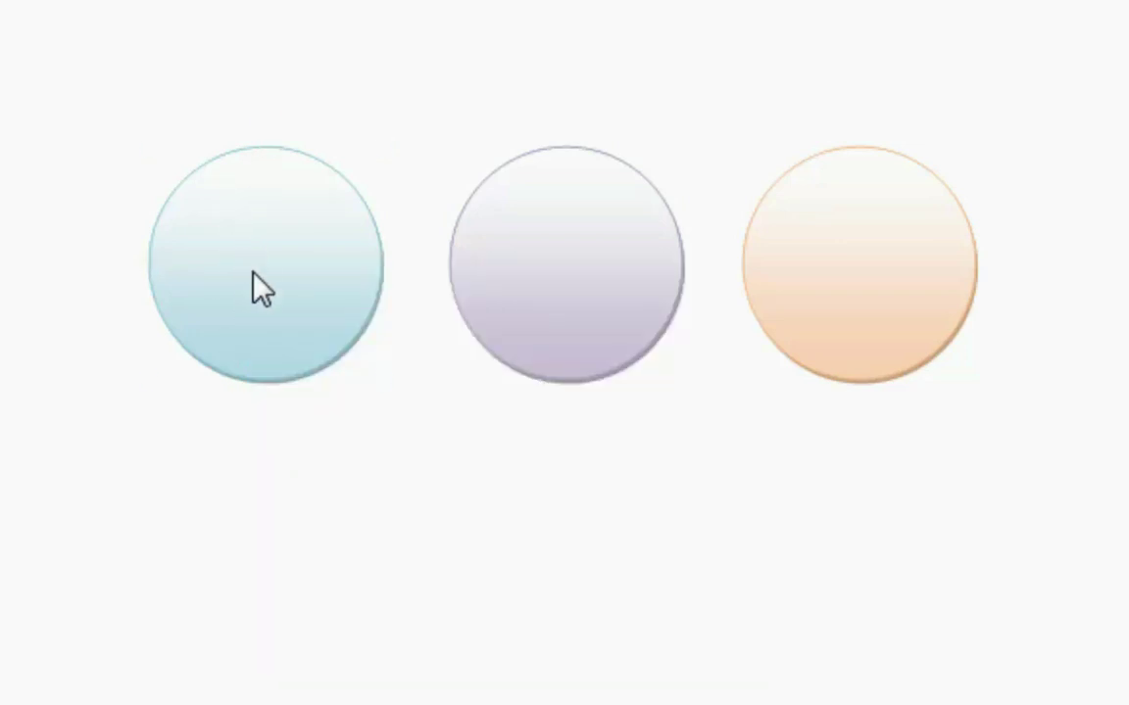
pyautogui.click(253, 272)
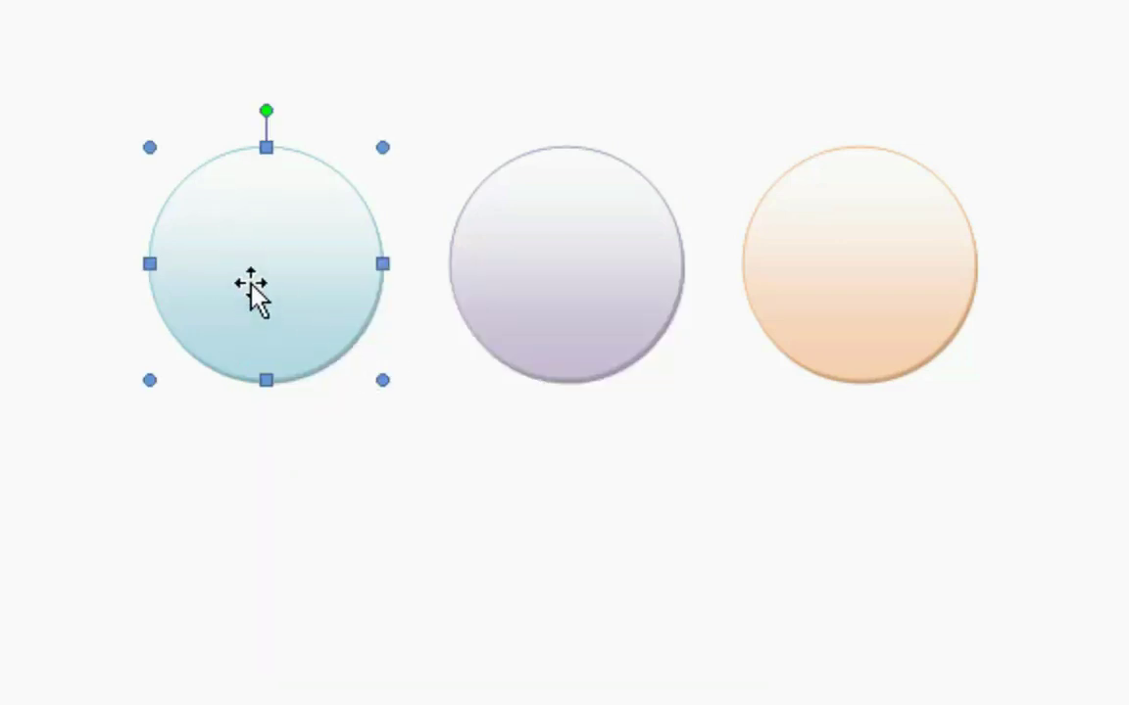
pyautogui.rightClick(253, 284)
pyautogui.click(489, 449)
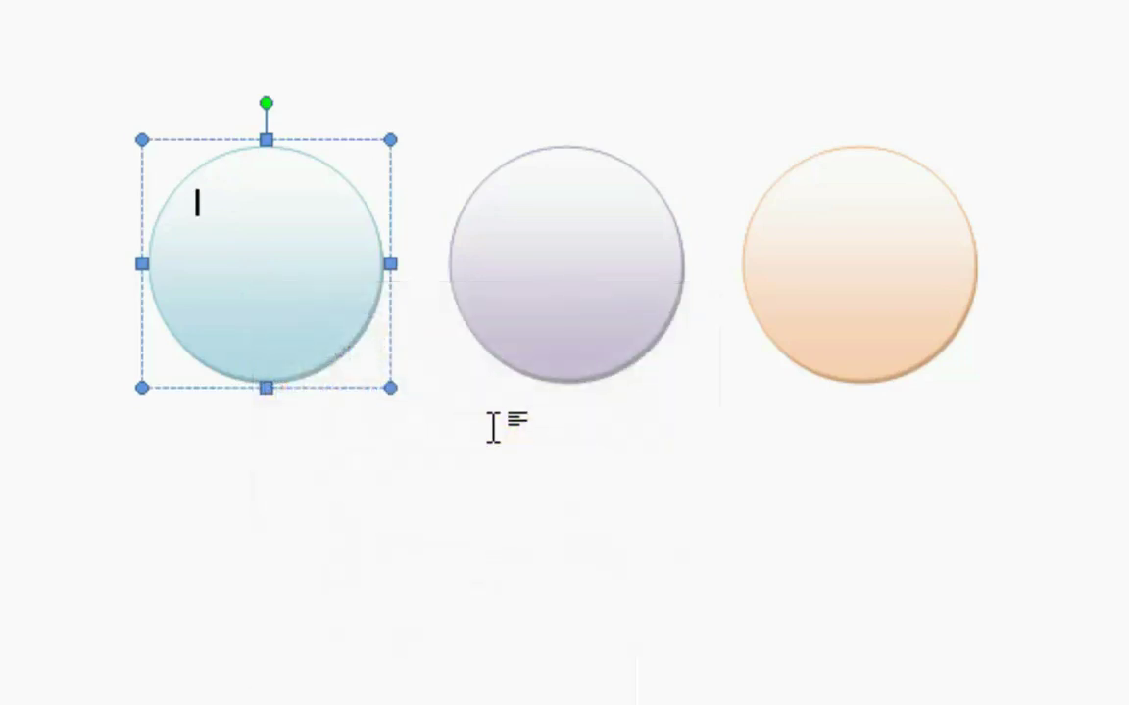
pyautogui.write('1')
# Add text to the purple circle, removing a stray 'é' typed there.
pyautogui.click(562, 259)
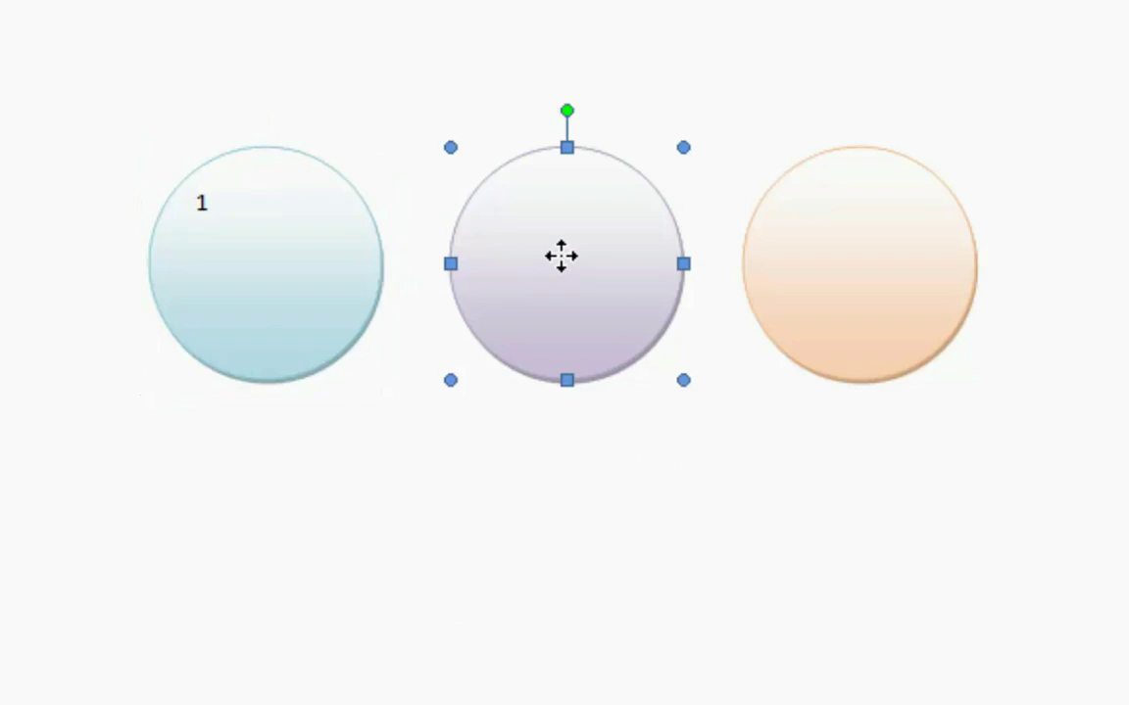
pyautogui.rightClick(562, 258)
pyautogui.click(777, 431)
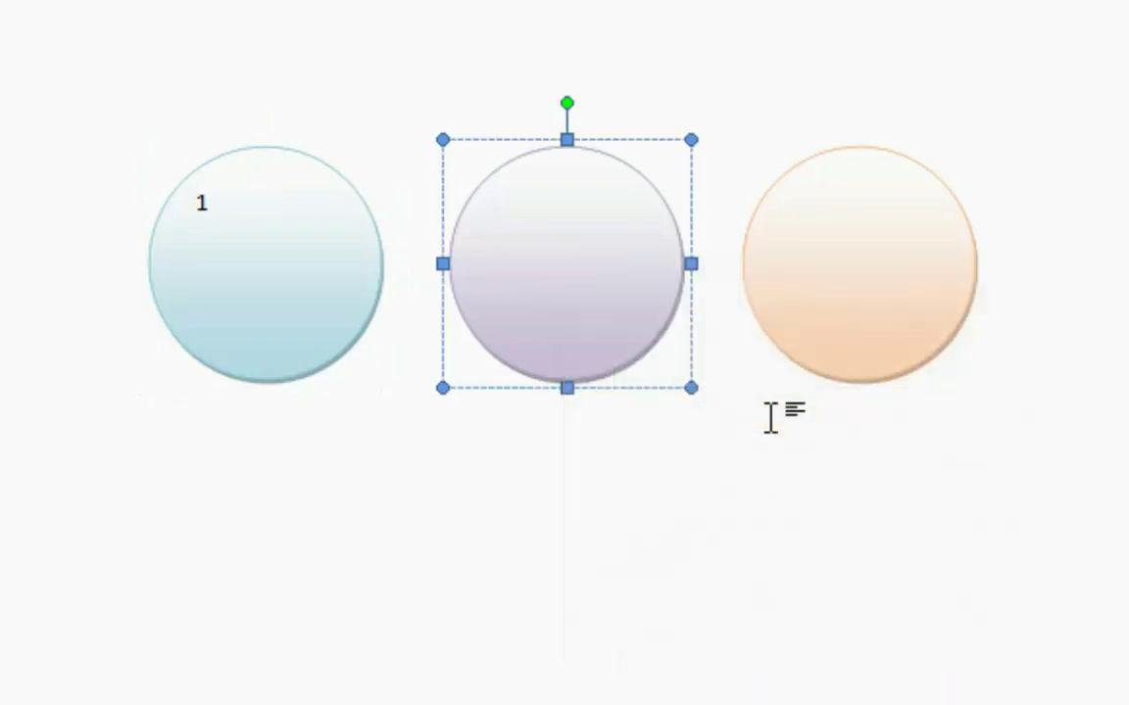
pyautogui.write('é')
pyautogui.press('BackSpace')
# Add text to the orange circle and type the number 3.
pyautogui.click(769, 176)
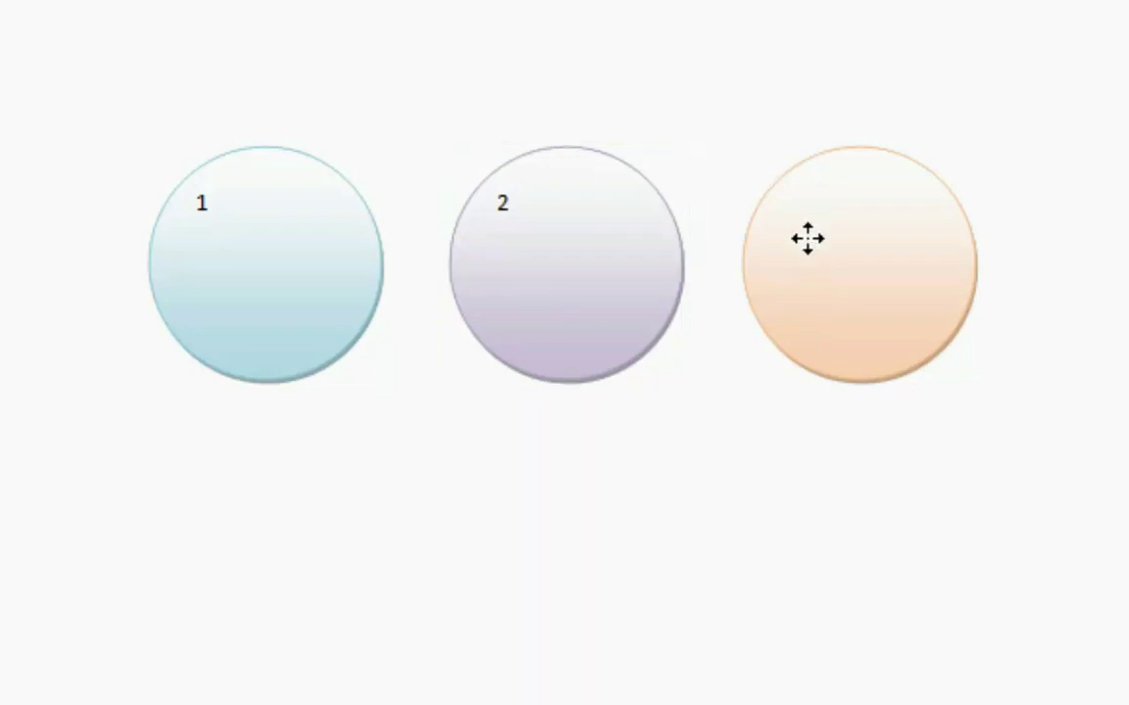
pyautogui.rightClick(808, 242)
pyautogui.click(928, 395)
pyautogui.write('3')
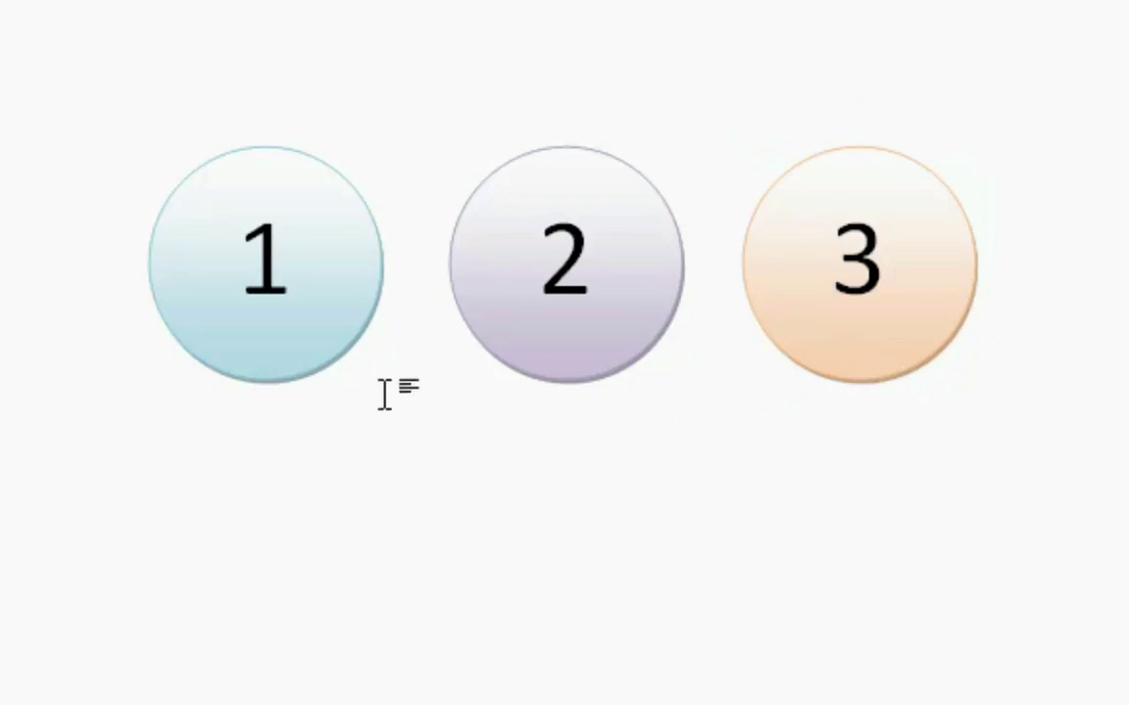
# Move circle 1 down-right, overlap circle 2 onto it, then circle 3 onto circle 2.
pyautogui.moveTo(284, 362); pyautogui.dragTo(320, 595)
pyautogui.moveTo(560, 360); pyautogui.dragTo(435, 548)
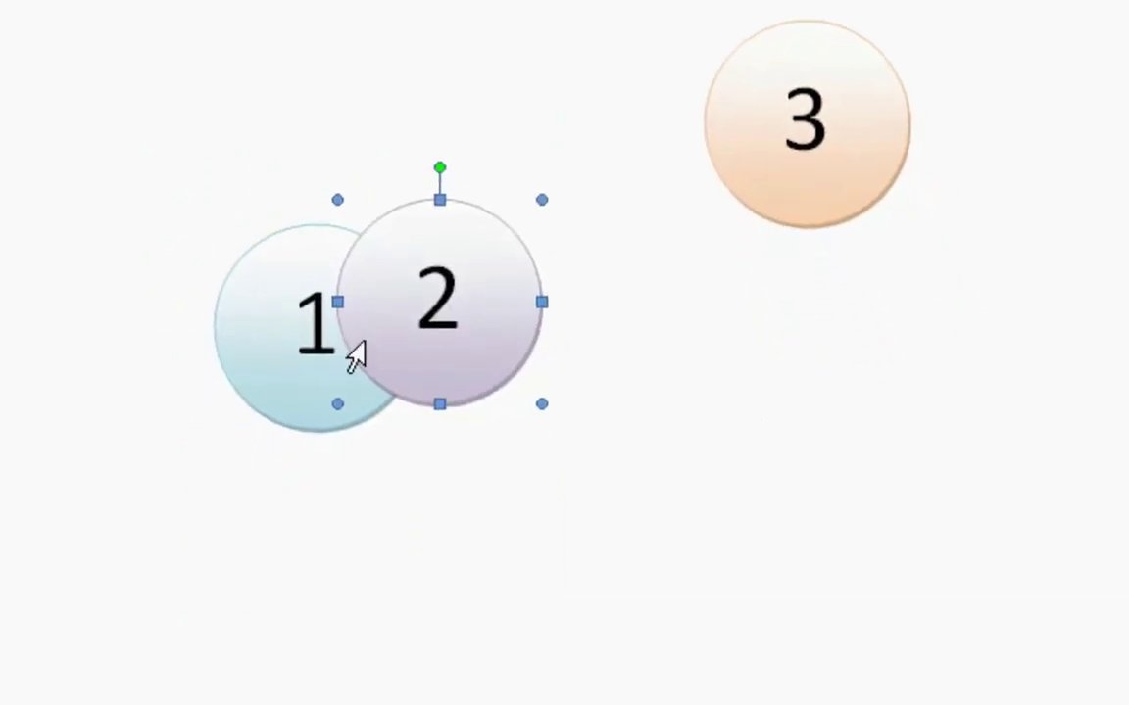
pyautogui.doubleClick(373, 371)
pyautogui.moveTo(441, 407); pyautogui.dragTo(429, 407)
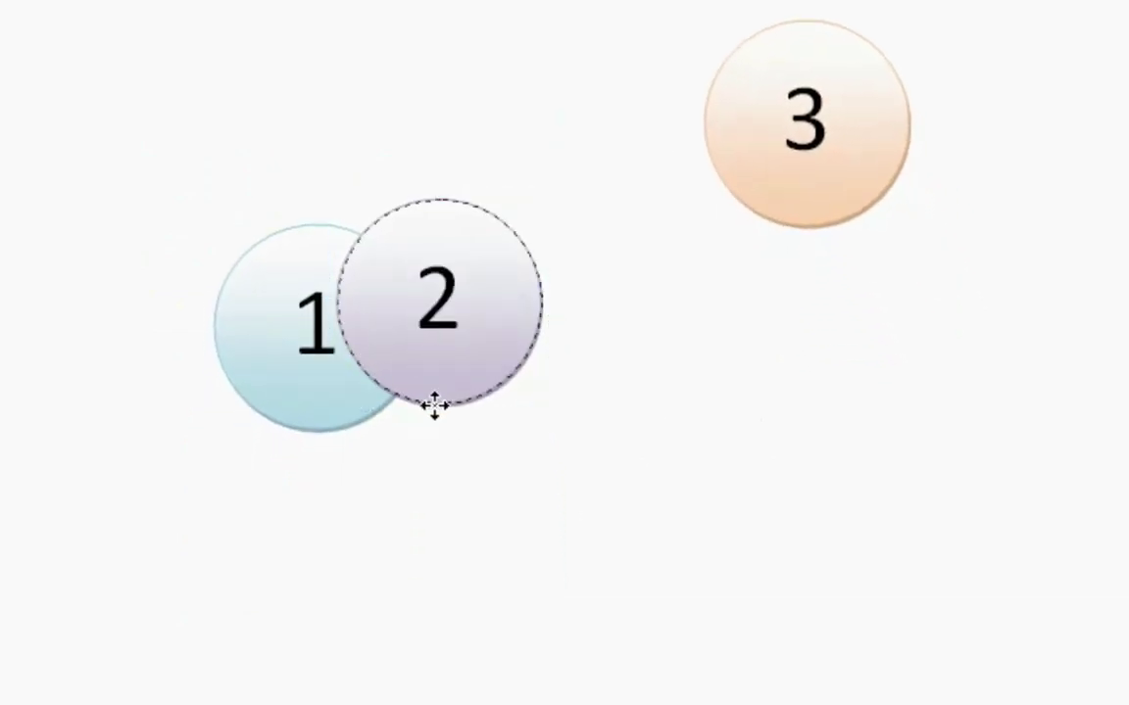
pyautogui.moveTo(778, 227); pyautogui.dragTo(519, 377)
pyautogui.click(675, 537)
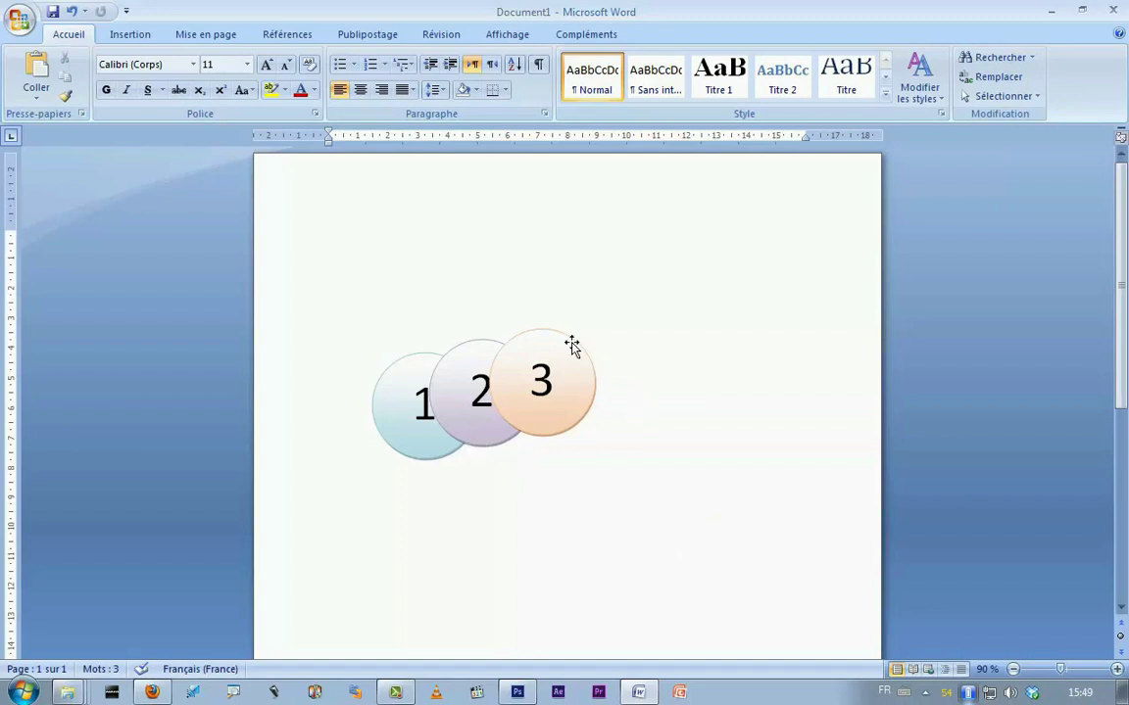
pyautogui.click(487, 449)
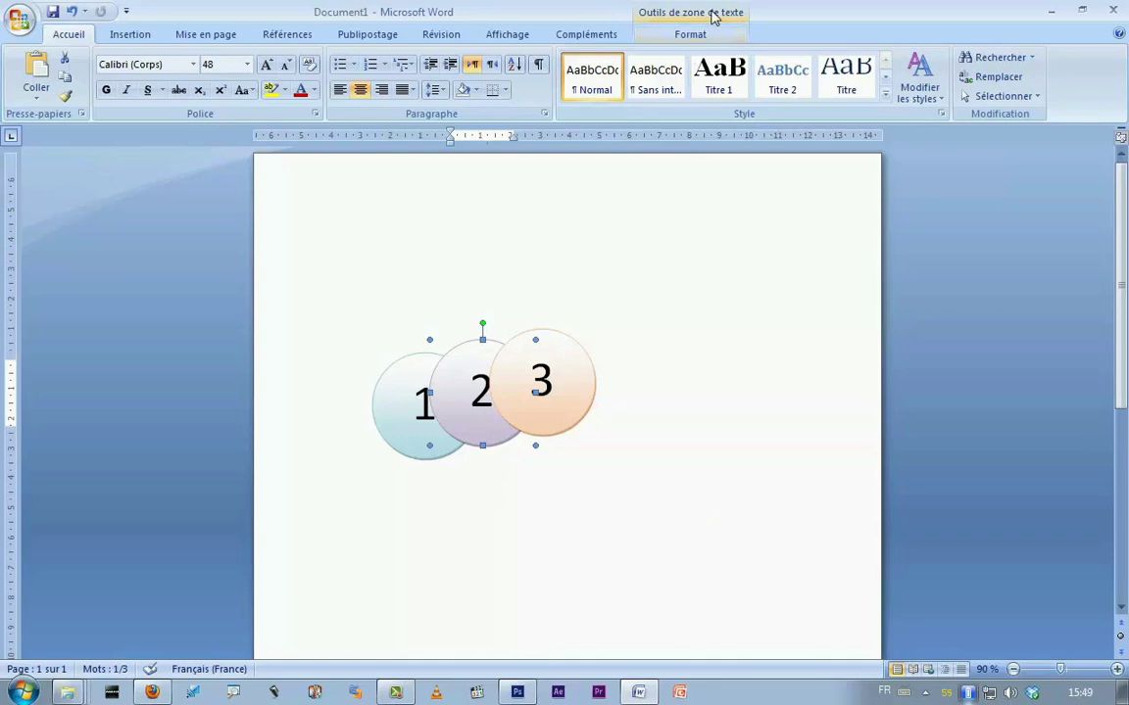
pyautogui.click(707, 36)
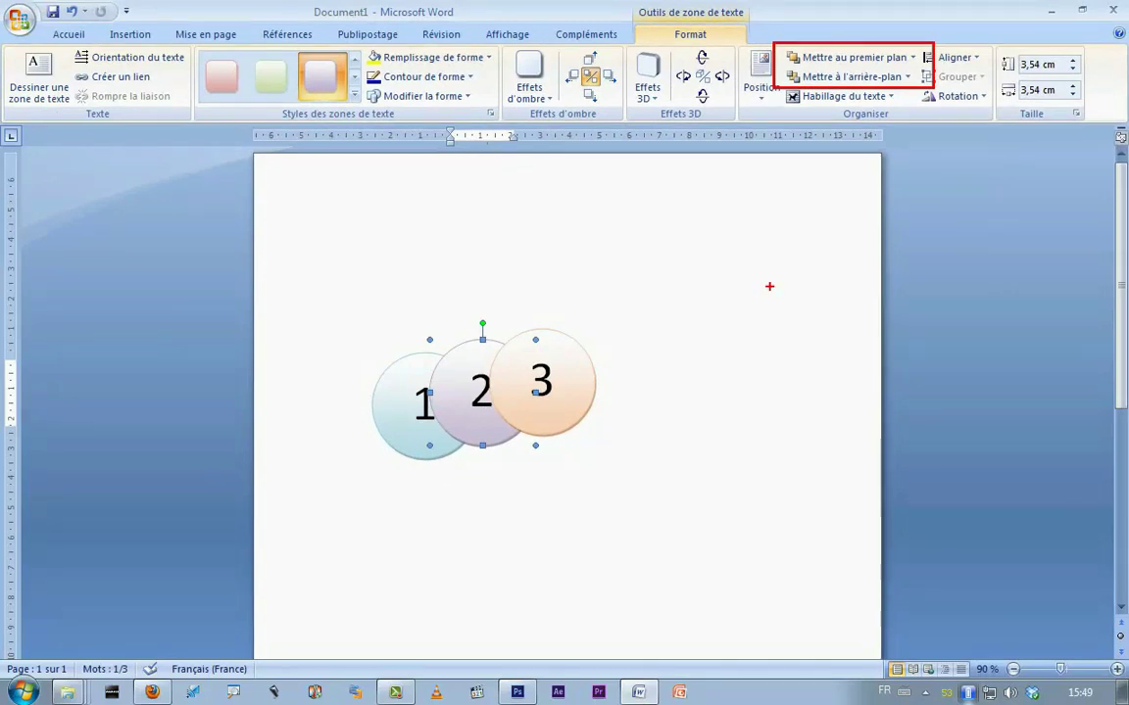
pyautogui.moveTo(387, 360)
pyautogui.mouseDown()
pyautogui.moveTo(352, 396)
pyautogui.moveTo(371, 345)
pyautogui.moveTo(460, 266)
pyautogui.moveTo(571, 354)
pyautogui.mouseUp()
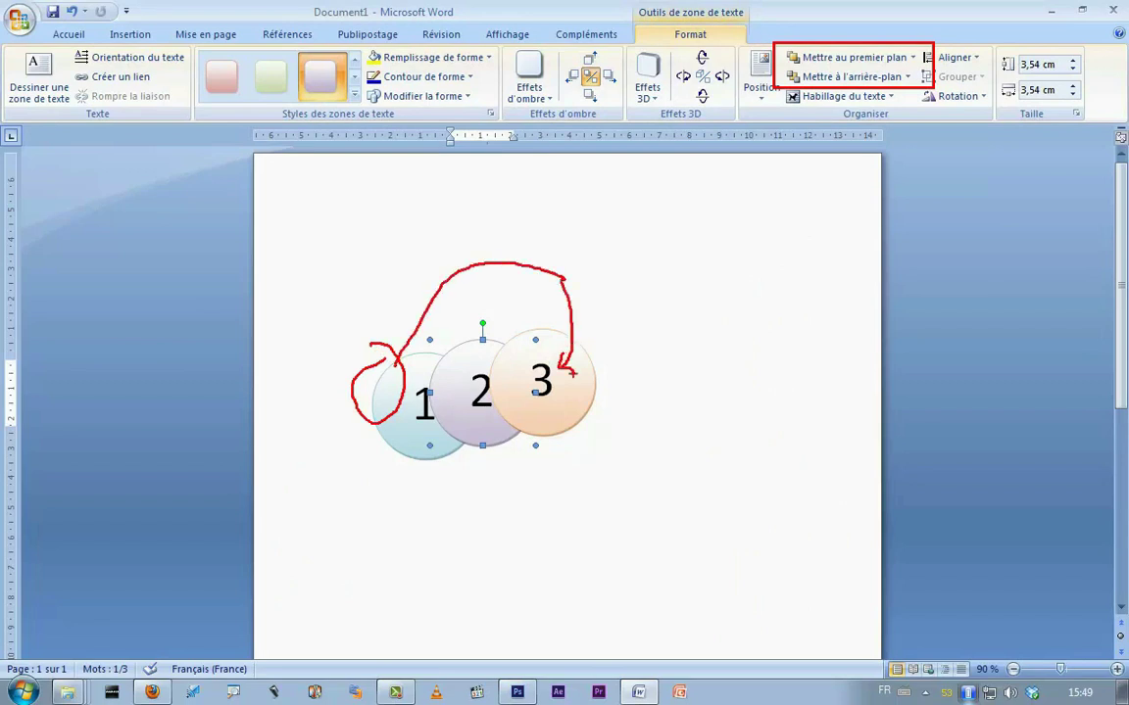
pyautogui.press('Escape')
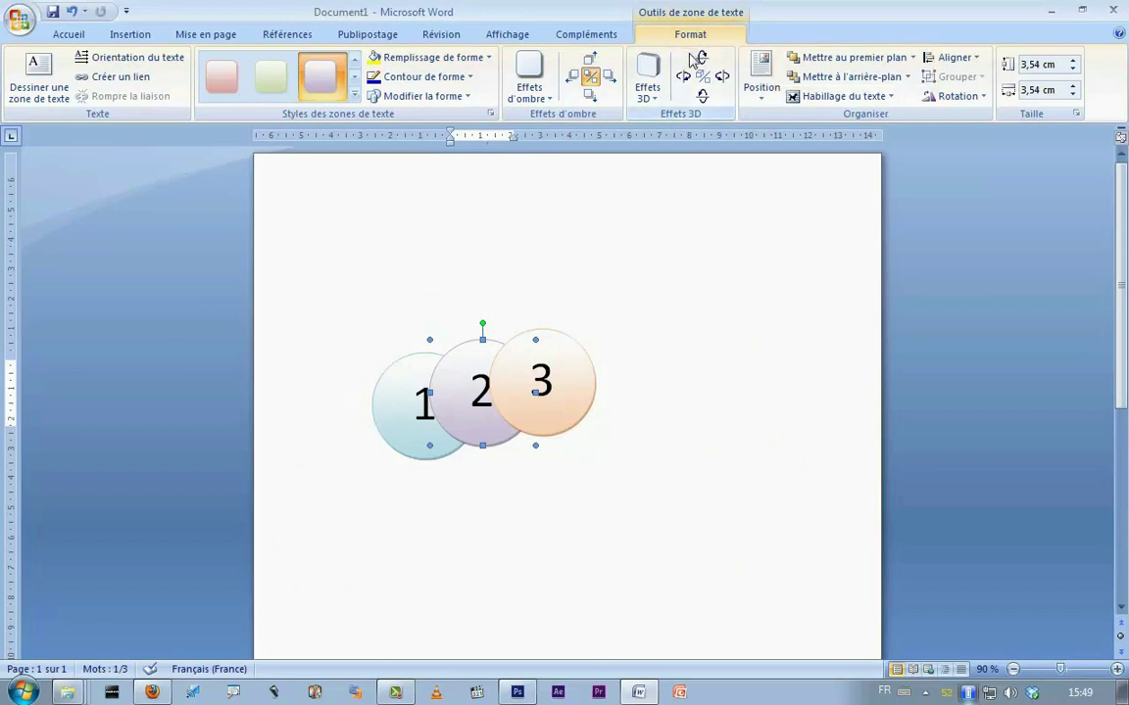
pyautogui.moveTo(538, 323)
pyautogui.mouseDown()
pyautogui.moveTo(474, 387)
pyautogui.moveTo(549, 344)
pyautogui.moveTo(429, 340)
pyautogui.mouseUp()
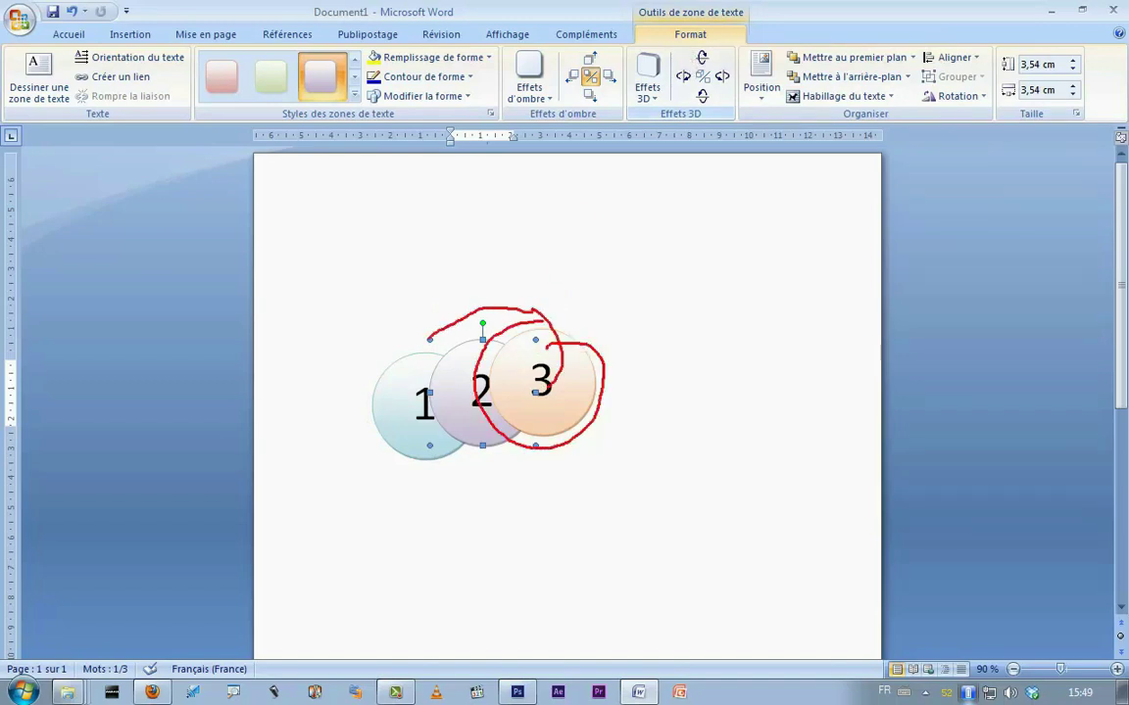
pyautogui.press('Escape')
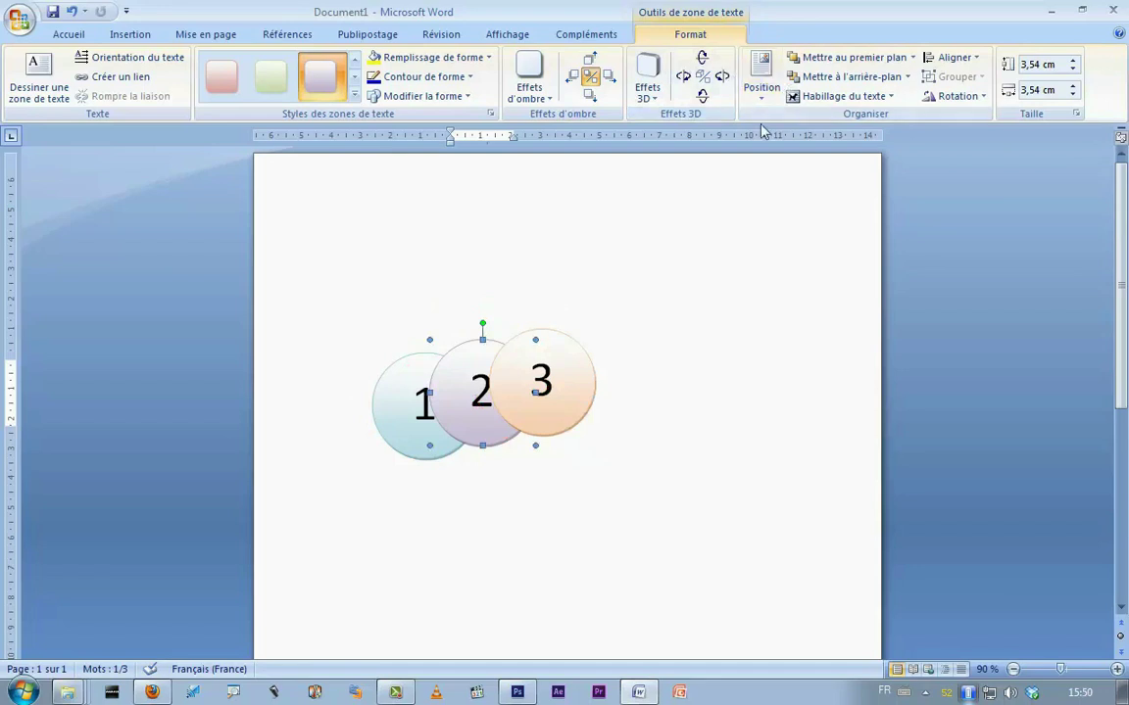
pyautogui.click(609, 399)
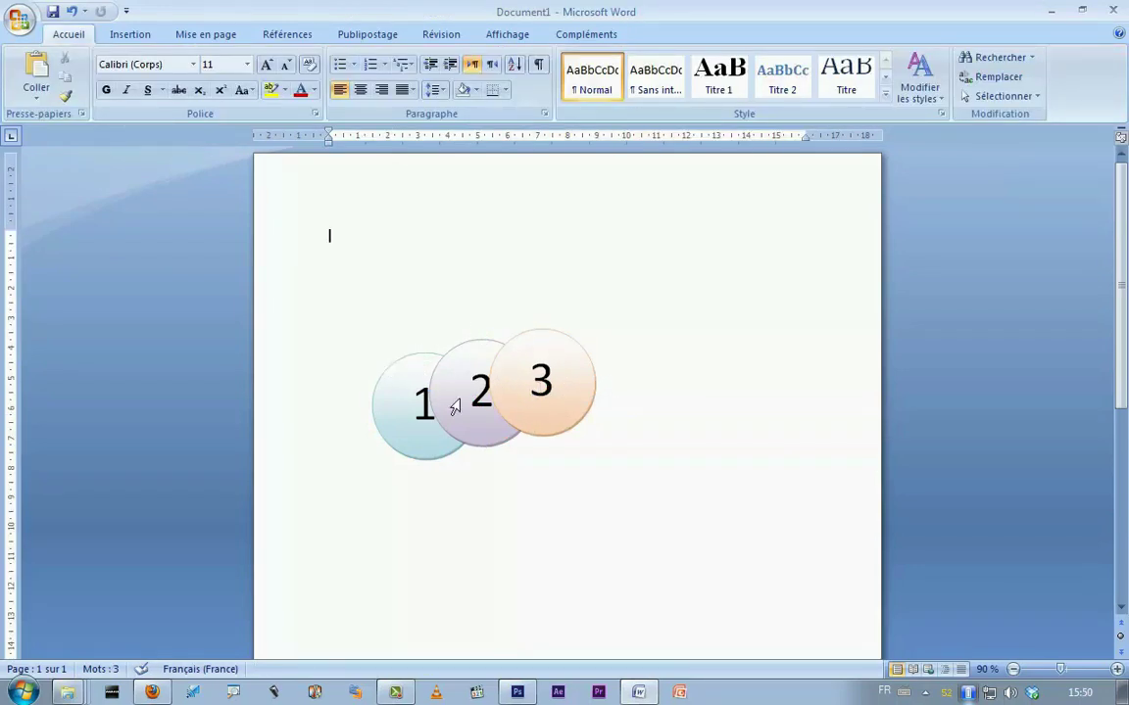
pyautogui.click(572, 407)
# Drag circle 3 down and left so it sits below circle 2.
pyautogui.click(594, 404)
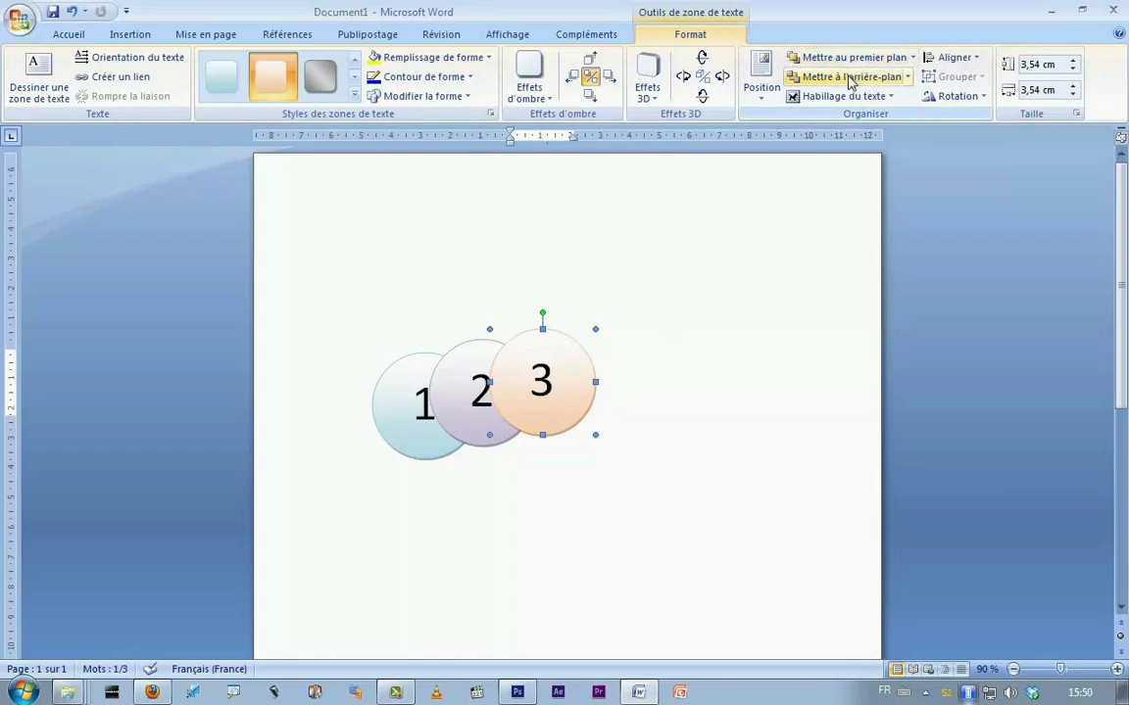
pyautogui.moveTo(555, 433); pyautogui.dragTo(494, 495)
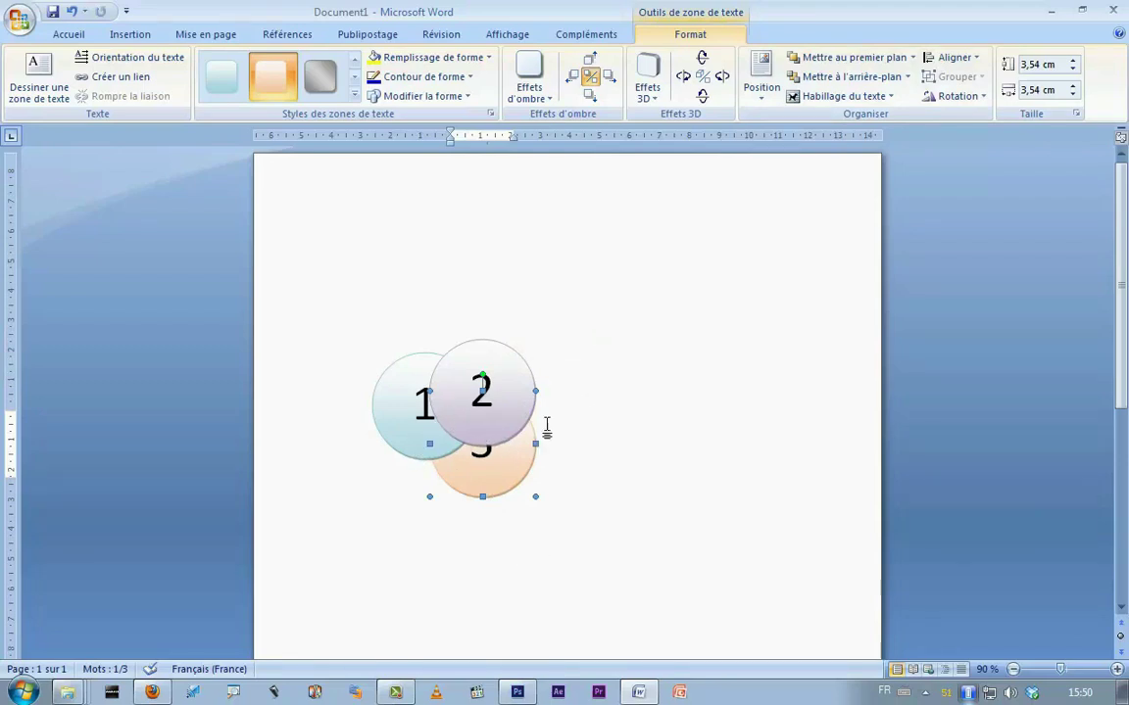
pyautogui.scroll(1, 560, 462)
pyautogui.scroll(1, 587, 466)
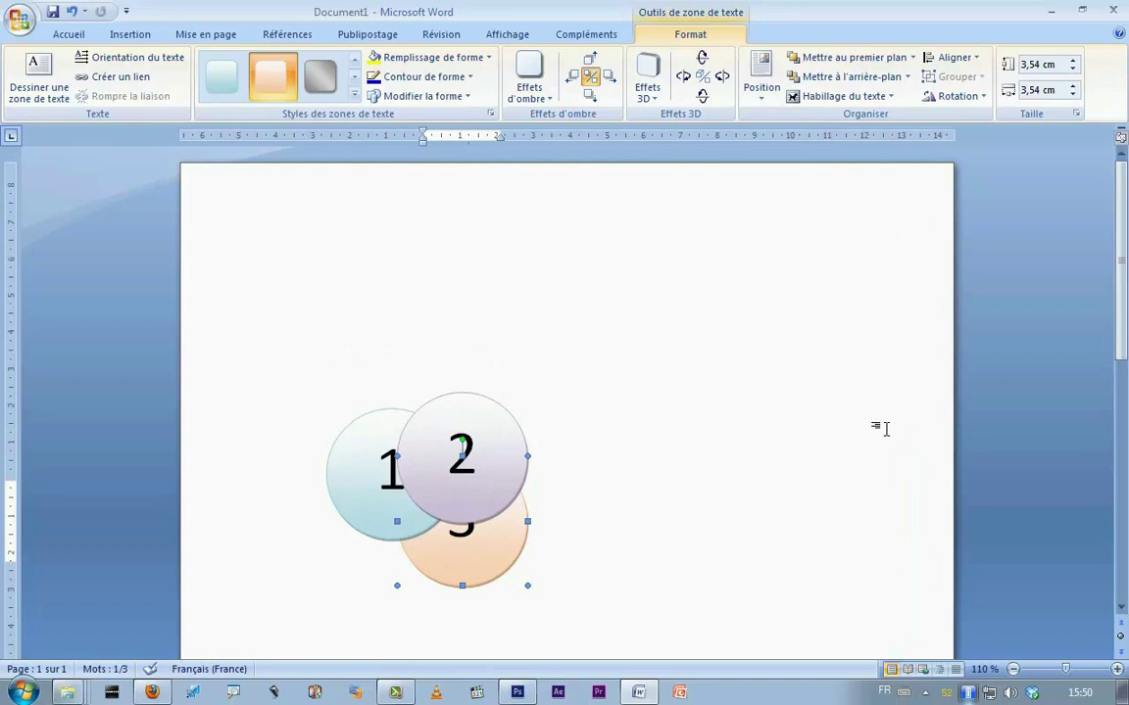
pyautogui.scroll(1, 784, 446)
pyautogui.scroll(1, 745, 452)
pyautogui.scroll(-3, 658, 452)
pyautogui.keyDown('ctrl'); pyautogui.scroll(2, 658, 452); pyautogui.keyUp('ctrl')
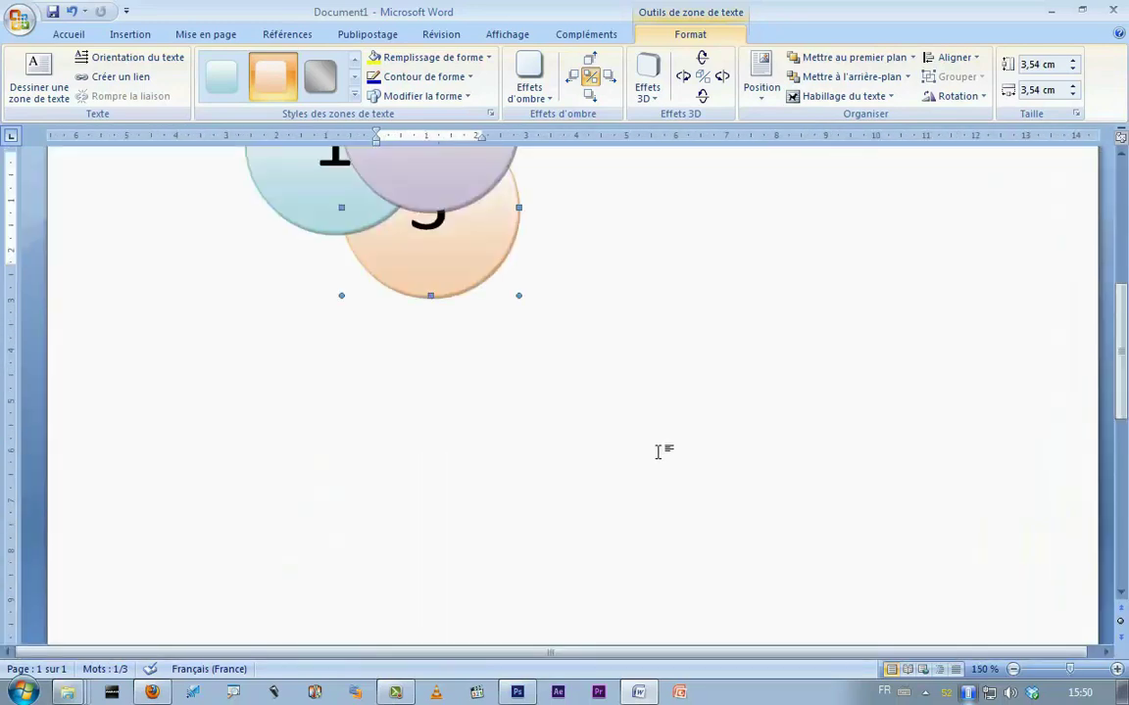
pyautogui.keyDown('ctrl'); pyautogui.scroll(-1, 654, 446); pyautogui.keyUp('ctrl')
pyautogui.scroll(-1, 657, 443)
pyautogui.scroll(1, 648, 405)
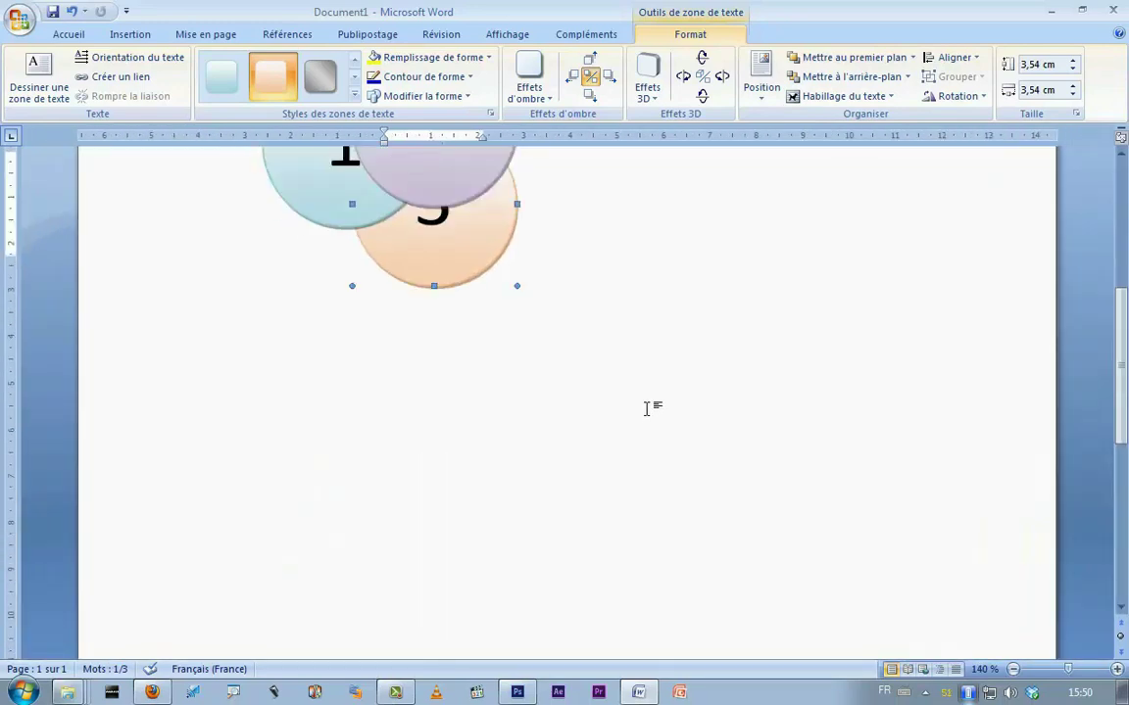
pyautogui.scroll(2, 648, 409)
pyautogui.scroll(1, 648, 409)
pyautogui.scroll(1, 649, 406)
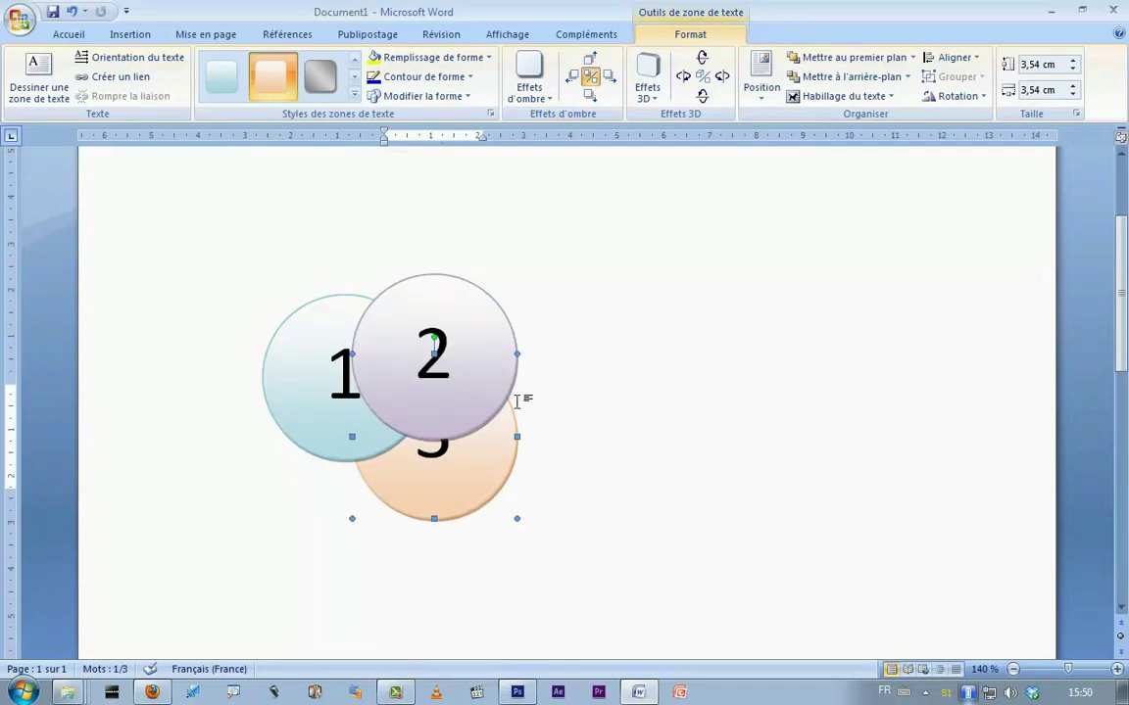
# Bring circle 3 in front of the other circles with Mettre au premier plan.
pyautogui.click(516, 399)
pyautogui.scroll(1, 504, 469)
pyautogui.click(509, 519)
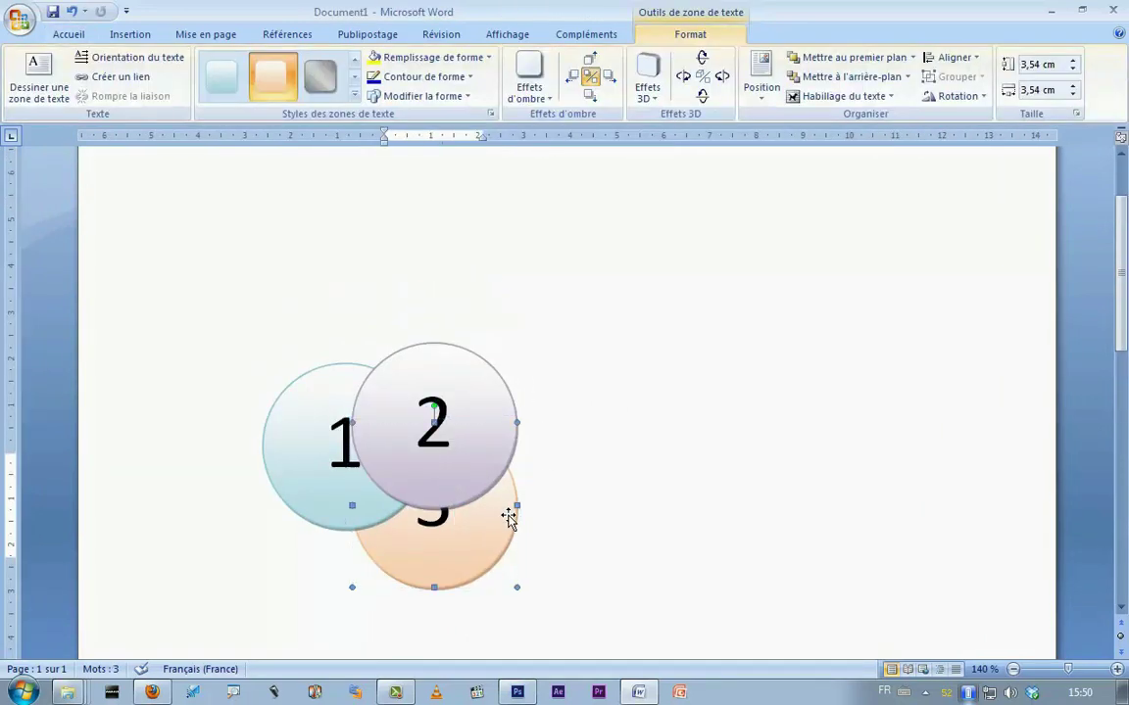
pyautogui.click(844, 57)
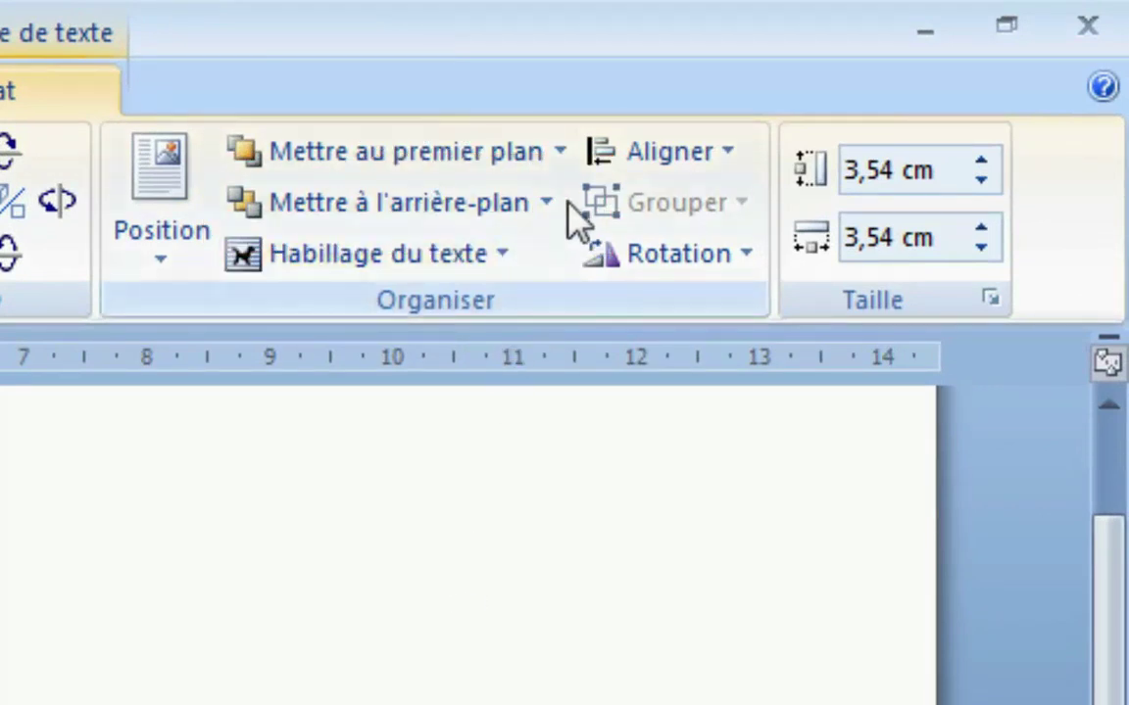
pyautogui.click(546, 203)
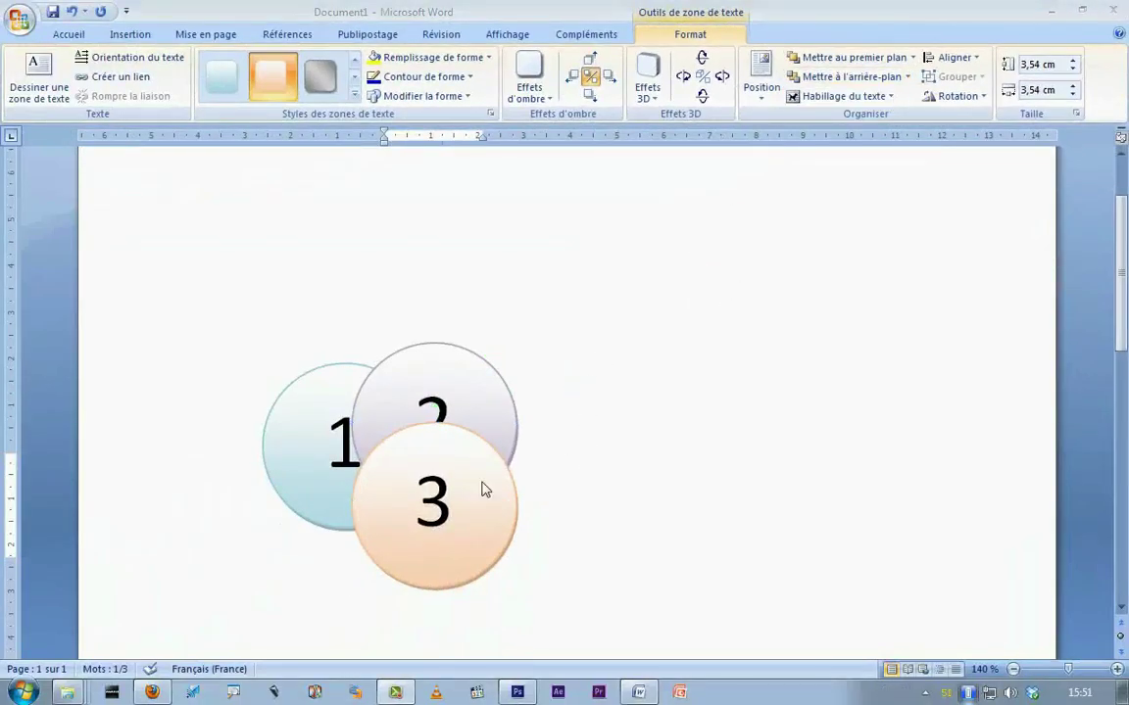
# Send circle 3 one layer back behind circle 2 with Reculer.
pyautogui.click(484, 488)
pyautogui.click(908, 78)
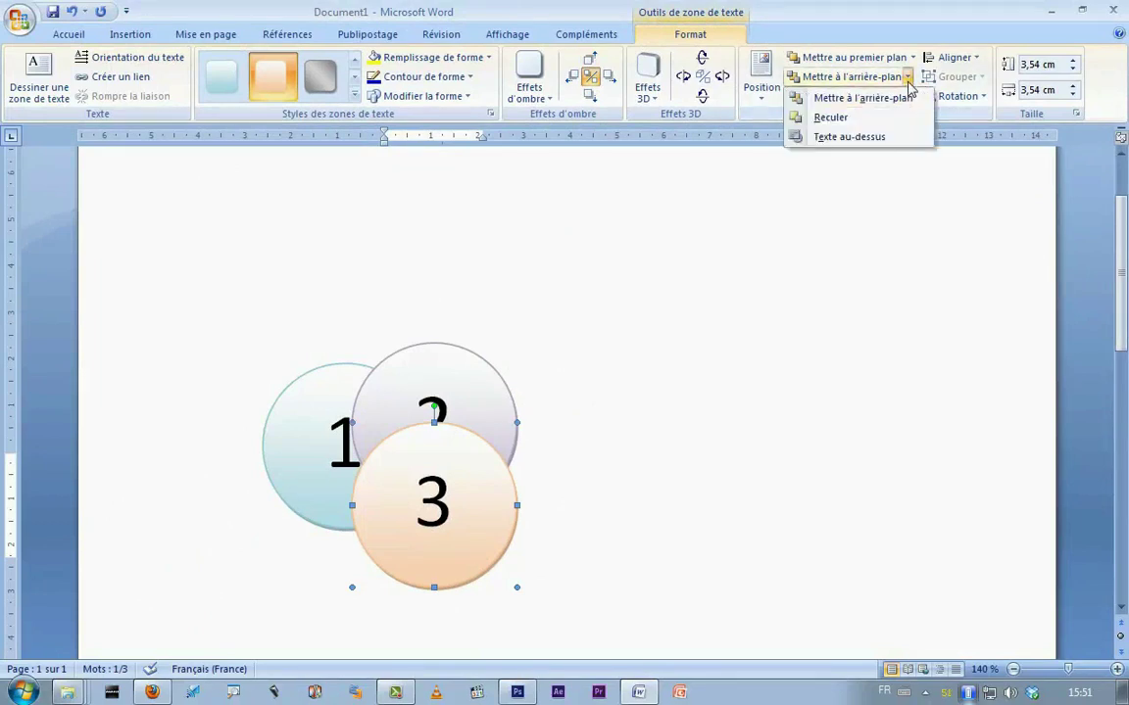
pyautogui.click(862, 117)
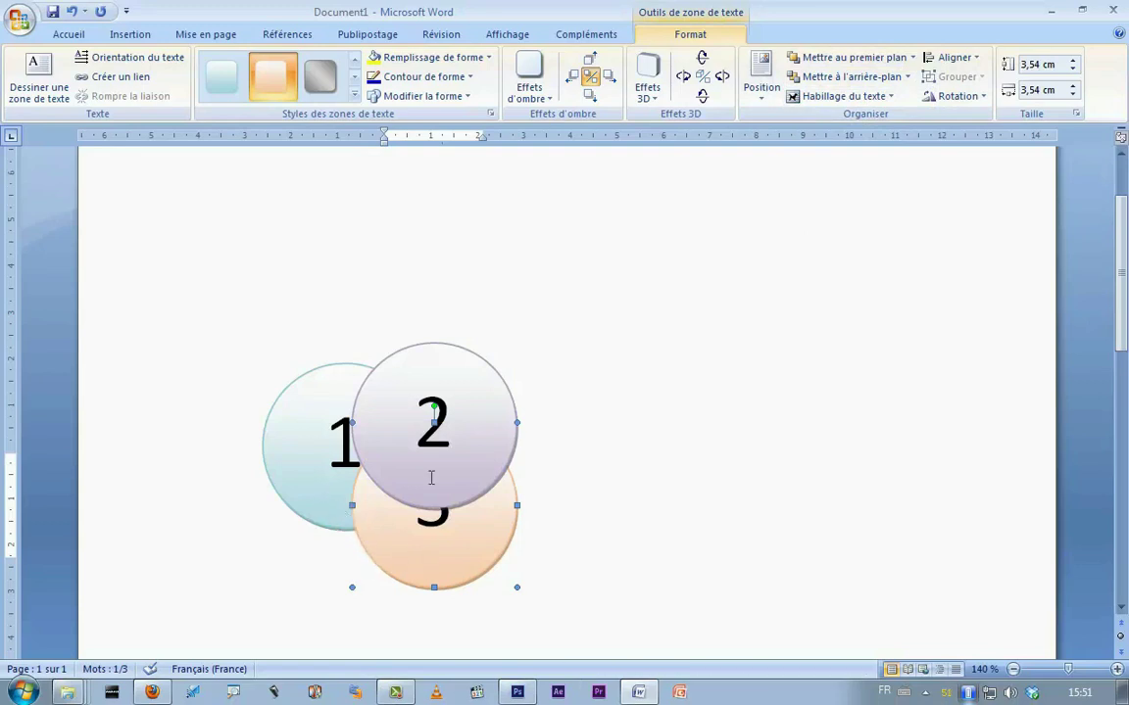
# Shift circle 2 slightly up and to the right.
pyautogui.click(665, 505)
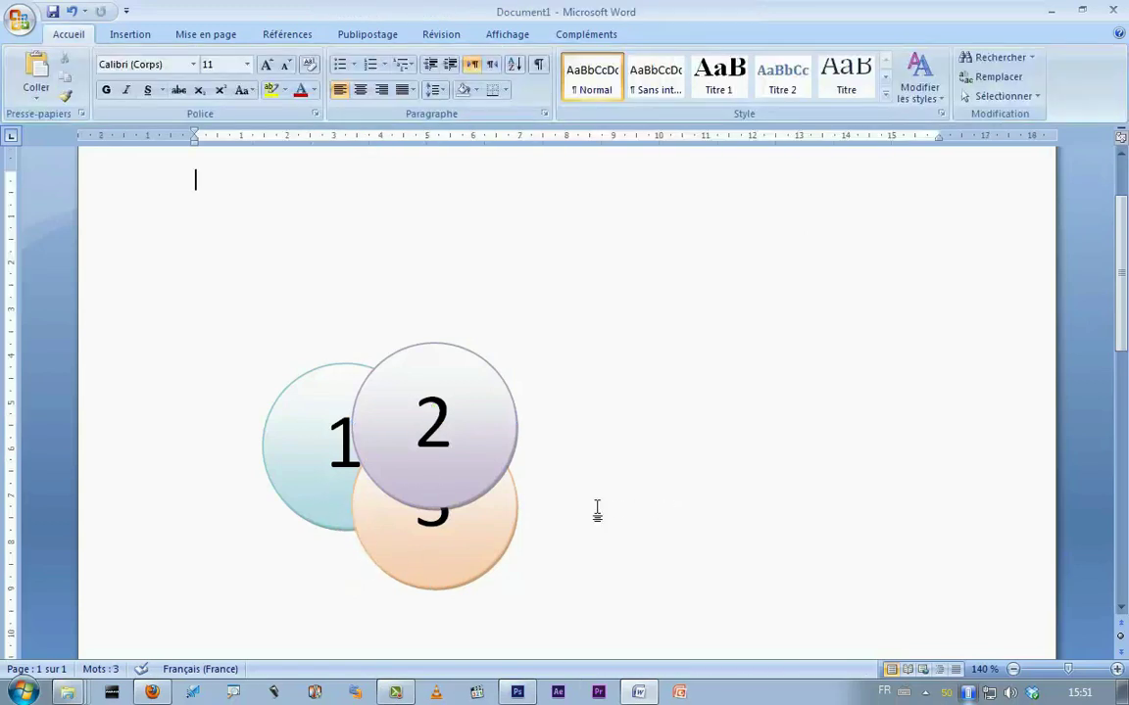
pyautogui.click(514, 527)
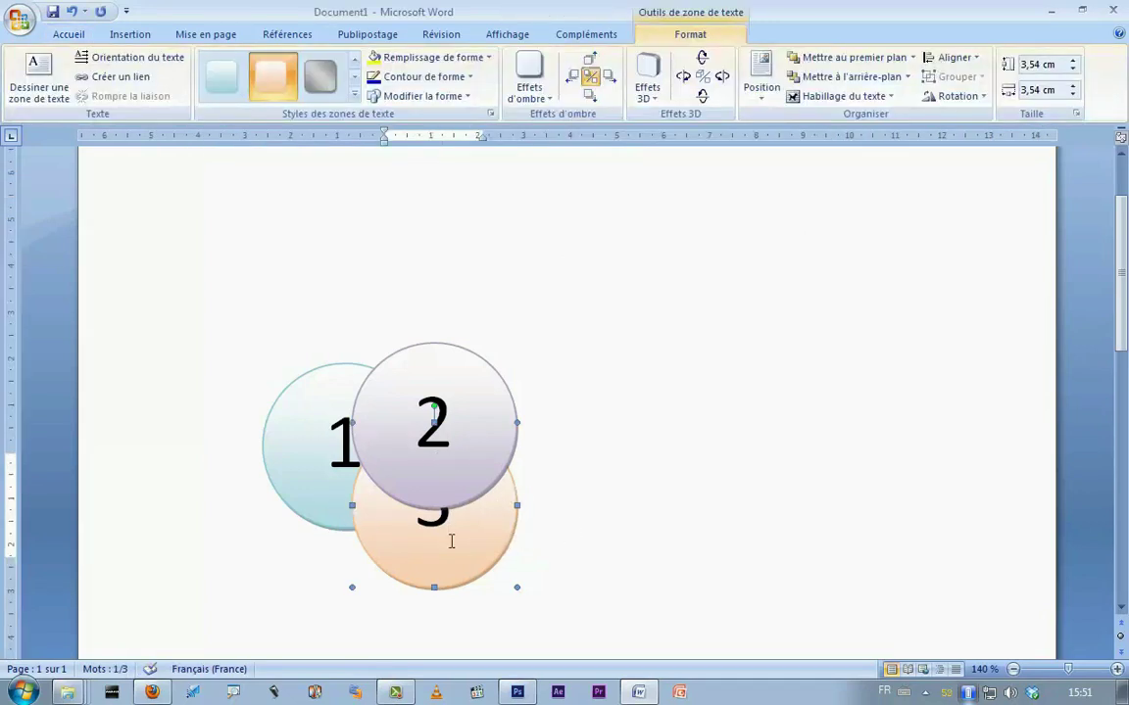
pyautogui.moveTo(500, 480)
pyautogui.mouseDown()
pyautogui.moveTo(513, 470)
pyautogui.moveTo(496, 431)
pyautogui.mouseUp()
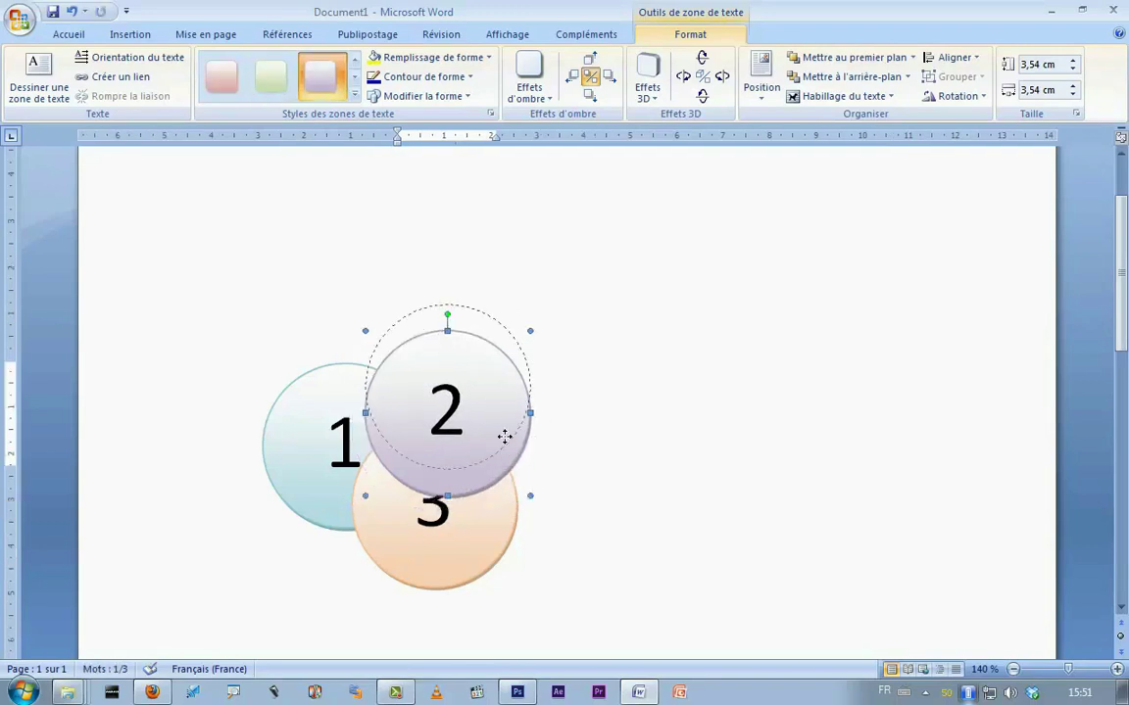
pyautogui.click(562, 489)
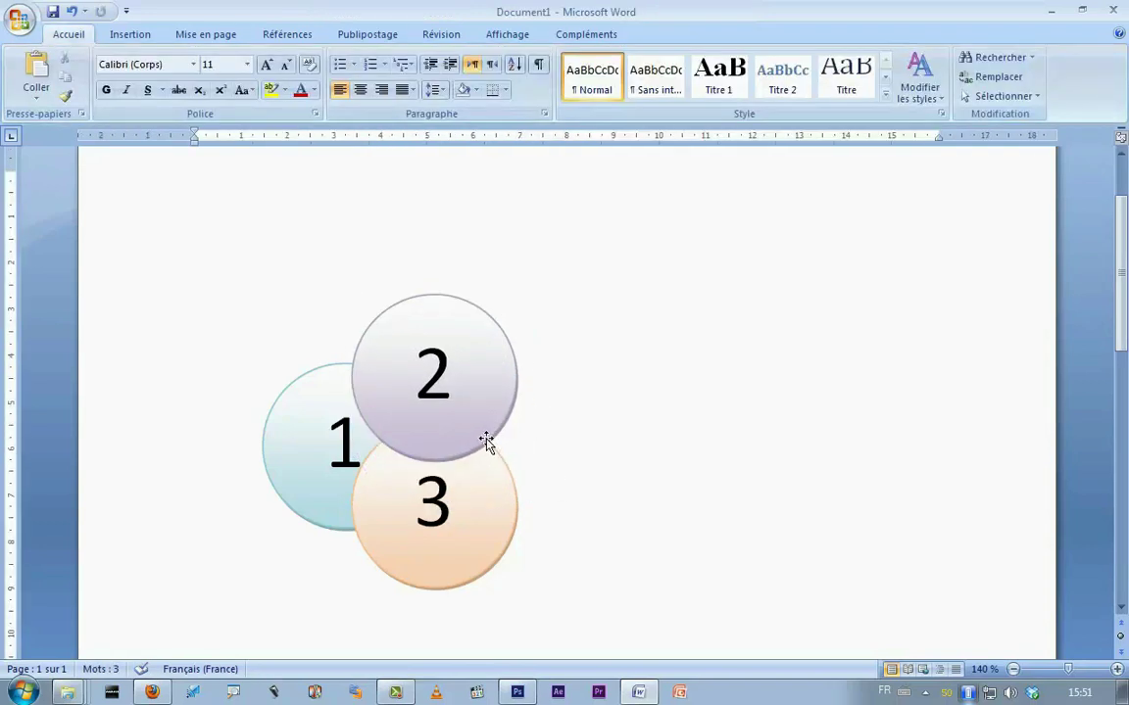
pyautogui.click(308, 507)
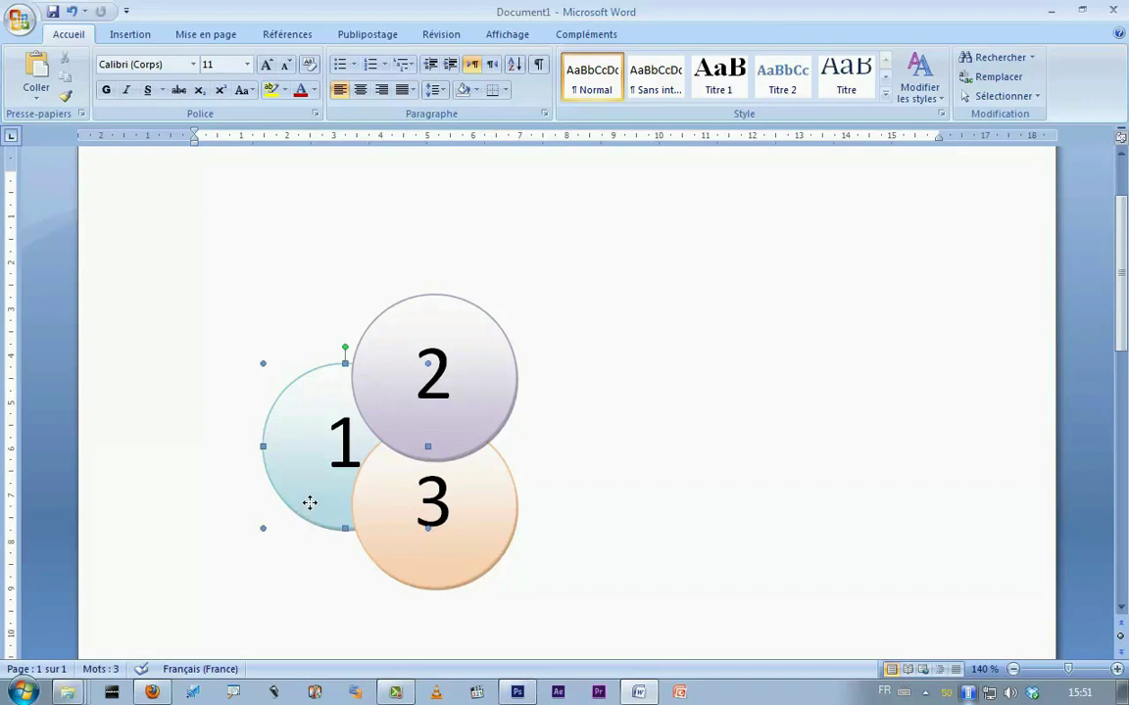
# Type 'Regrouper' to look for the grouping command, then cancel with Escape.
pyautogui.click(600, 537)
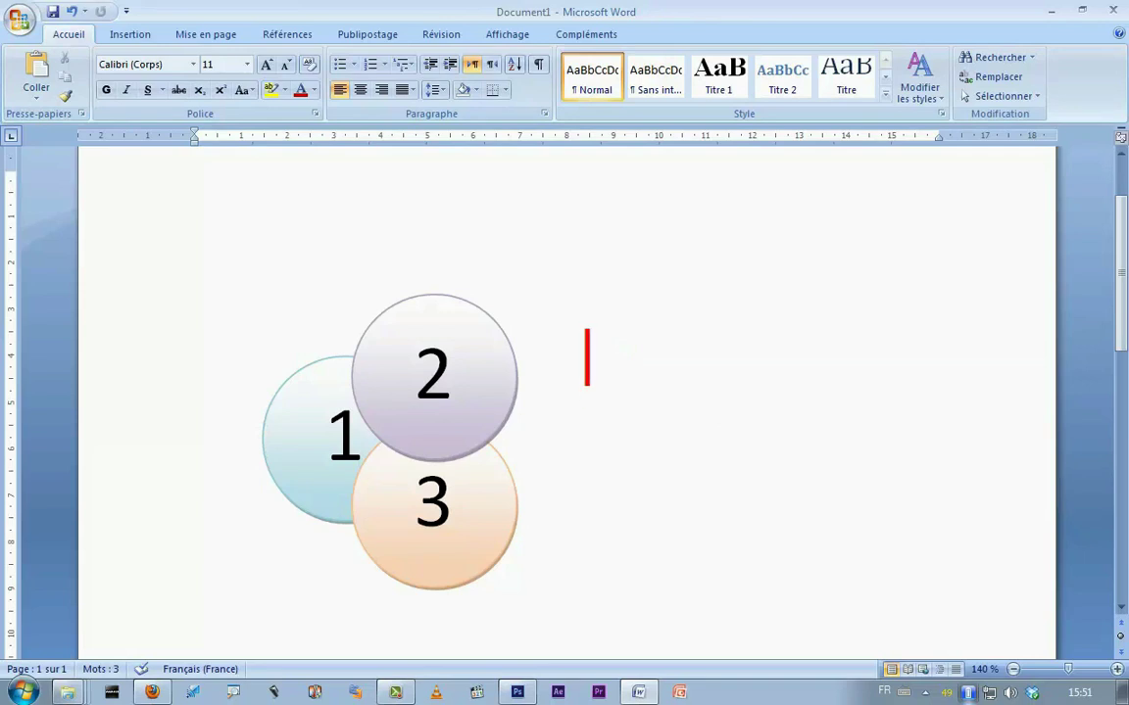
pyautogui.write('REg')
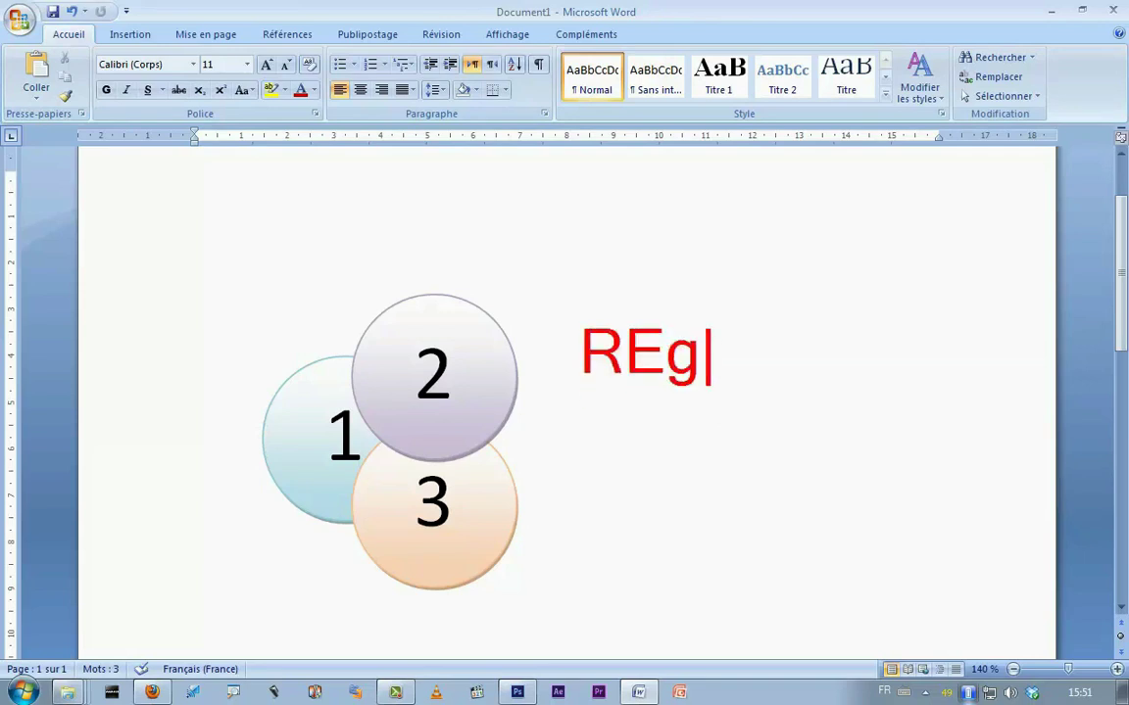
pyautogui.press('BackSpace')
pyautogui.press('BackSpace')
pyautogui.write('egrouper')
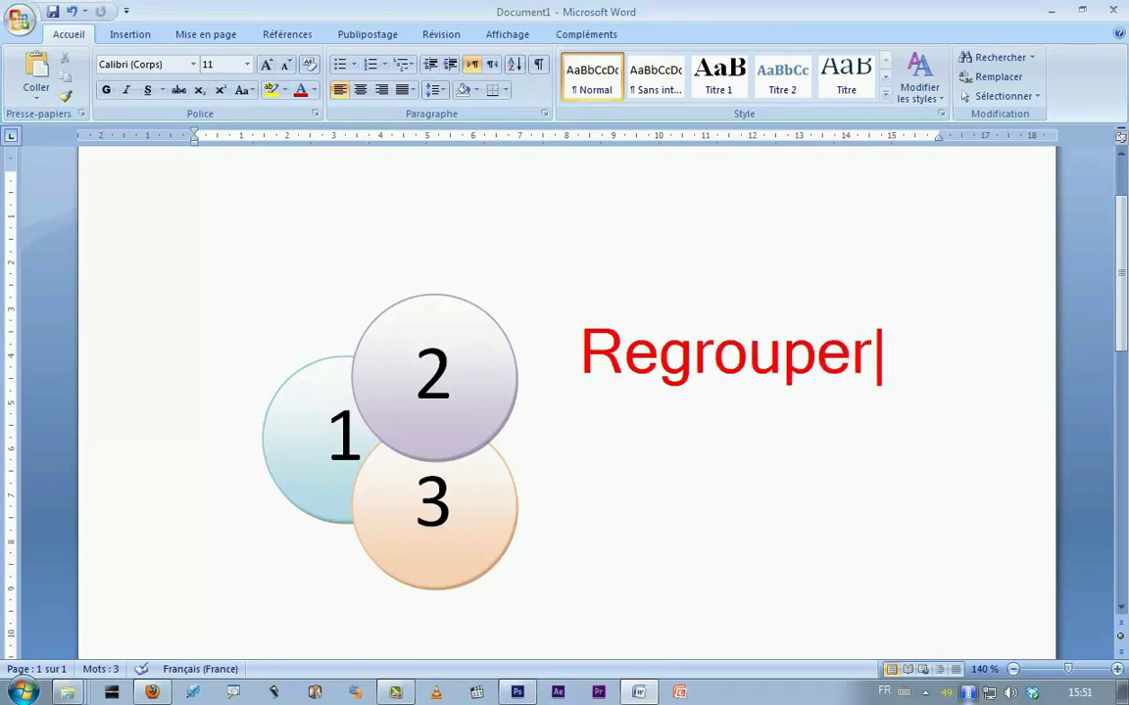
pyautogui.moveTo(548, 303)
pyautogui.mouseDown()
pyautogui.moveTo(859, 403)
pyautogui.moveTo(913, 406)
pyautogui.mouseUp()
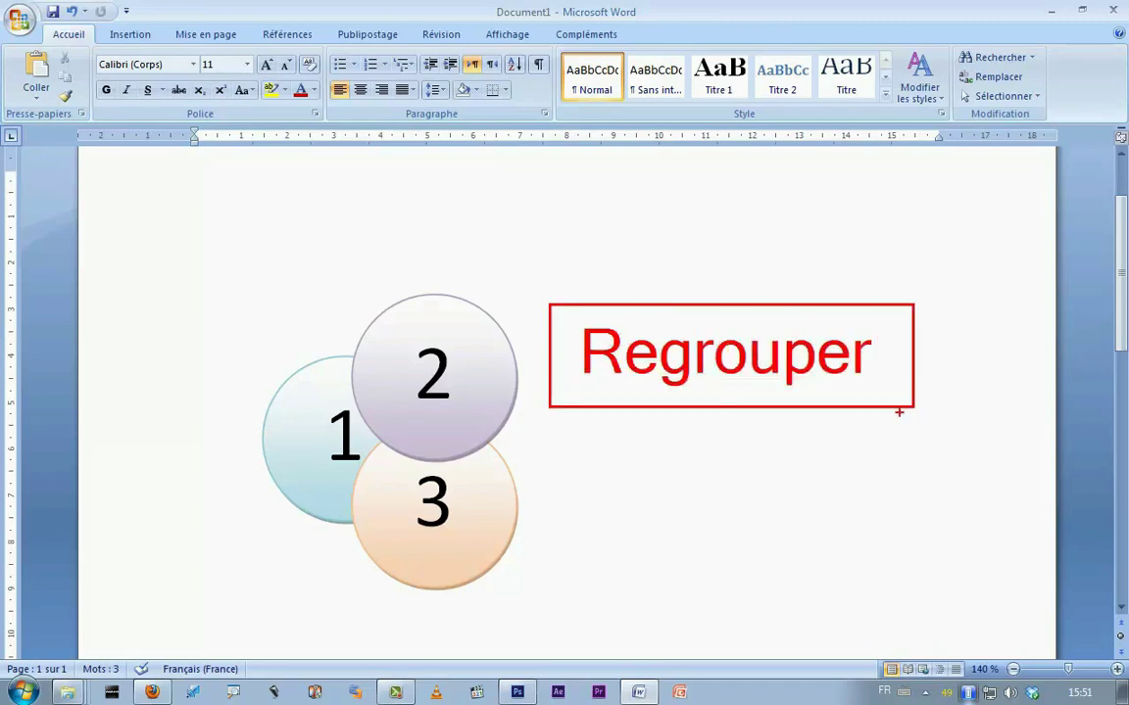
pyautogui.press('Escape')
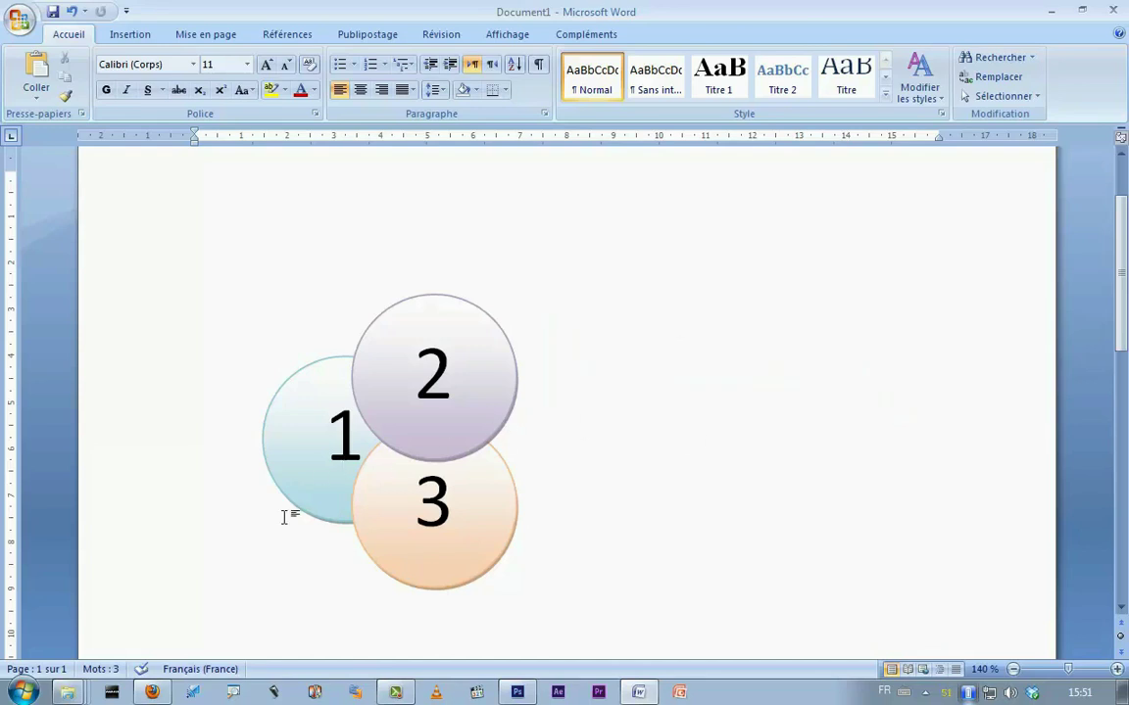
# Select circles 1, 2 and 3 and group them with Format > Grouper.
pyautogui.click(293, 504)
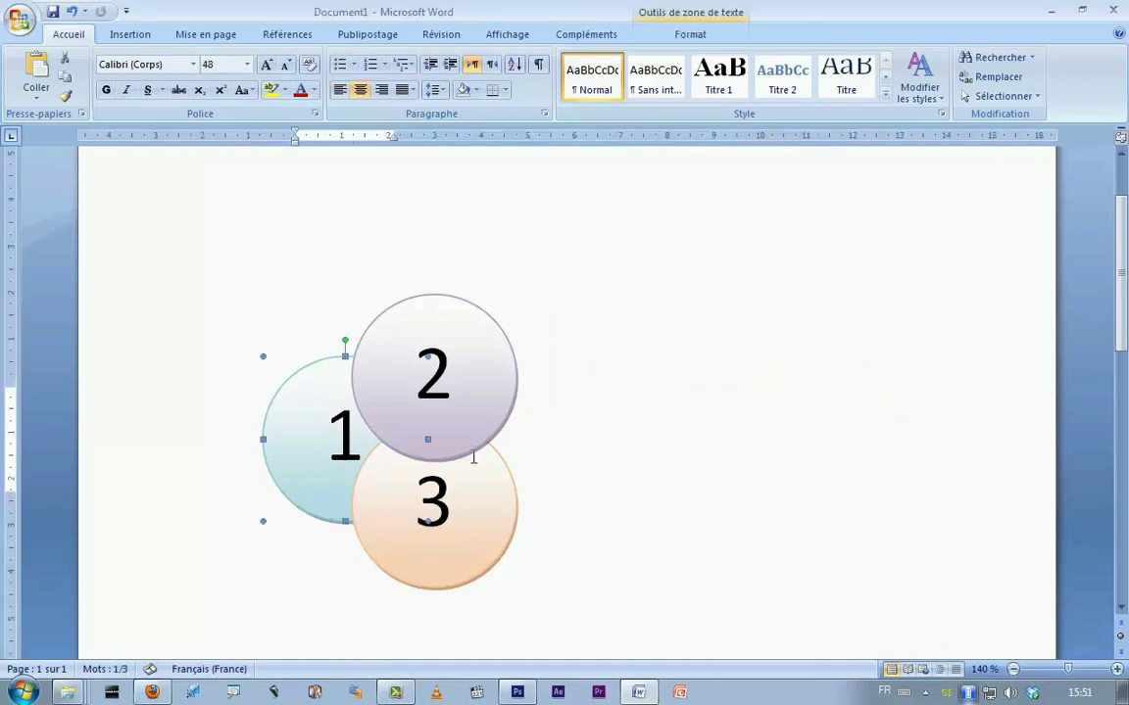
pyautogui.keyDown('shift'); pyautogui.click(503, 421); pyautogui.keyUp('shift')
pyautogui.keyDown('shift'); pyautogui.click(507, 531); pyautogui.keyUp('shift')
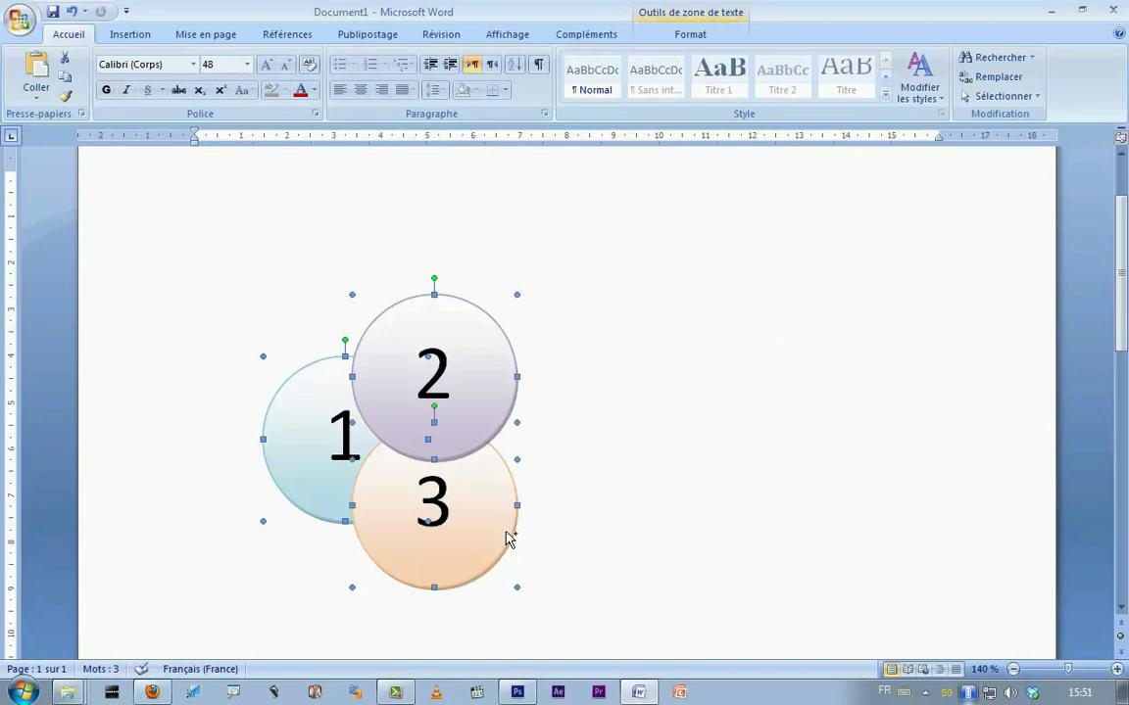
pyautogui.click(688, 34)
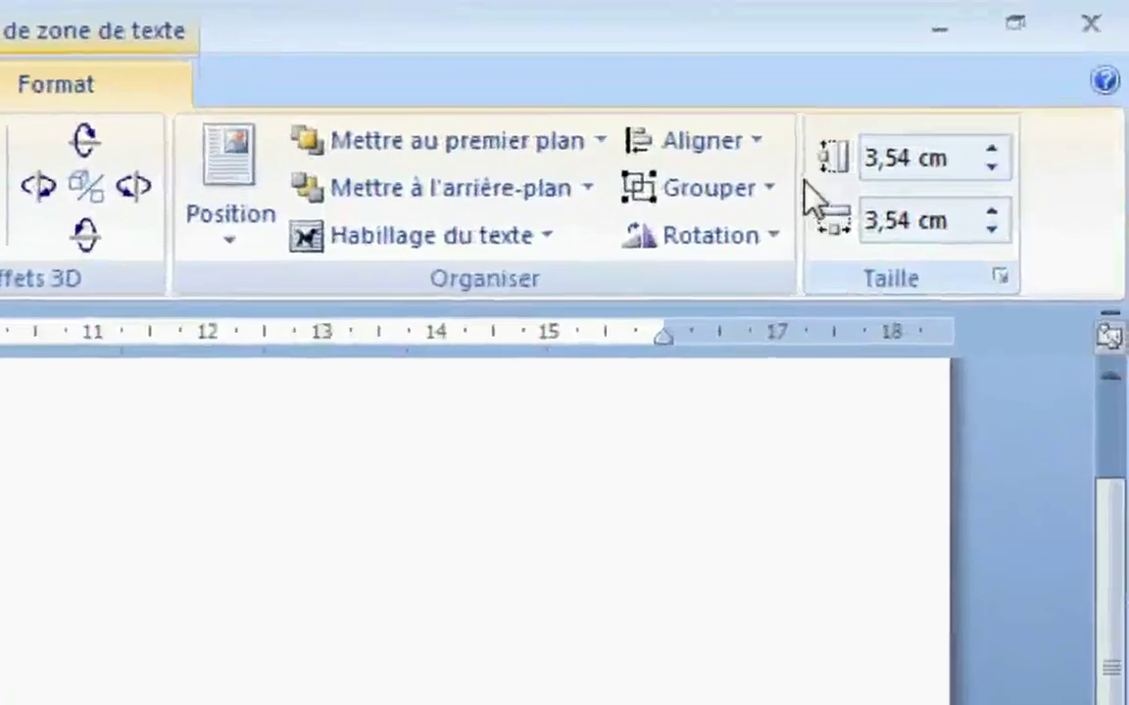
pyautogui.click(983, 76)
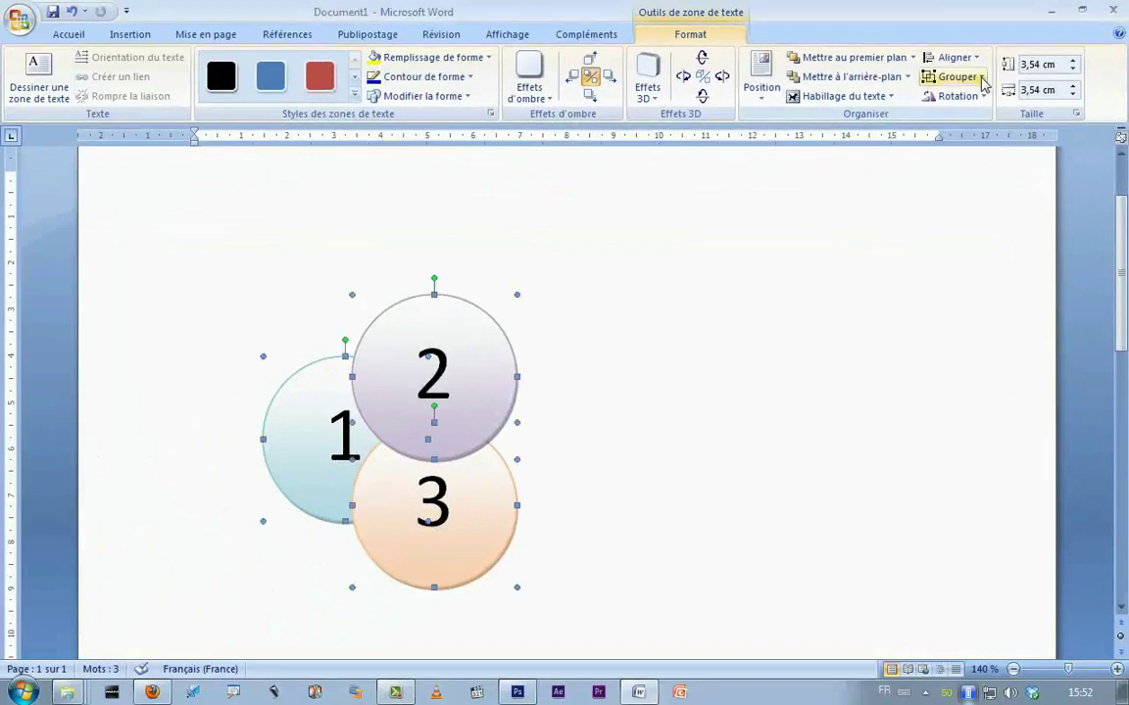
pyautogui.click(980, 79)
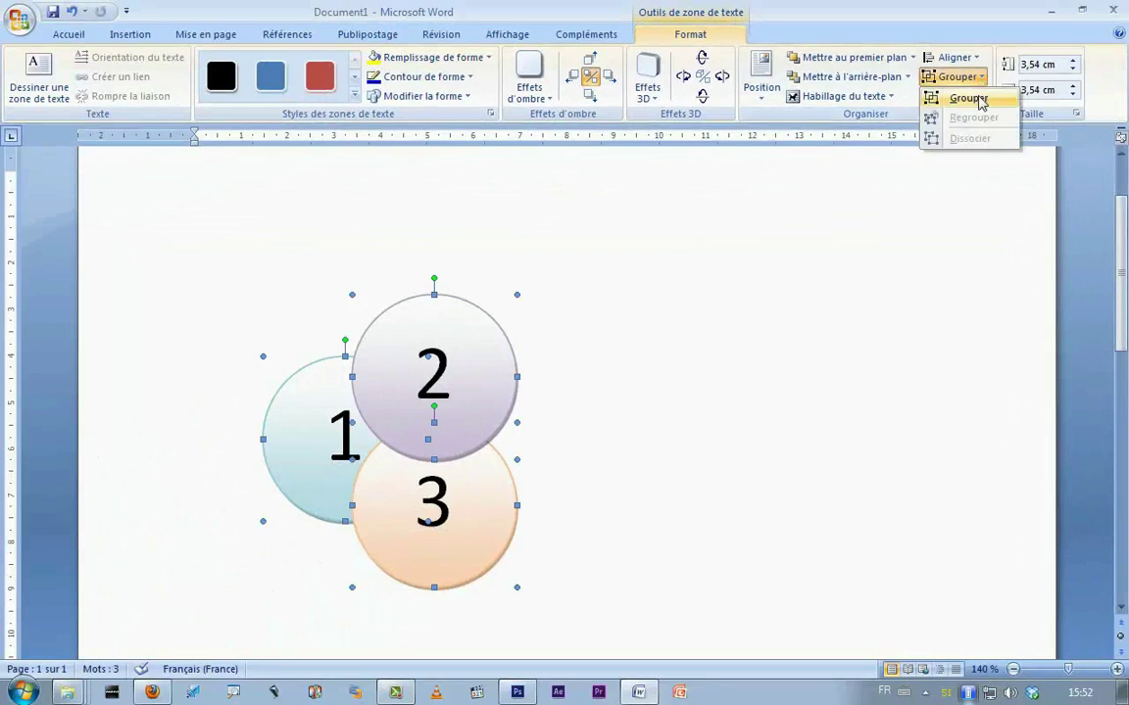
pyautogui.click(967, 101)
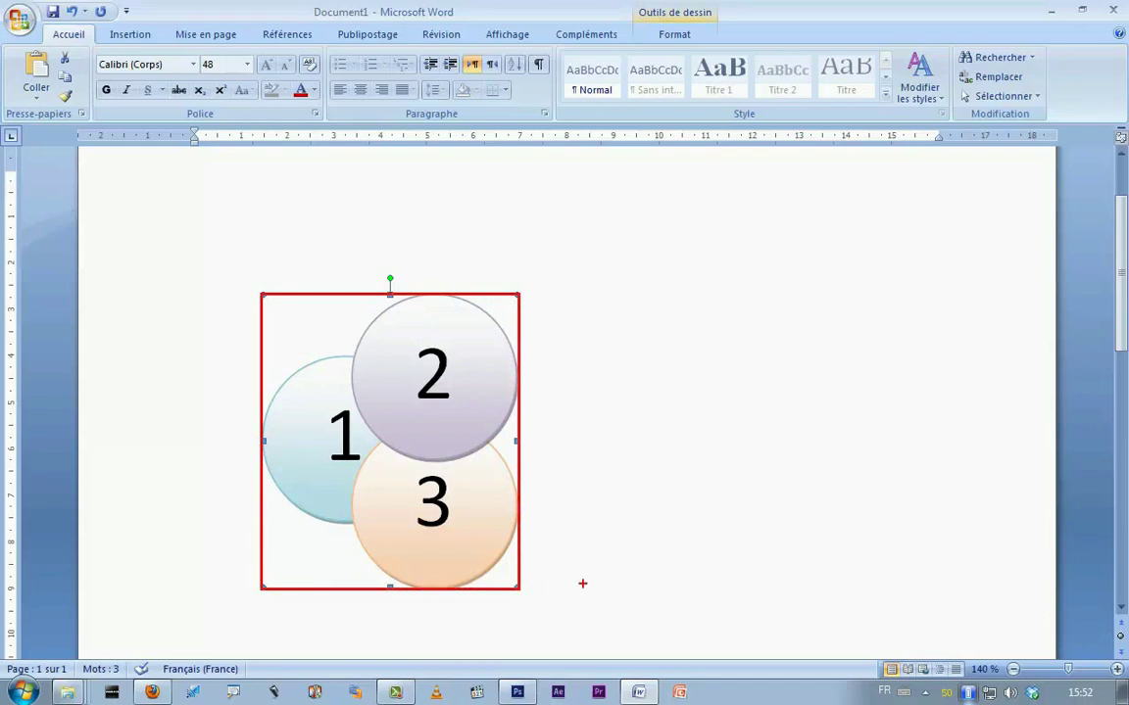
pyautogui.click(685, 321)
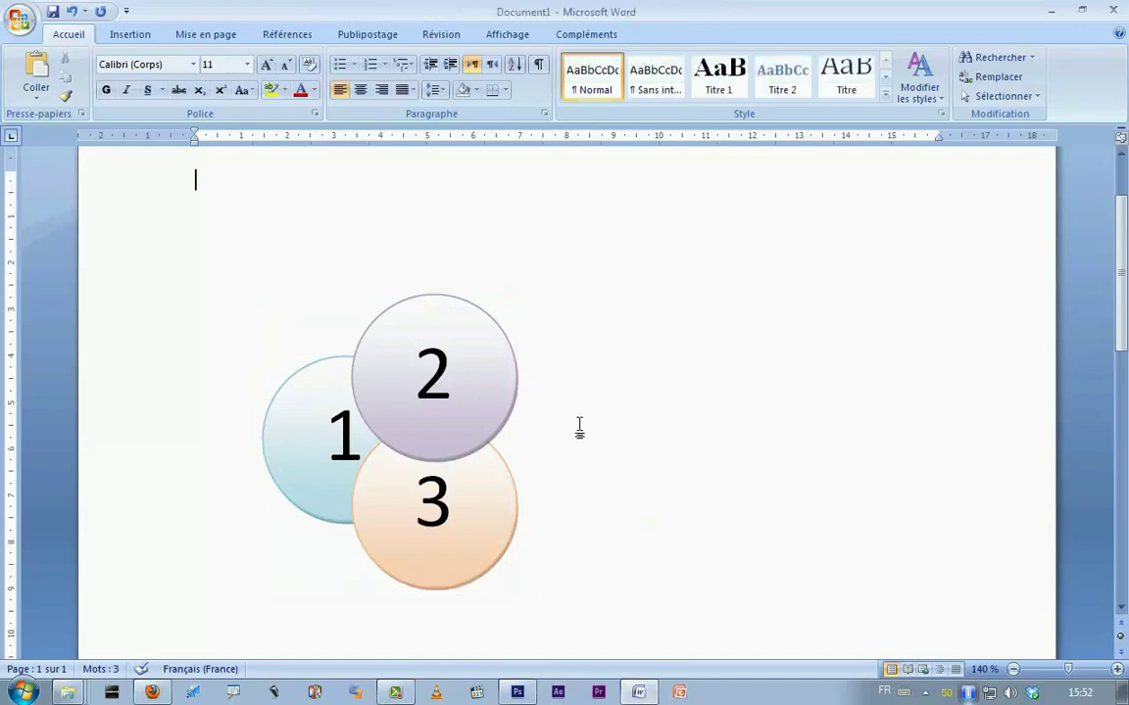
# Drag the circle group around and settle it toward the right of the page.
pyautogui.click(508, 383)
pyautogui.moveTo(509, 383); pyautogui.dragTo(773, 342)
pyautogui.click(415, 373)
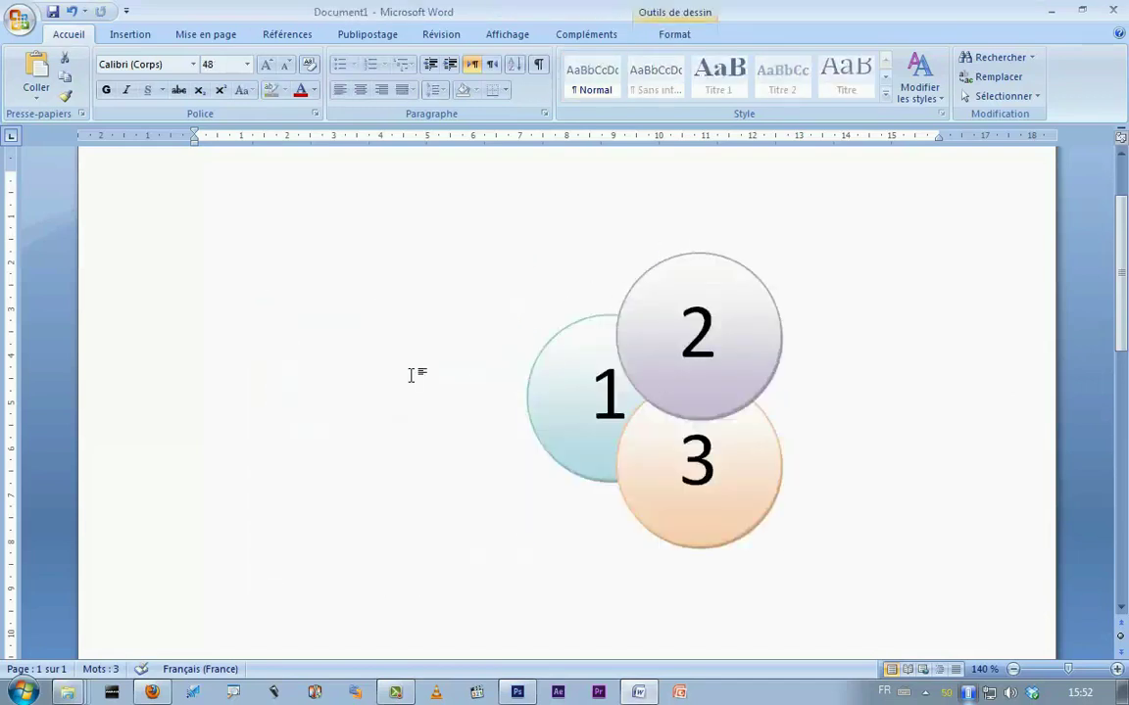
pyautogui.moveTo(534, 397); pyautogui.dragTo(305, 385)
pyautogui.click(516, 479)
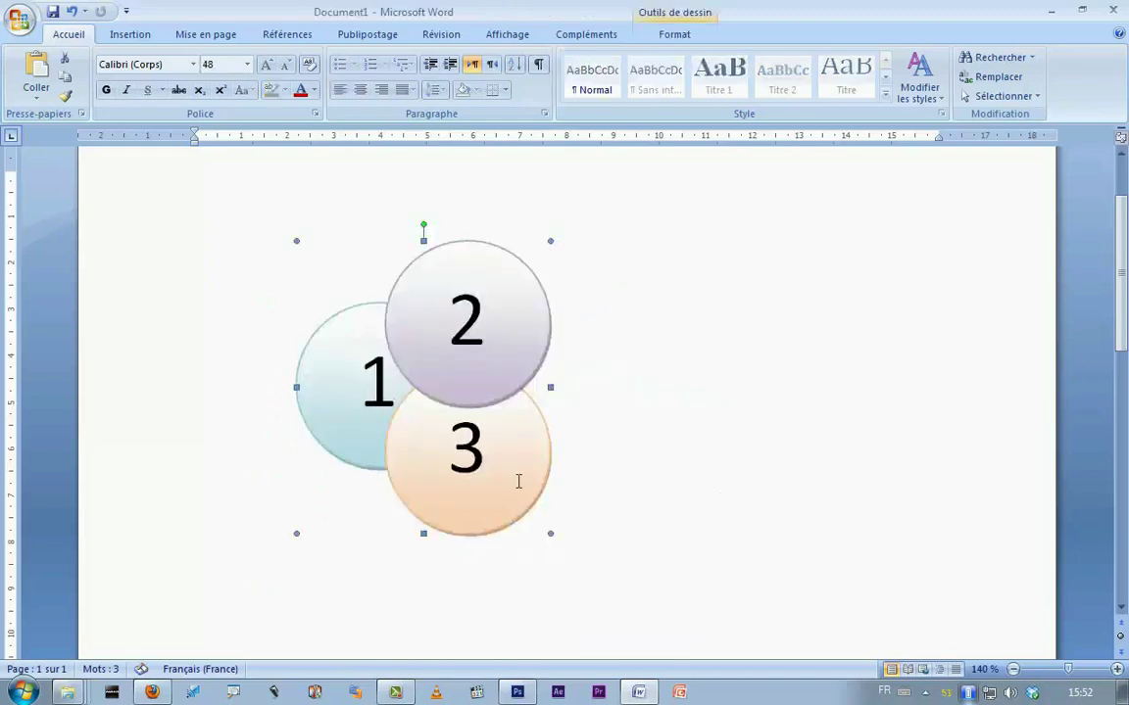
pyautogui.click(621, 473)
pyautogui.click(551, 460)
pyautogui.click(549, 461)
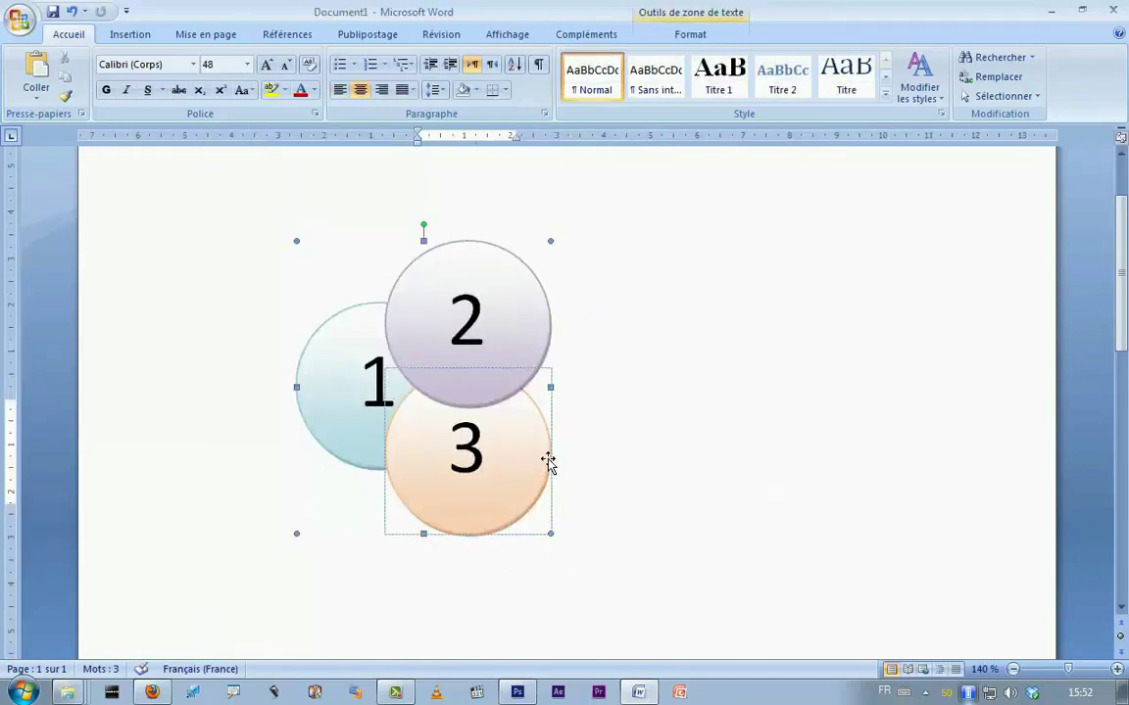
pyautogui.moveTo(552, 458); pyautogui.dragTo(755, 461)
pyautogui.click(305, 471)
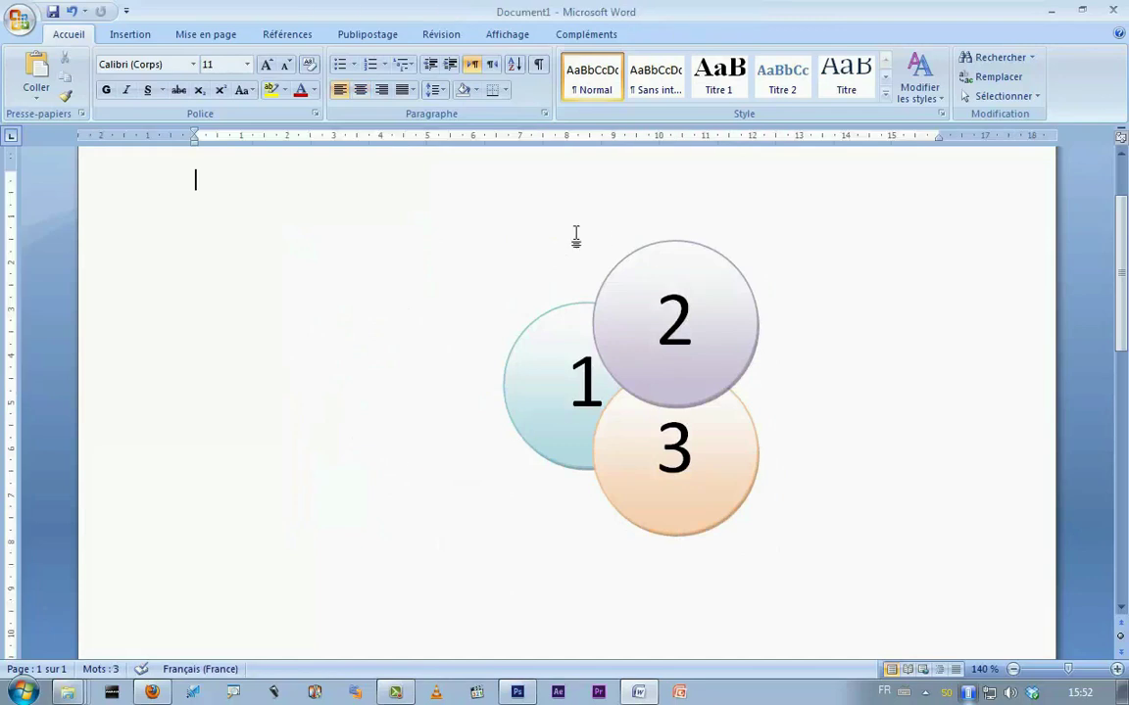
# Select circle 2 alone within the group and expand the full style gallery.
pyautogui.click(577, 40)
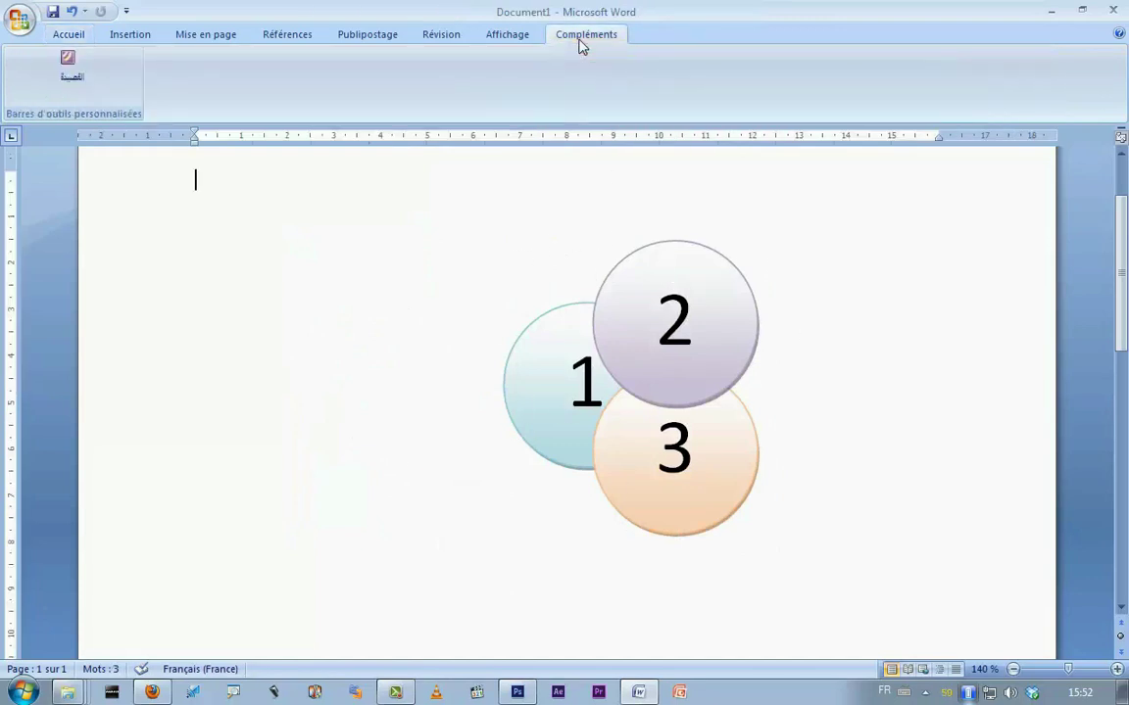
pyautogui.click(506, 35)
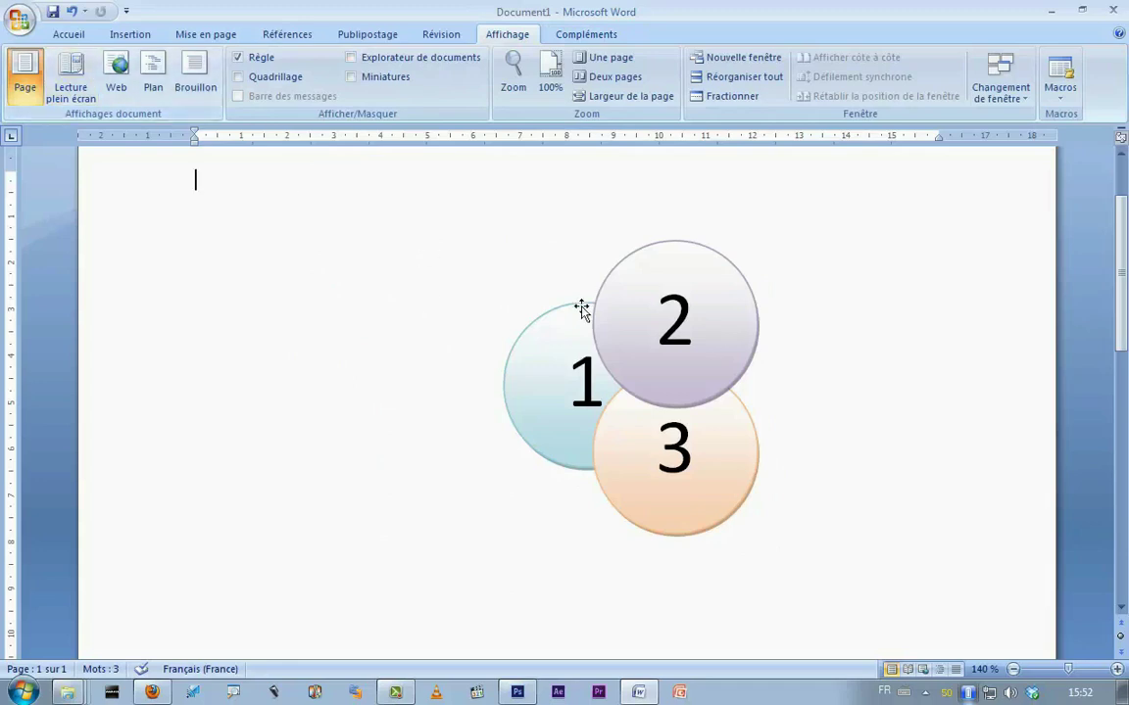
pyautogui.click(599, 324)
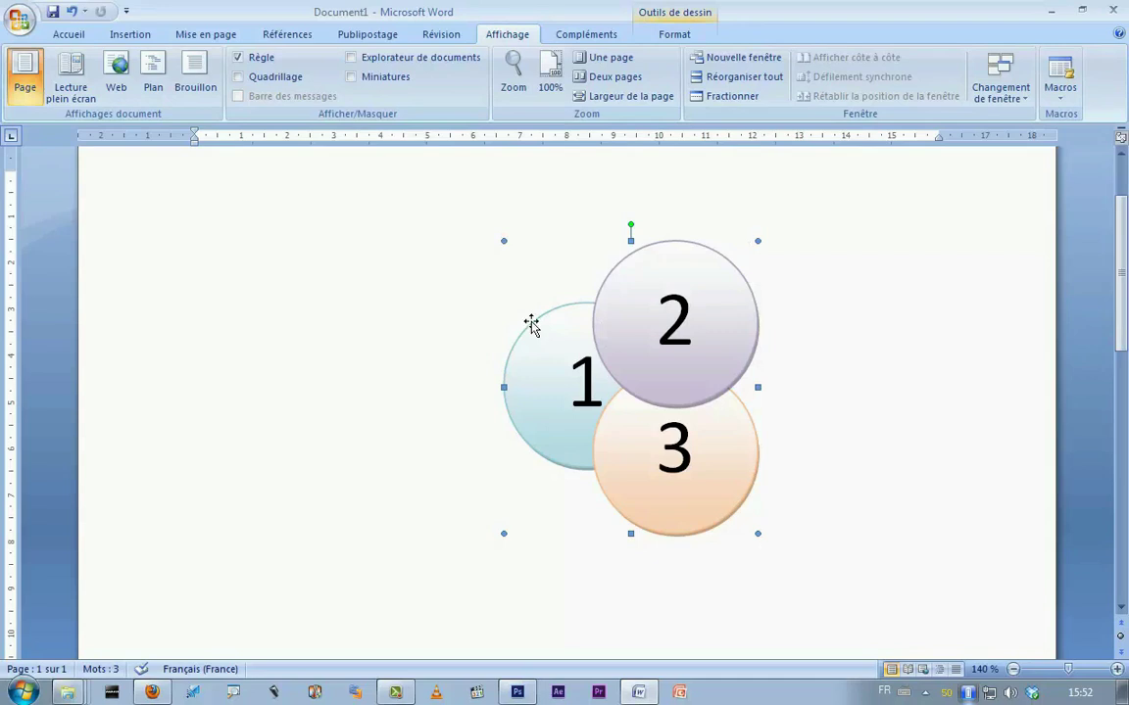
pyautogui.click(595, 345)
pyautogui.doubleClick(643, 277)
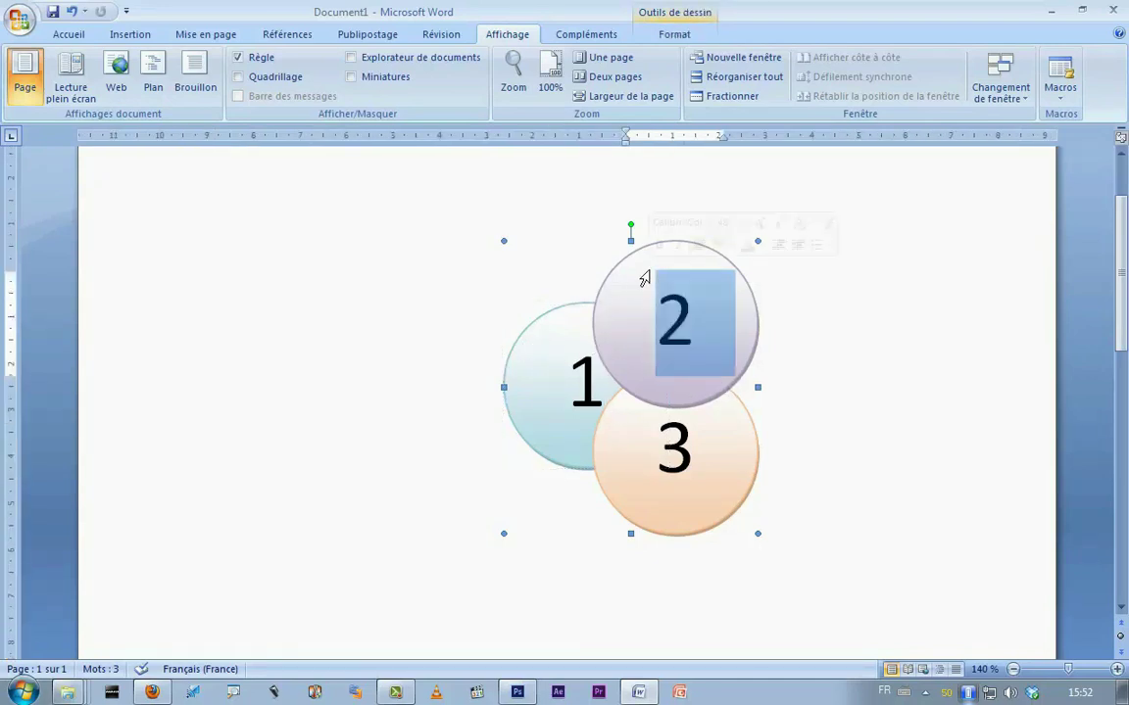
pyautogui.click(622, 262)
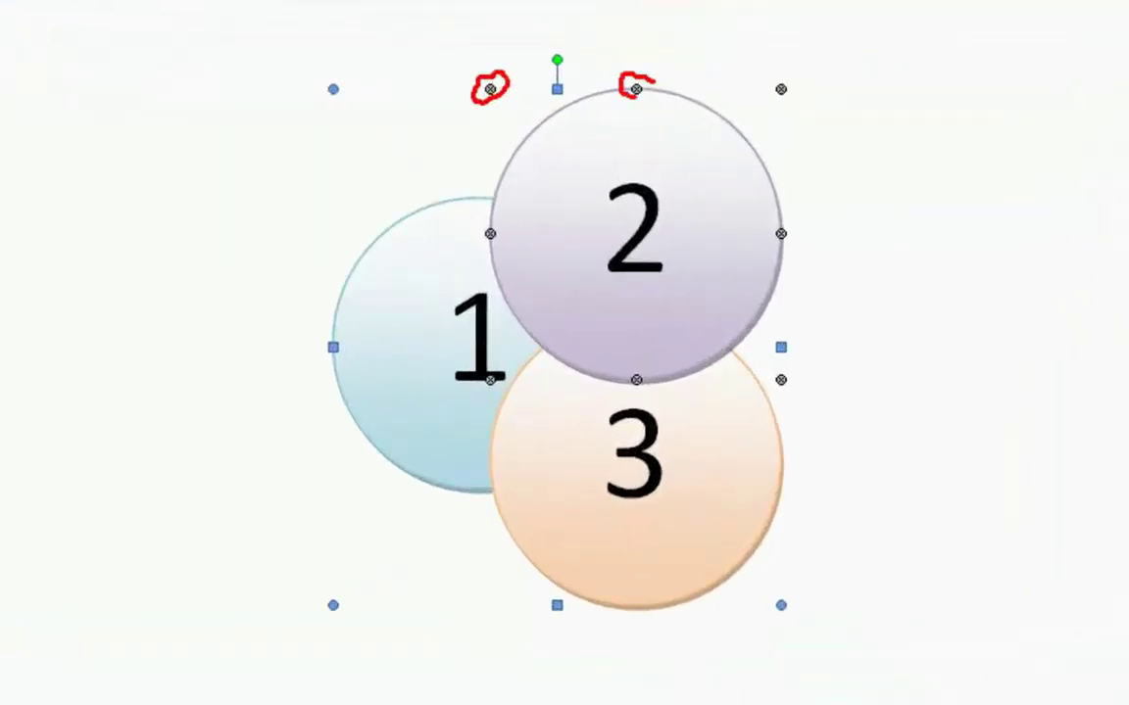
pyautogui.moveTo(778, 78); pyautogui.dragTo(788, 76)
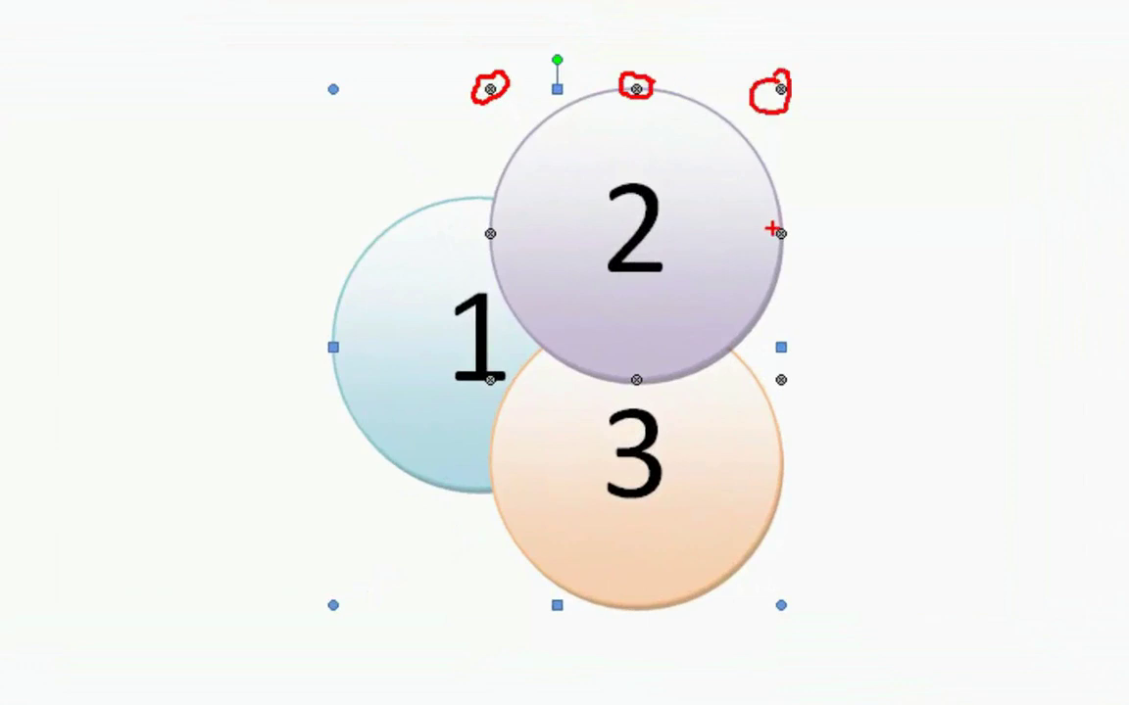
pyautogui.moveTo(659, 377); pyautogui.dragTo(647, 372)
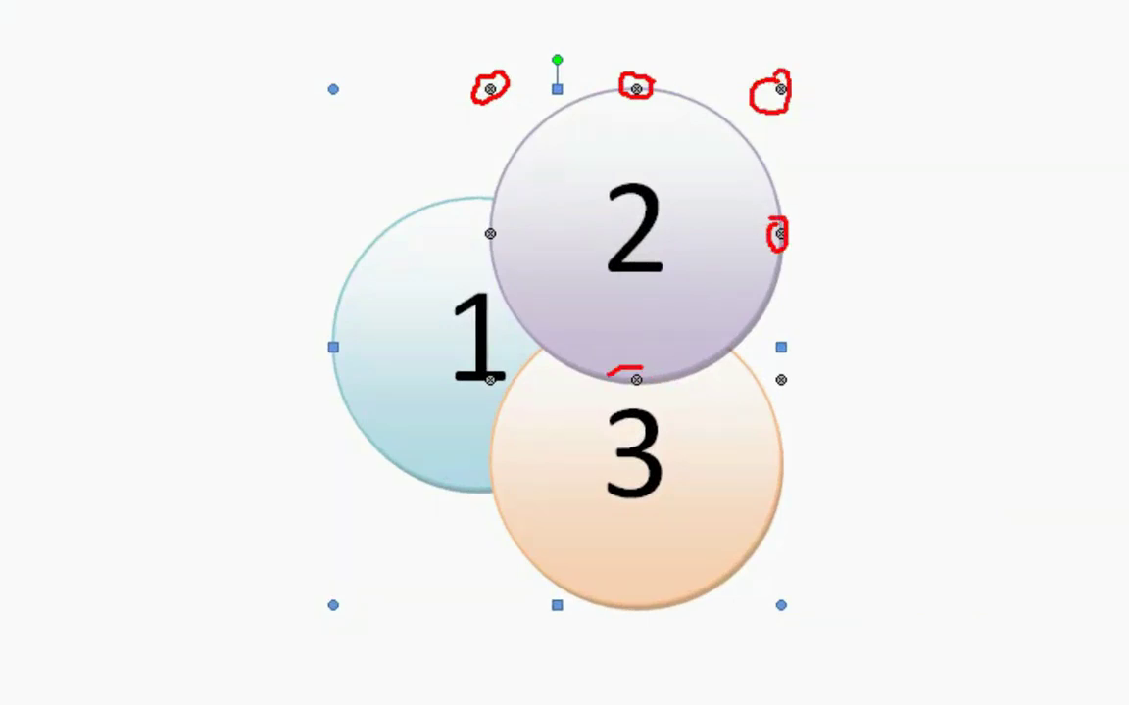
pyautogui.moveTo(484, 217); pyautogui.dragTo(501, 231)
pyautogui.moveTo(314, 39); pyautogui.dragTo(868, 632)
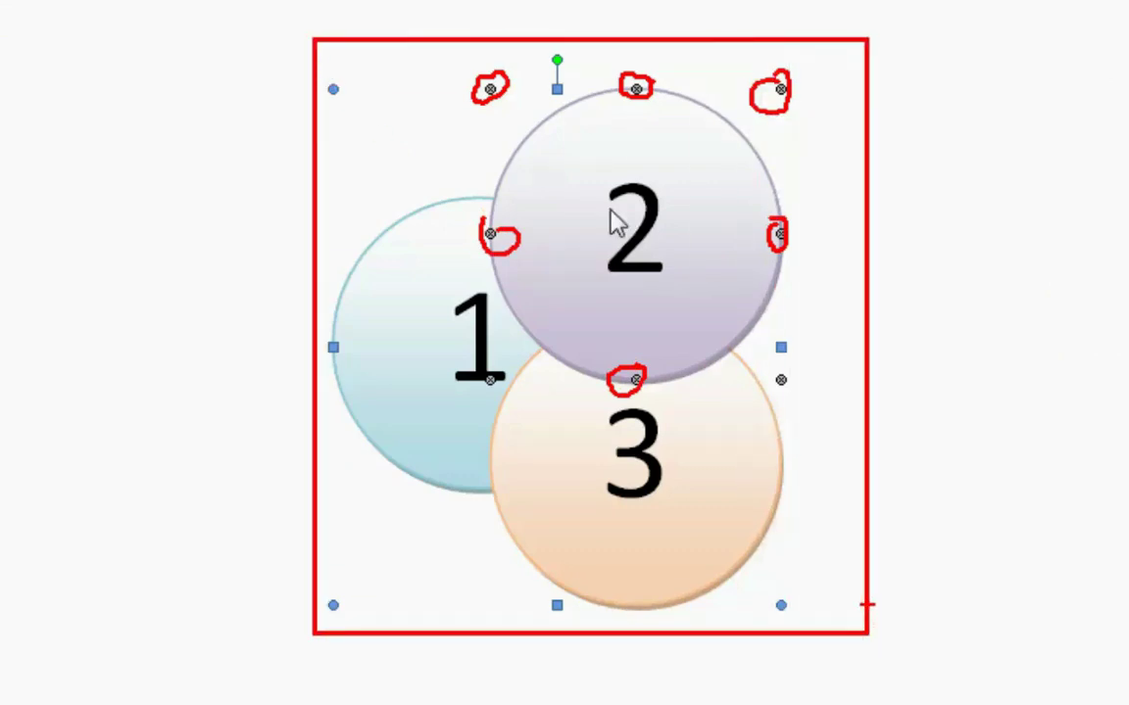
pyautogui.press('e')
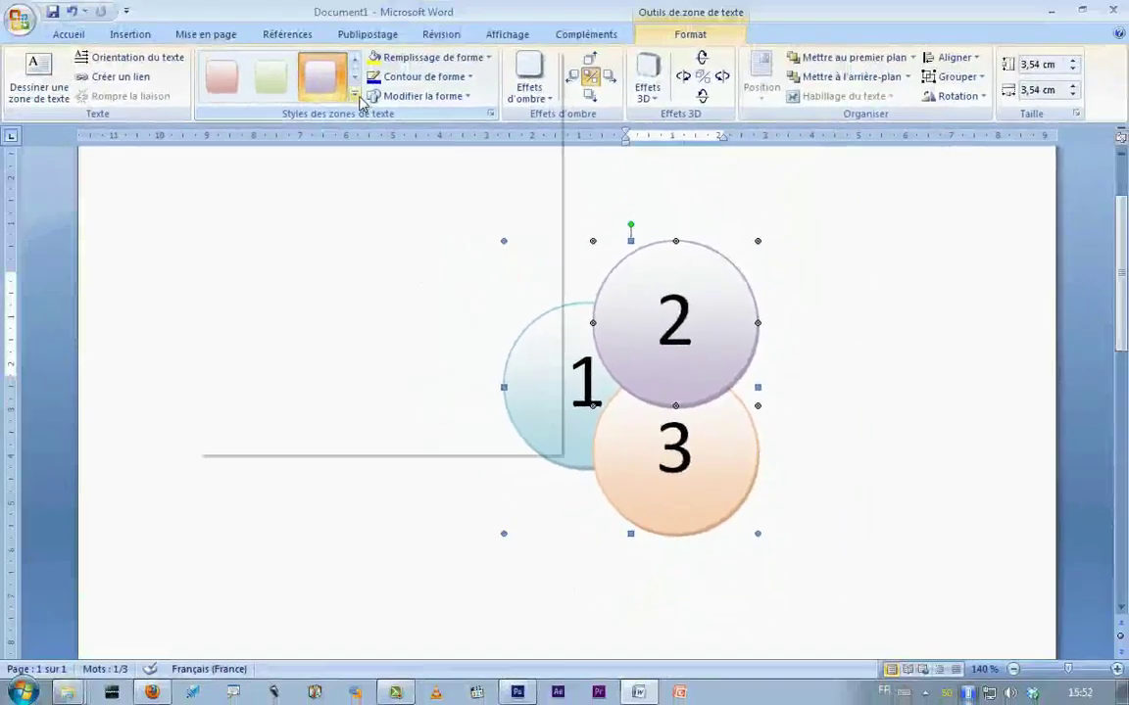
pyautogui.click(355, 98)
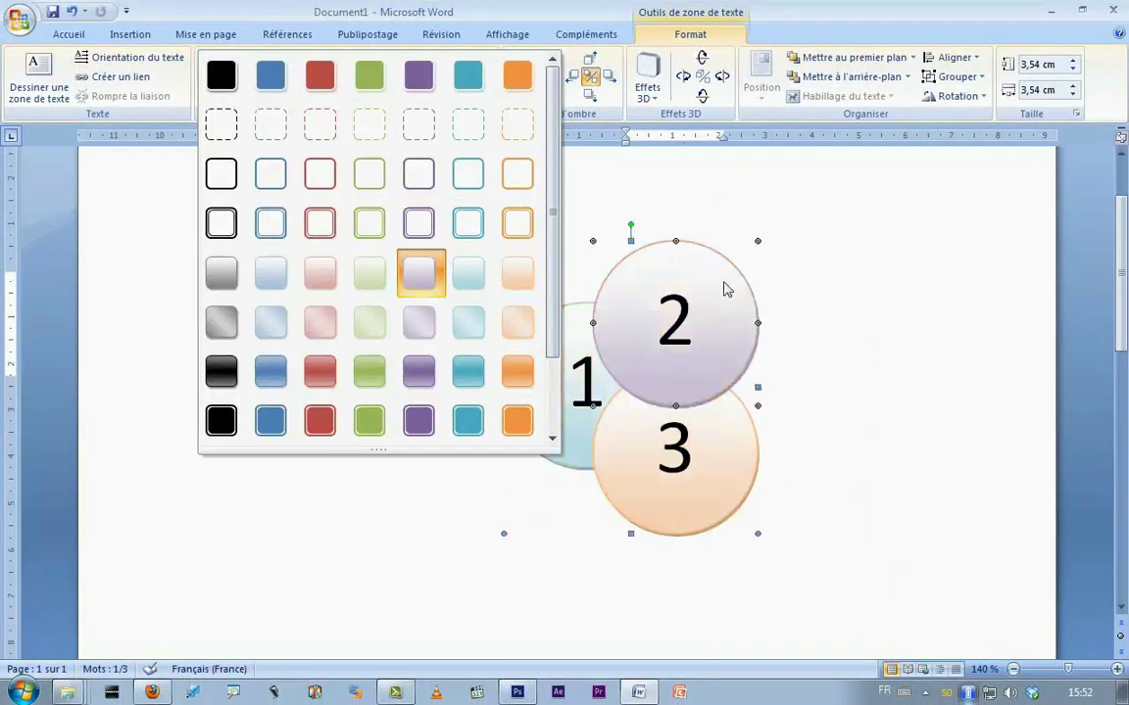
# Try pink and purple styles on circle 2, settling on the blue gradient.
pyautogui.click(862, 291)
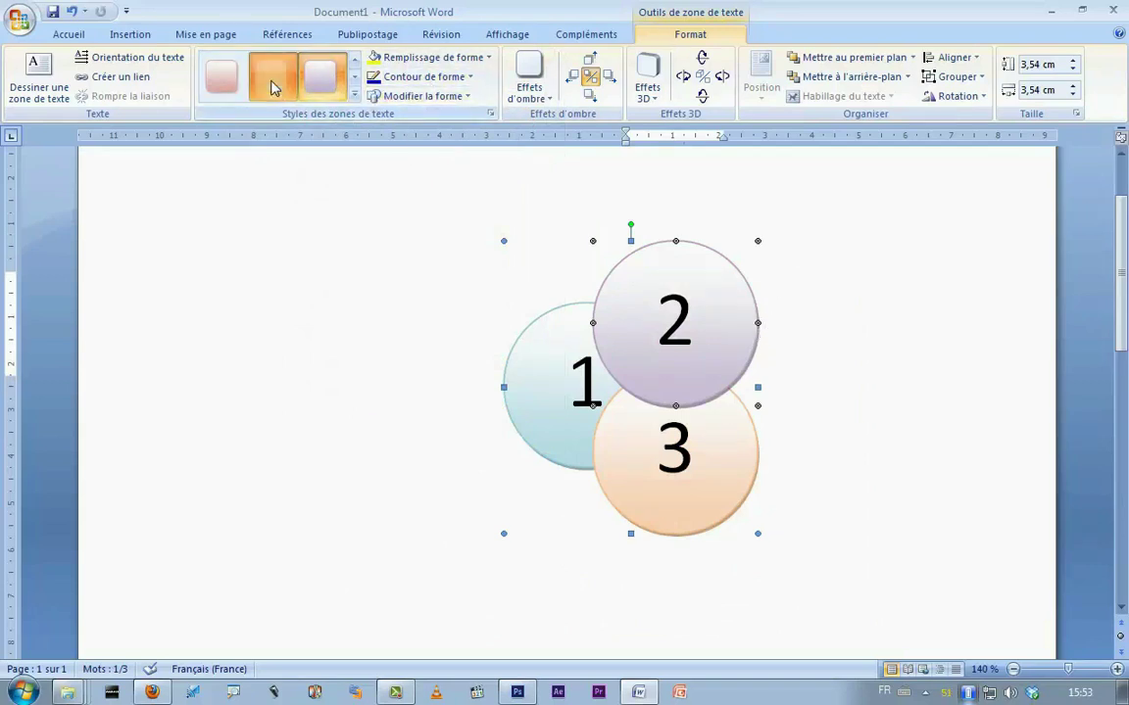
pyautogui.click(224, 87)
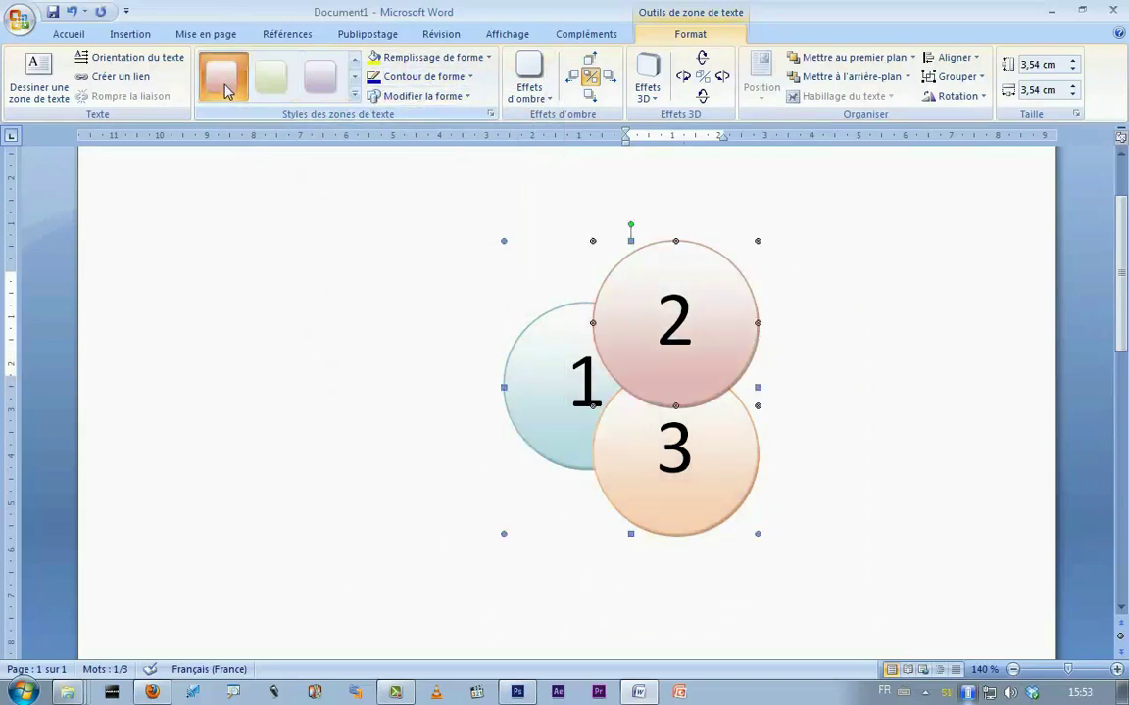
pyautogui.click(355, 95)
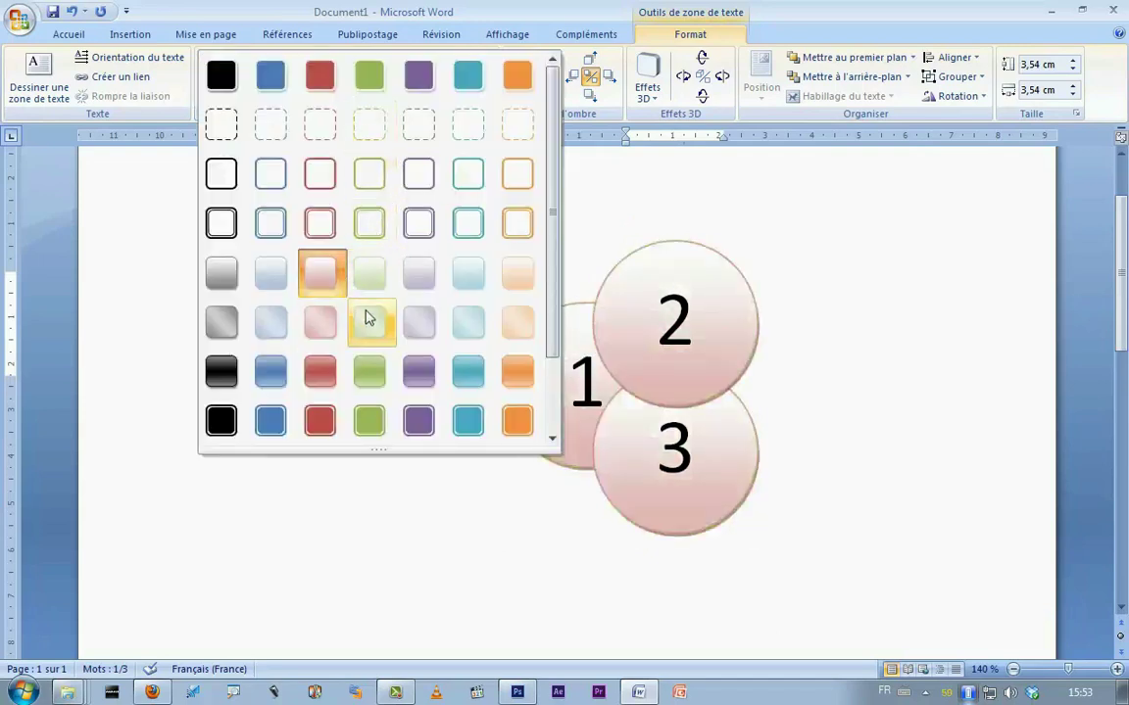
pyautogui.click(419, 373)
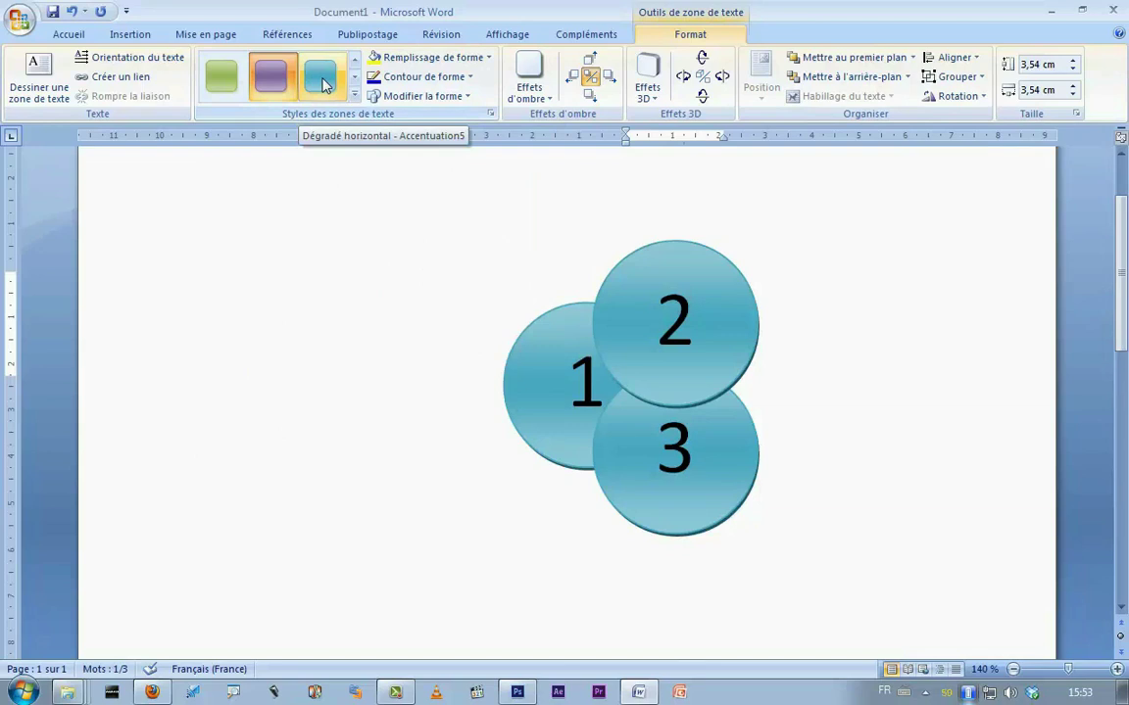
pyautogui.click(323, 84)
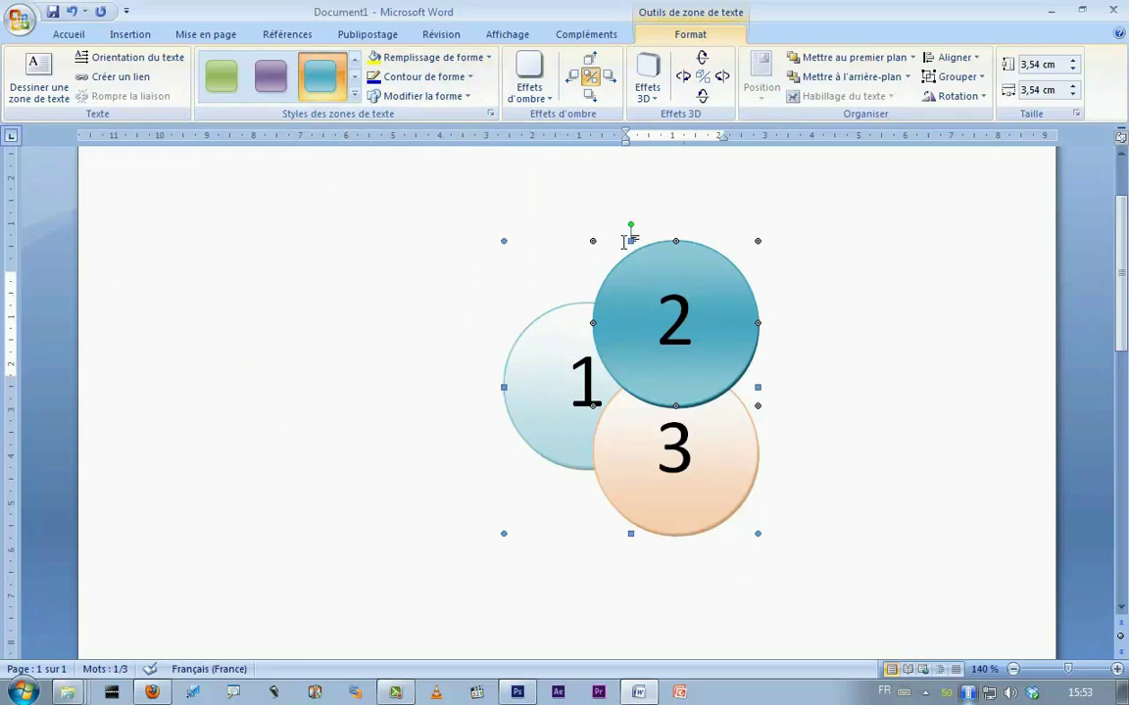
# Give circle 1 the green style from the style gallery.
pyautogui.click(516, 428)
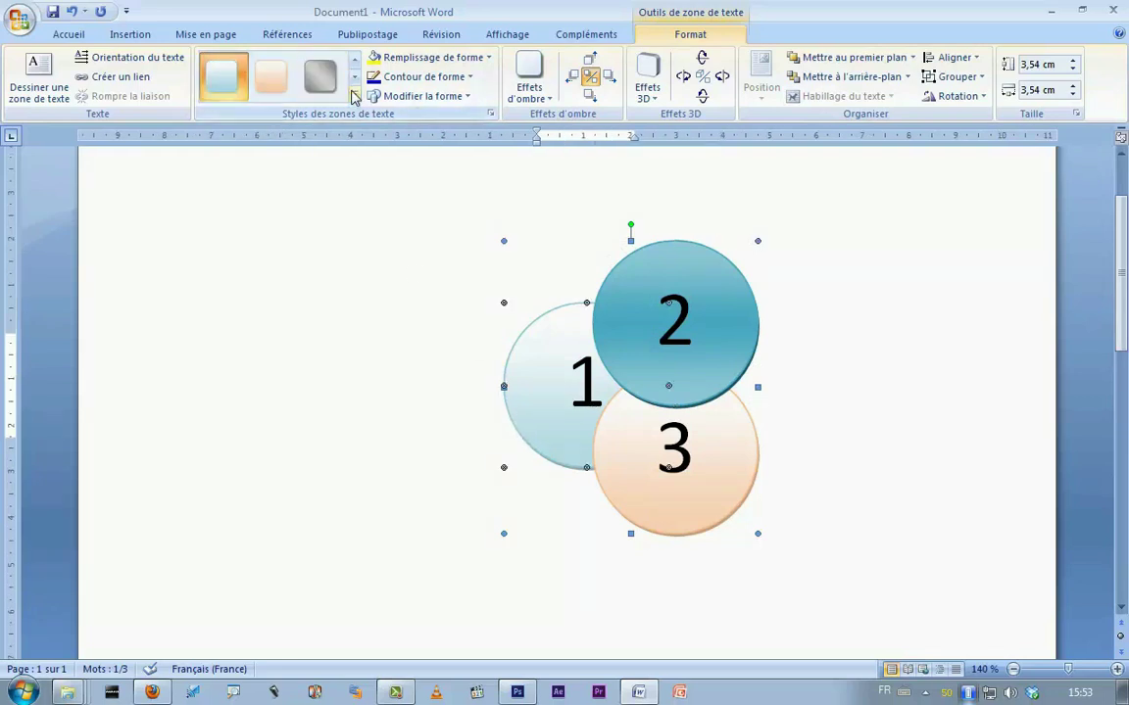
pyautogui.click(354, 95)
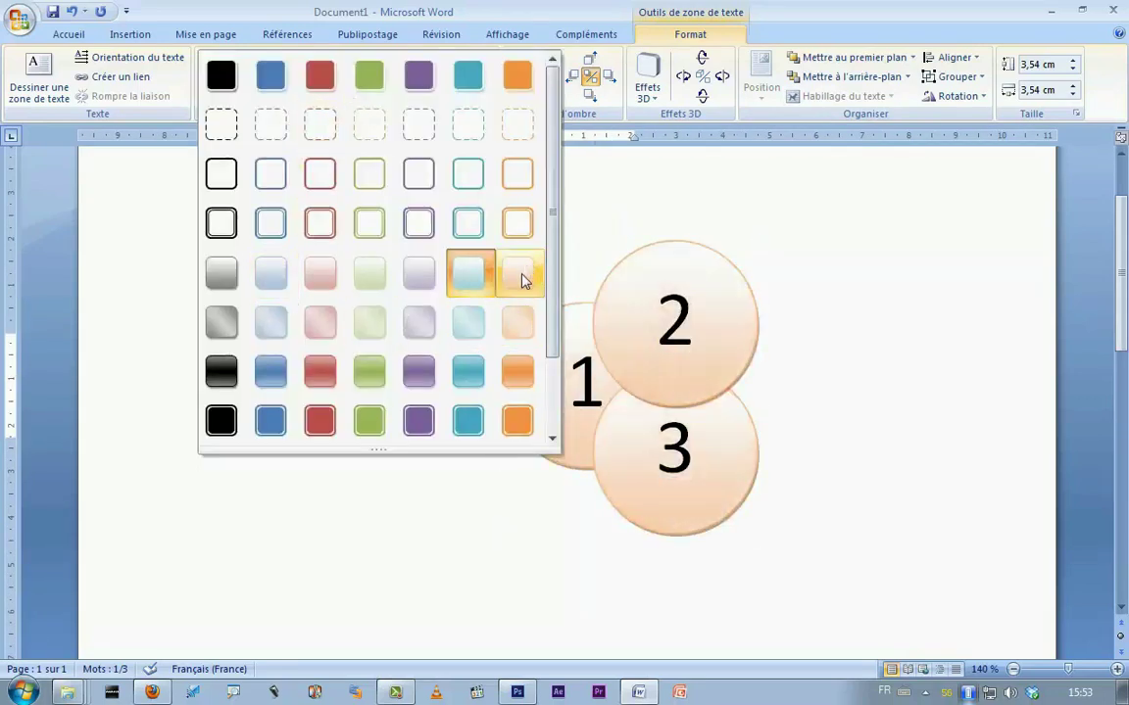
pyautogui.click(373, 382)
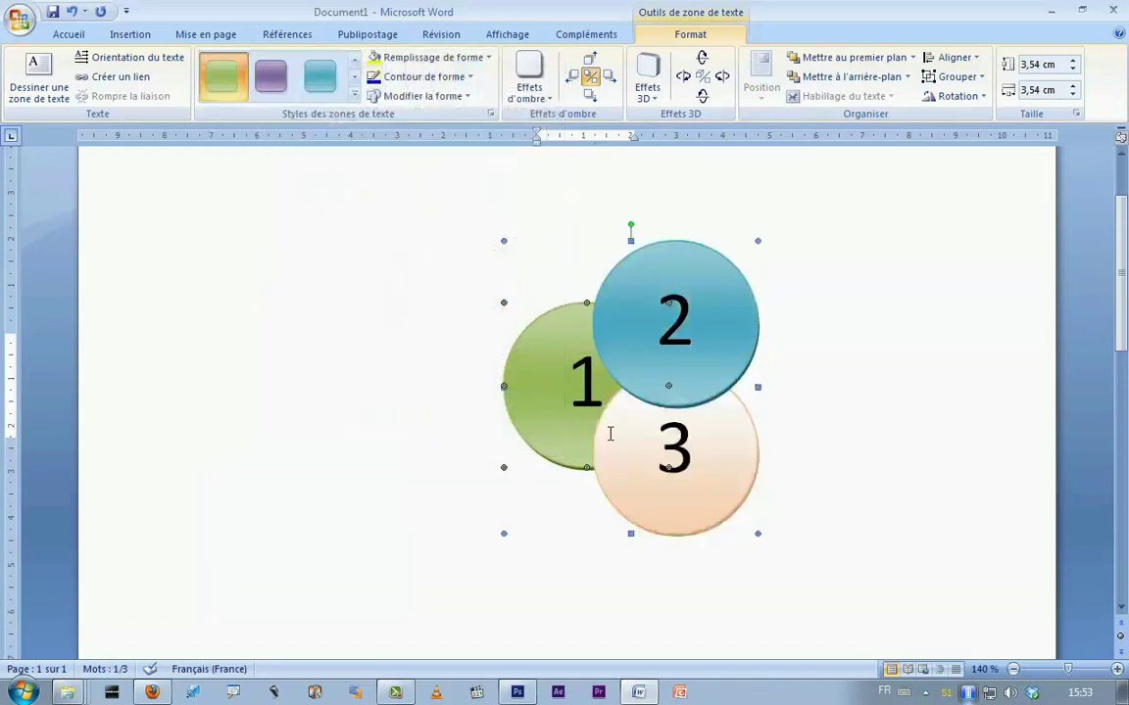
pyautogui.click(356, 435)
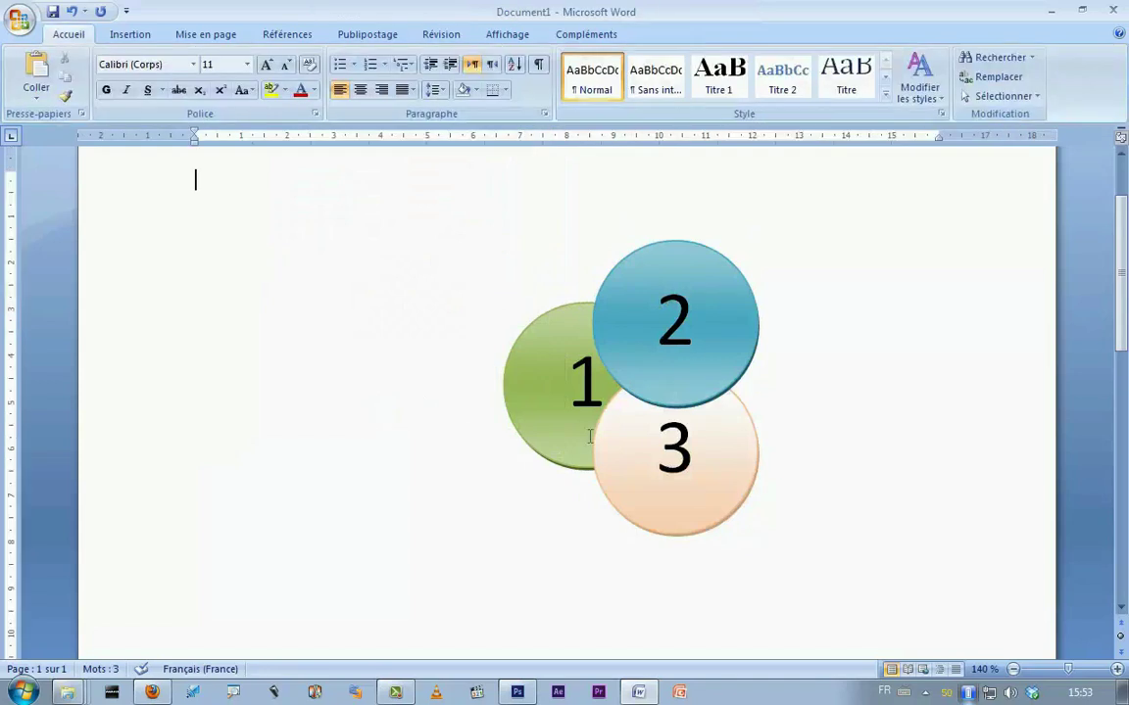
pyautogui.doubleClick(623, 377)
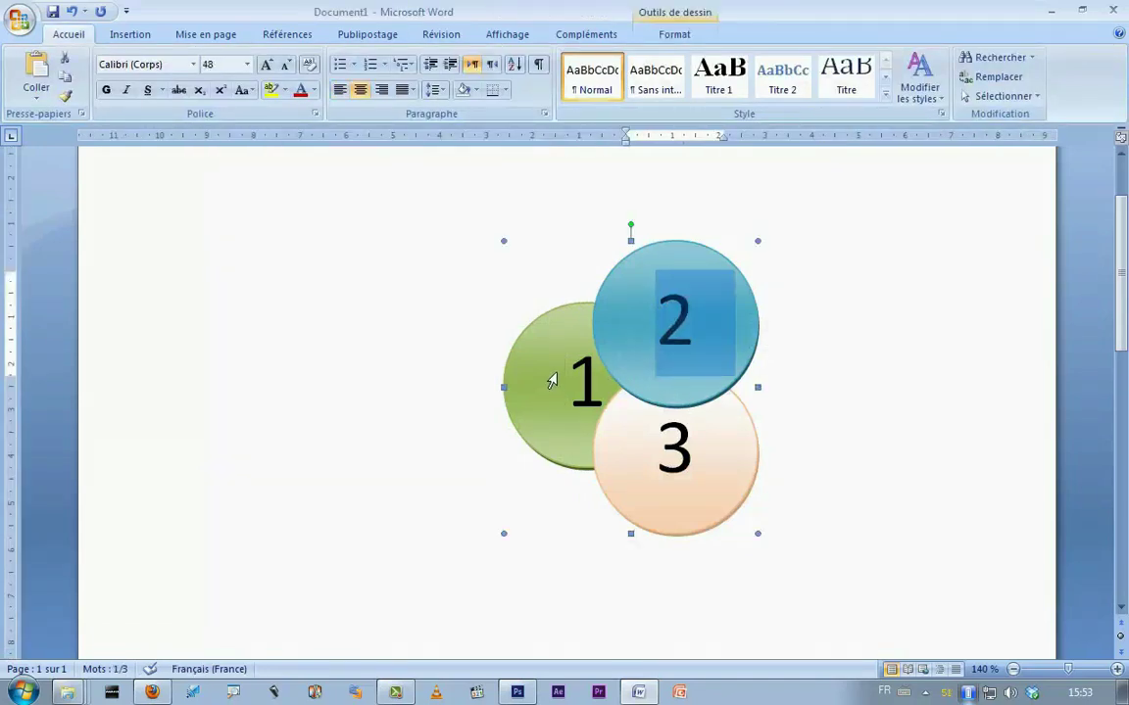
pyautogui.click(398, 355)
pyautogui.click(542, 318)
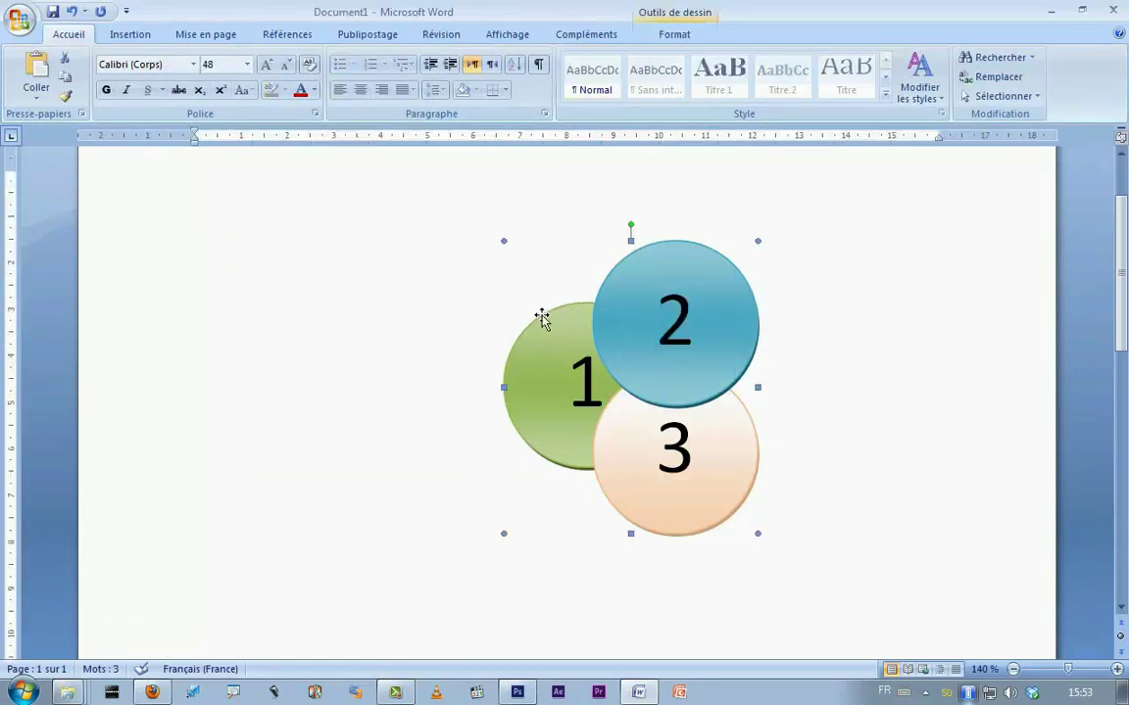
pyautogui.click(673, 33)
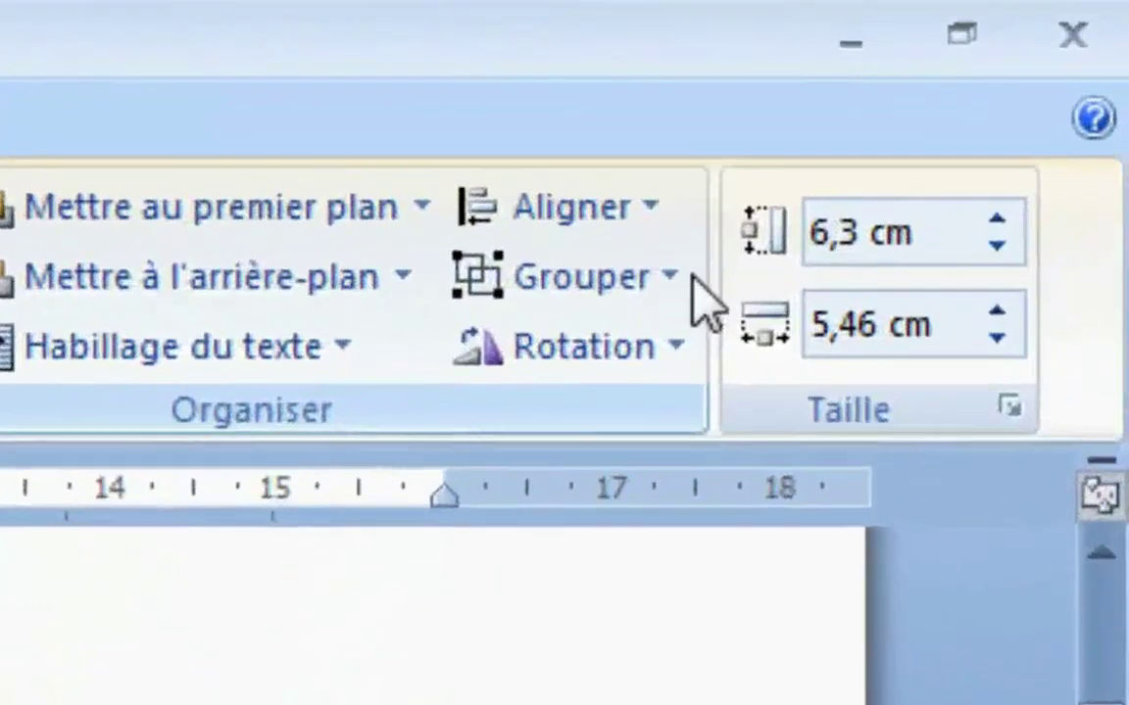
pyautogui.click(945, 106)
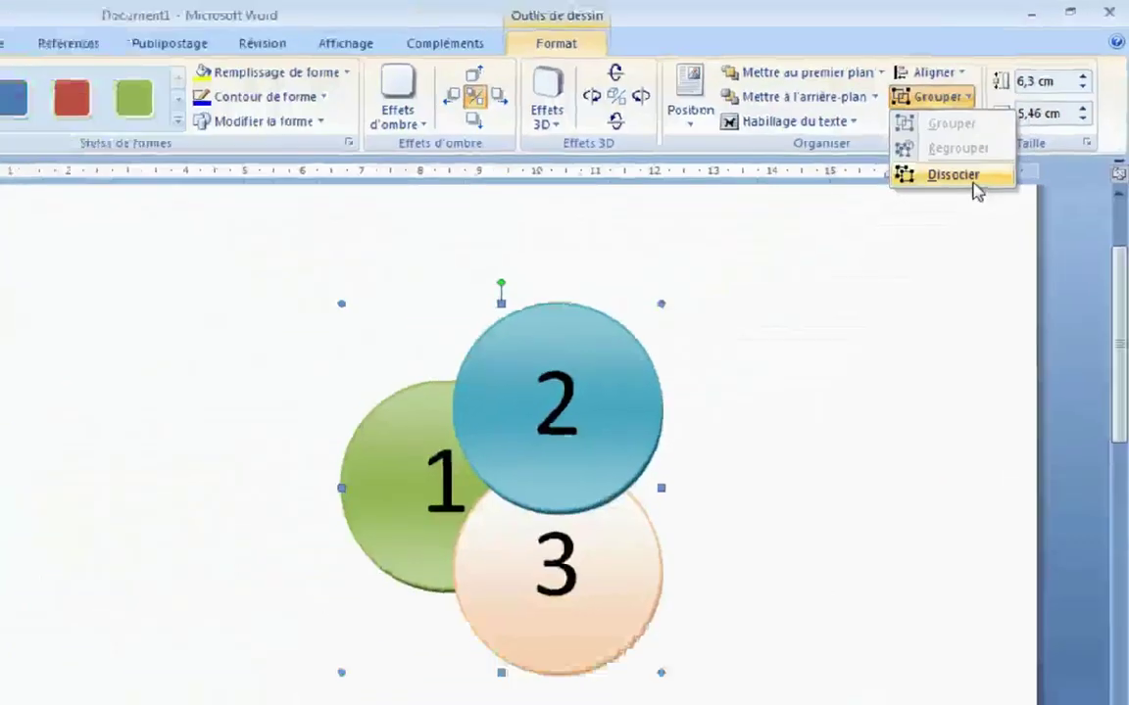
pyautogui.click(696, 514)
pyautogui.click(896, 323)
pyautogui.moveTo(510, 375); pyautogui.dragTo(304, 383)
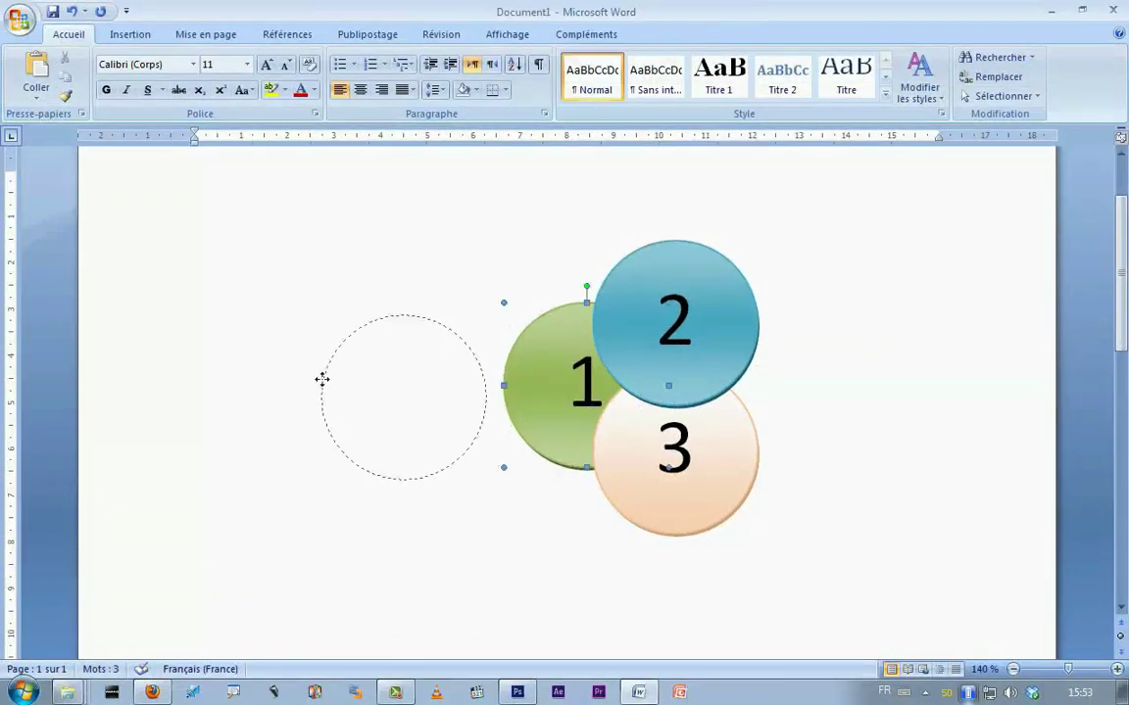
pyautogui.moveTo(604, 361); pyautogui.dragTo(491, 305)
pyautogui.moveTo(748, 428); pyautogui.dragTo(872, 302)
pyautogui.click(671, 463)
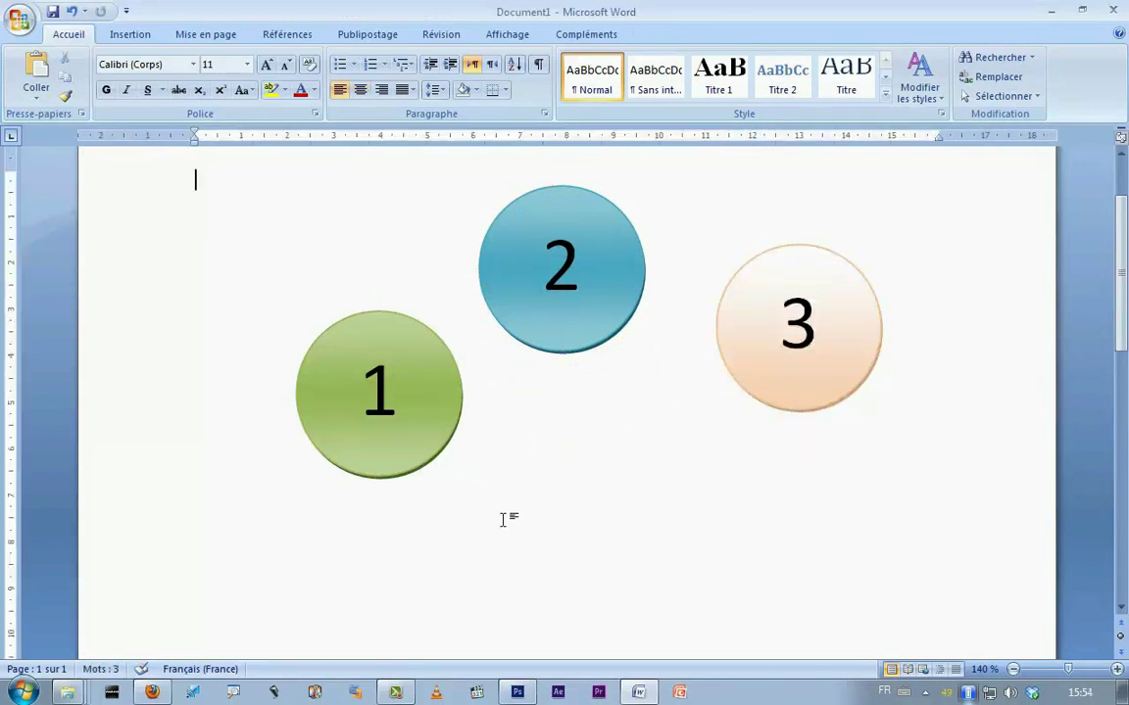
pyautogui.moveTo(194, 476); pyautogui.dragTo(1026, 527)
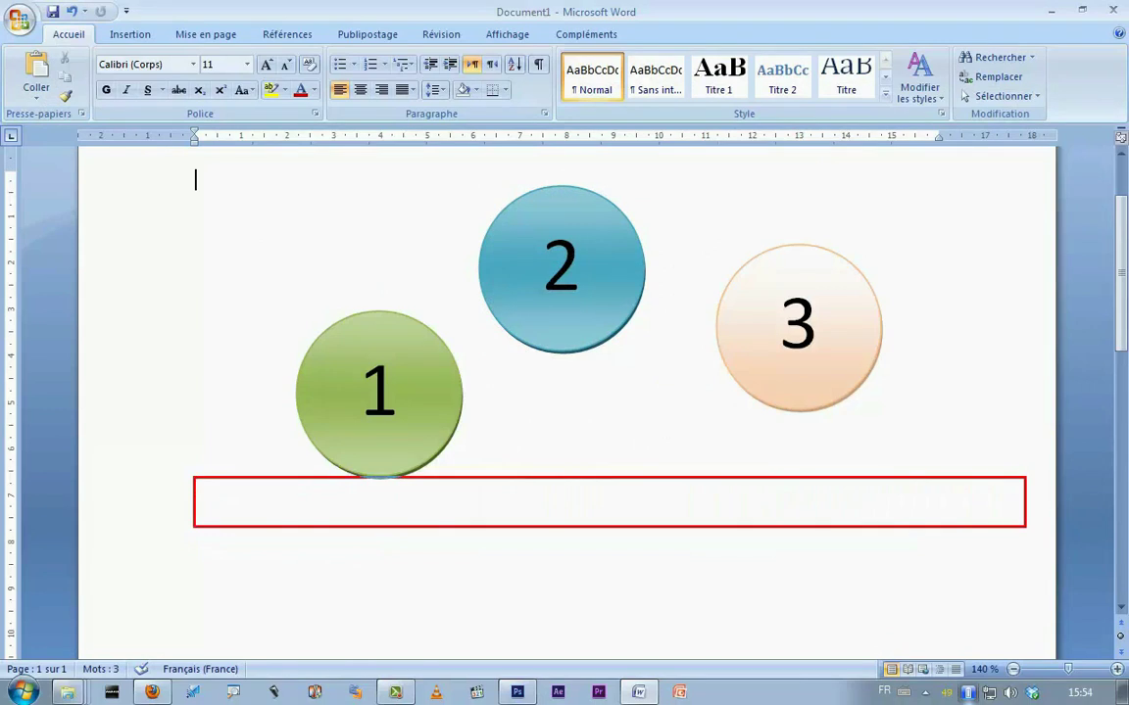
pyautogui.moveTo(195, 179); pyautogui.dragTo(991, 150)
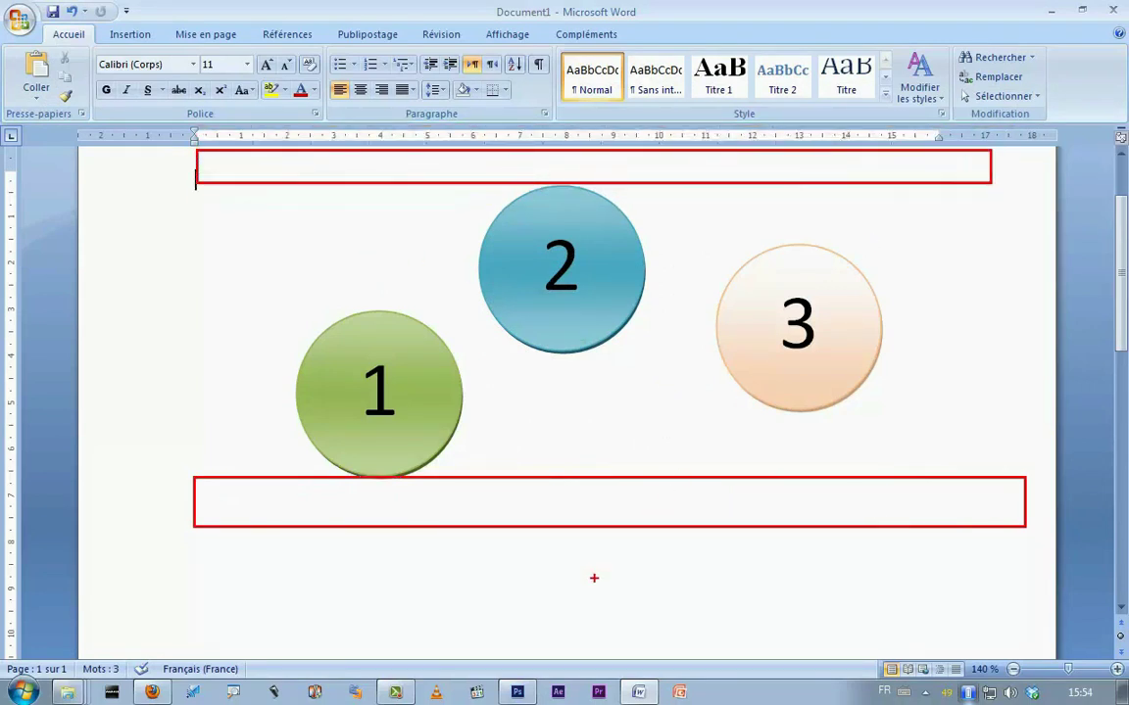
# Select circles 1, 2 and 3 together as whole shapes.
pyautogui.click(348, 466)
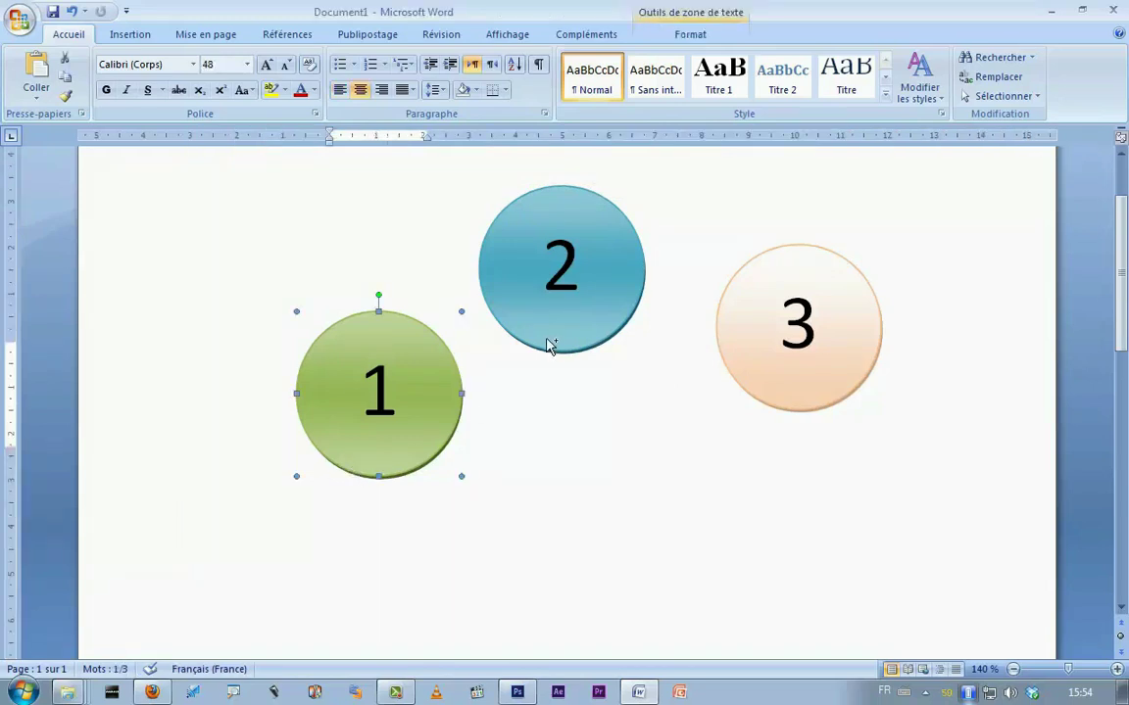
pyautogui.keyDown('shift'); pyautogui.click(548, 345); pyautogui.keyUp('shift')
pyautogui.click(737, 378)
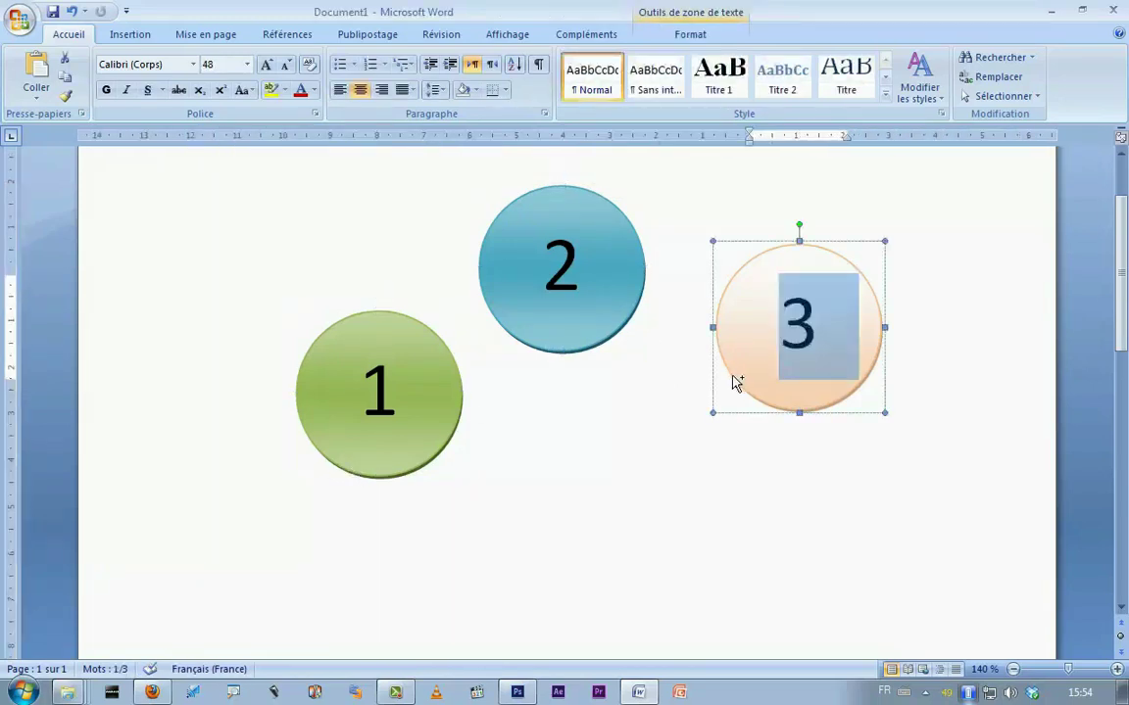
pyautogui.keyDown('shift'); pyautogui.click(607, 341); pyautogui.keyUp('shift')
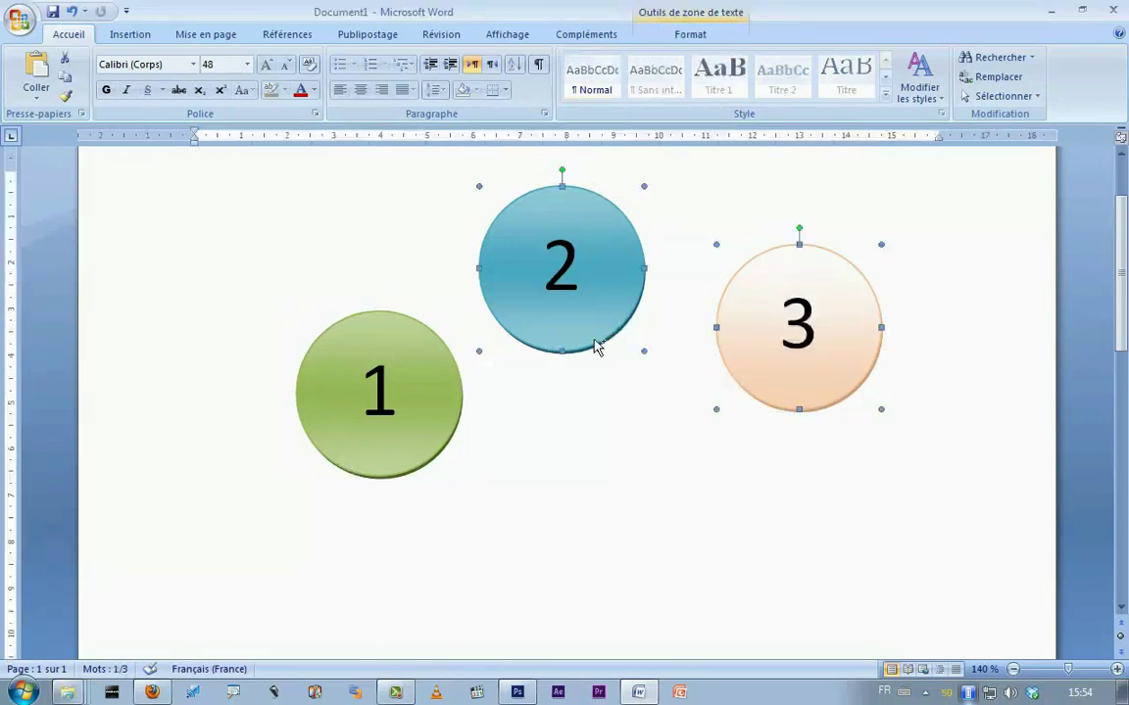
pyautogui.keyDown('shift'); pyautogui.click(440, 435); pyautogui.keyUp('shift')
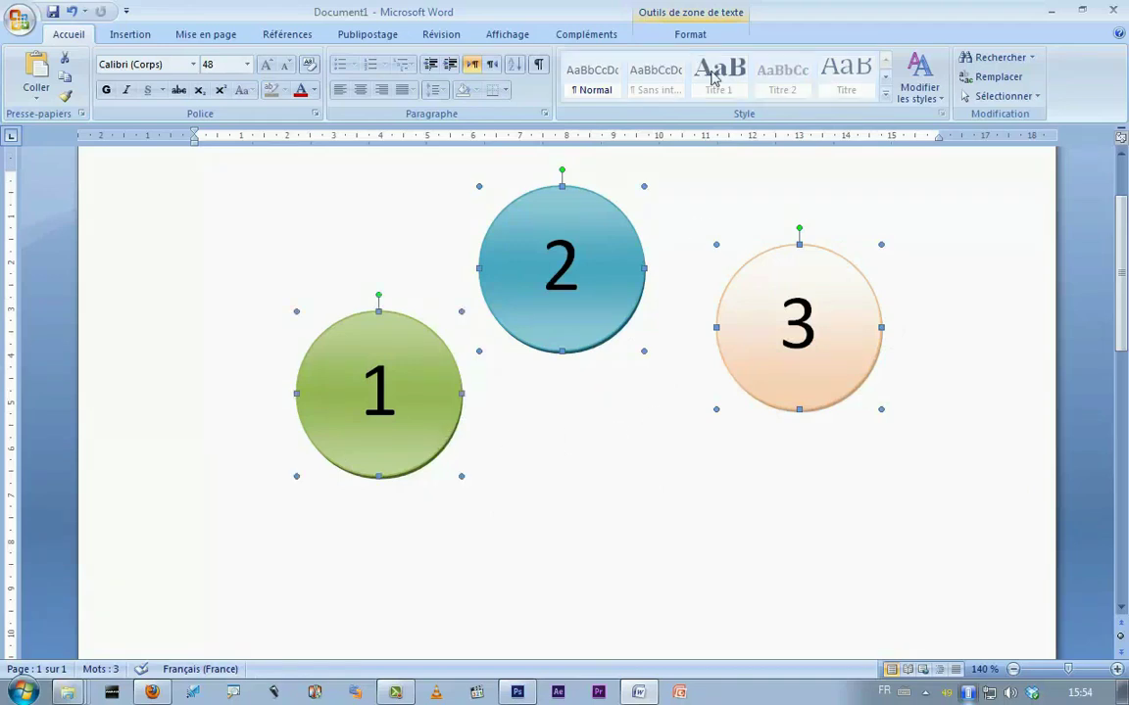
# Bring up the text box Format tools and Aligner list, then spread the circles apart.
pyautogui.click(694, 33)
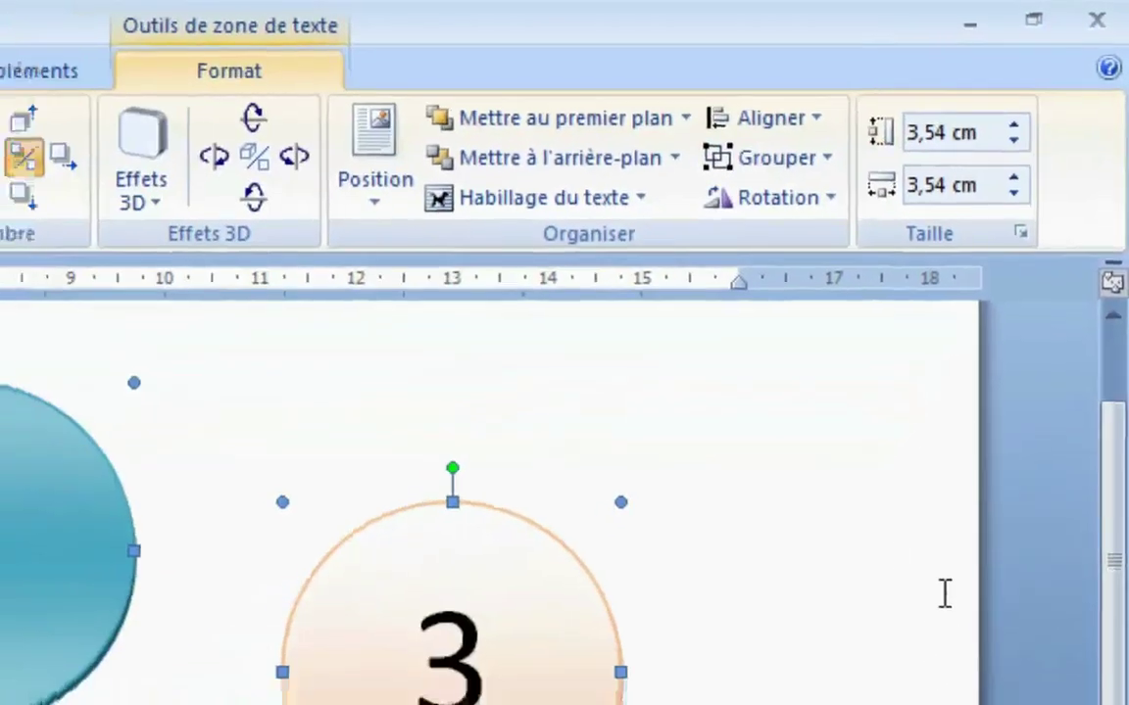
pyautogui.click(818, 119)
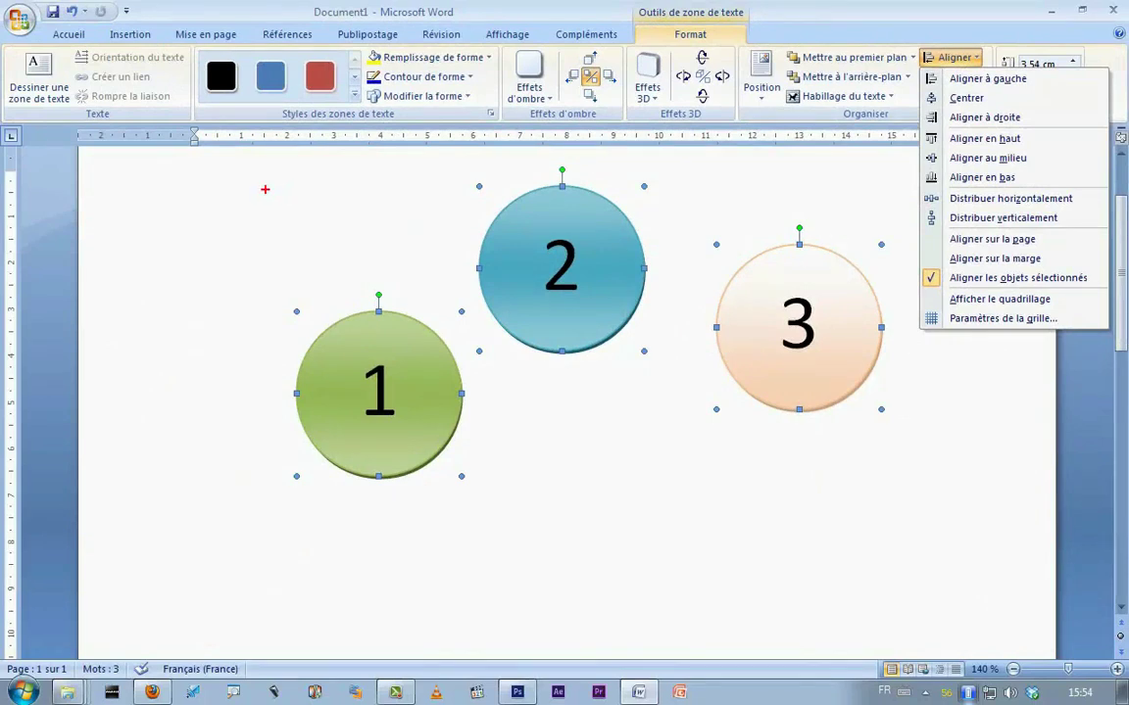
pyautogui.moveTo(278, 181); pyautogui.dragTo(275, 482)
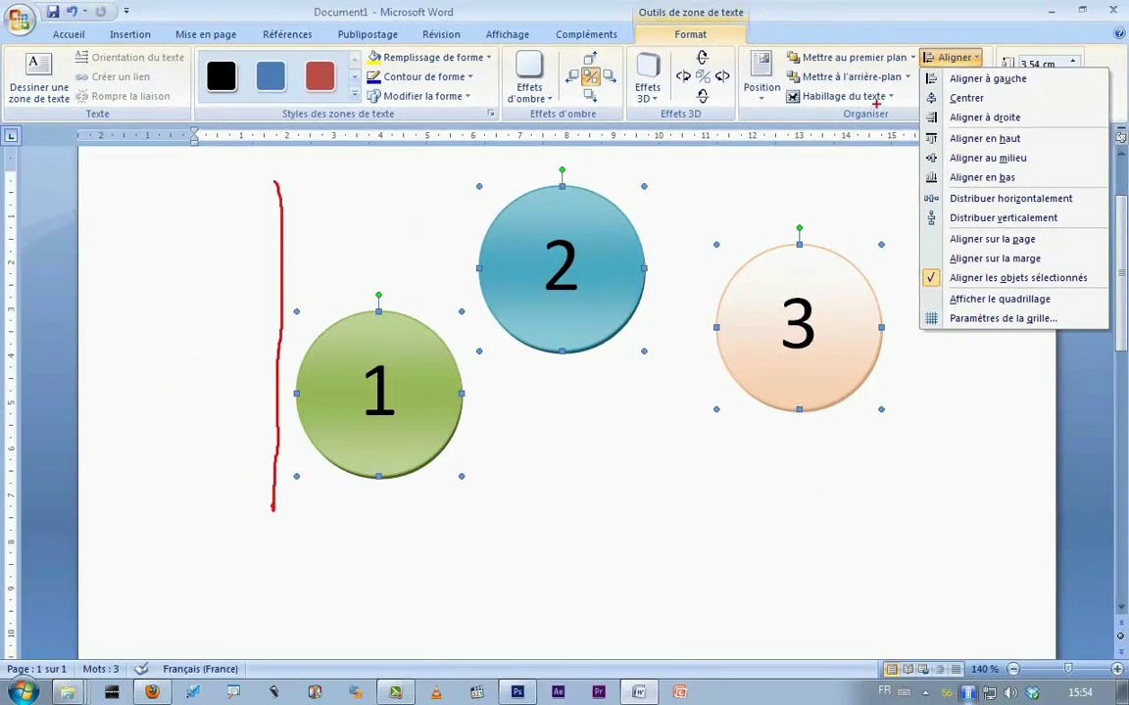
pyautogui.moveTo(887, 80); pyautogui.dragTo(919, 537)
pyautogui.moveTo(331, 177); pyautogui.dragTo(808, 144)
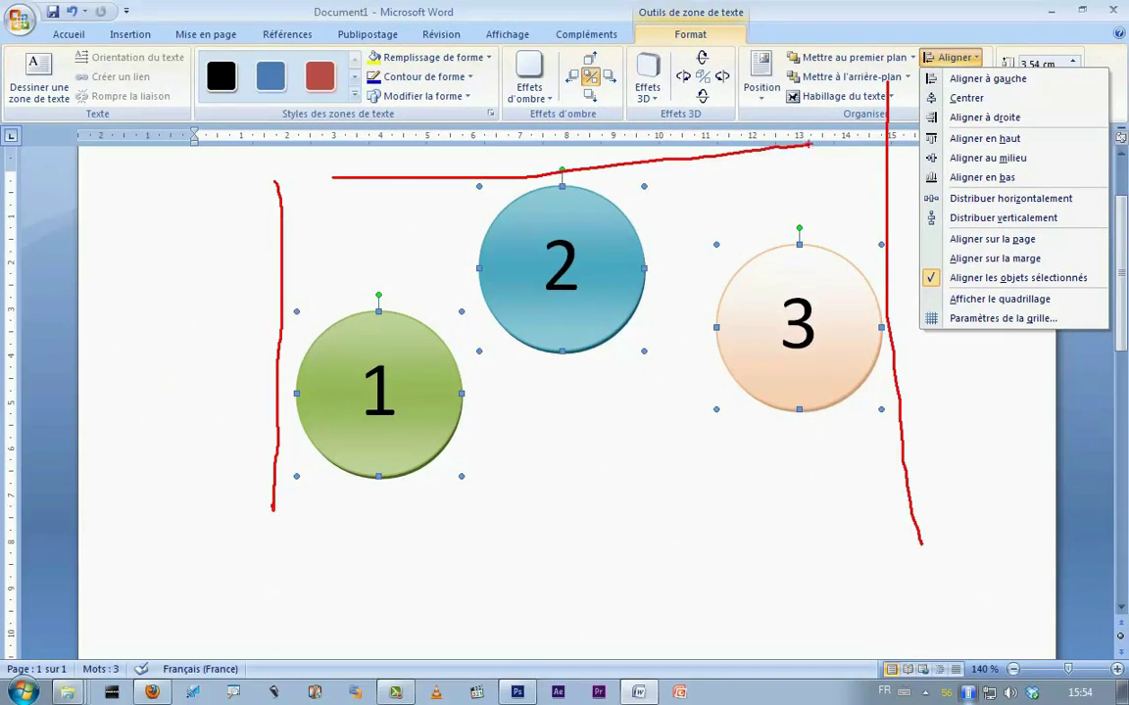
pyautogui.moveTo(328, 515); pyautogui.dragTo(812, 539)
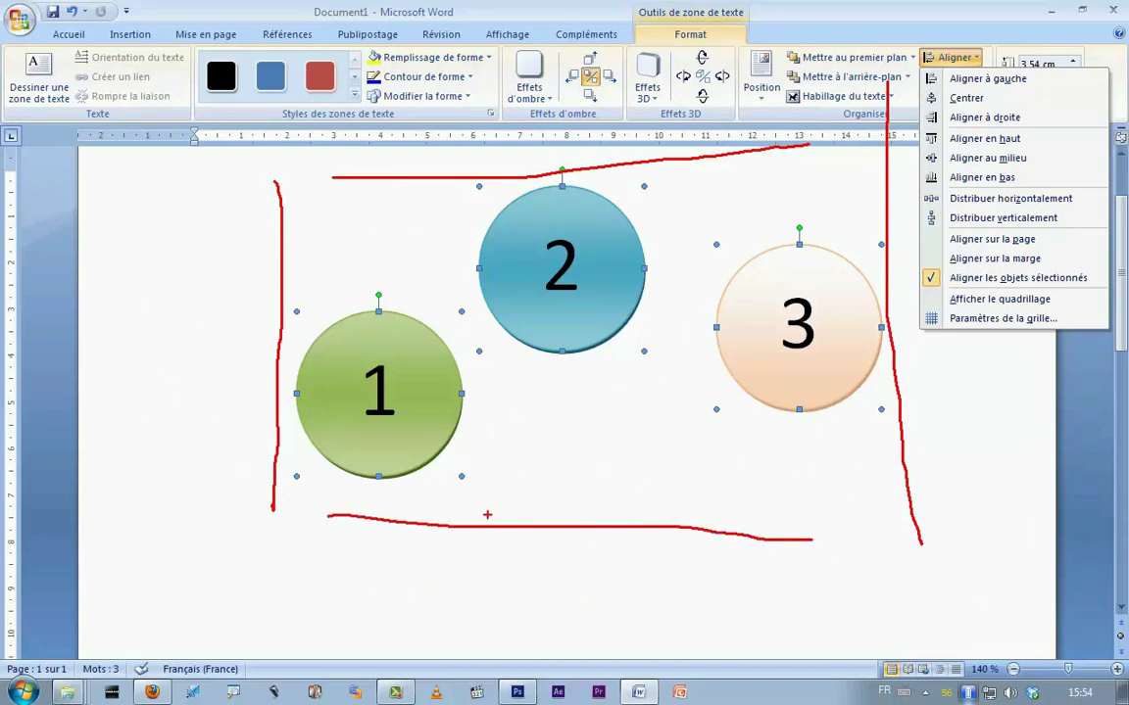
pyautogui.moveTo(308, 475); pyautogui.dragTo(880, 487)
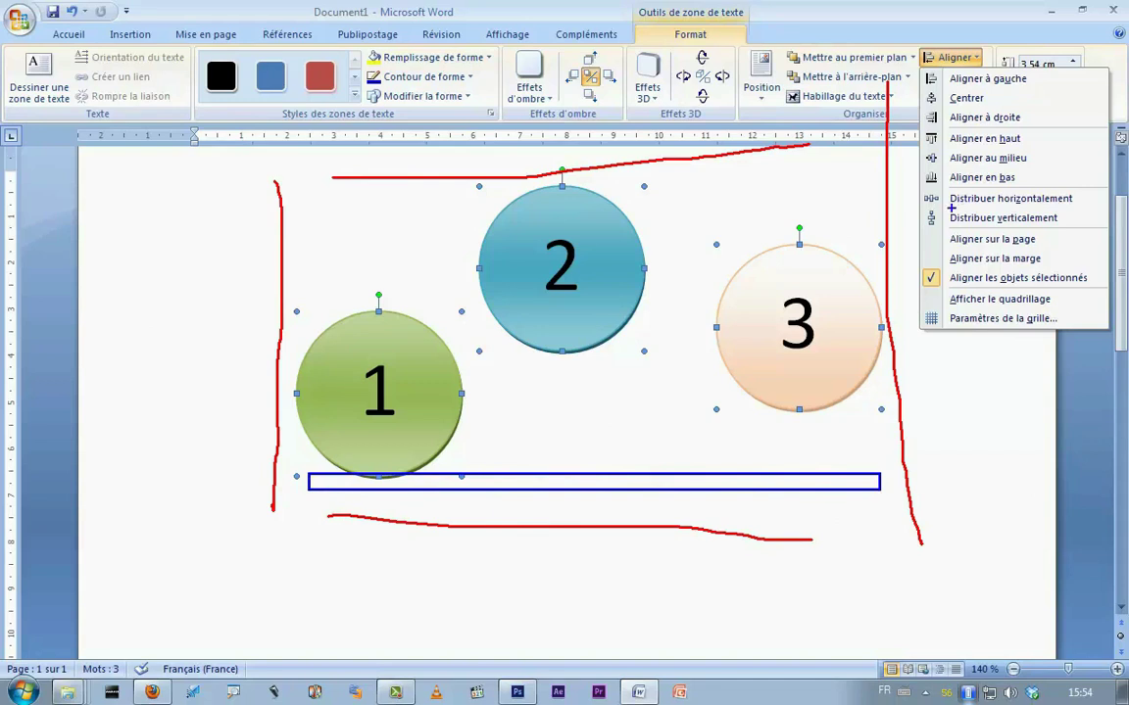
pyautogui.moveTo(916, 169); pyautogui.dragTo(1027, 189)
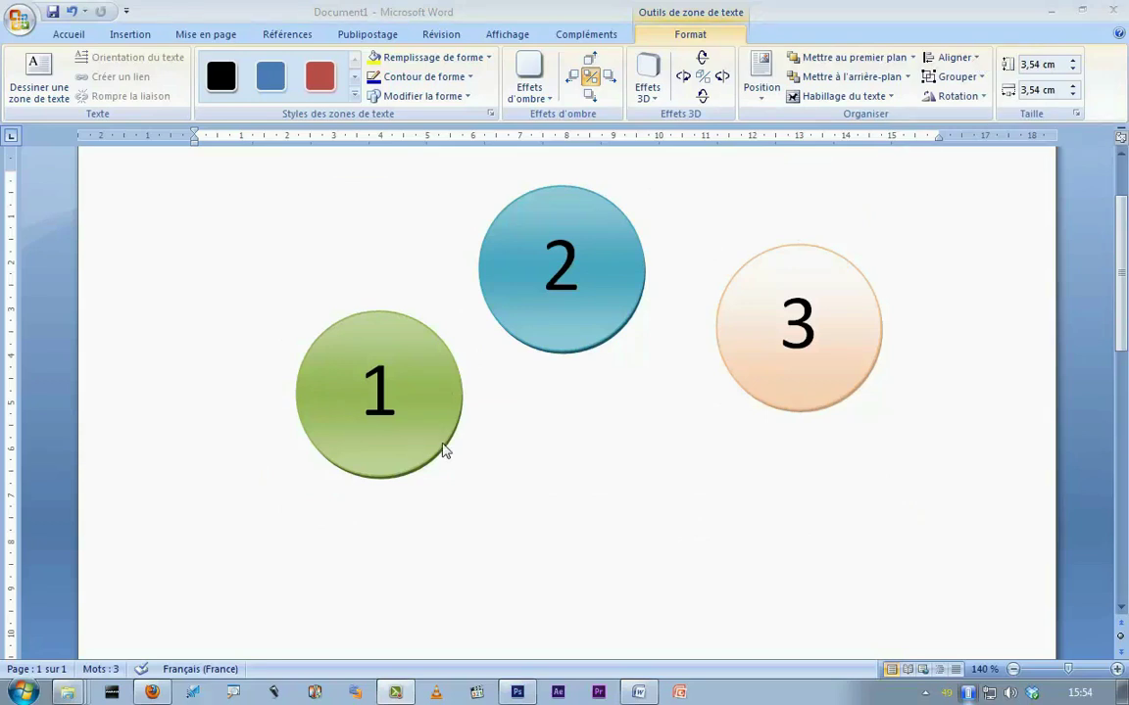
# Try bottom alignment, then top alignment, undoing each one.
pyautogui.click(976, 59)
pyautogui.click(994, 177)
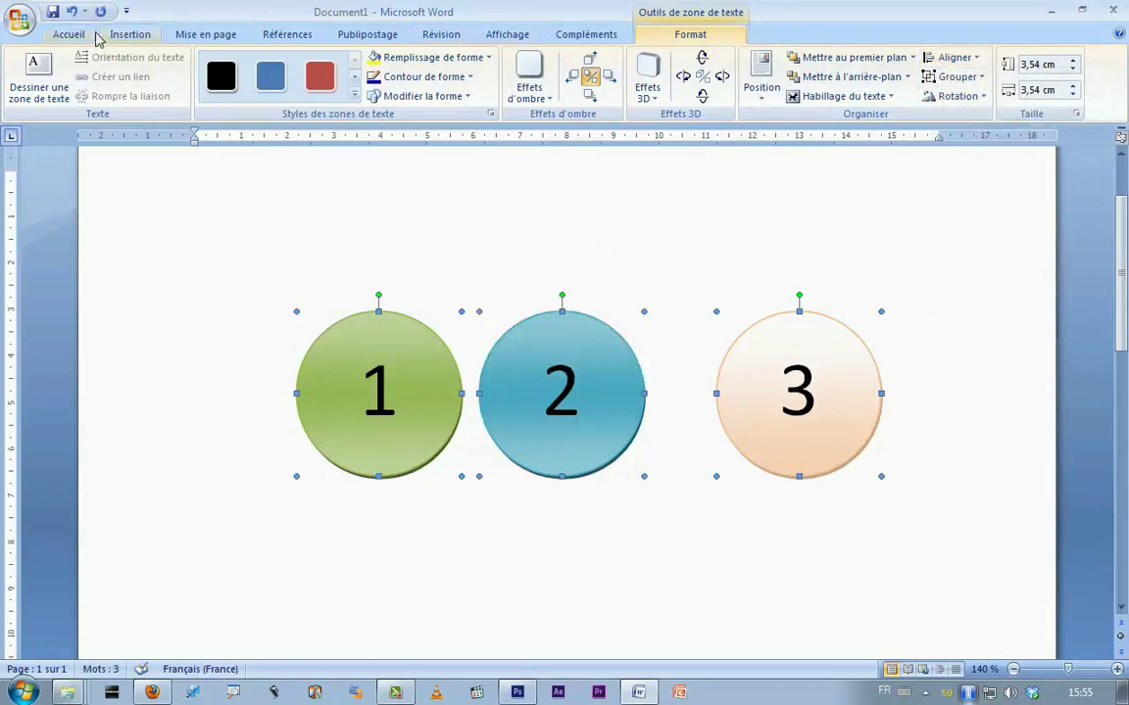
pyautogui.click(72, 12)
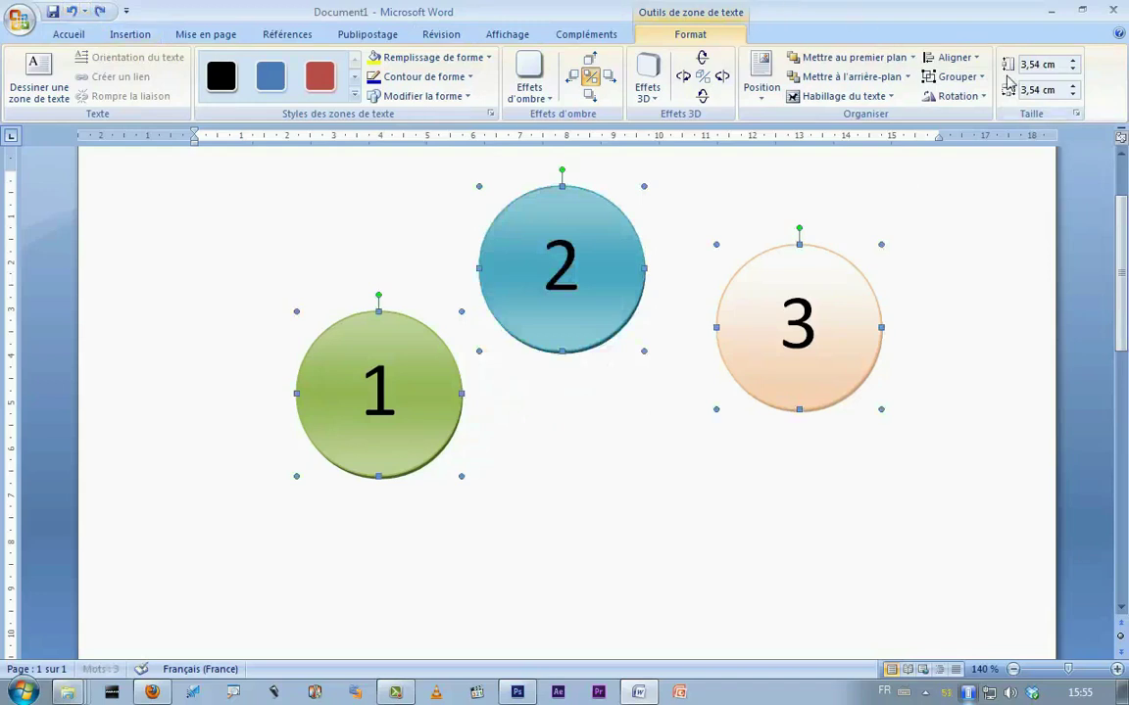
pyautogui.click(980, 59)
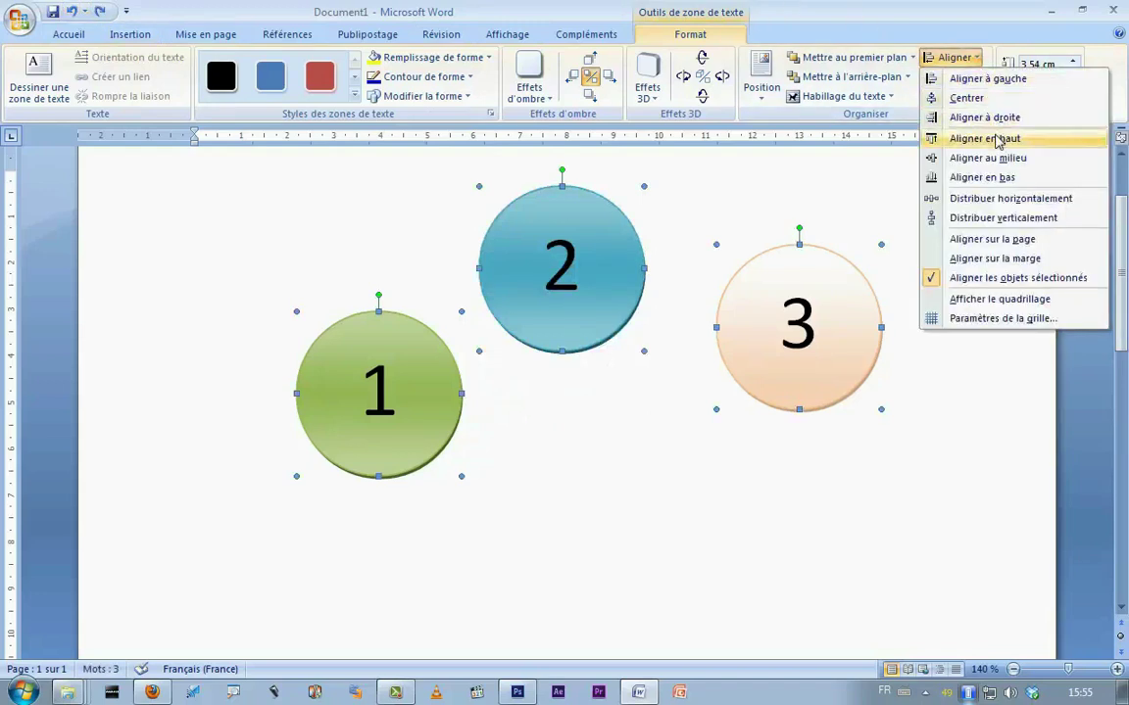
pyautogui.click(995, 139)
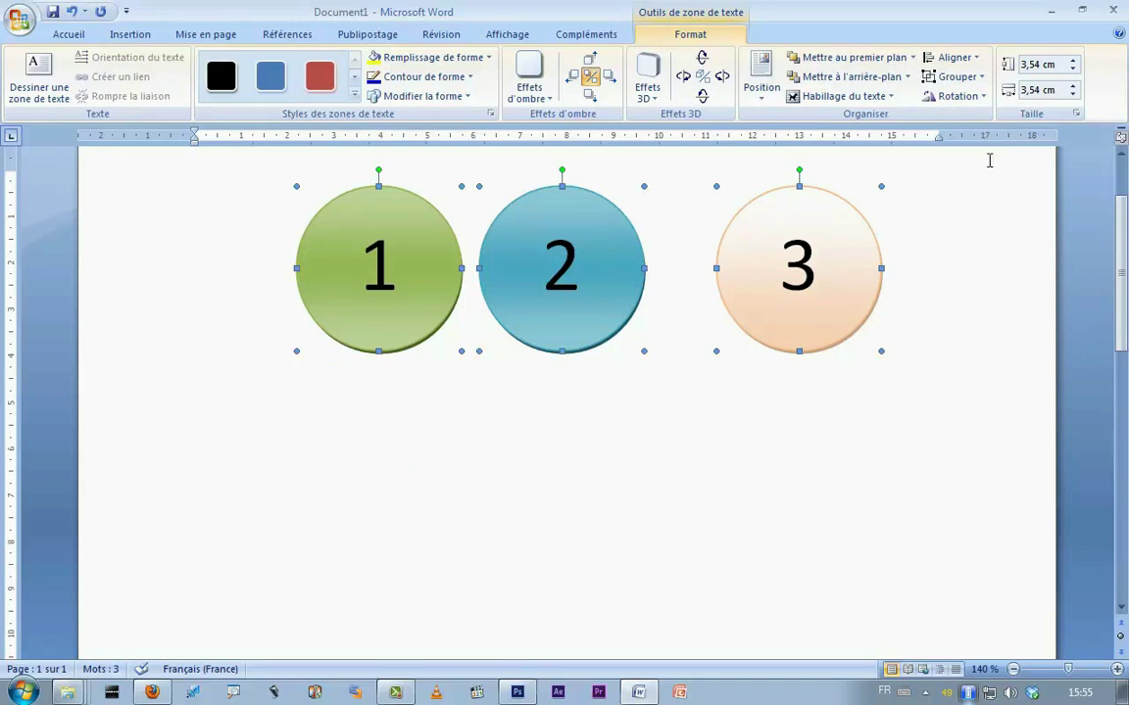
pyautogui.click(72, 12)
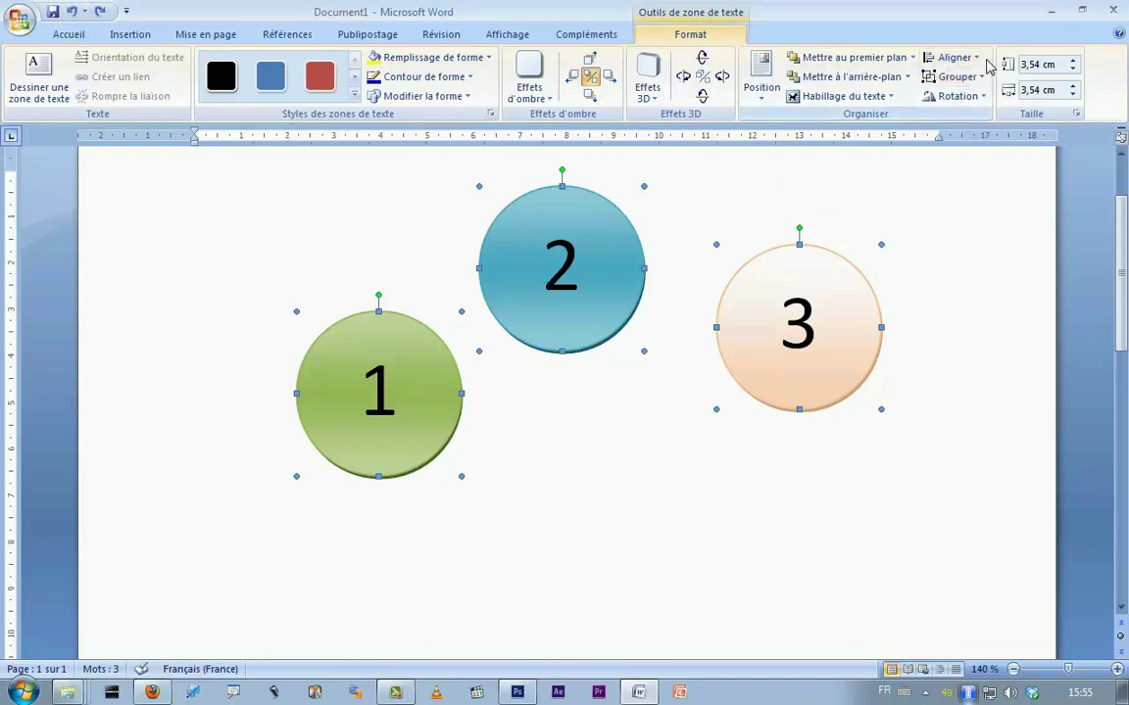
# Apply Aligner en bas so the three circles sit in one horizontal row.
pyautogui.click(953, 57)
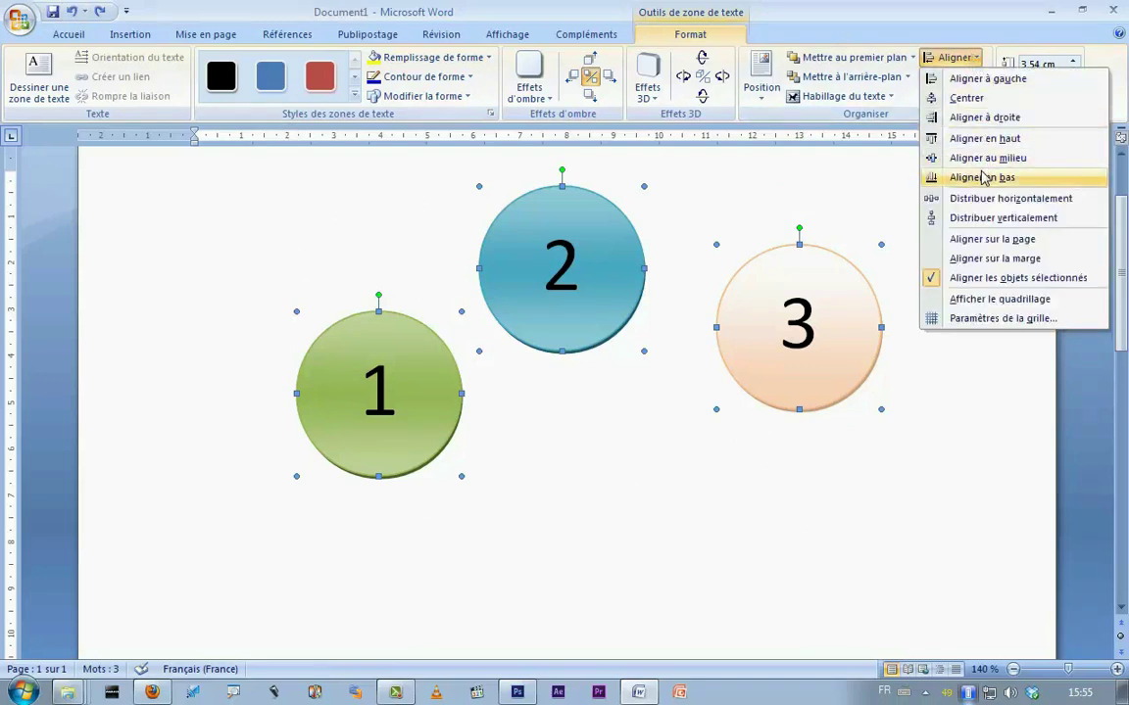
pyautogui.click(983, 177)
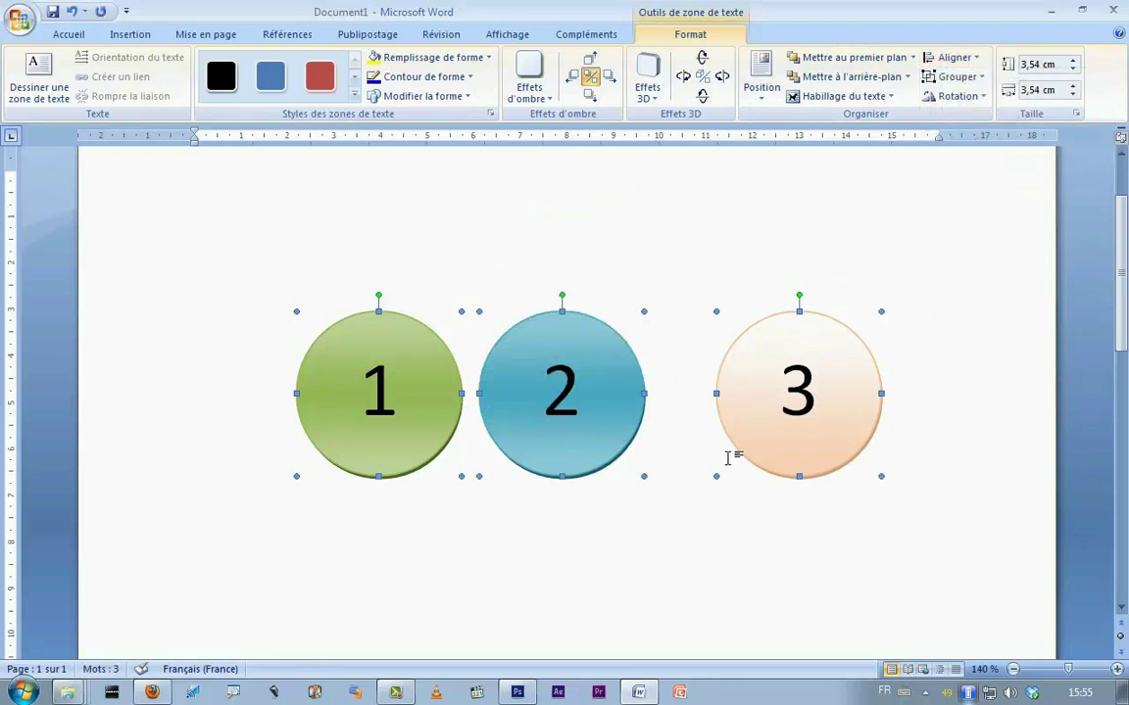
pyautogui.moveTo(647, 381); pyautogui.dragTo(713, 408)
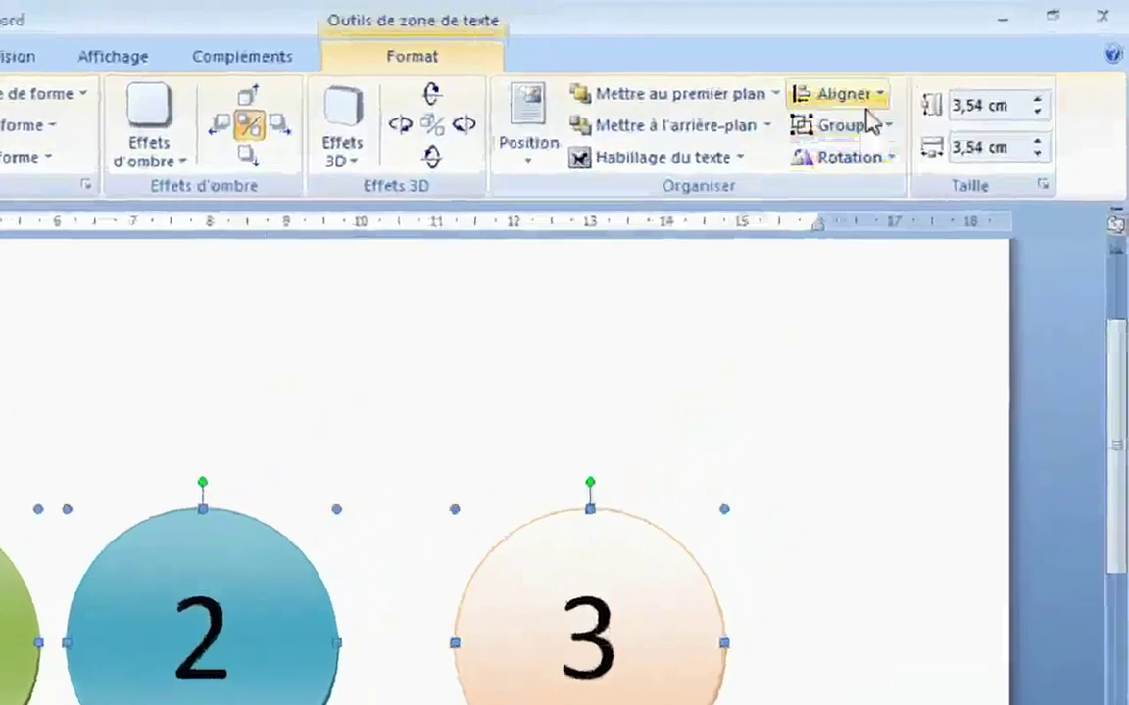
pyautogui.click(974, 58)
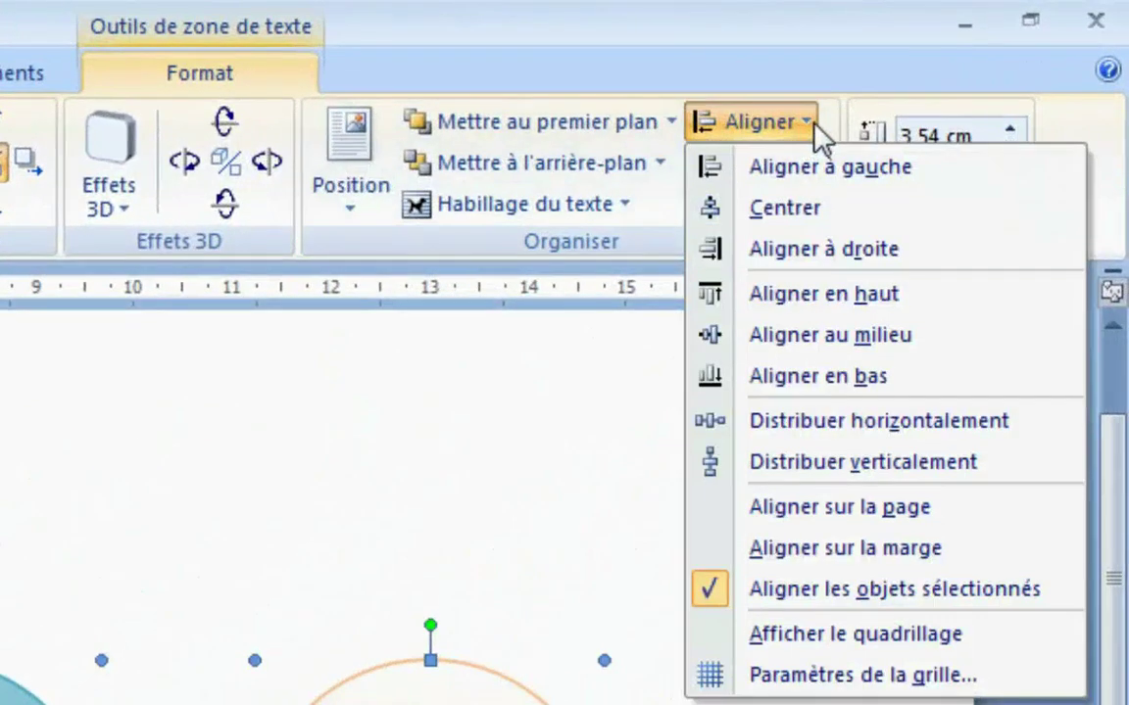
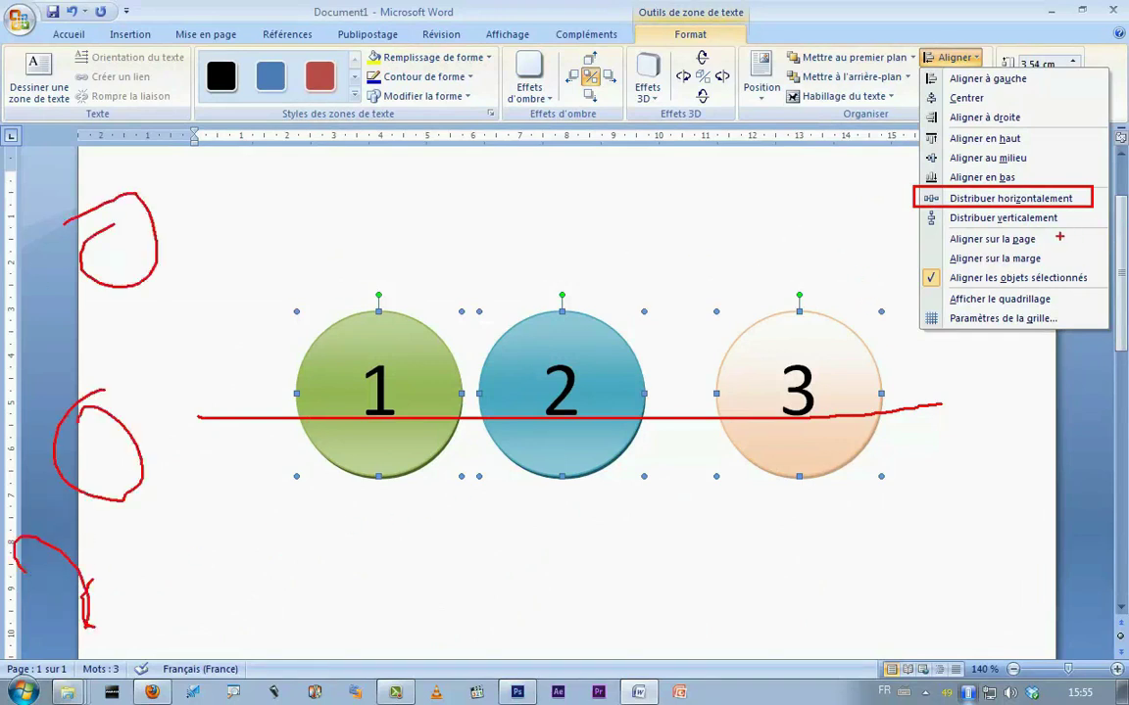
# Evenly distribute the three numbered circles with Aligner > Distribuer horizontalement, then reselect them.
pyautogui.press('Escape')
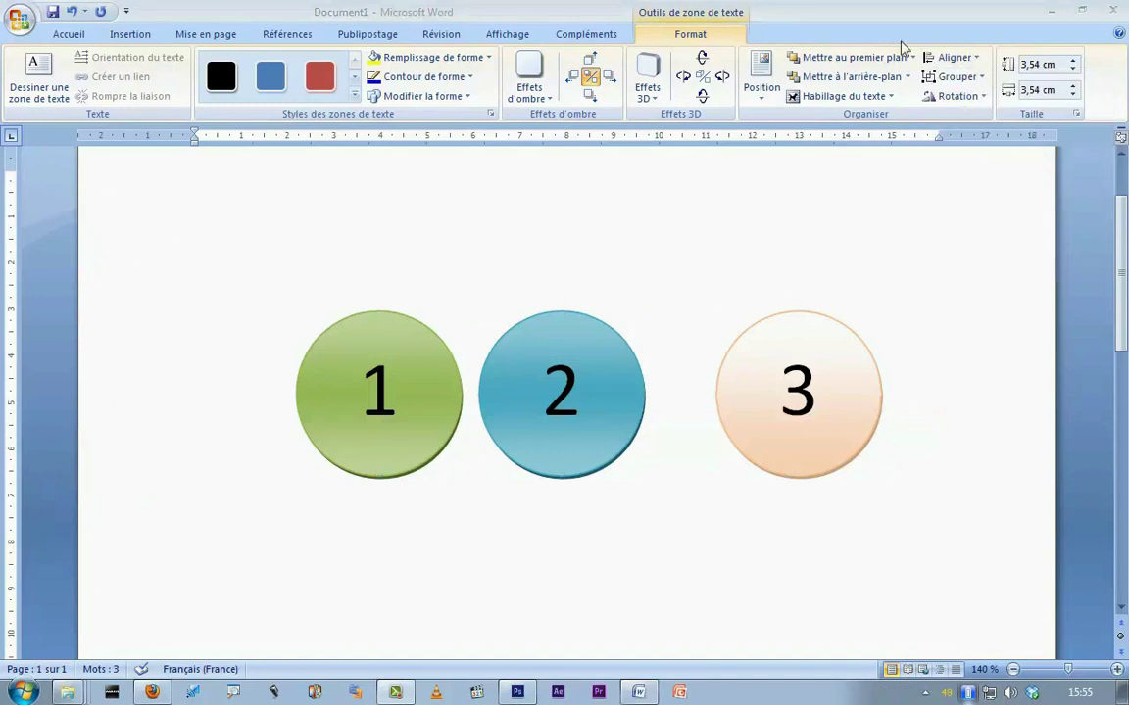
pyautogui.click(958, 56)
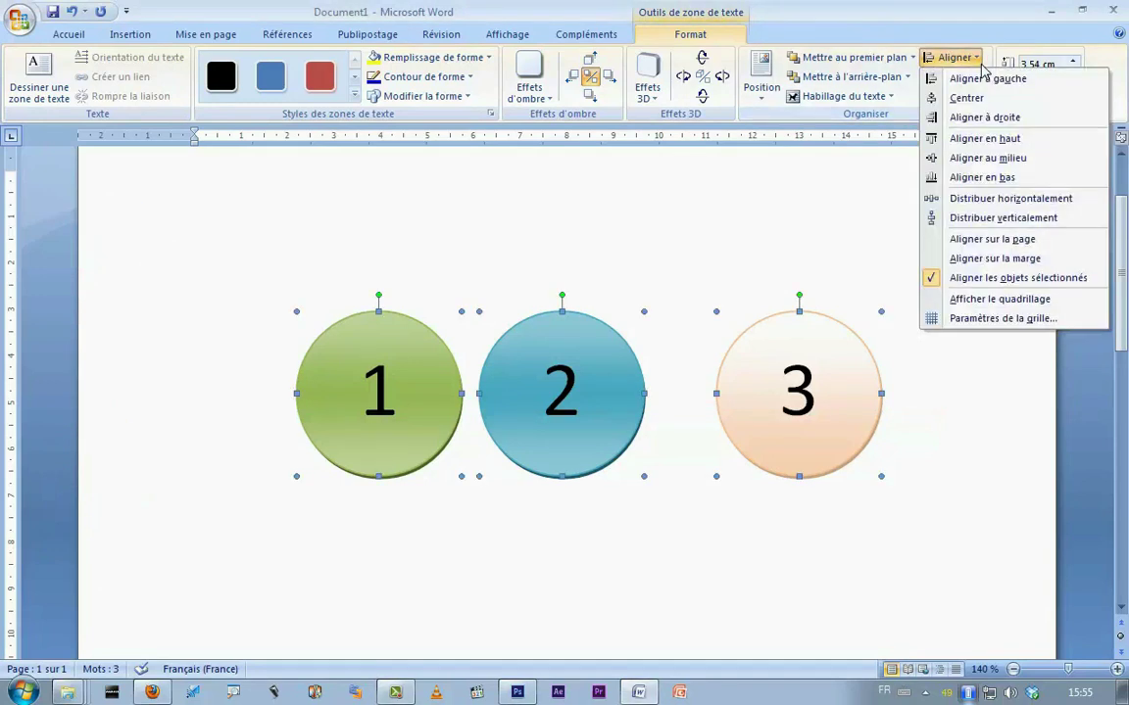
pyautogui.click(1004, 198)
pyautogui.hotkey('ctrl', '2')
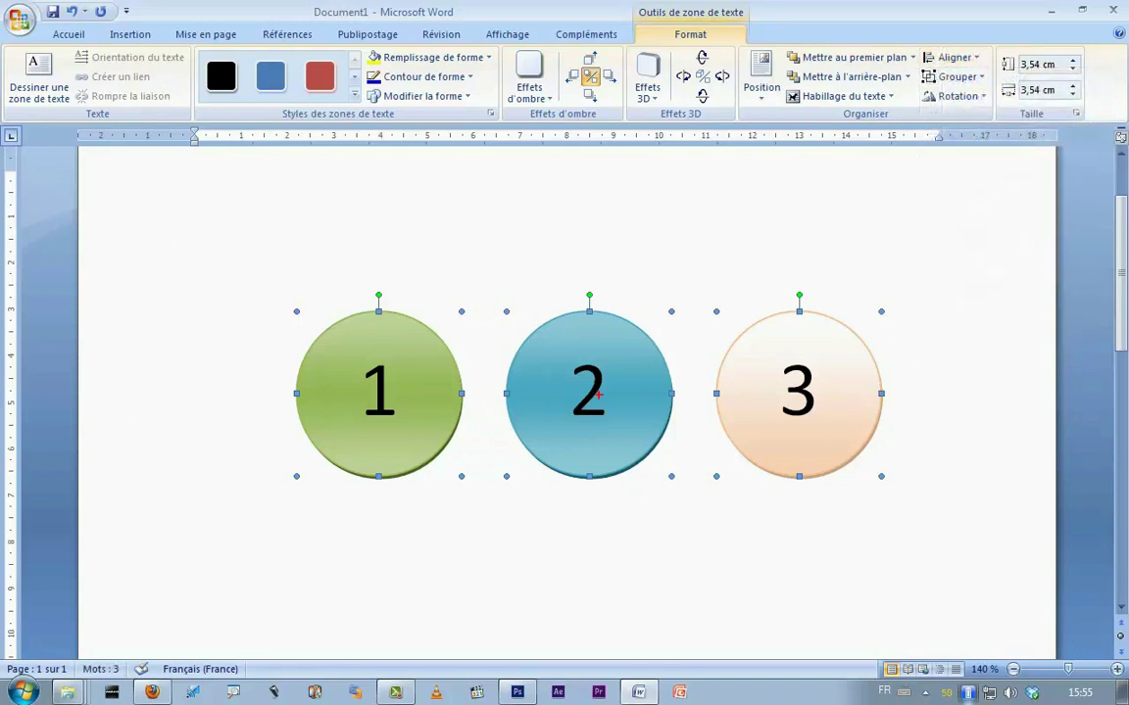
pyautogui.moveTo(464, 385); pyautogui.dragTo(507, 411)
pyautogui.moveTo(674, 384); pyautogui.dragTo(718, 414)
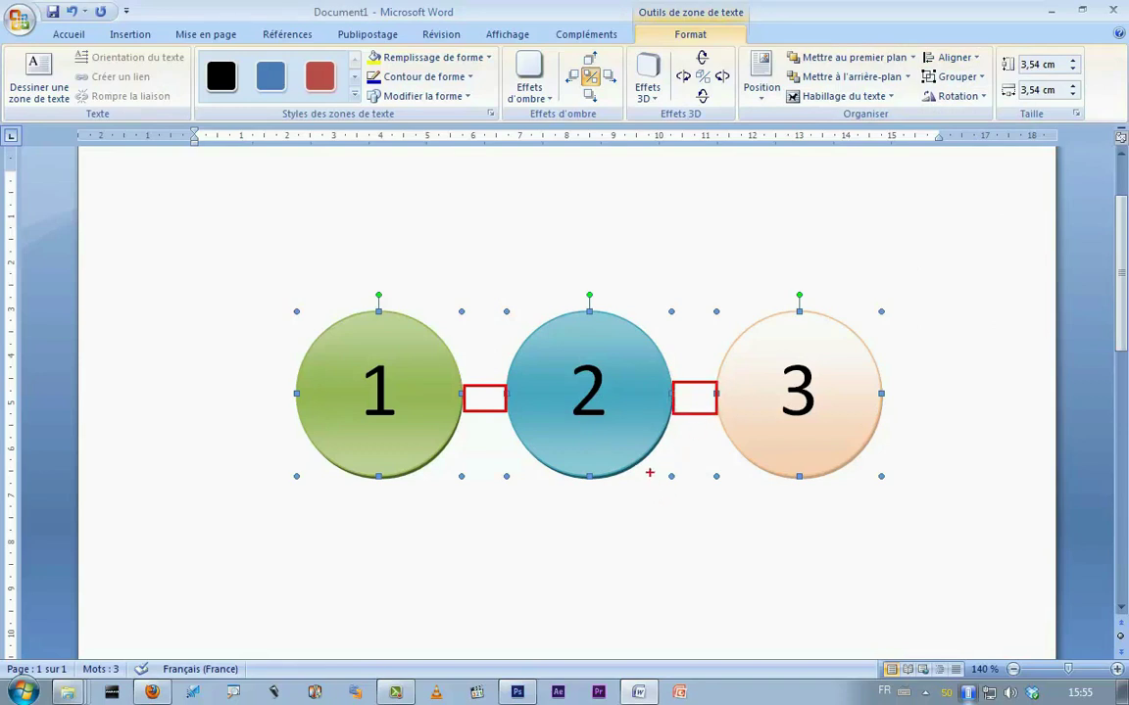
pyautogui.moveTo(262, 276); pyautogui.dragTo(909, 507)
pyautogui.moveTo(902, 37); pyautogui.dragTo(992, 86)
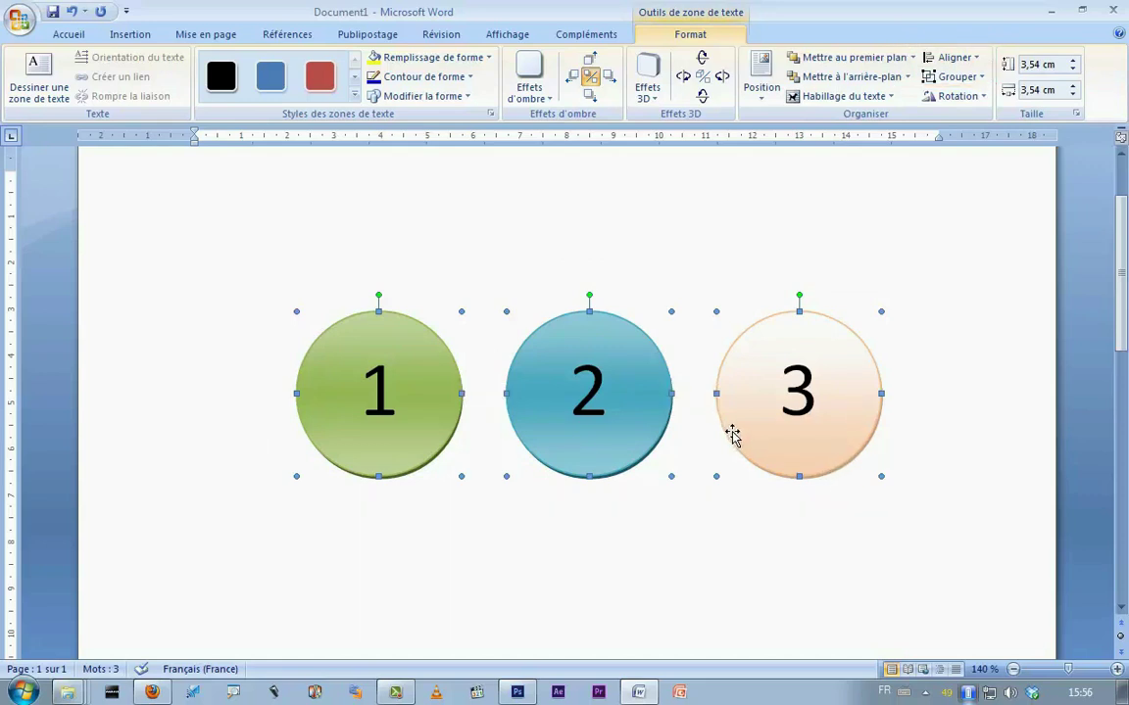
# Insert the Koala sample picture via Insertion > Image.
pyautogui.click(129, 35)
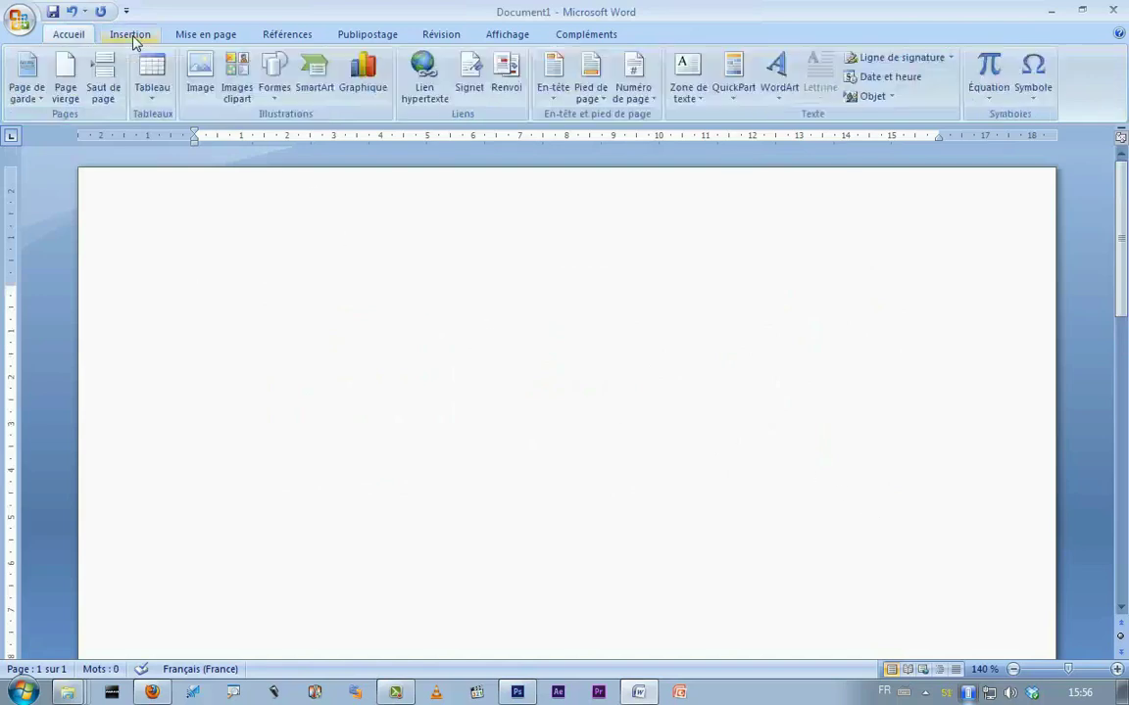
pyautogui.click(200, 74)
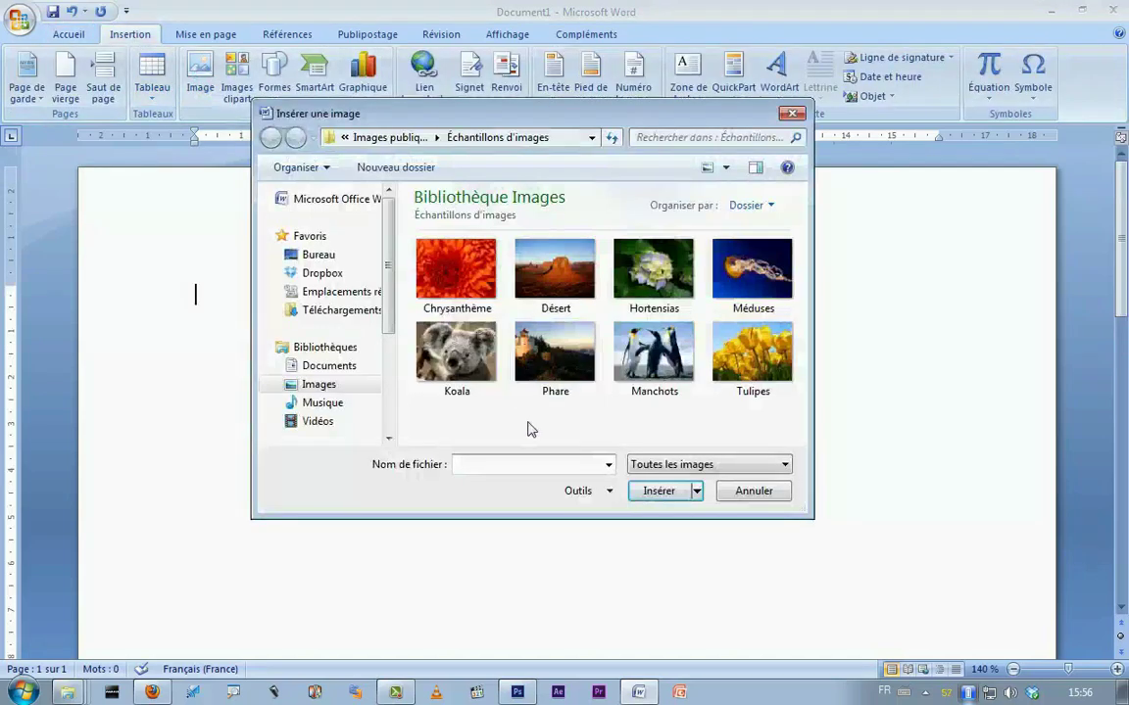
pyautogui.doubleClick(477, 362)
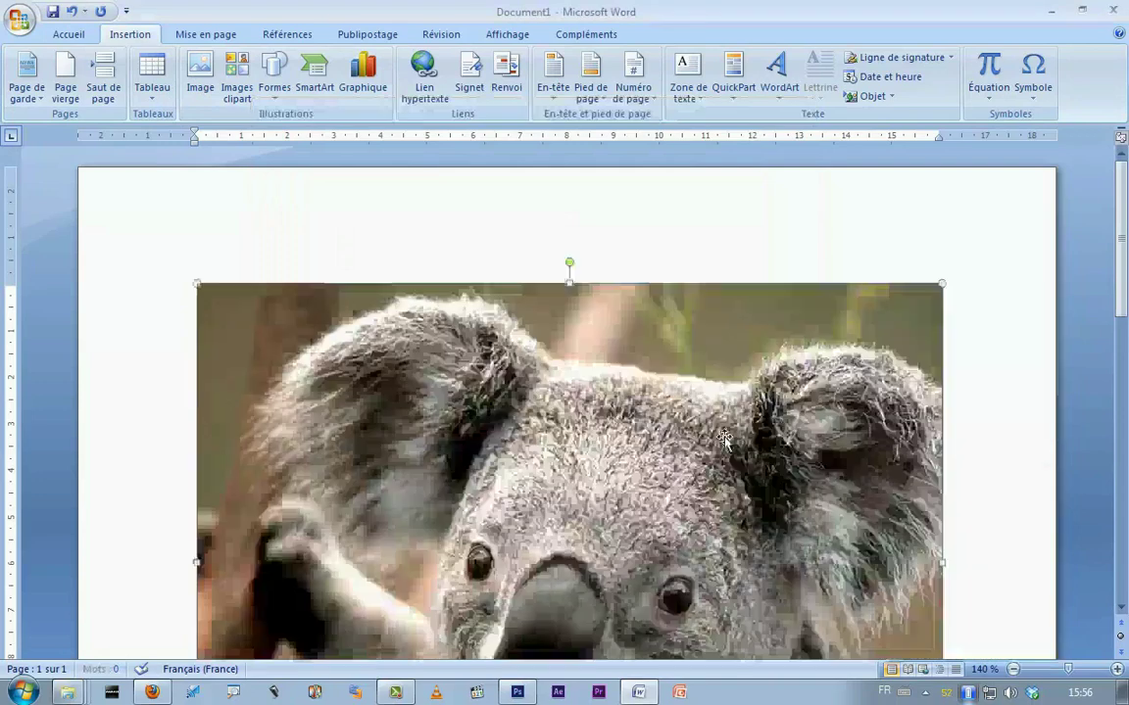
pyautogui.scroll(2, 339, 295)
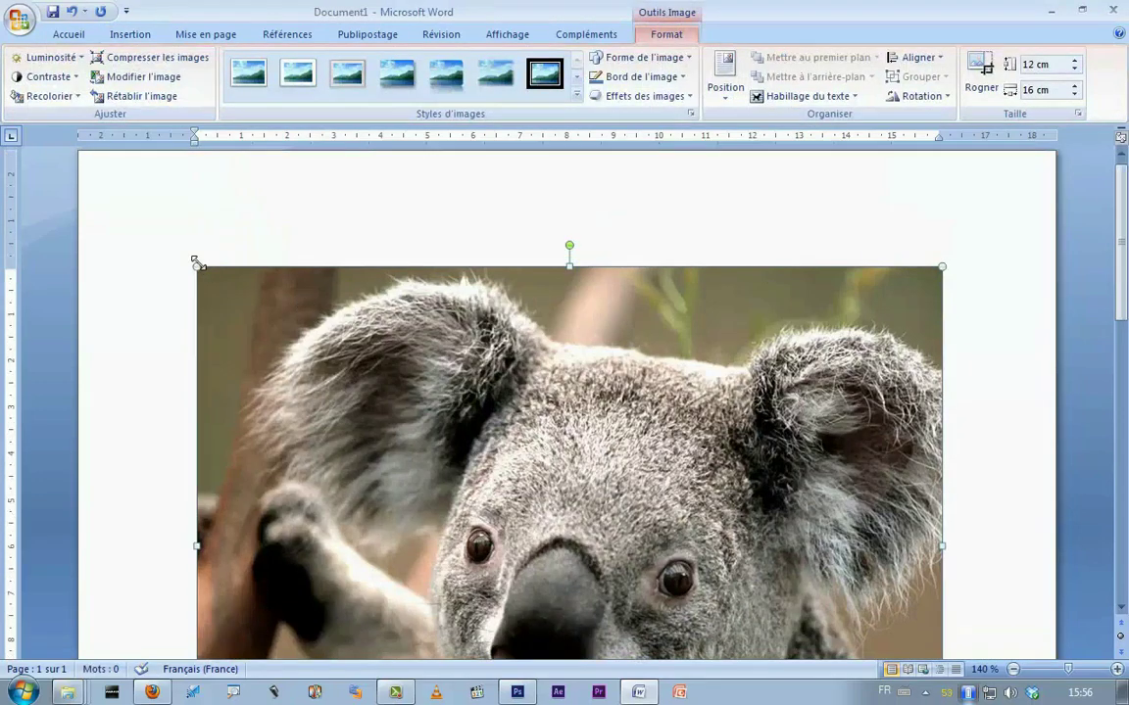
# Resize the koala picture proportionally to 6.5 × 8.66 cm and bring up its context options.
pyautogui.moveTo(195, 262); pyautogui.dragTo(387, 404)
pyautogui.moveTo(752, 268); pyautogui.dragTo(601, 380)
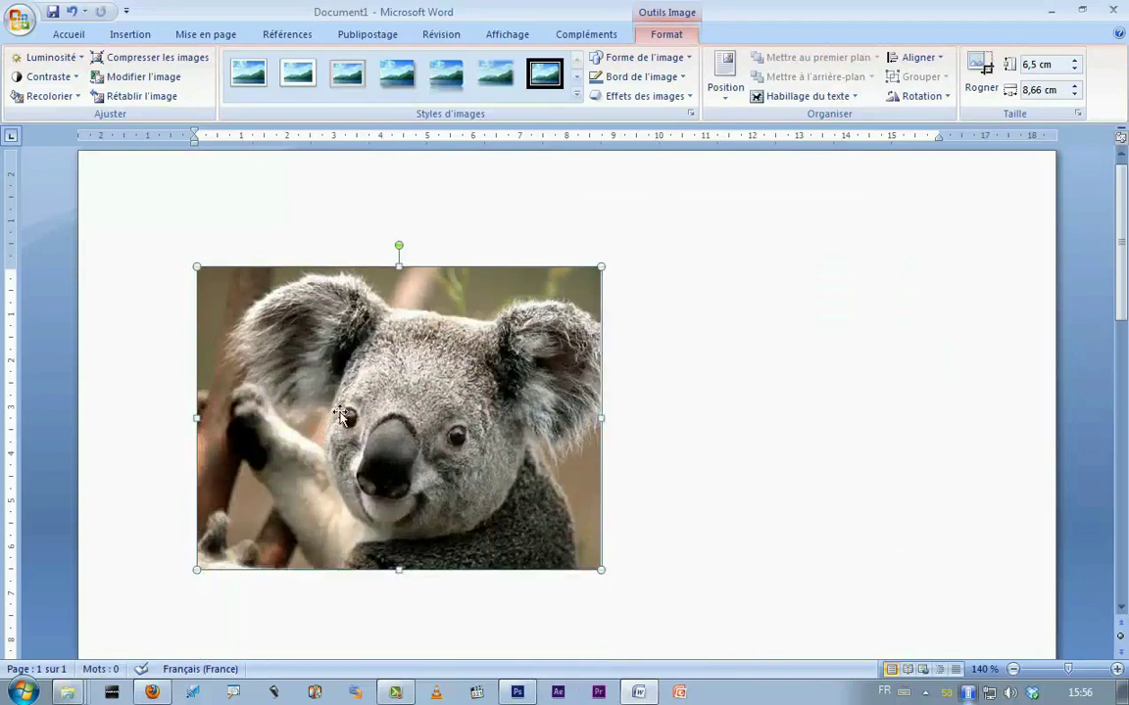
pyautogui.rightClick(387, 407)
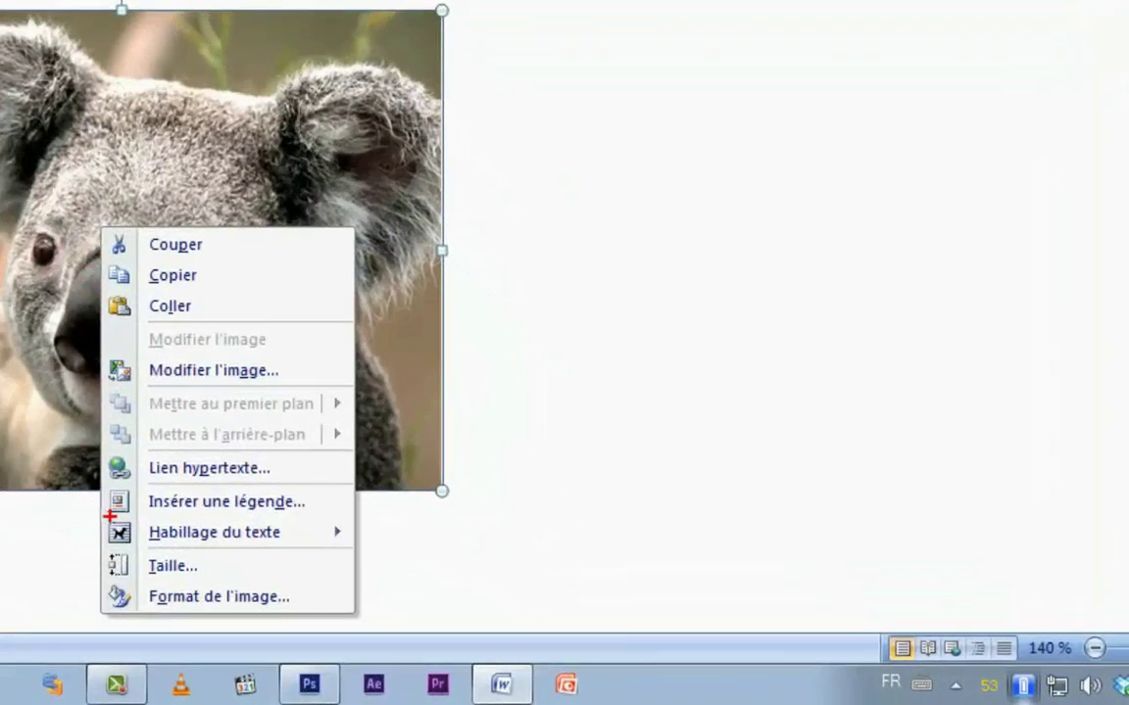
pyautogui.moveTo(89, 507); pyautogui.dragTo(371, 559)
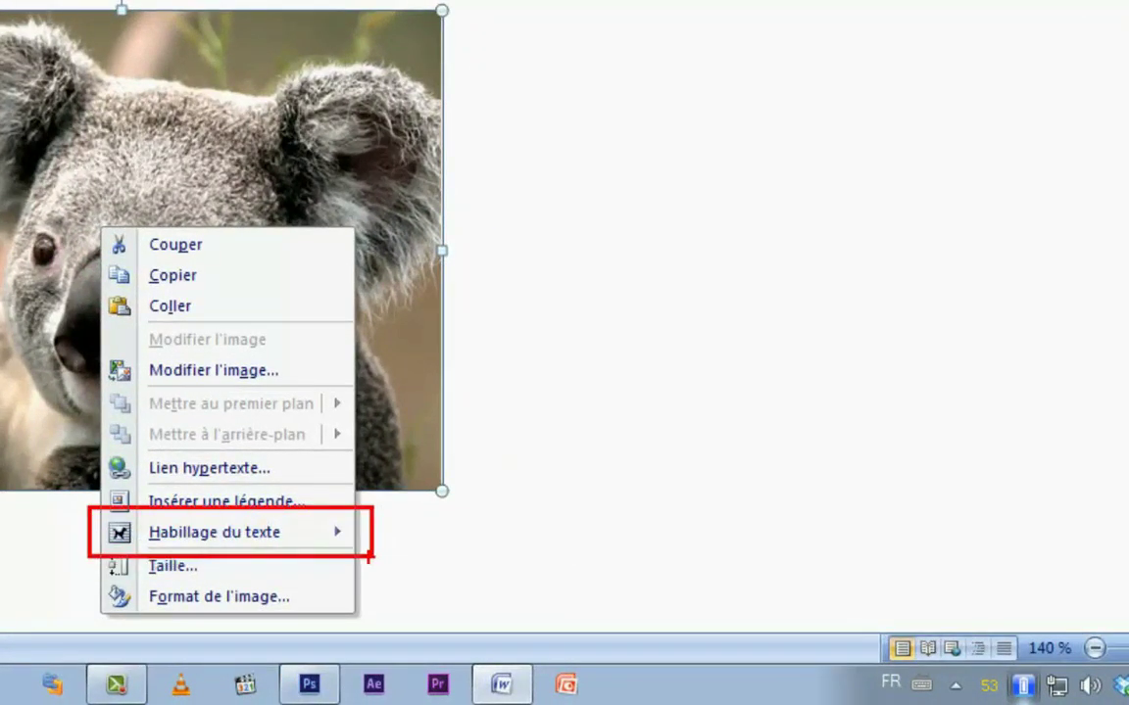
pyautogui.moveTo(89, 575)
pyautogui.mouseDown()
pyautogui.moveTo(350, 628)
pyautogui.moveTo(589, 423)
pyautogui.mouseUp()
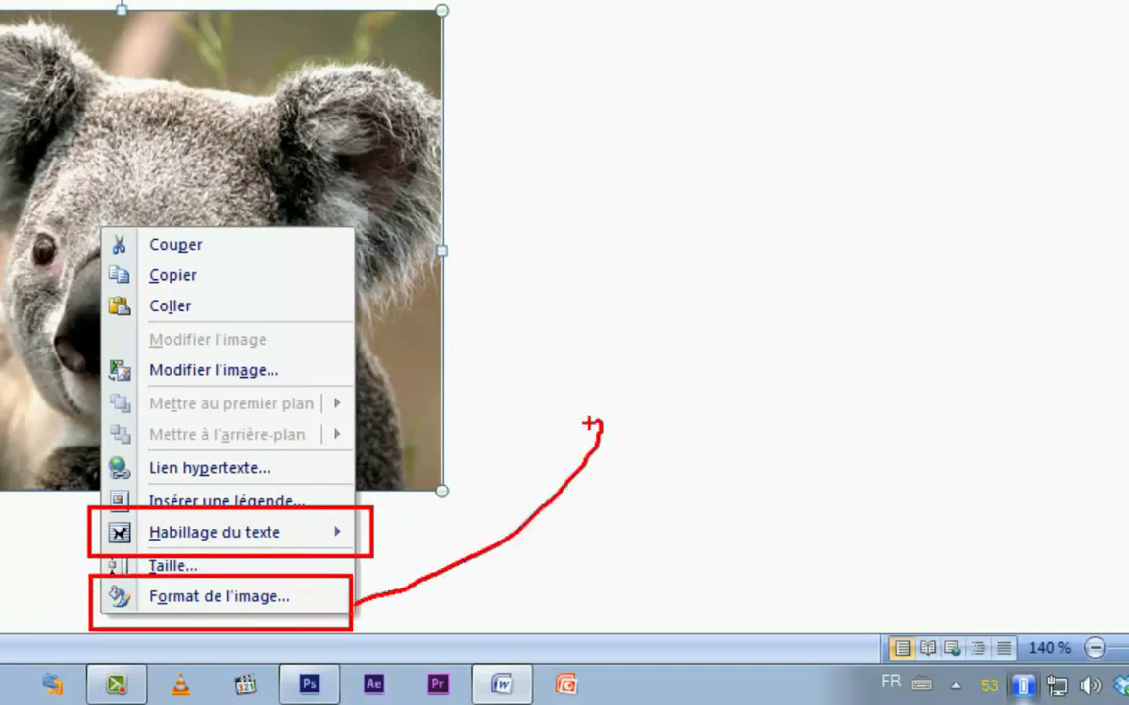
pyautogui.moveTo(412, 559); pyautogui.dragTo(335, 609)
pyautogui.moveTo(335, 608); pyautogui.dragTo(431, 613)
pyautogui.press('Escape')
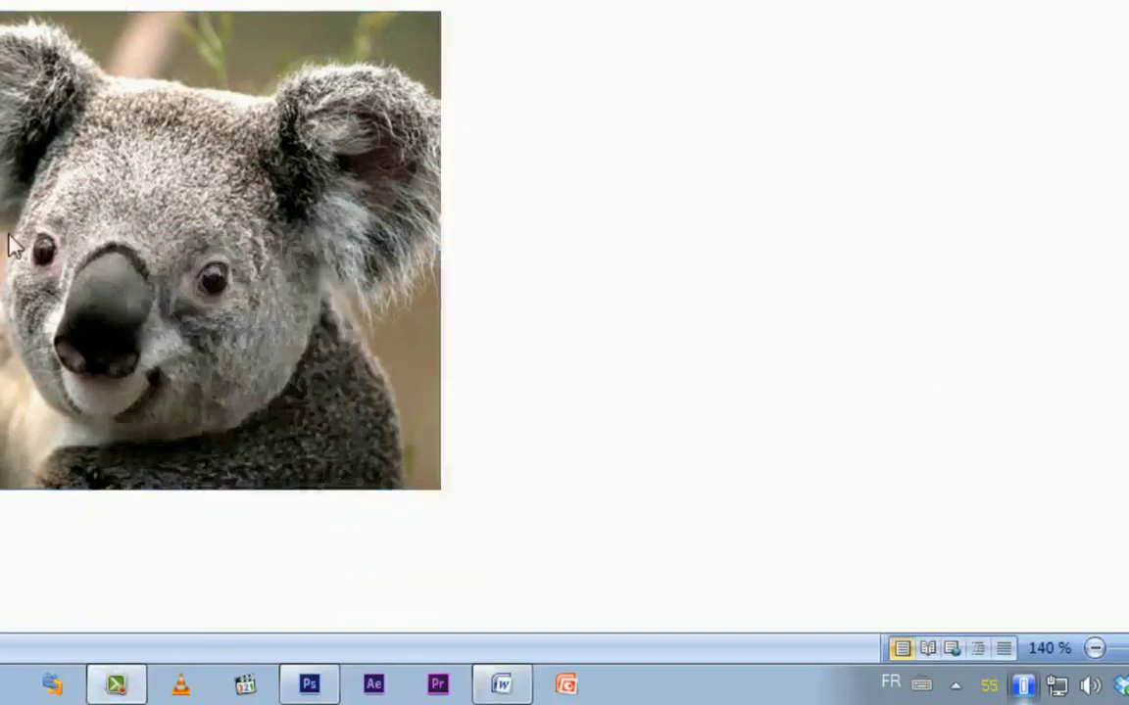
pyautogui.click(114, 234)
pyautogui.rightClick(120, 232)
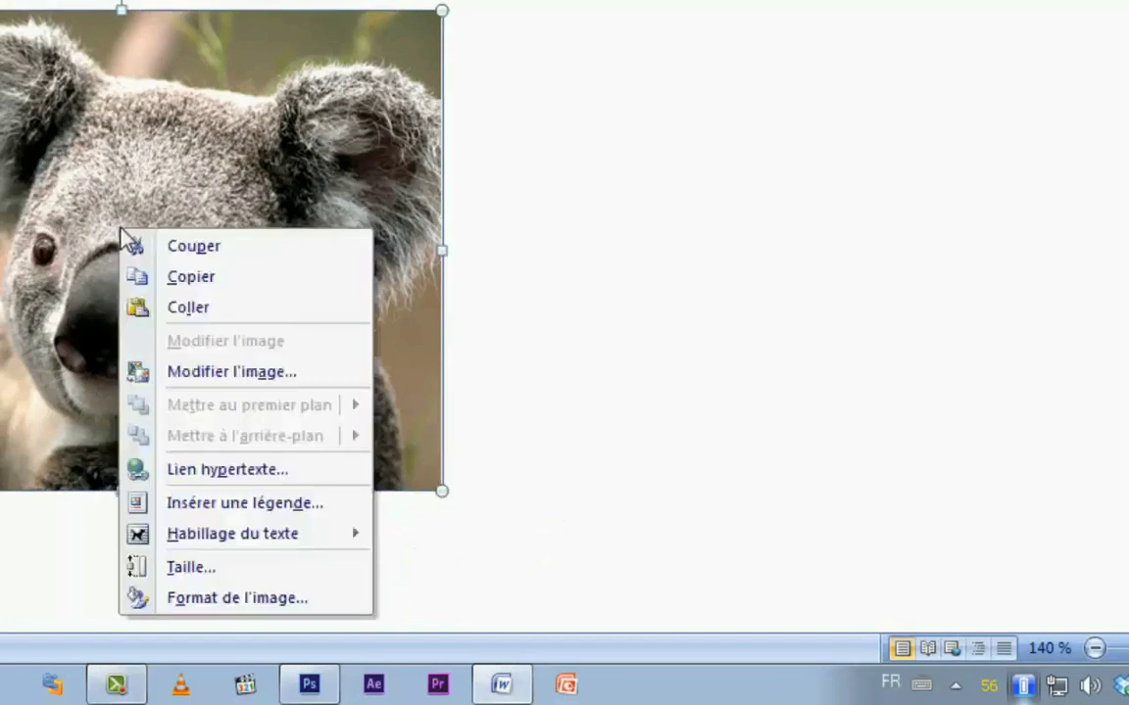
# Review the Format de l'image sections (fill, line, shadow, 3D, text box) and close without changes.
pyautogui.click(225, 598)
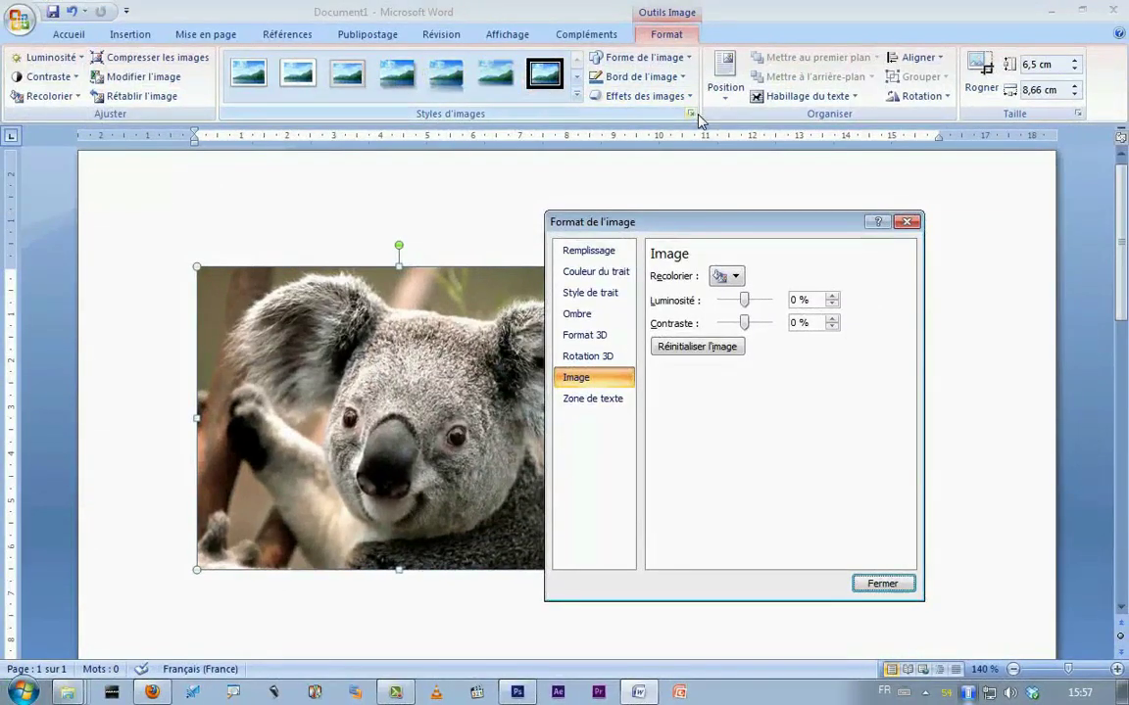
pyautogui.click(594, 251)
pyautogui.click(596, 273)
pyautogui.click(600, 294)
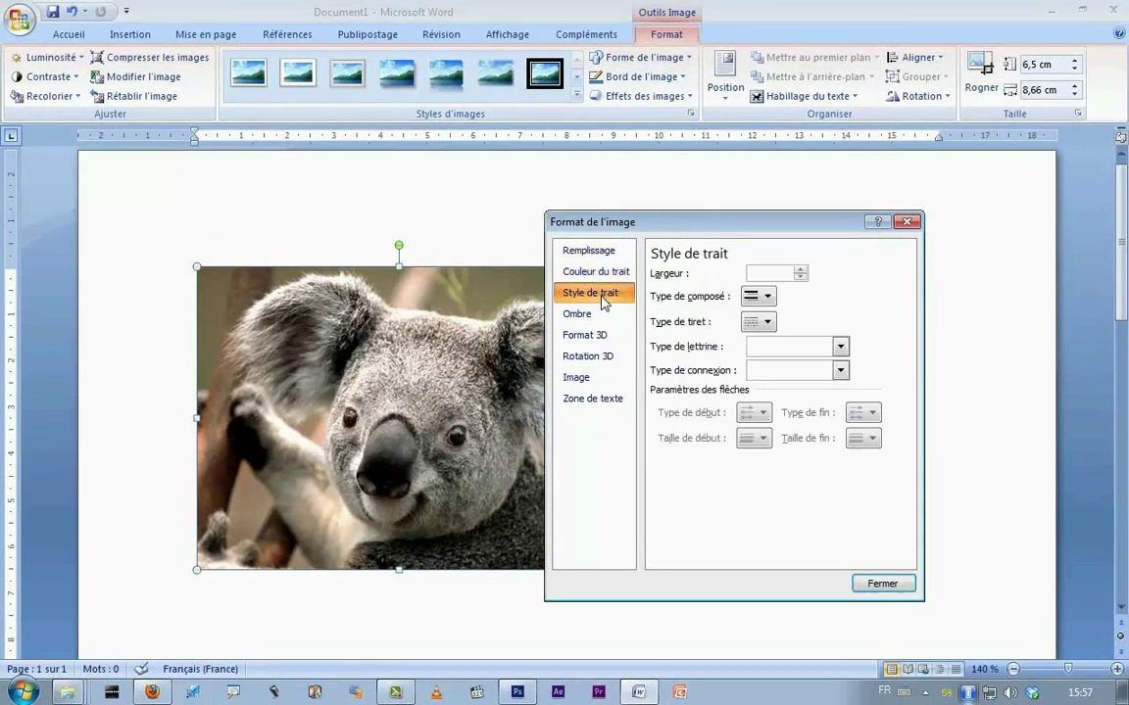
pyautogui.click(600, 315)
pyautogui.click(608, 336)
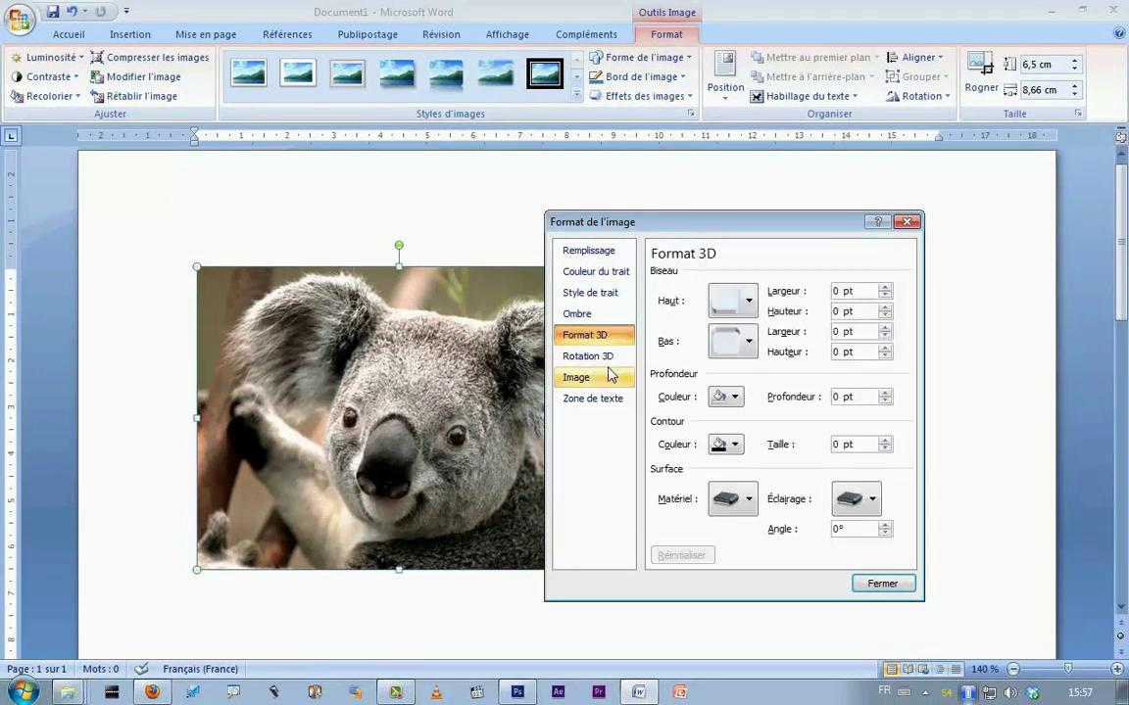
pyautogui.click(599, 357)
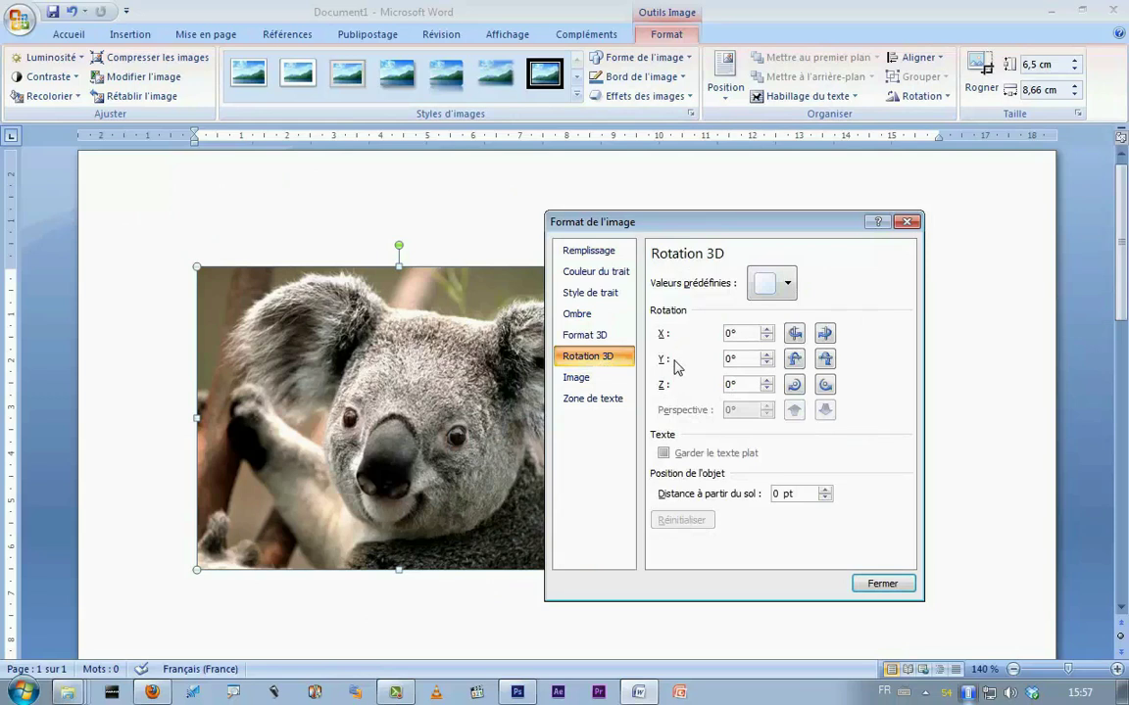
pyautogui.click(586, 378)
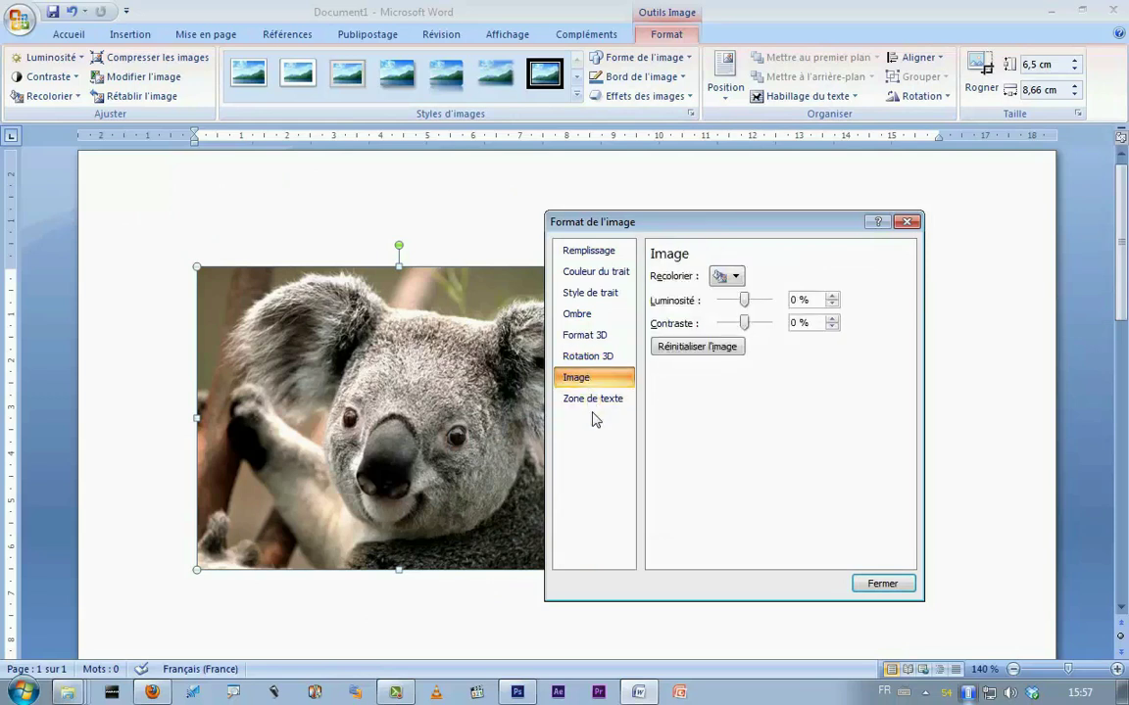
pyautogui.click(592, 402)
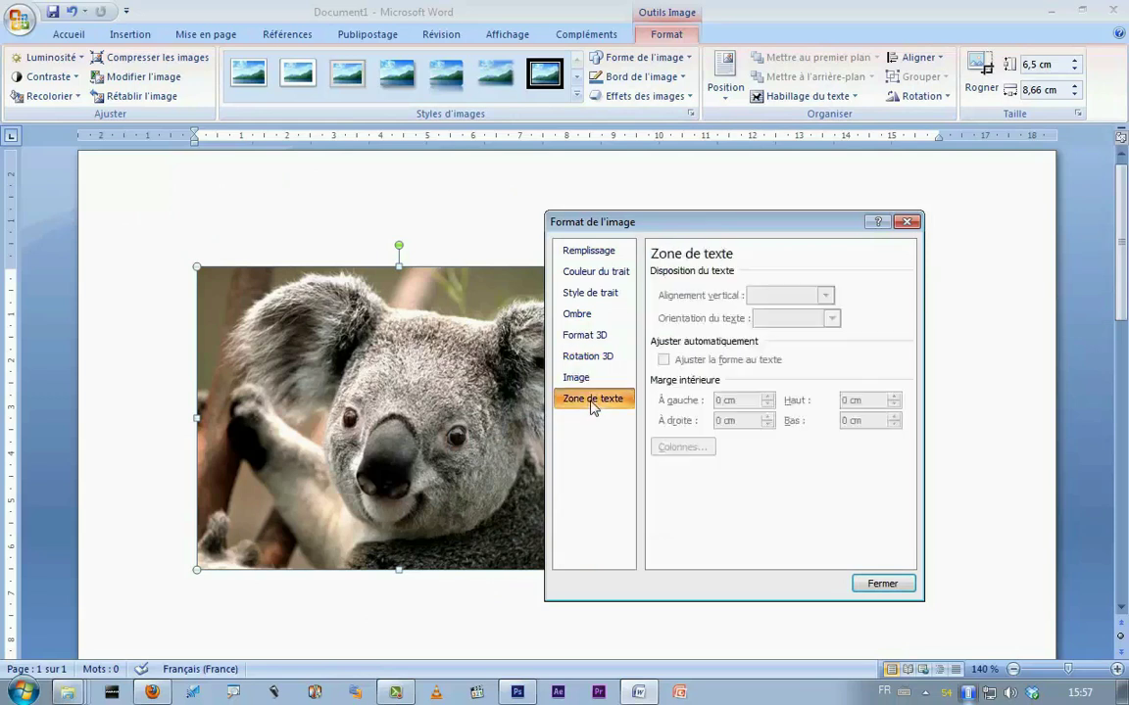
pyautogui.click(881, 584)
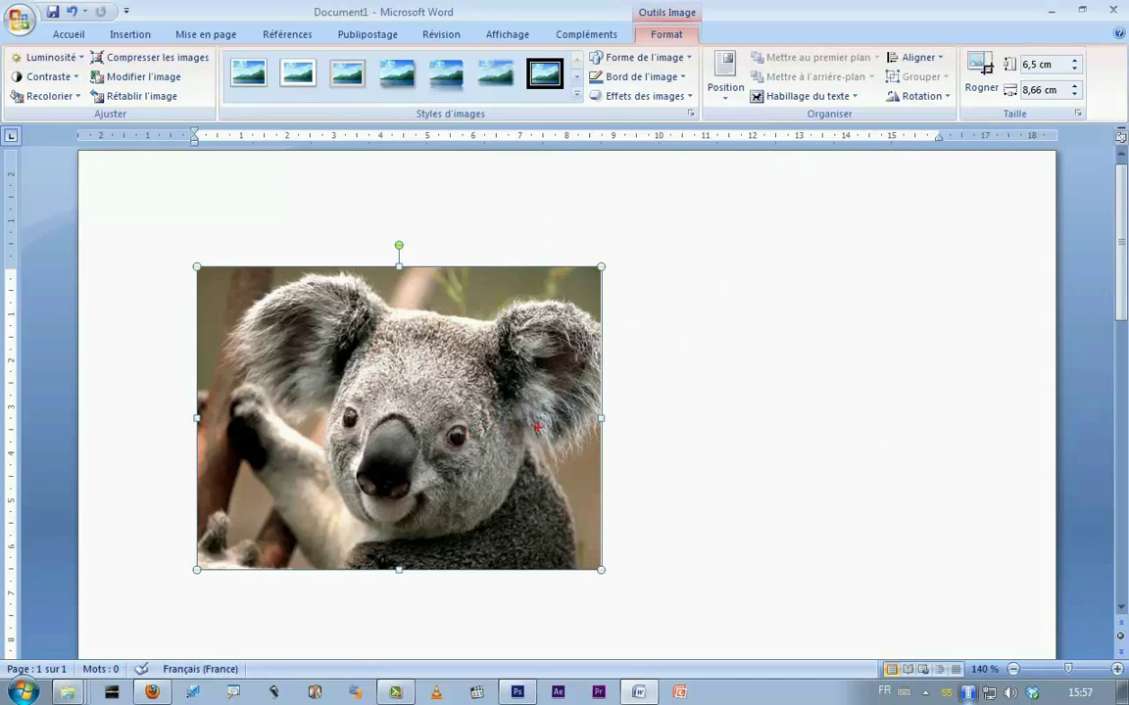
# Try turning the koala photo upside down by dragging a handle, then undo it.
pyautogui.moveTo(455, 419); pyautogui.dragTo(245, 424)
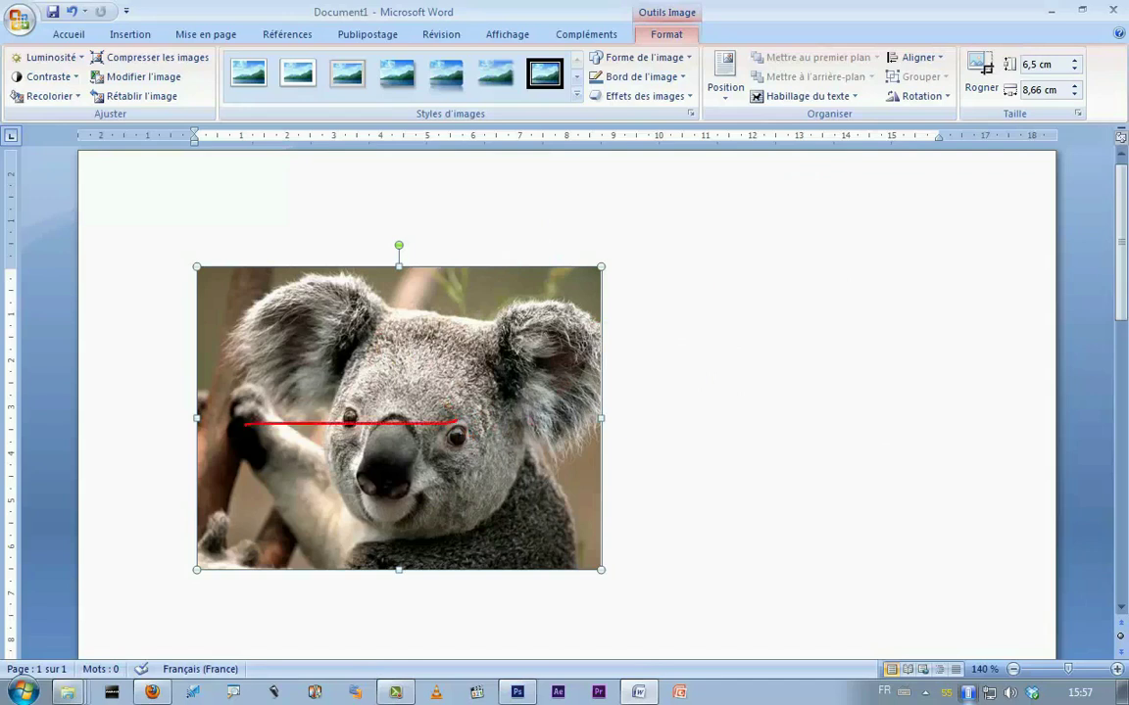
pyautogui.moveTo(520, 440); pyautogui.dragTo(869, 428)
pyautogui.moveTo(810, 407); pyautogui.dragTo(862, 453)
pyautogui.press('Escape')
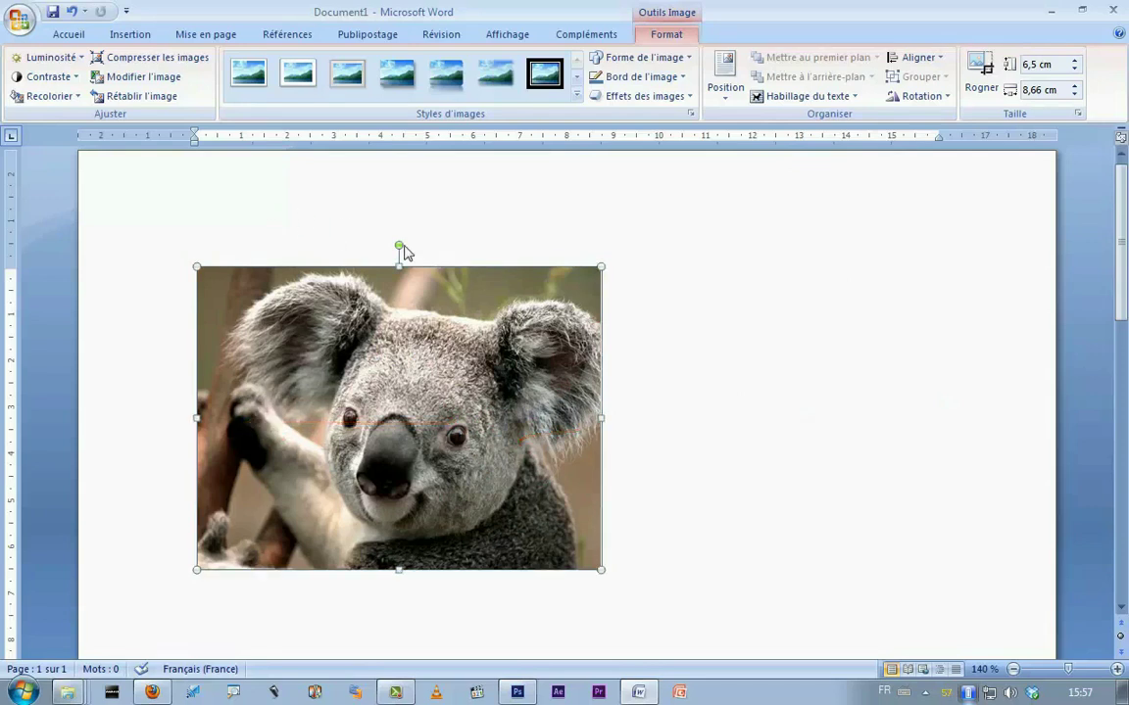
pyautogui.moveTo(399, 245)
pyautogui.mouseDown()
pyautogui.moveTo(546, 303)
pyautogui.moveTo(395, 501)
pyautogui.mouseUp()
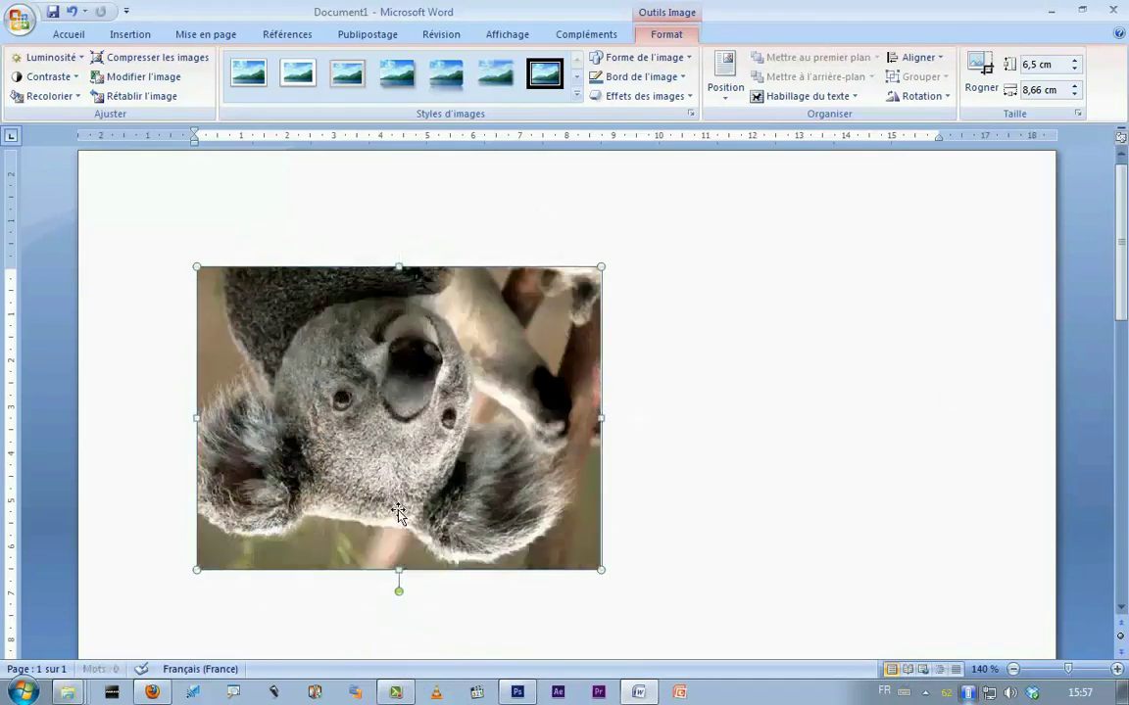
pyautogui.hotkey('ctrl', 'z')
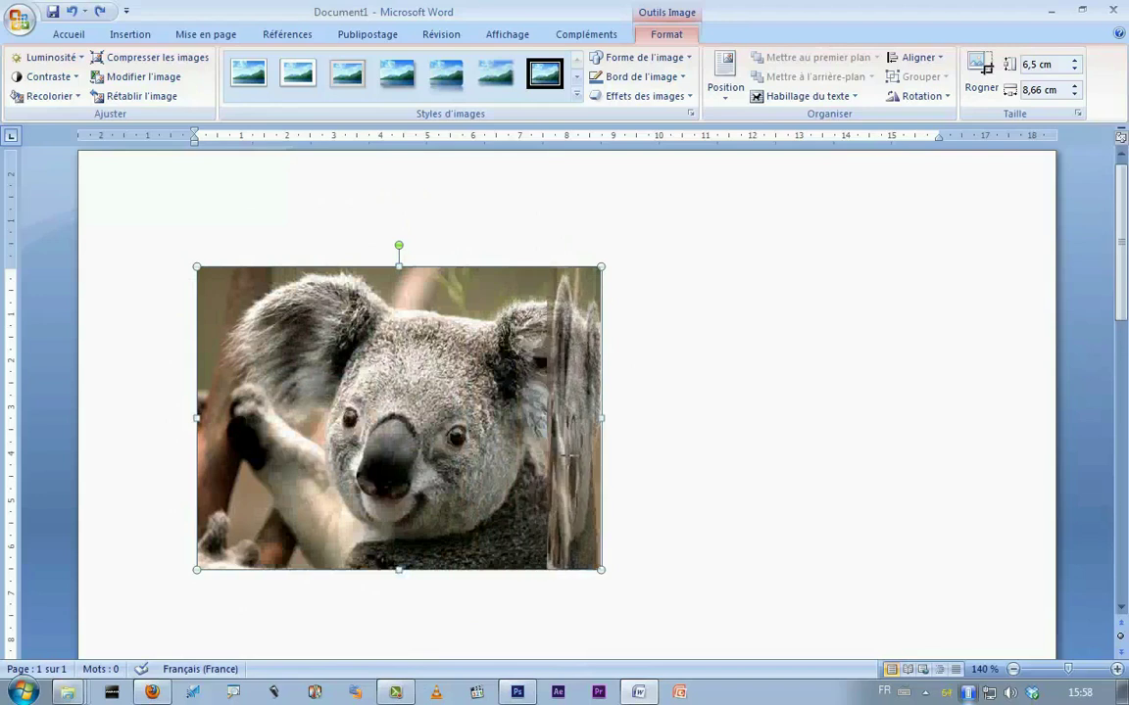
# Try mirroring the photo by stretching it past the right edge, undo, and open Rotation options.
pyautogui.moveTo(568, 455); pyautogui.dragTo(852, 448)
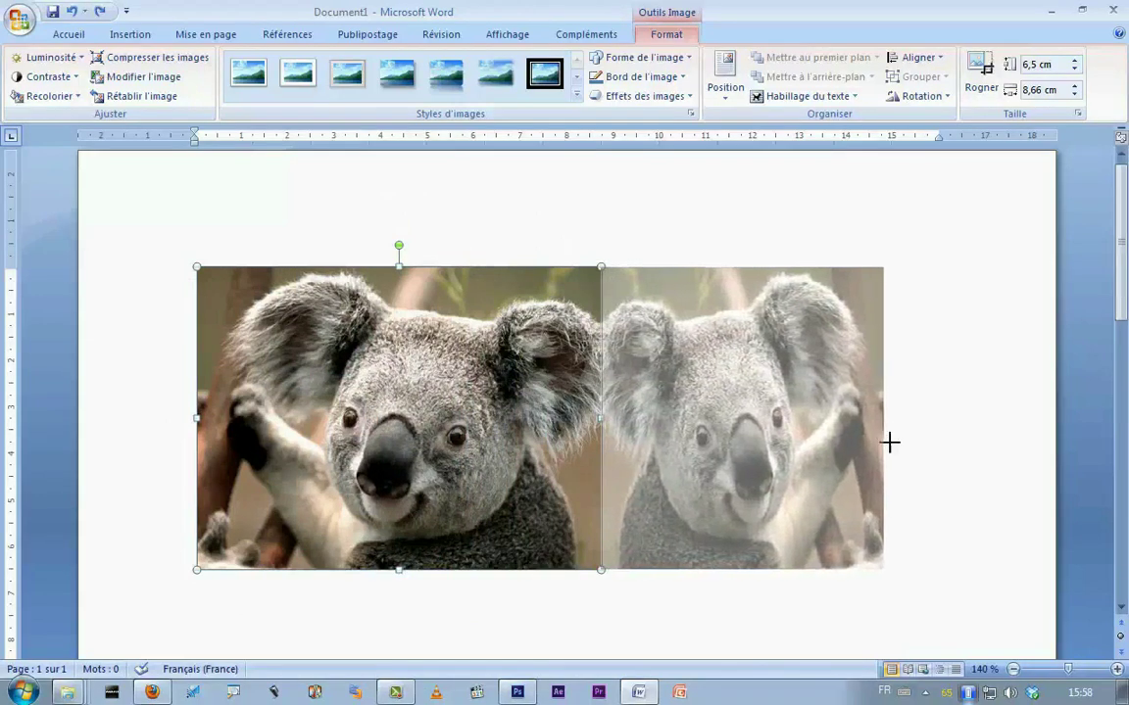
pyautogui.moveTo(857, 436); pyautogui.dragTo(979, 435)
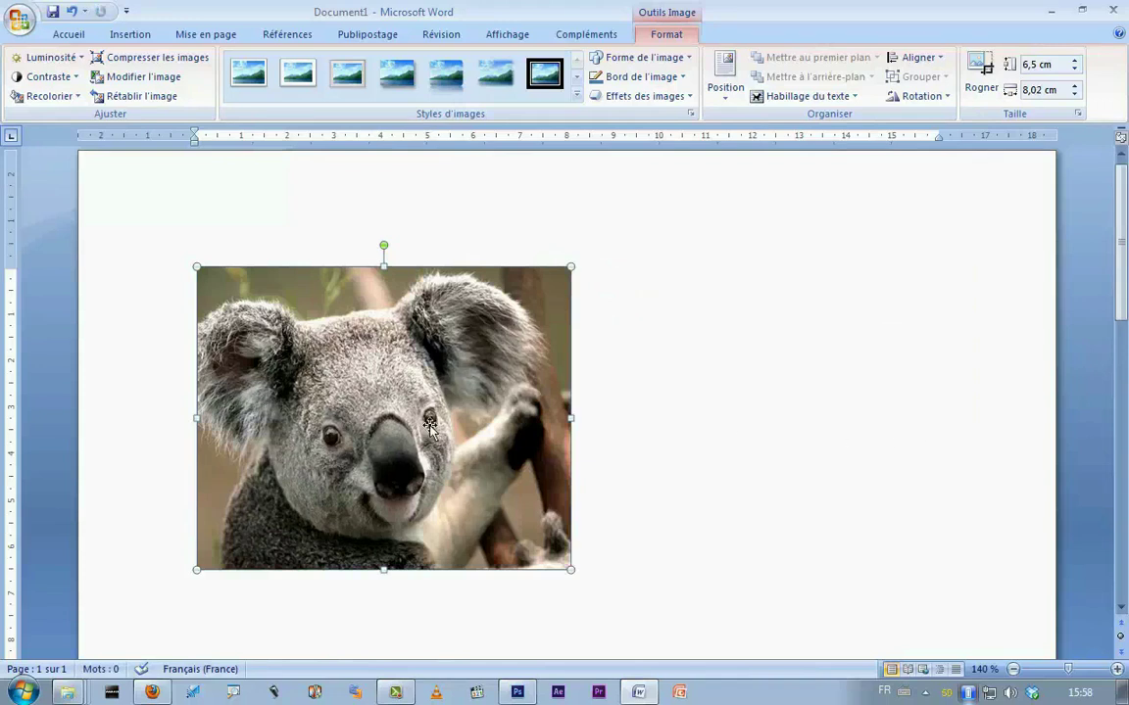
pyautogui.hotkey('ctrl', 'z')
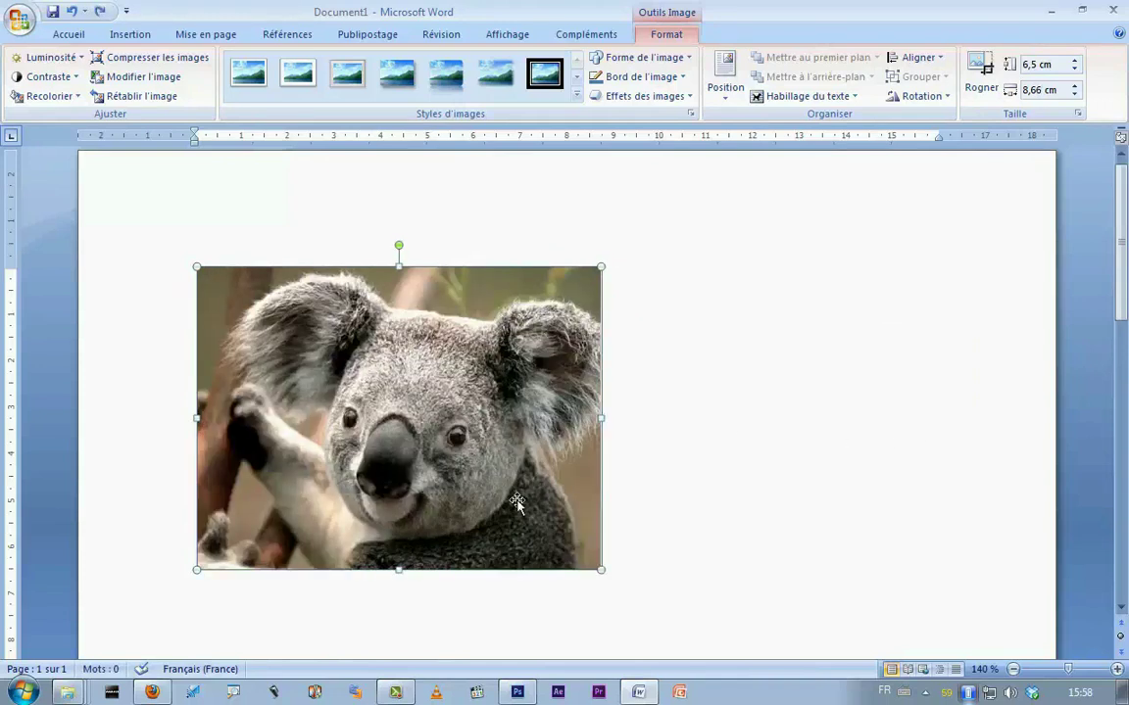
pyautogui.click(947, 98)
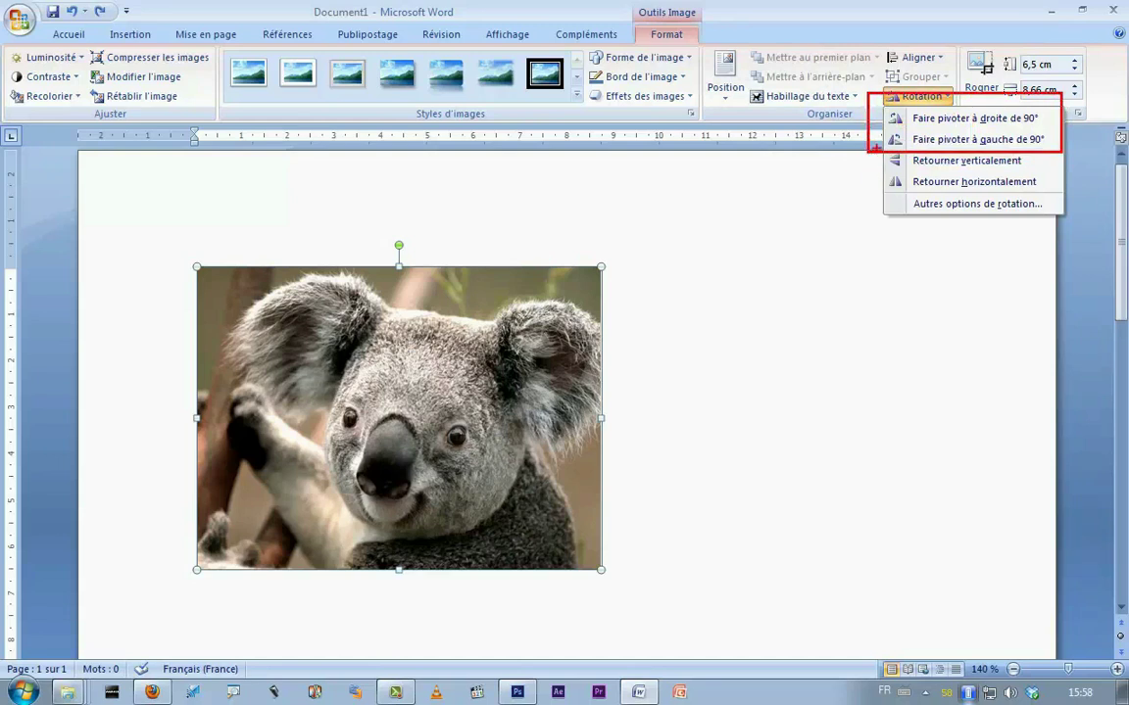
# Reselect the koala photo and apply Retourner horizontalement from the Rotation menu.
pyautogui.click(931, 96)
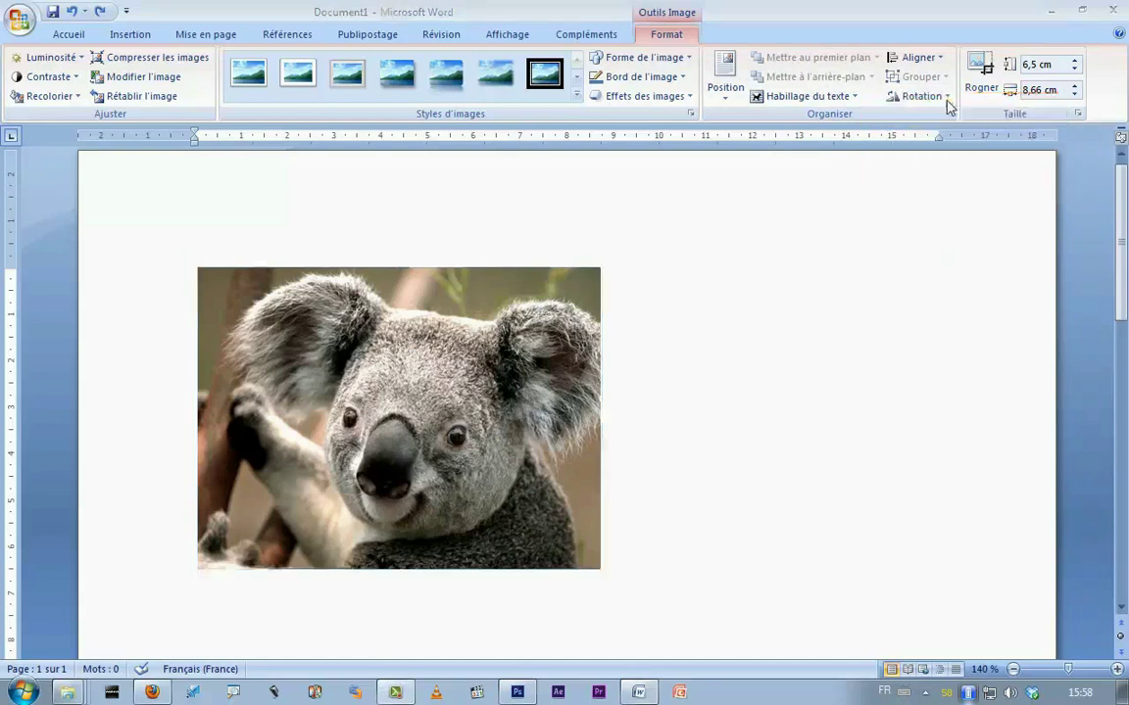
pyautogui.click(495, 294)
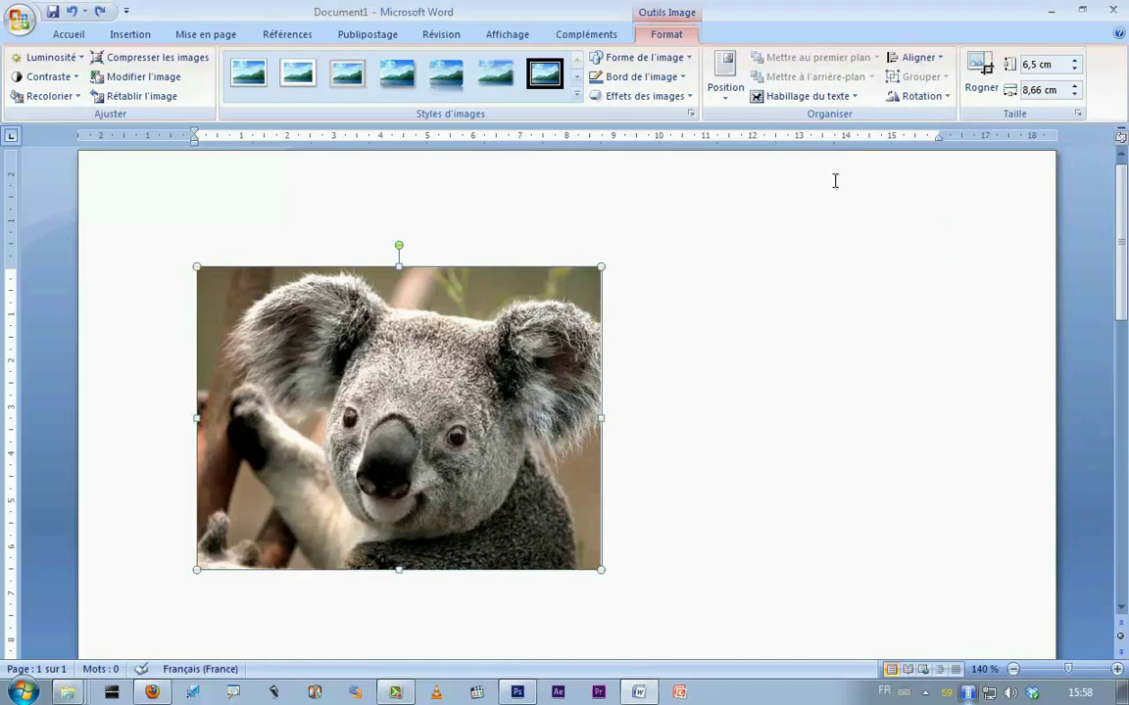
pyautogui.click(921, 96)
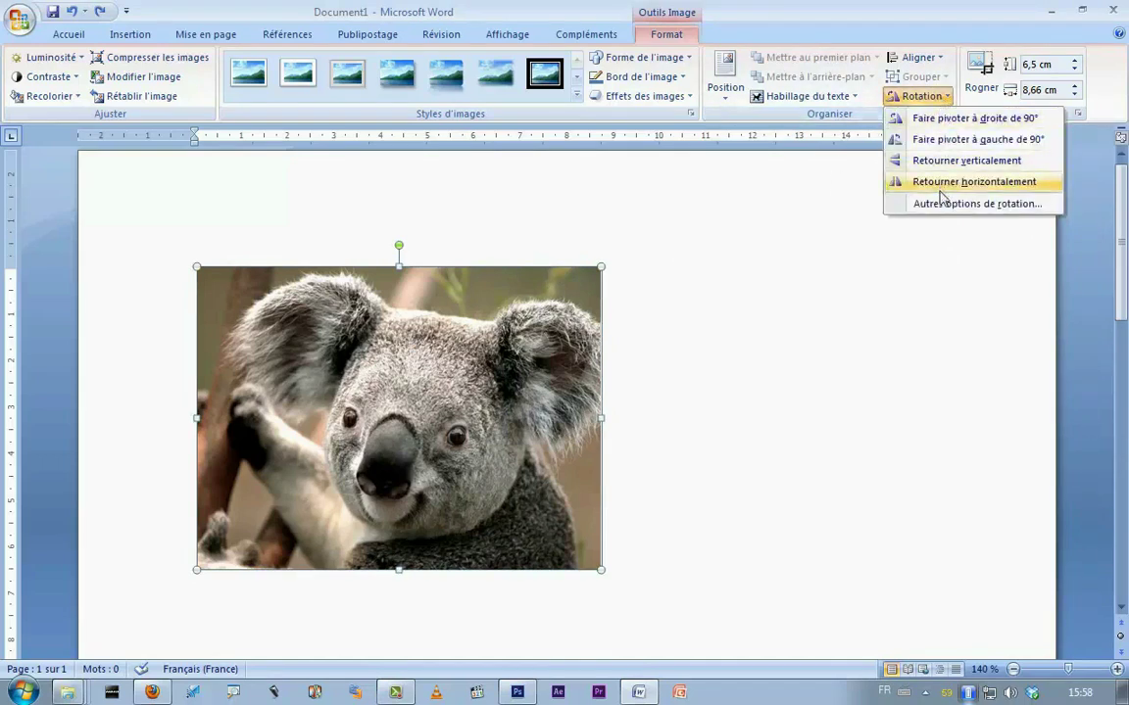
pyautogui.click(930, 182)
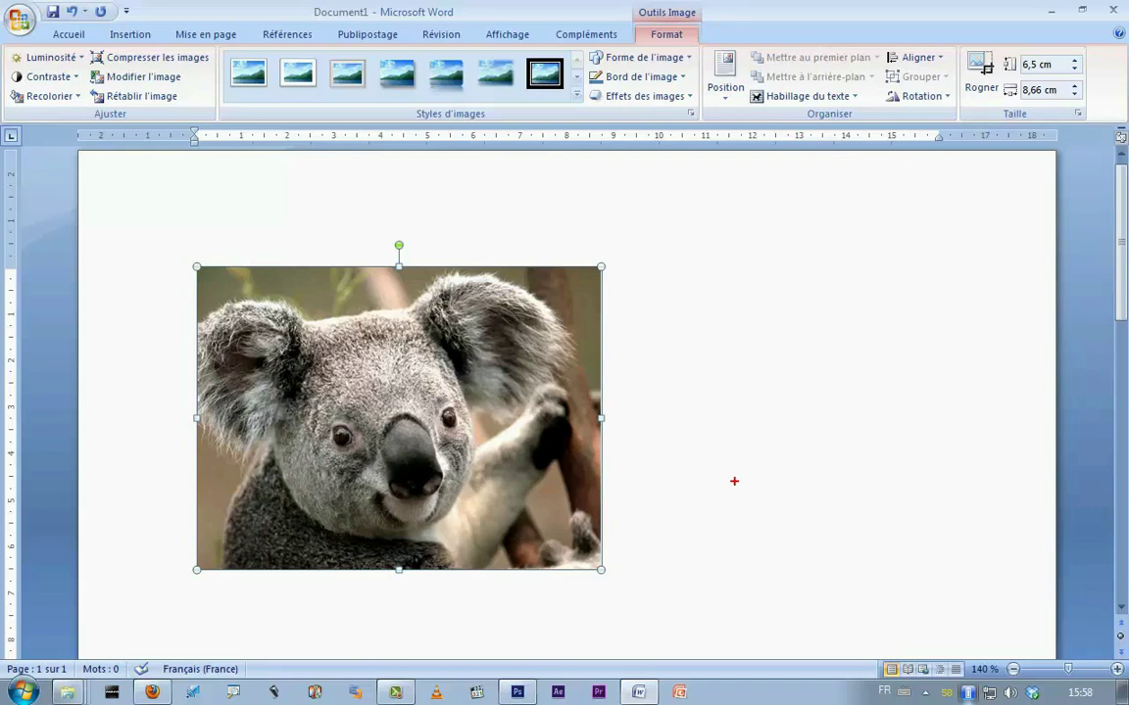
pyautogui.moveTo(537, 214); pyautogui.dragTo(534, 591)
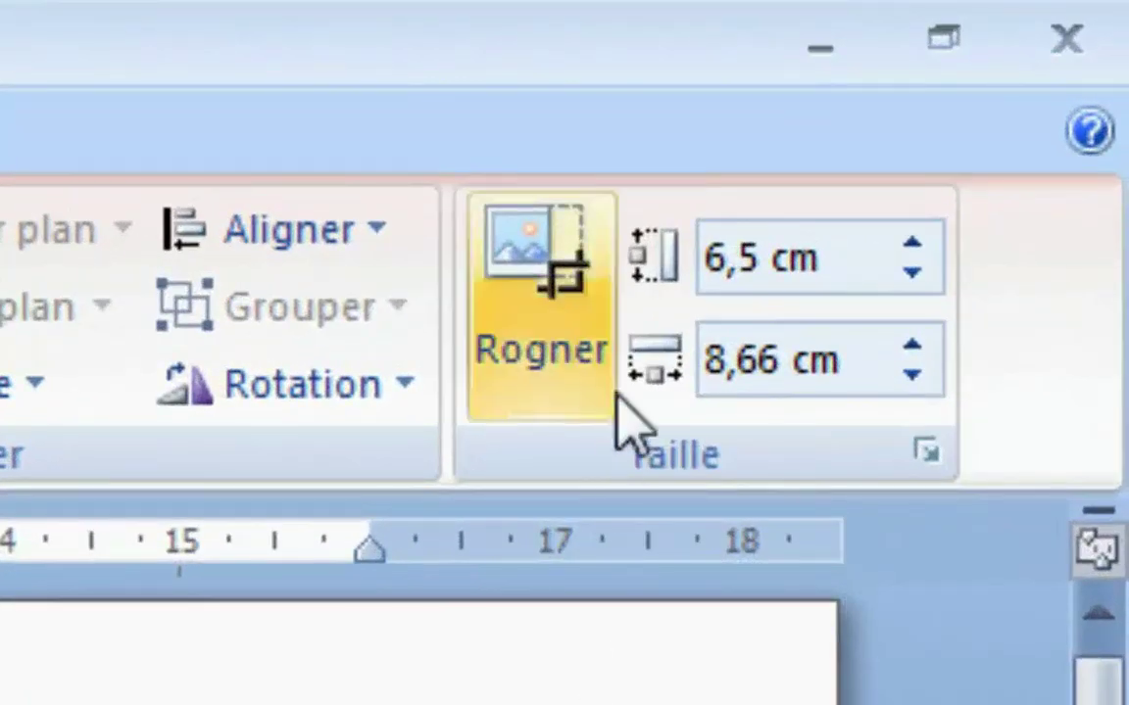
# Crop the right side and the top off the koala photo.
pyautogui.click(563, 323)
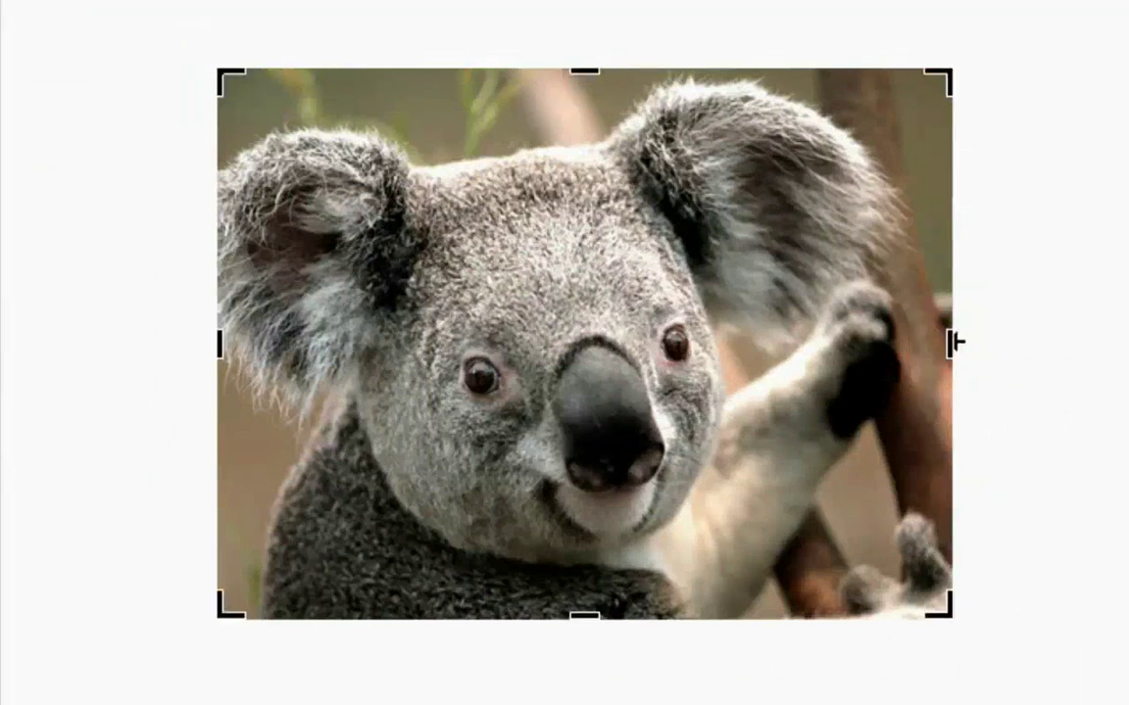
pyautogui.moveTo(952, 344); pyautogui.dragTo(752, 345)
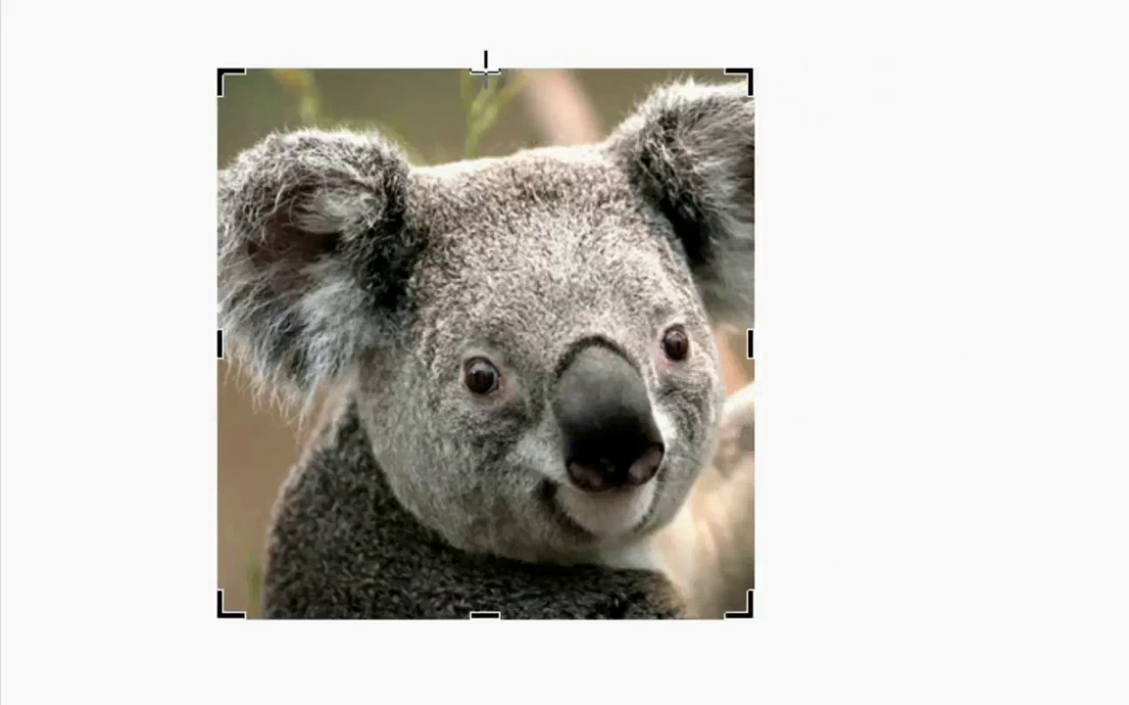
pyautogui.moveTo(485, 64); pyautogui.dragTo(485, 163)
pyautogui.hotkey('ctrl', 'a')
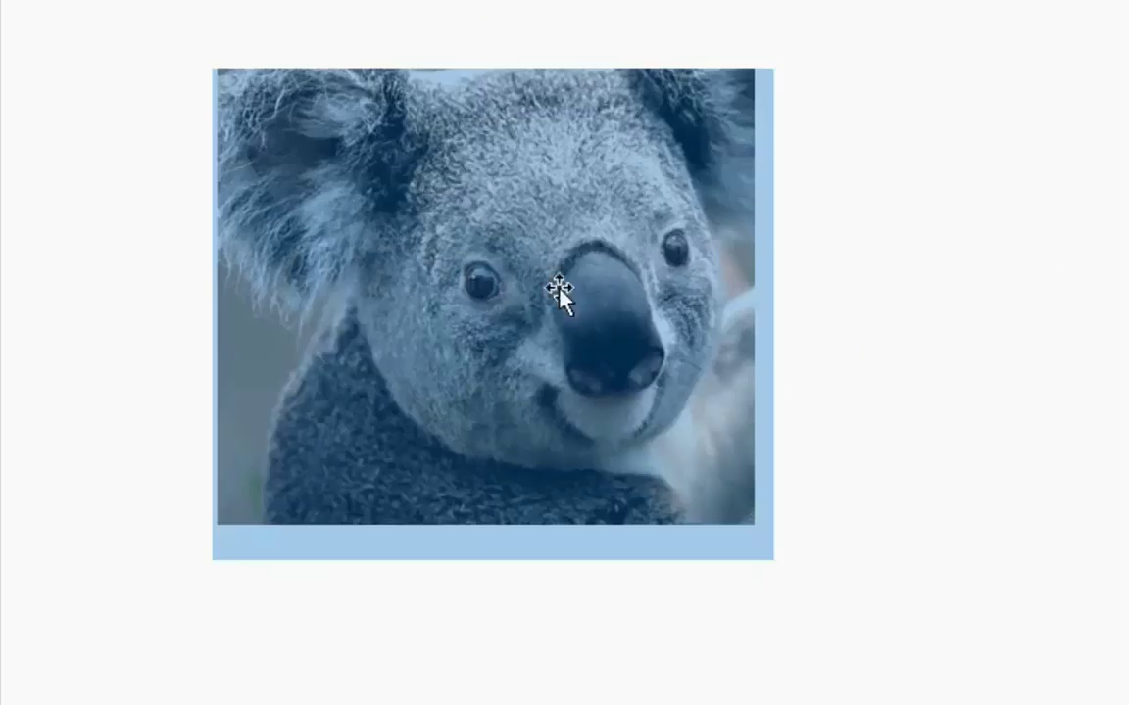
pyautogui.click(559, 291)
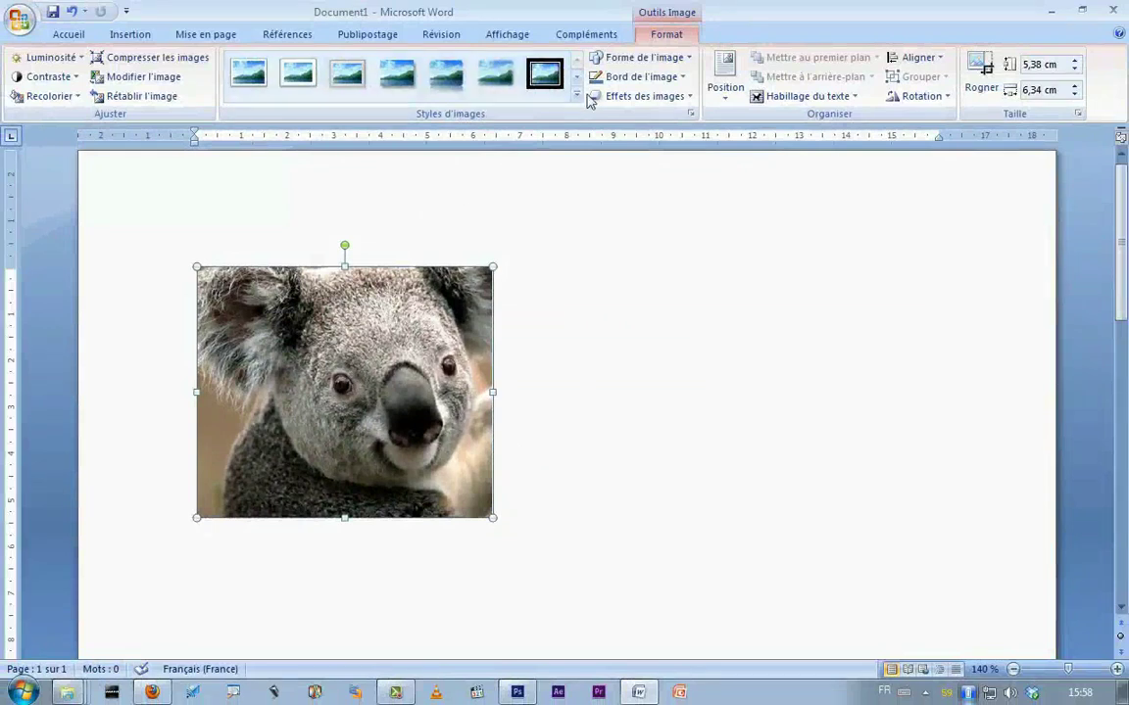
# Reopen the crop and extend the right and top edges to show the paw and ears.
pyautogui.click(981, 70)
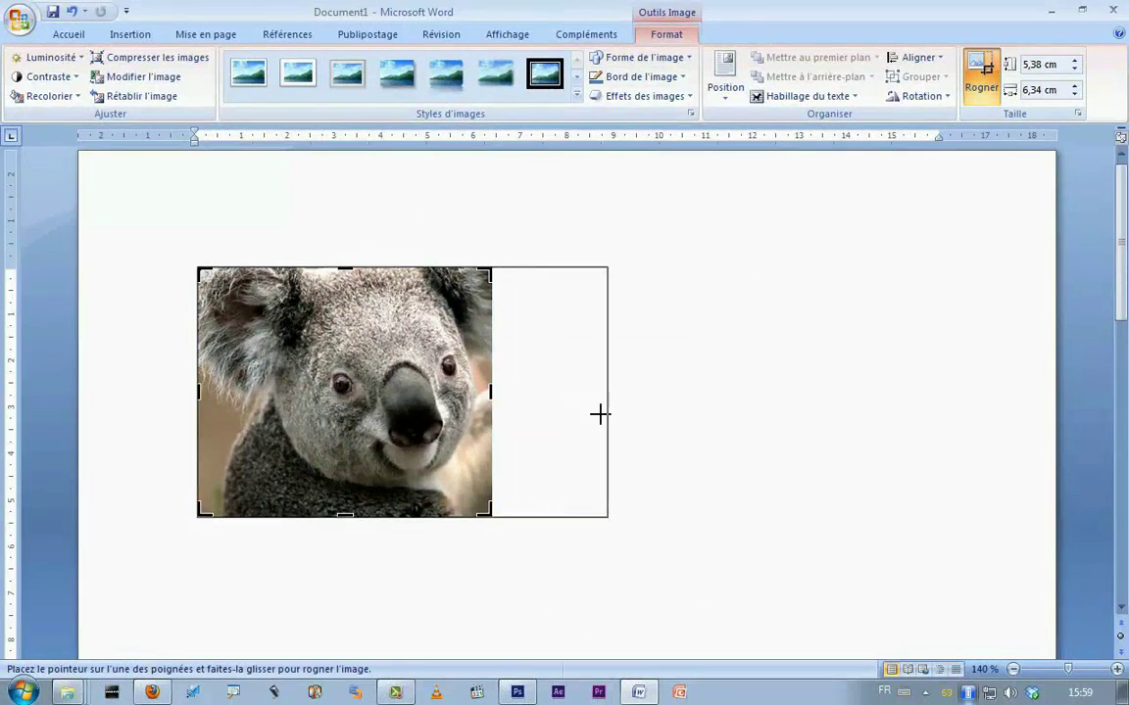
pyautogui.moveTo(492, 391); pyautogui.dragTo(605, 392)
pyautogui.moveTo(402, 267); pyautogui.dragTo(403, 207)
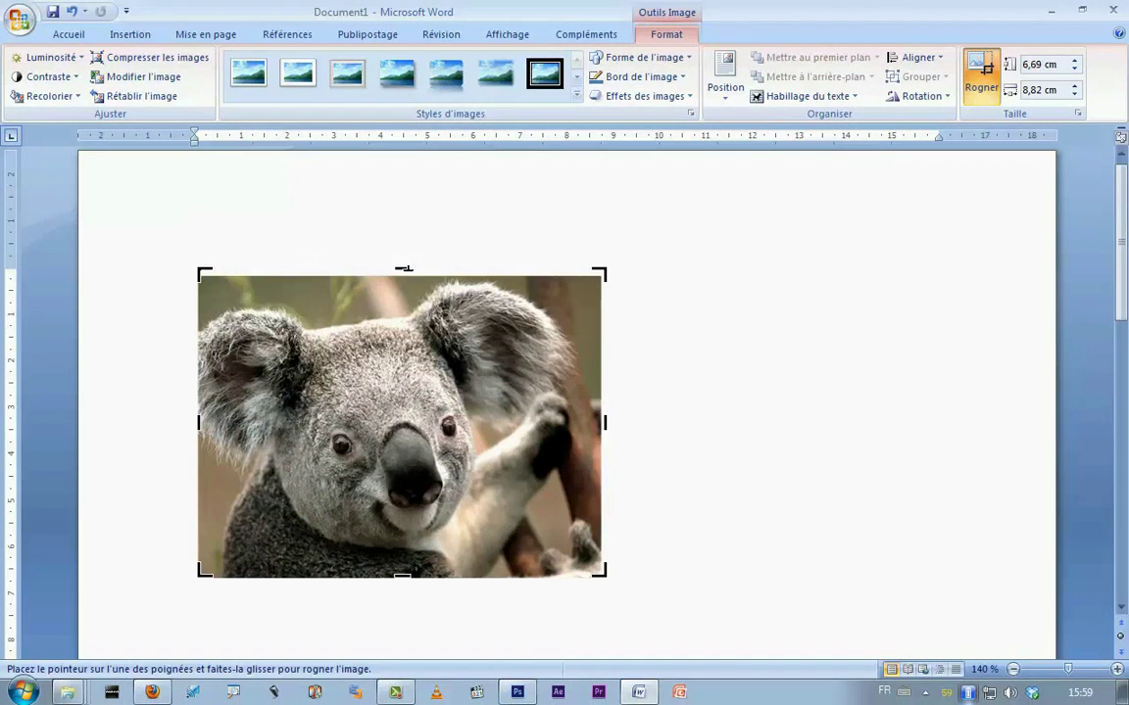